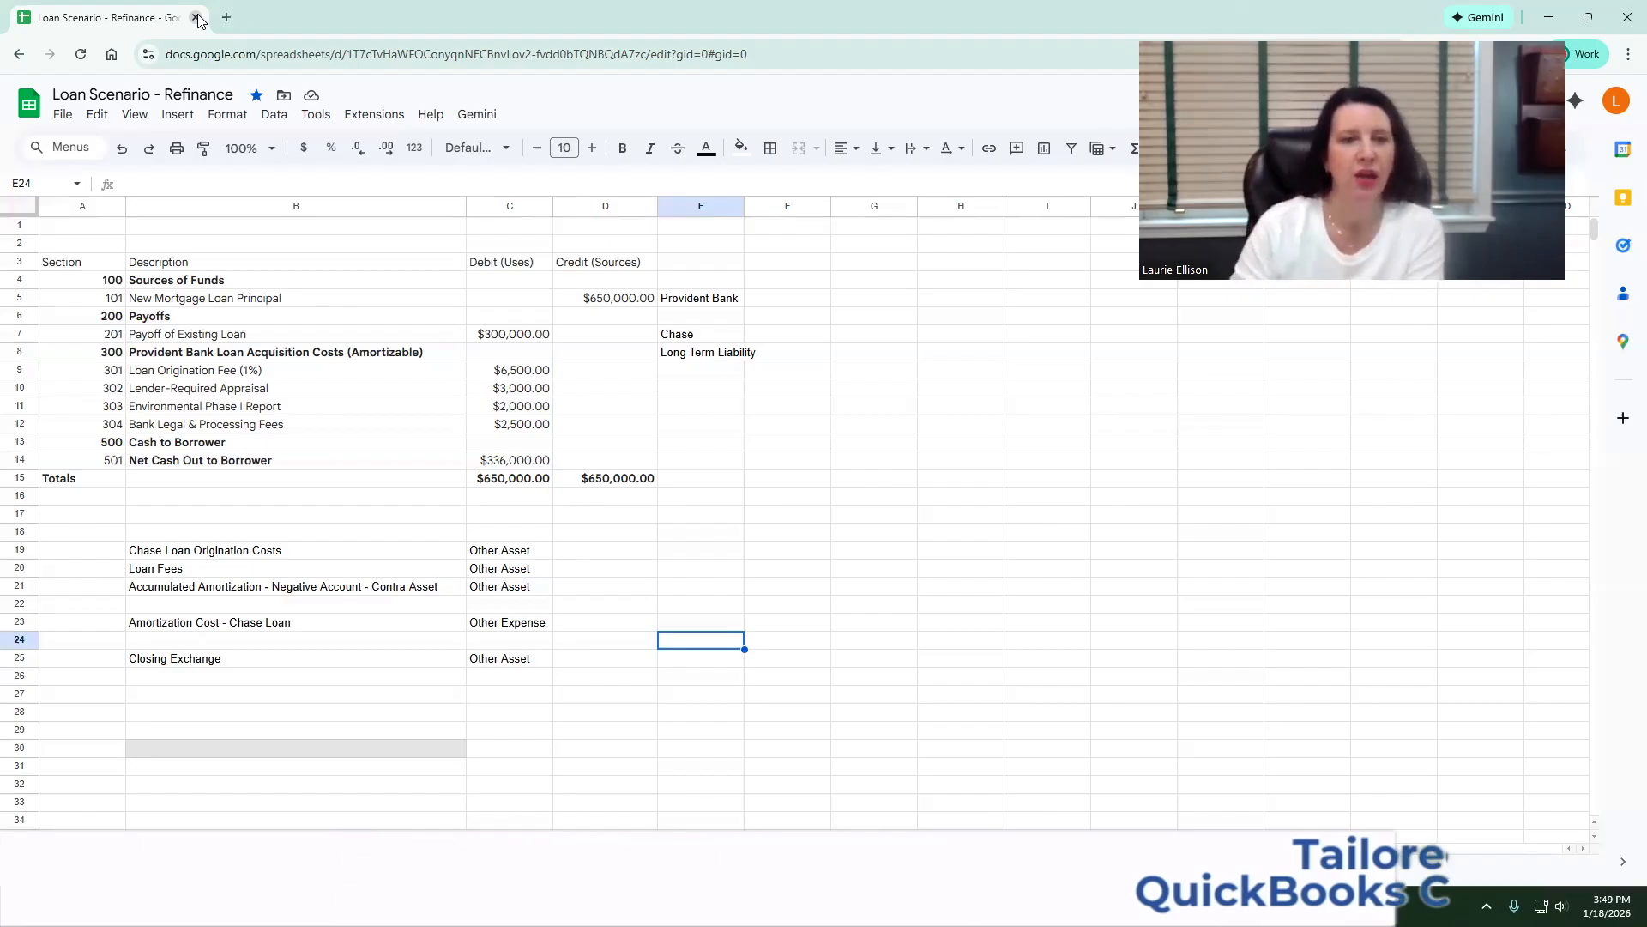
Review the existing loan payoff, its lender, the new mortgage principal and the four loan acquisition costs in C9:C12.
{"action": "left_click", "coordinate": [255, 335]}
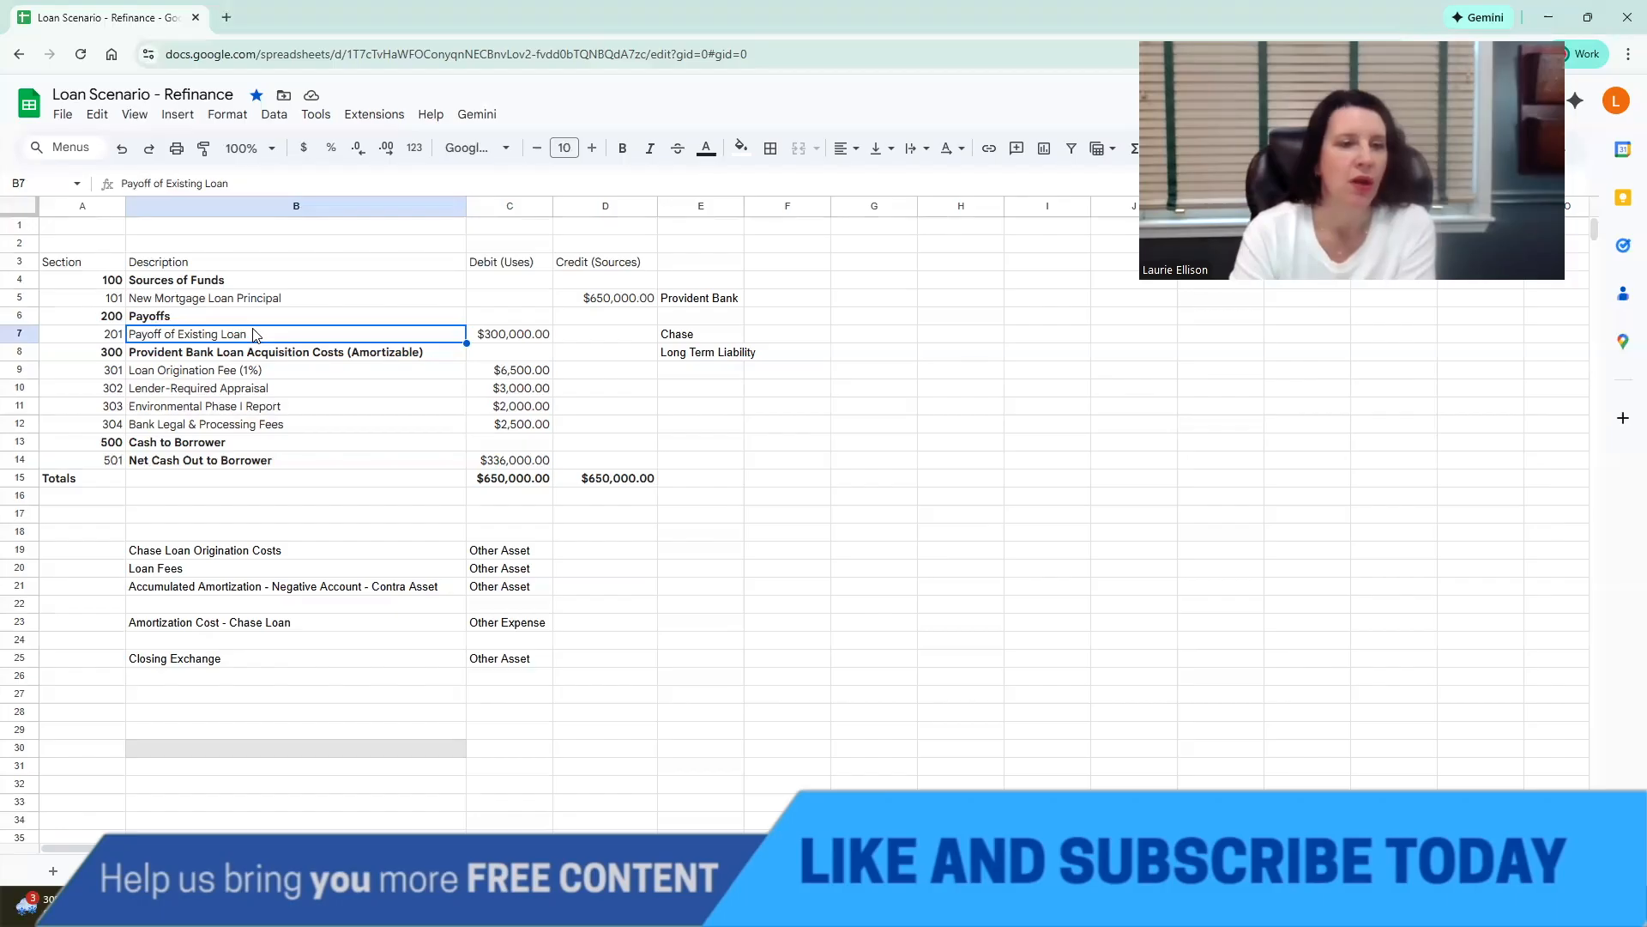
{"action": "left_click", "coordinate": [535, 340]}
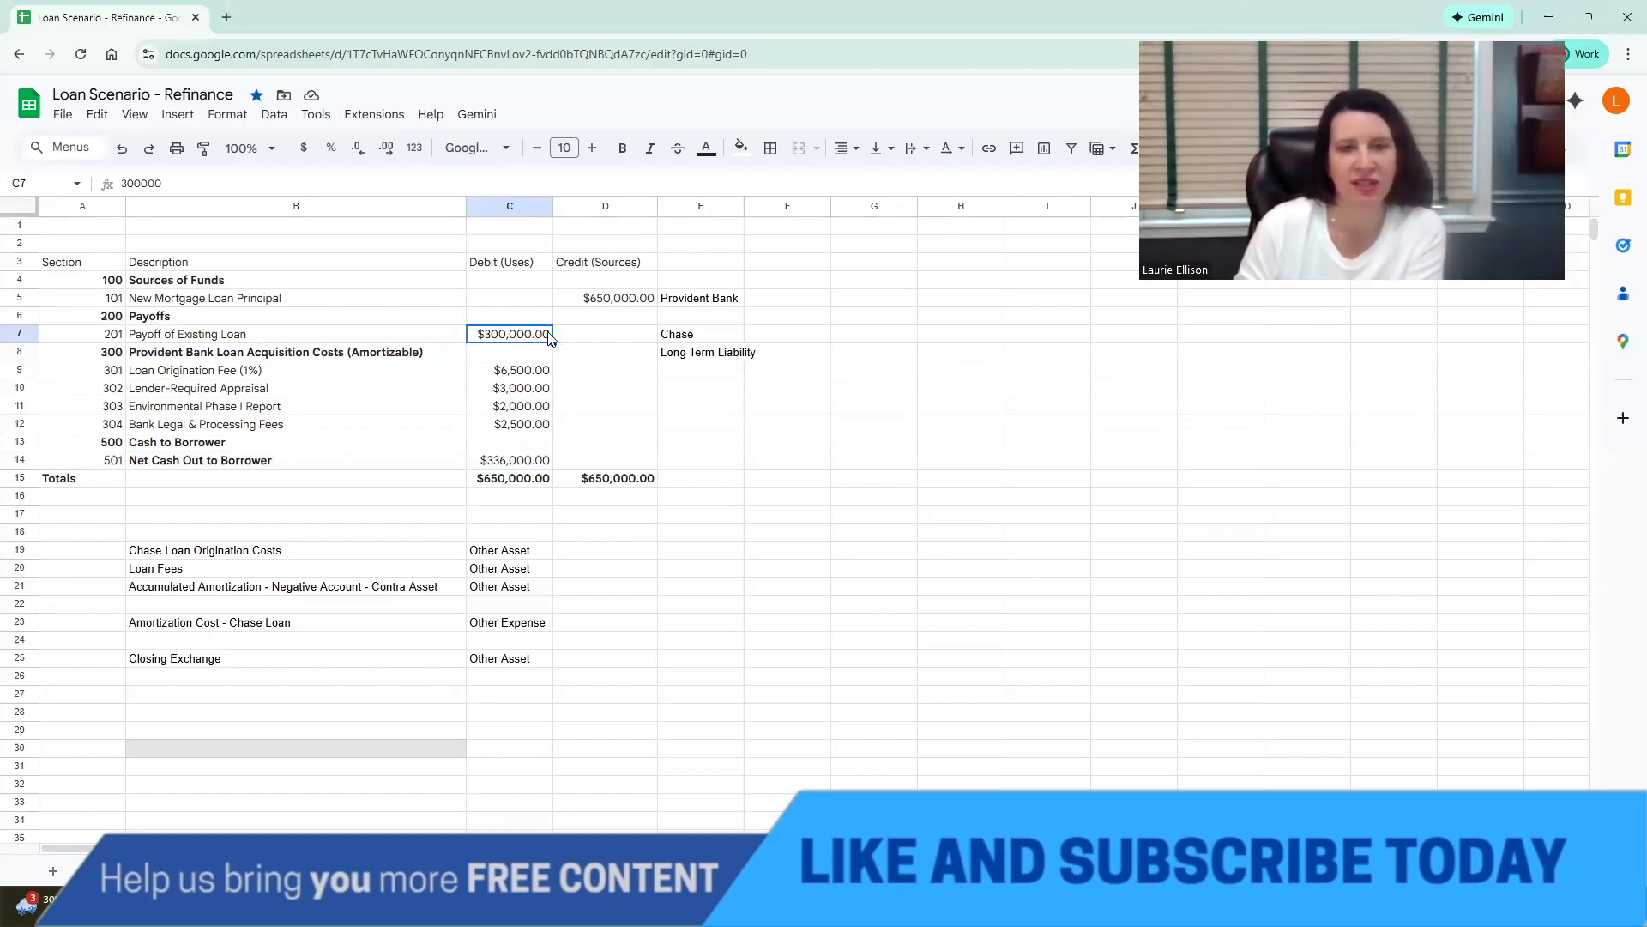
{"action": "left_click", "coordinate": [677, 337]}
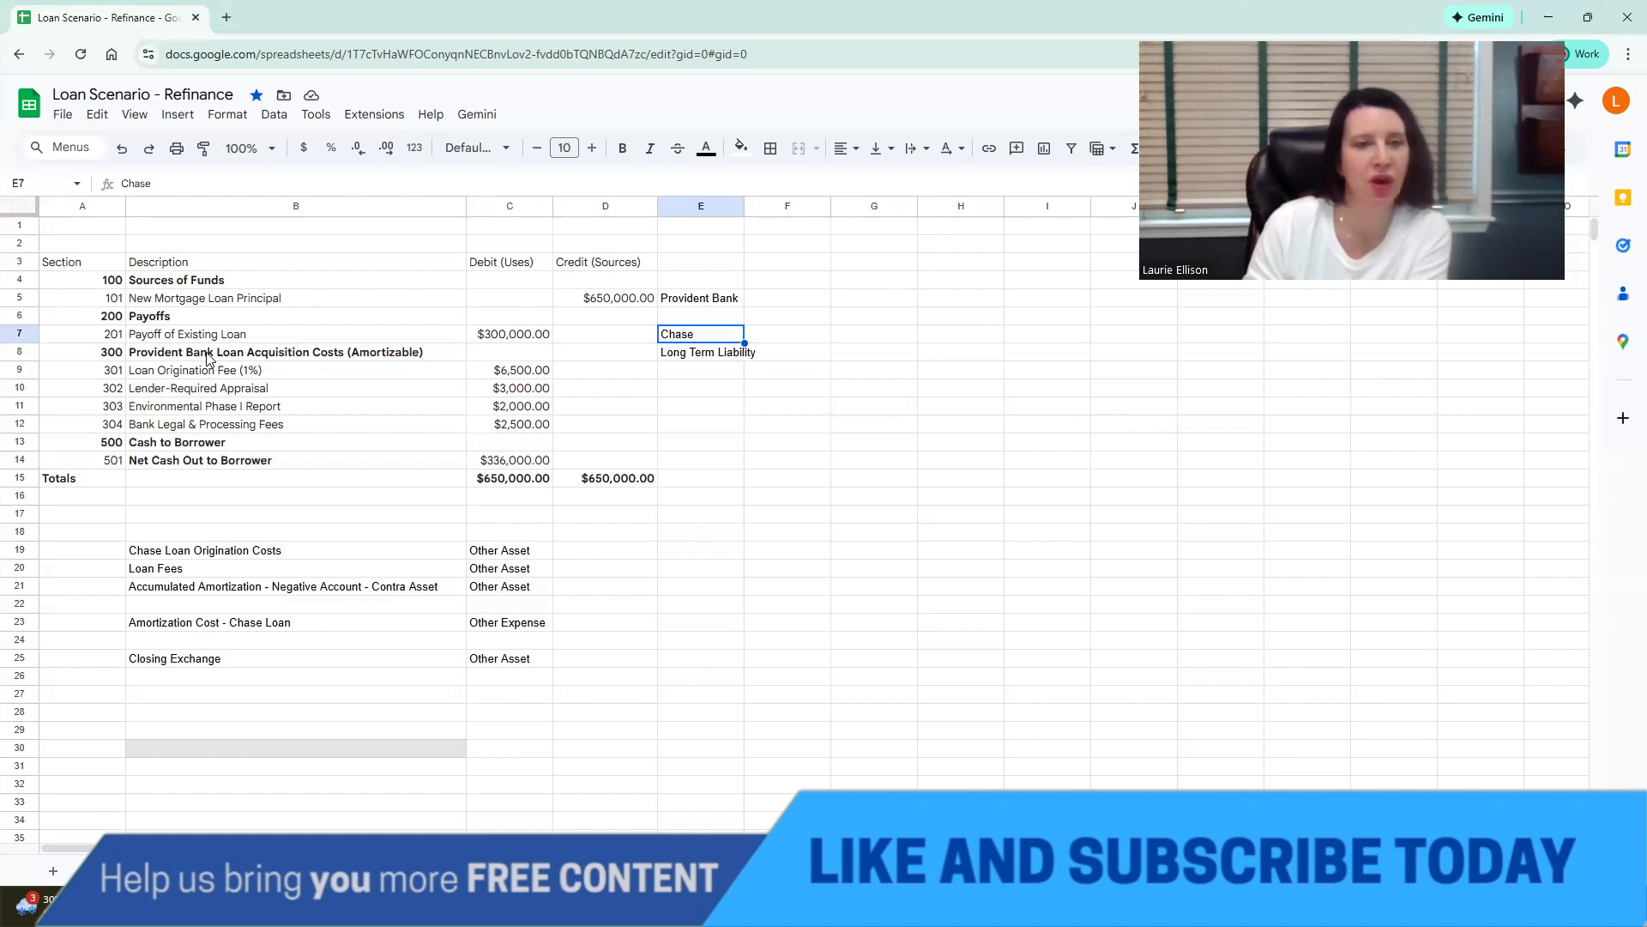
{"action": "left_click", "coordinate": [605, 300]}
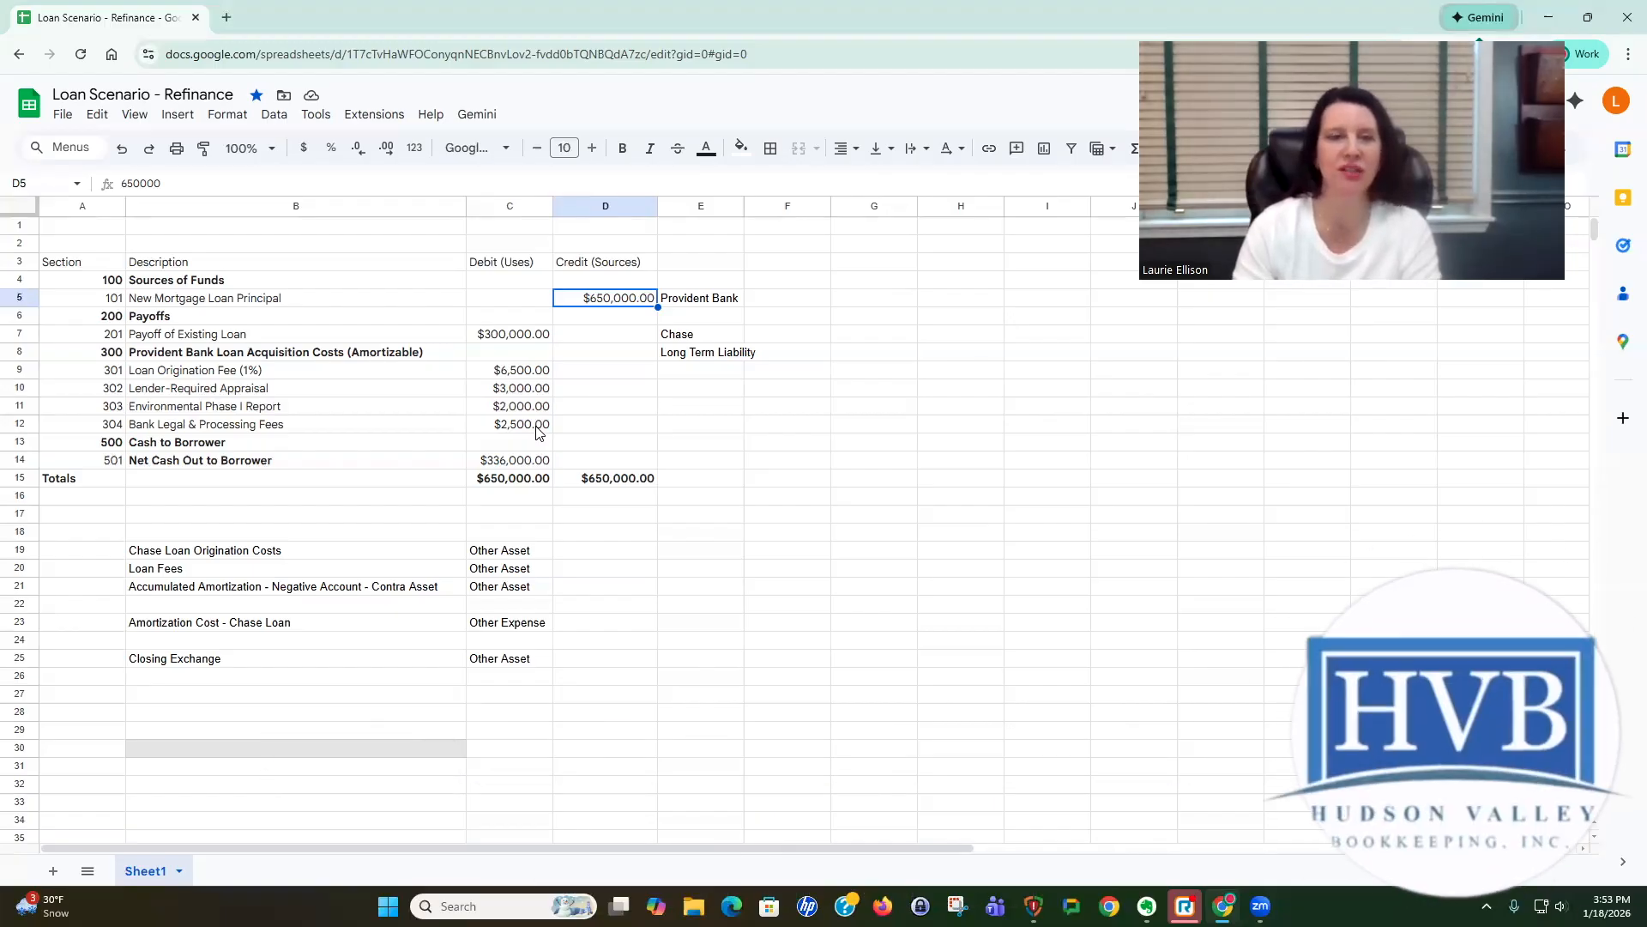
{"action": "left_click", "coordinate": [538, 371]}
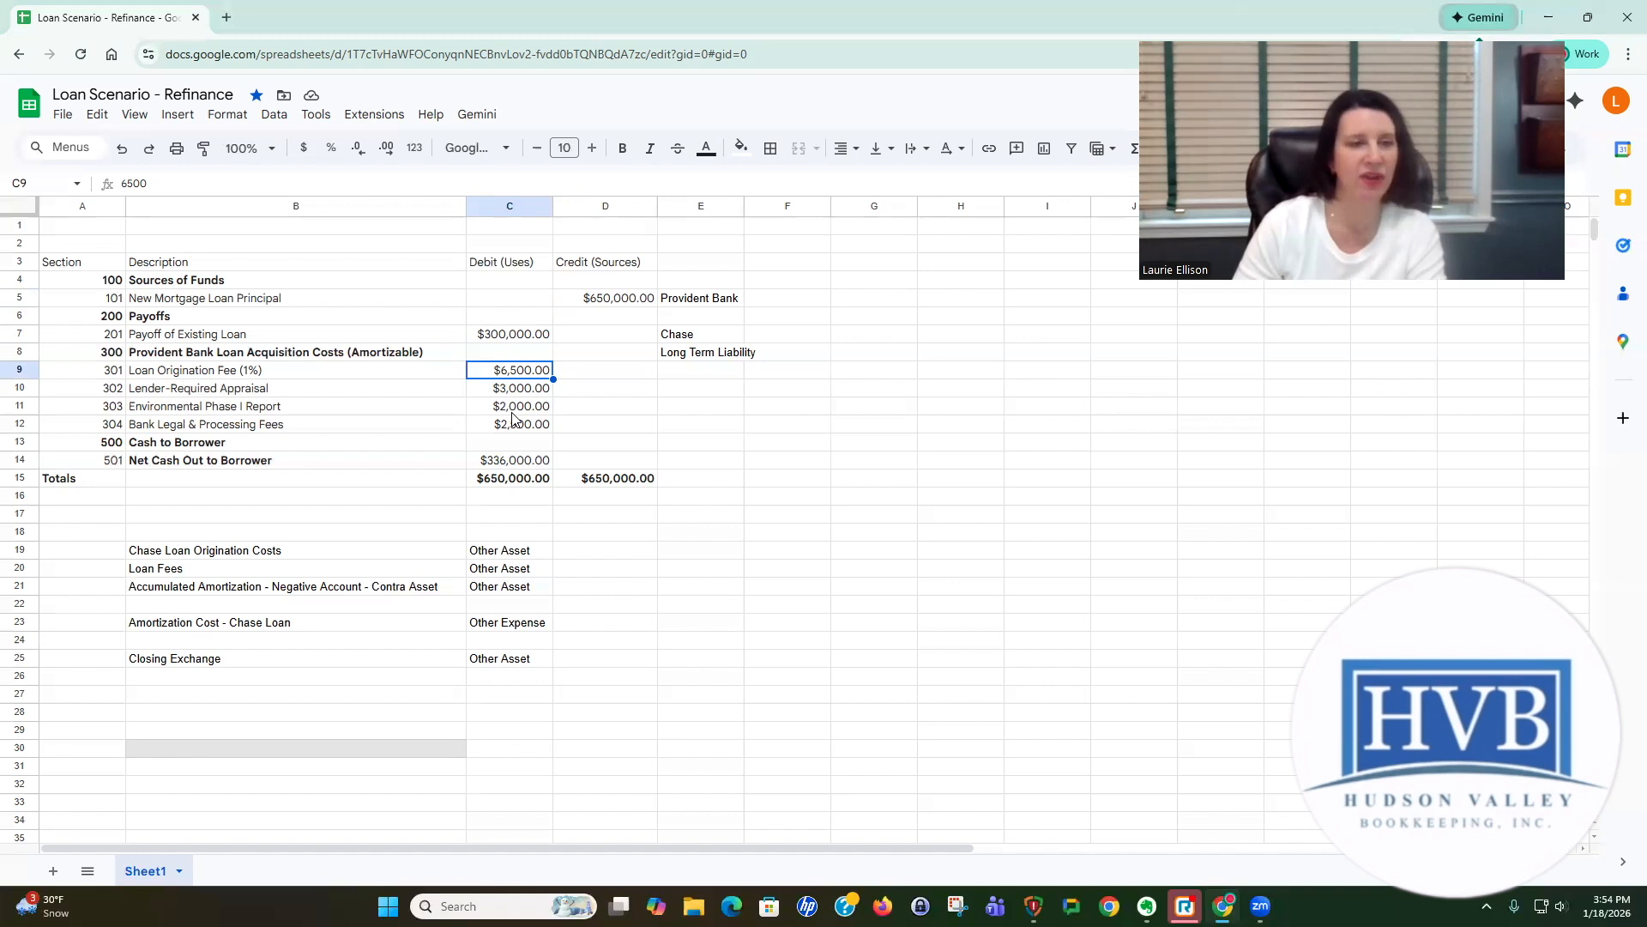
{"action": "left_click", "coordinate": [566, 393]}
{"action": "left_click_drag", "start_coordinate": [514, 370], "coordinate": [520, 427]}
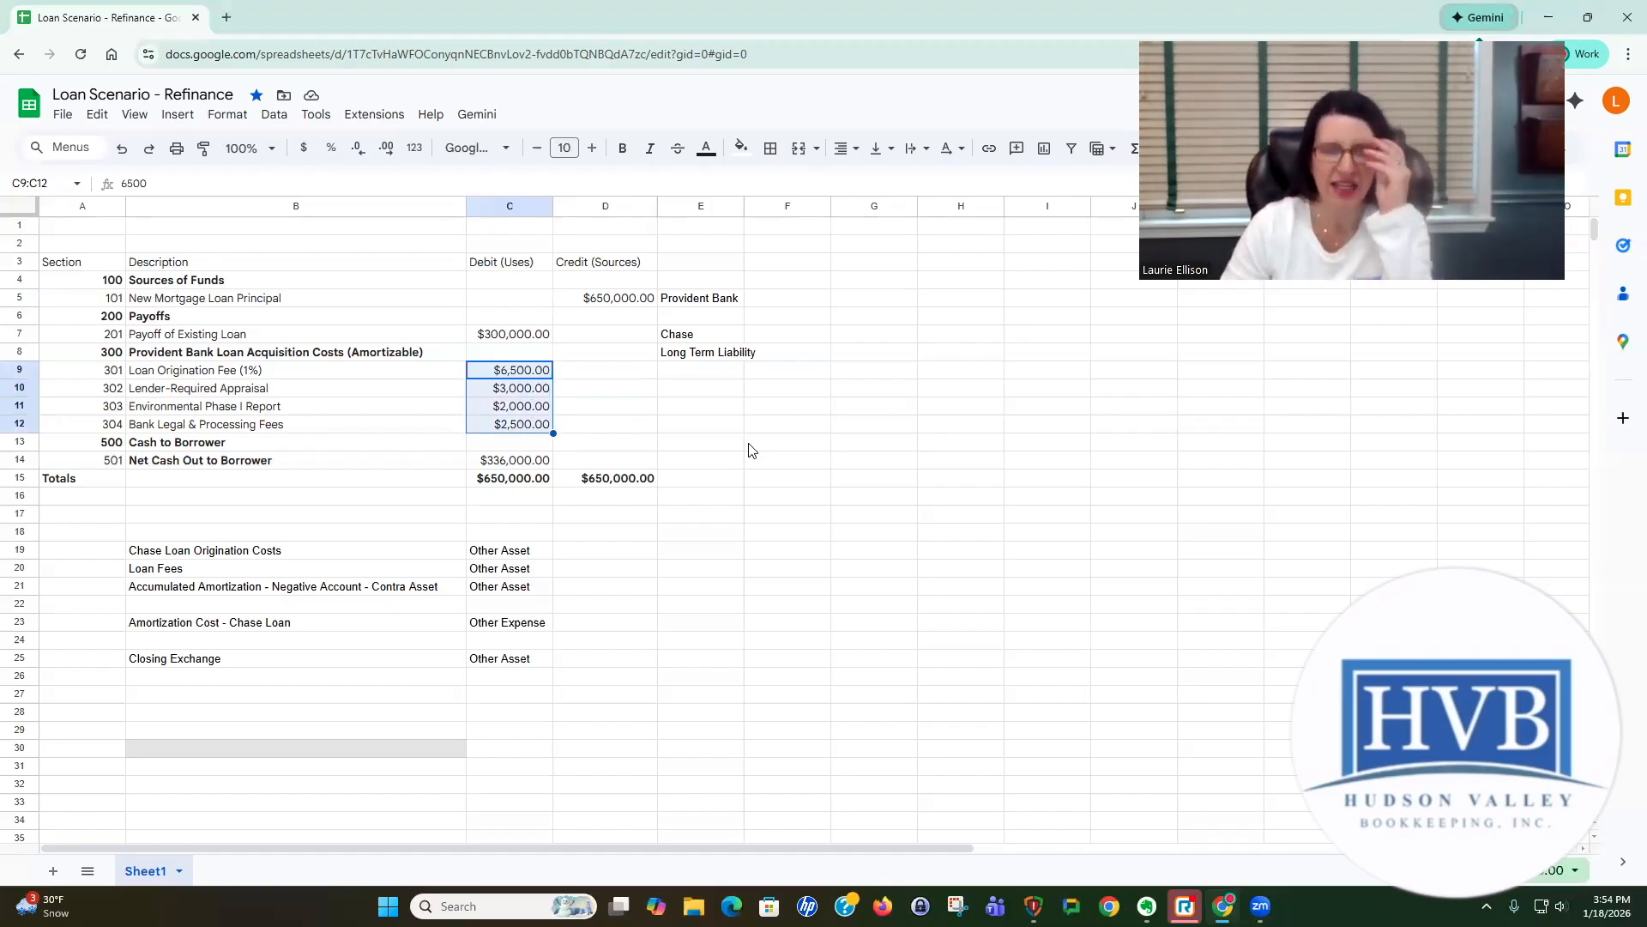
Total the four Provident Bank loan acquisition costs in cell F13 with the formula =C9+C10+C11+C12.
{"action": "left_click", "coordinate": [824, 450]}
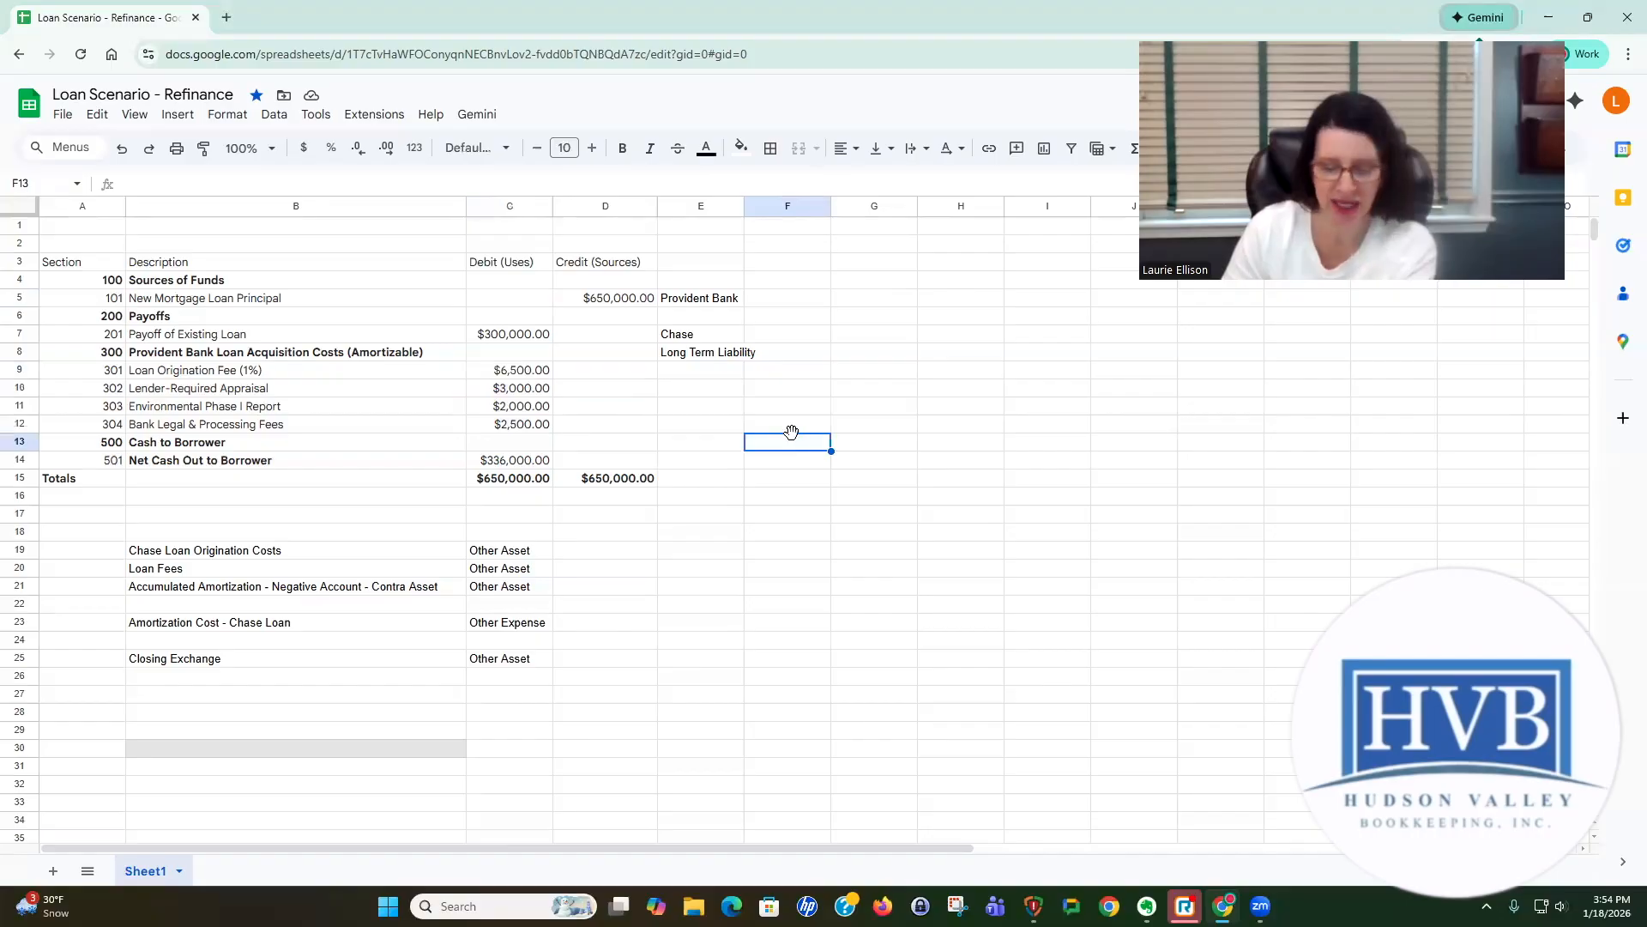
{"action": "type", "text": "="}
{"action": "left_click", "coordinate": [527, 370]}
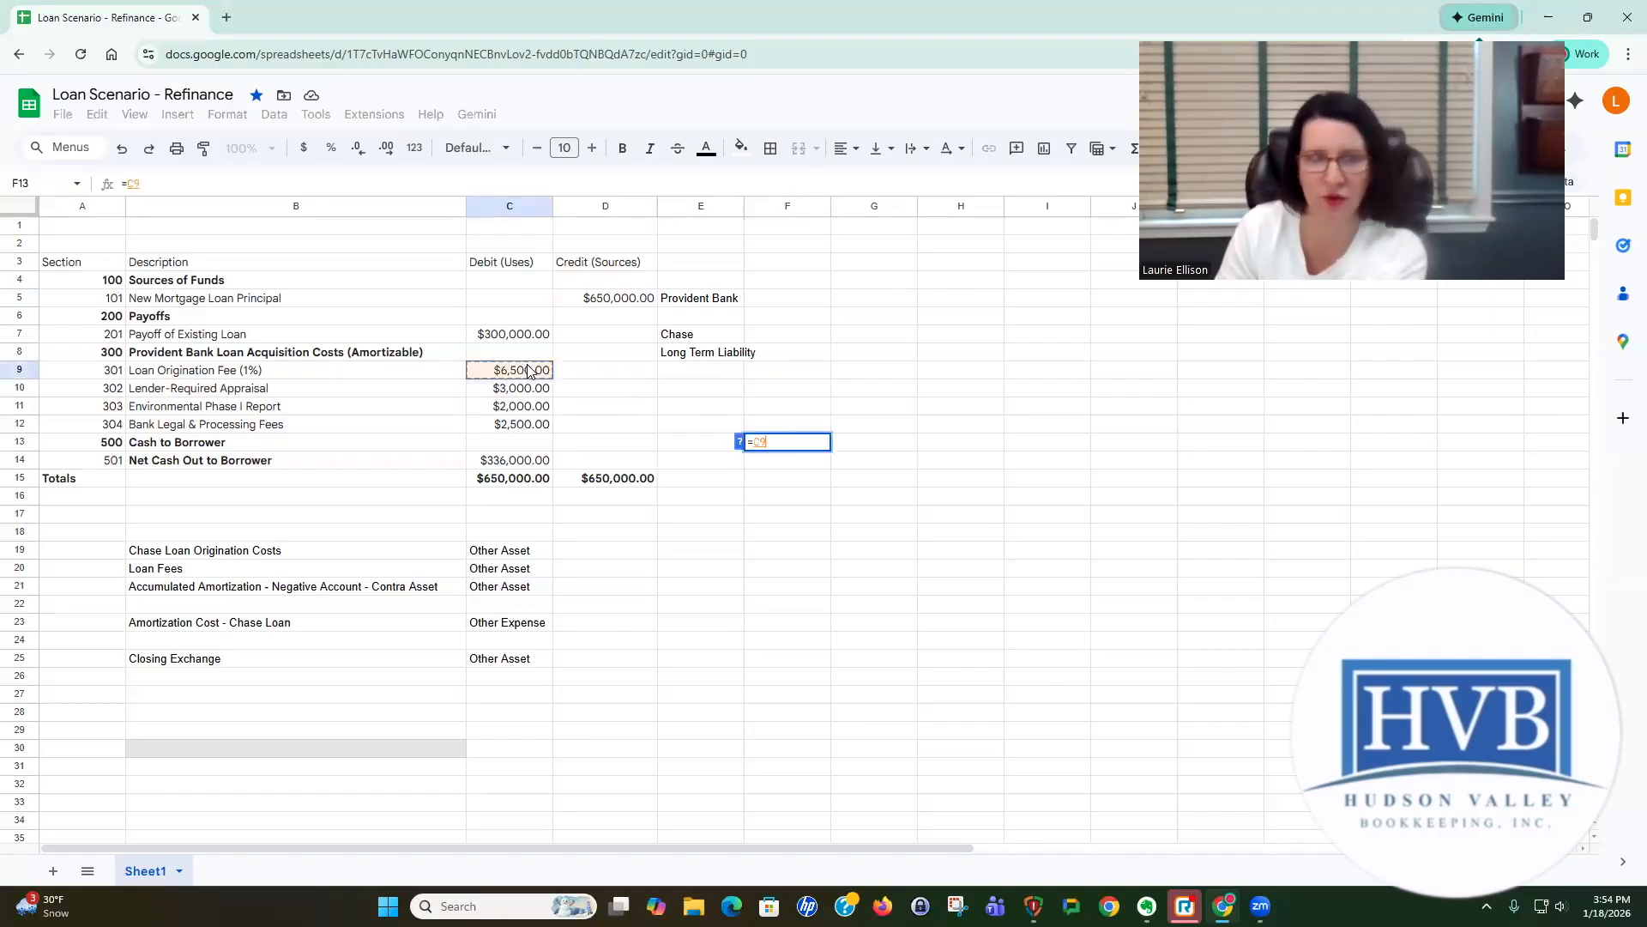
{"action": "type", "text": "+"}
{"action": "left_click", "coordinate": [525, 388]}
{"action": "type", "text": "+"}
{"action": "left_click", "coordinate": [528, 405]}
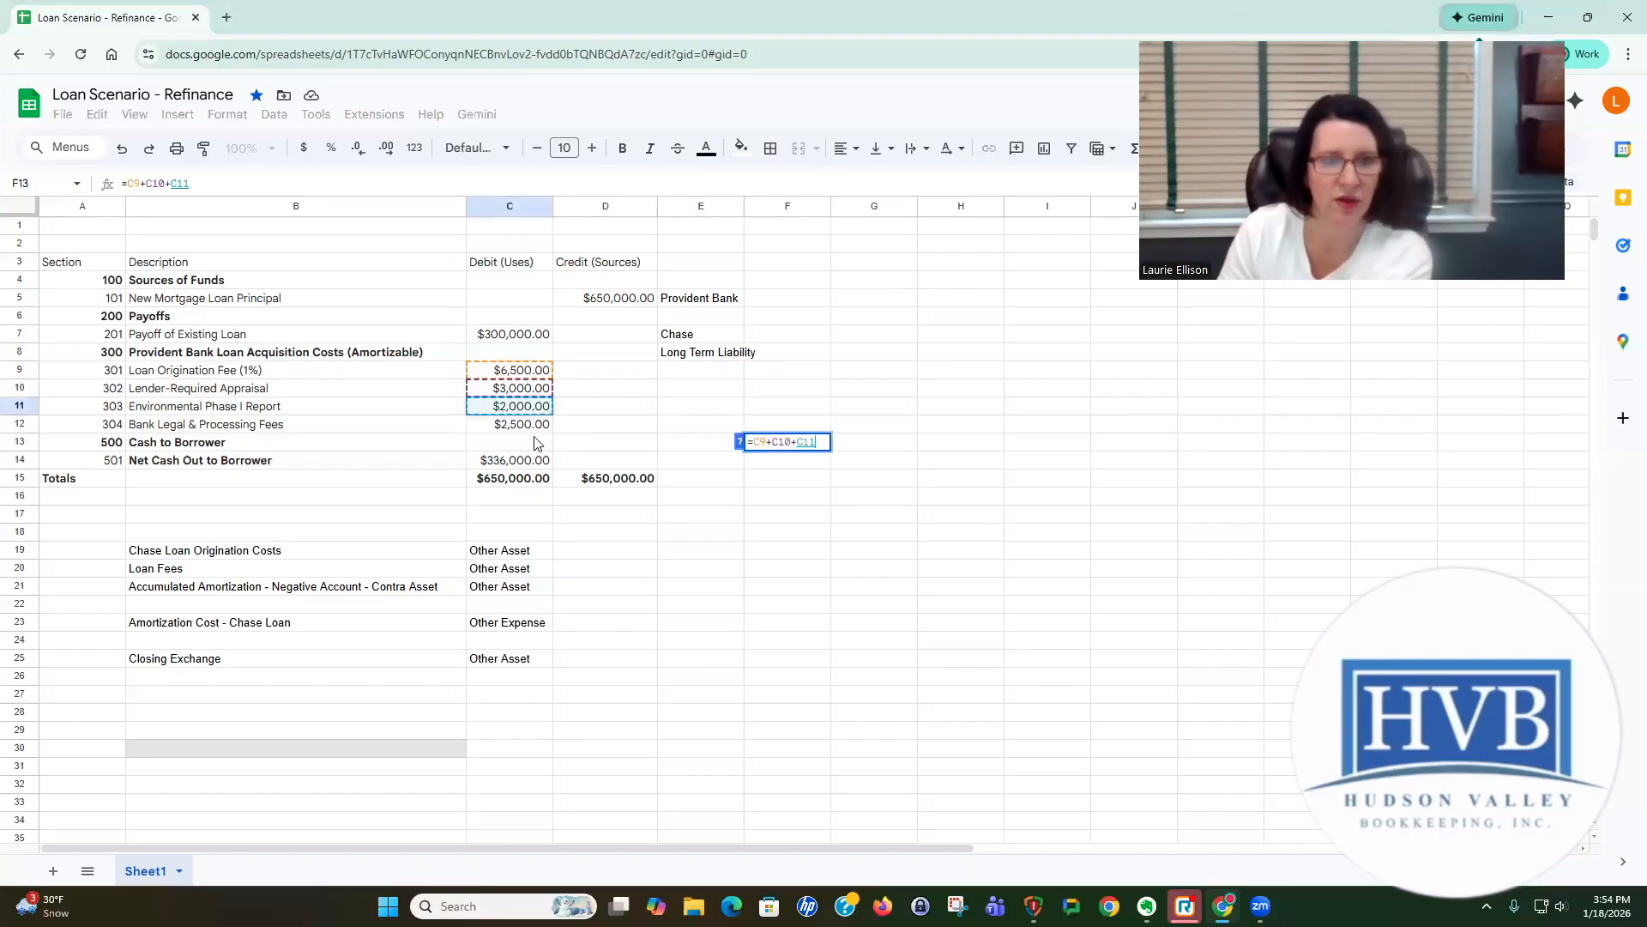
{"action": "type", "text": "+"}
{"action": "left_click", "coordinate": [541, 426]}
{"action": "key", "text": "Return"}
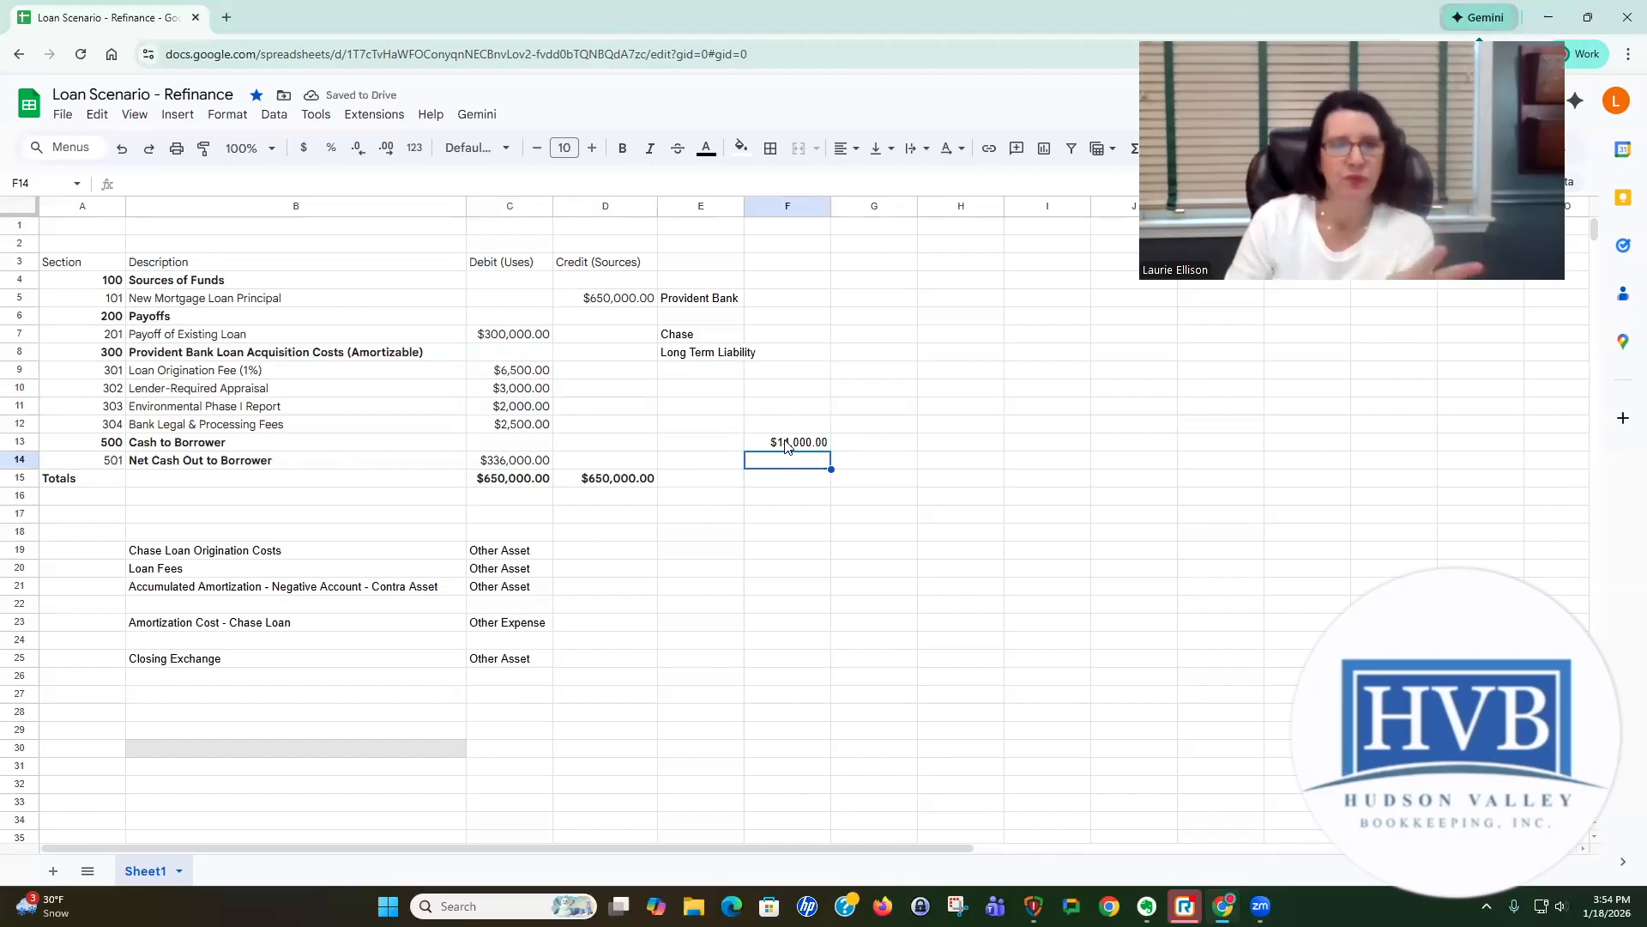
Calculate the yearly share of the loan costs in cell F14 with the formula =F13/15.
{"action": "left_click", "coordinate": [636, 300]}
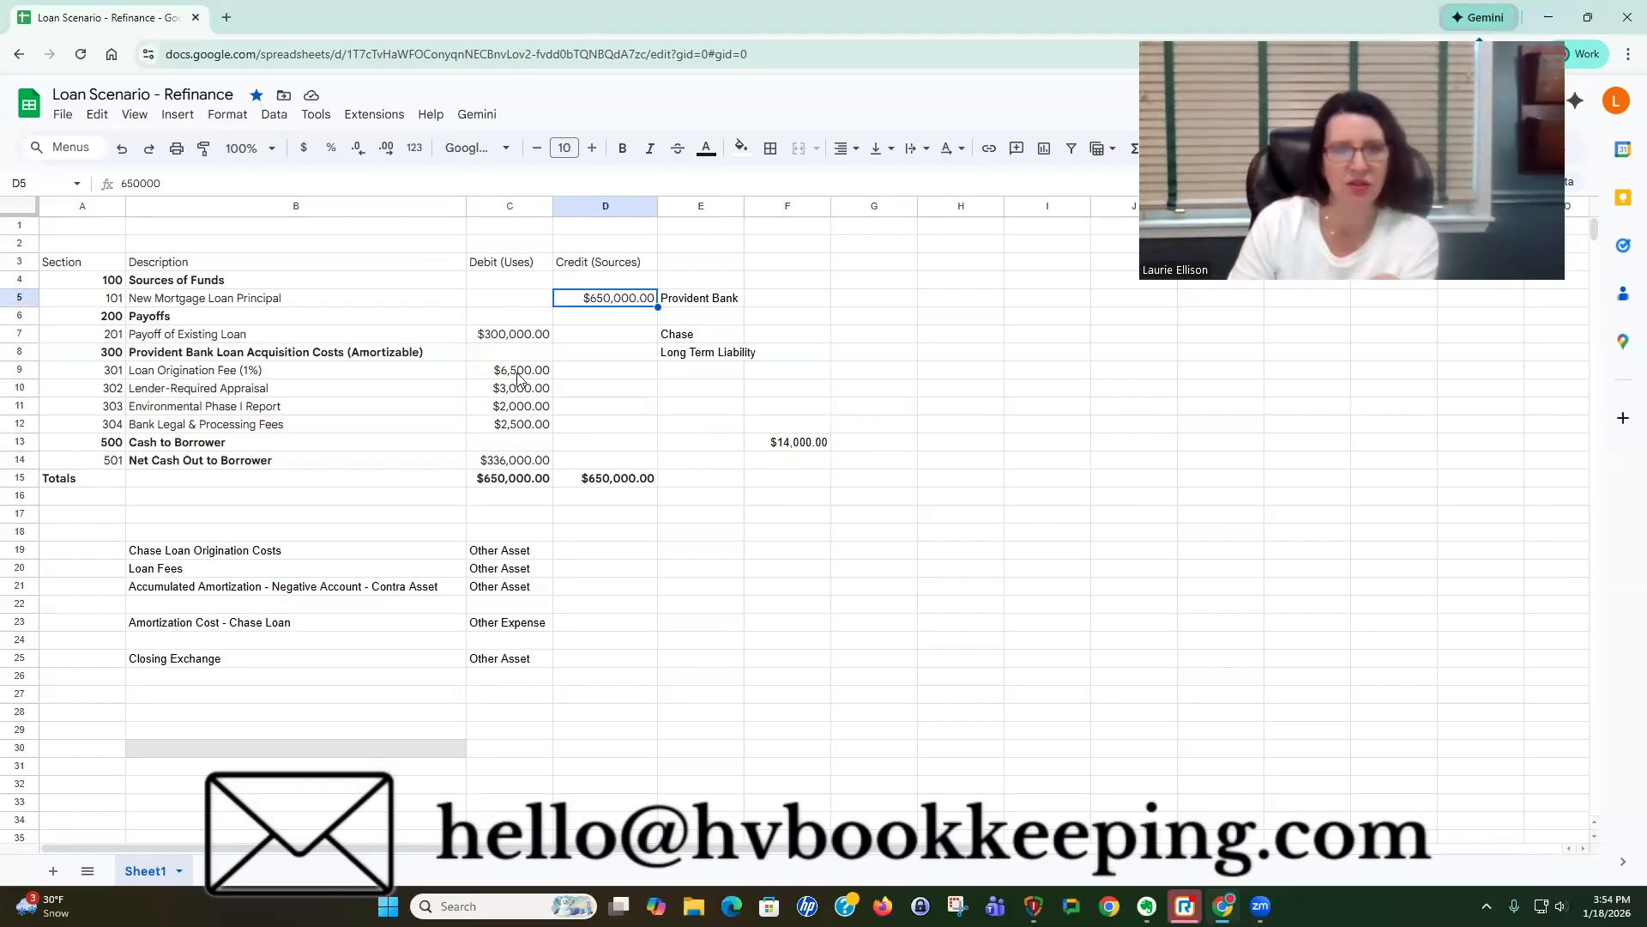
{"action": "left_click", "coordinate": [795, 451]}
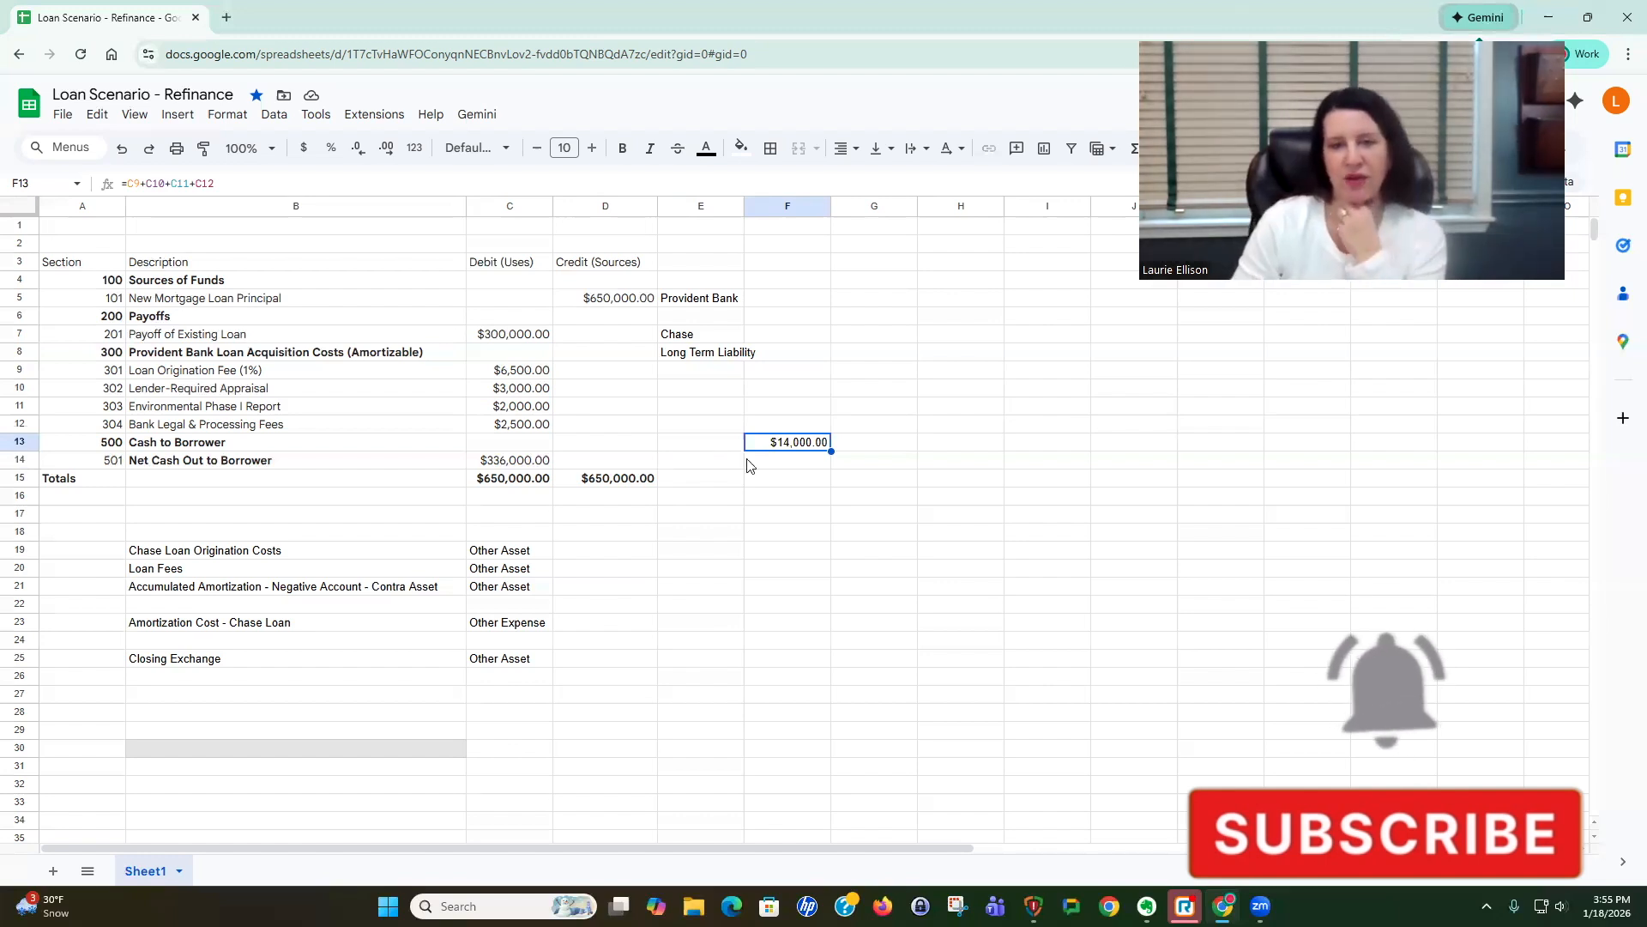
{"action": "left_click", "coordinate": [807, 466]}
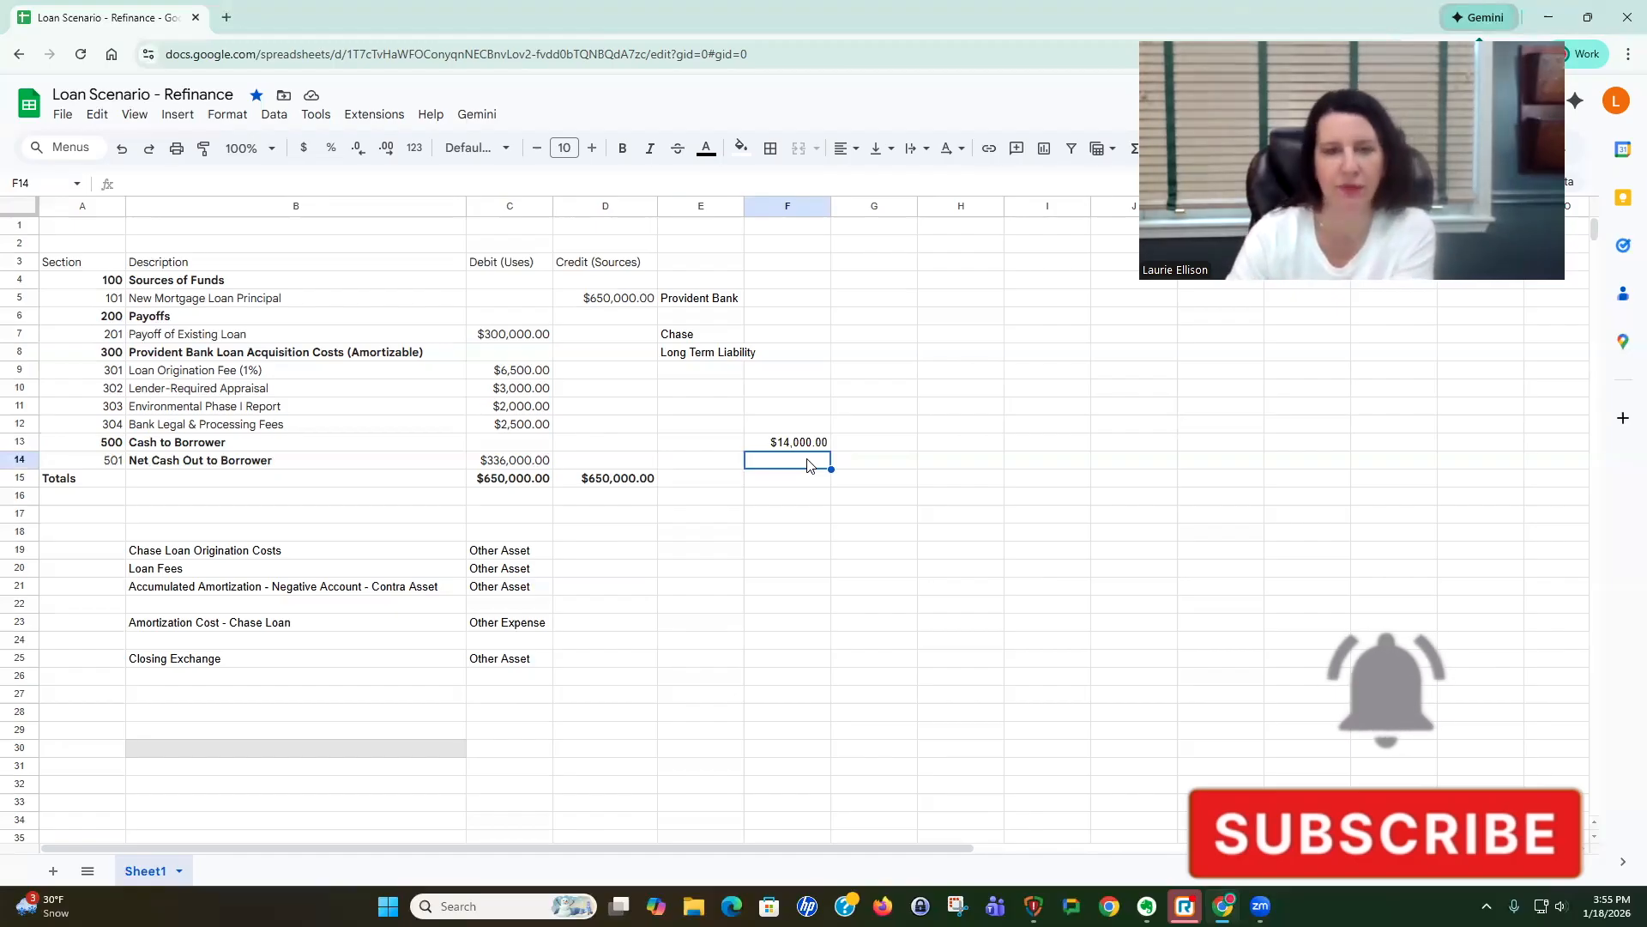
{"action": "type", "text": "="}
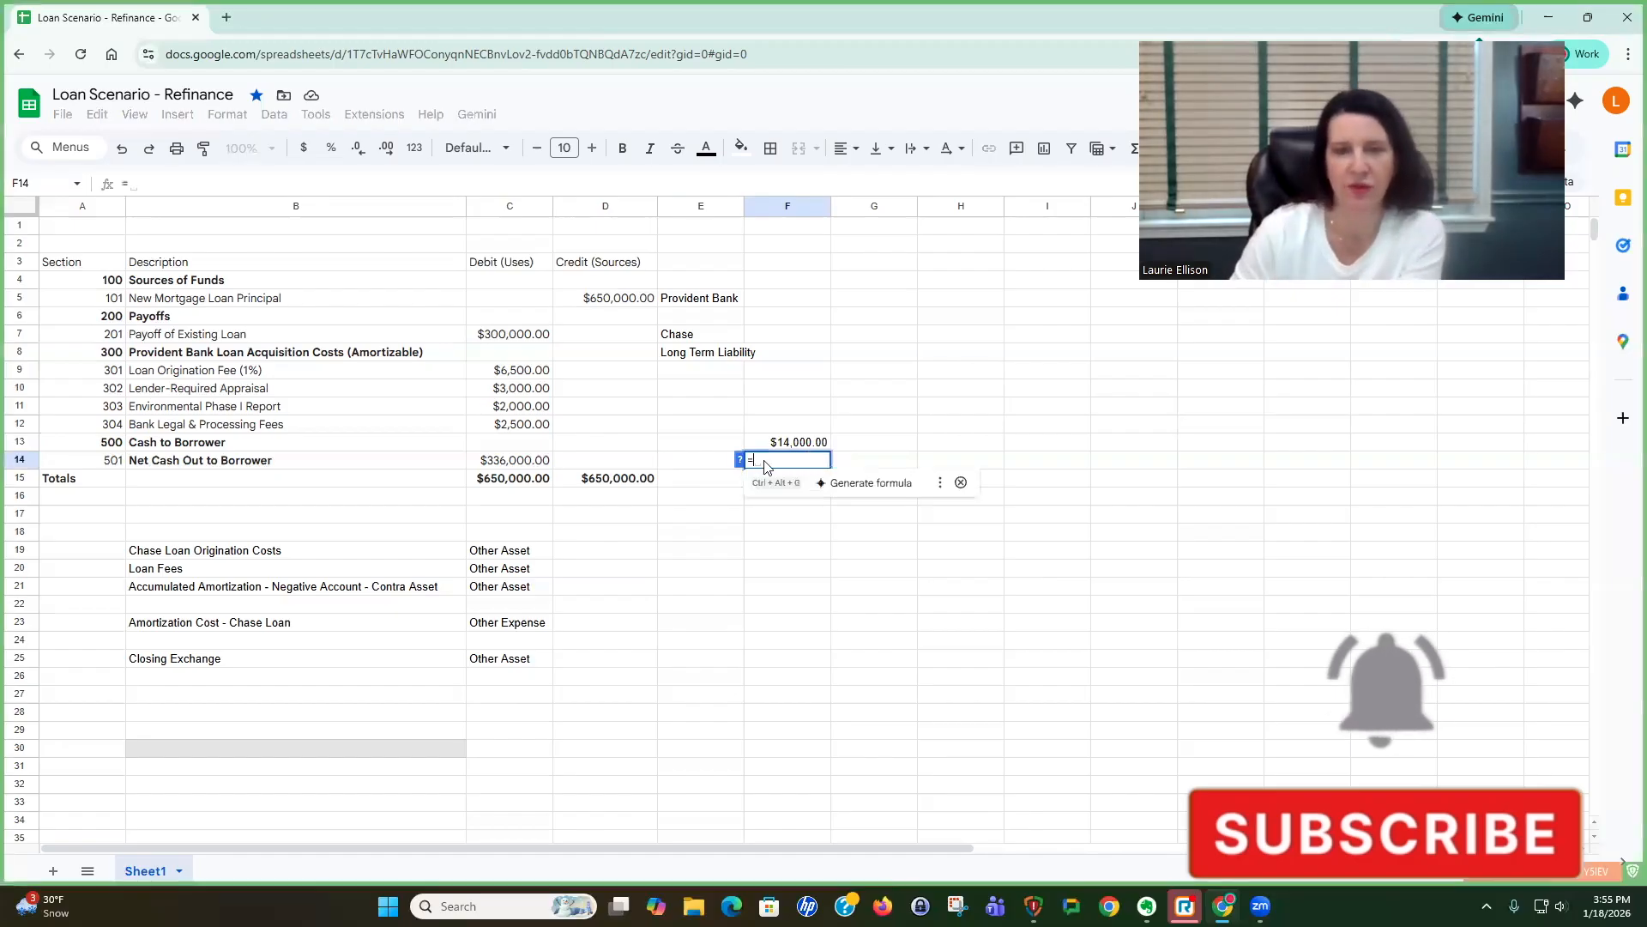
{"action": "left_click", "coordinate": [803, 445]}
{"action": "type", "text": "/15"}
{"action": "key", "text": "Return"}
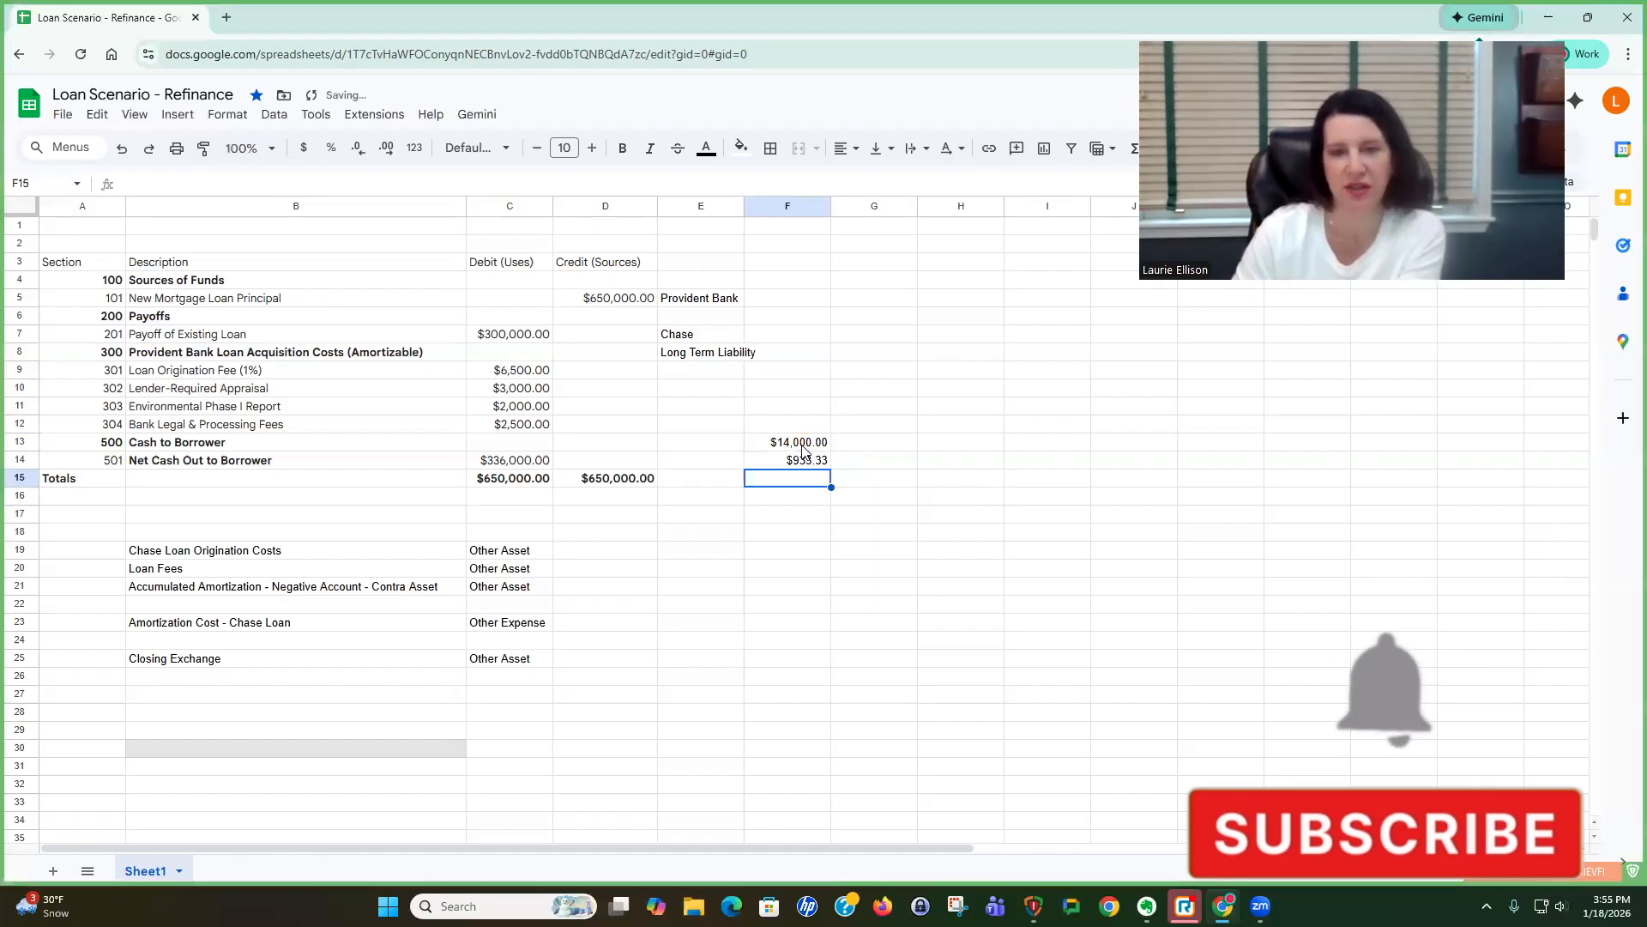
Calculate the remaining loan costs after one year in cell F15 with the formula =F13-F14.
{"action": "left_click", "coordinate": [806, 463]}
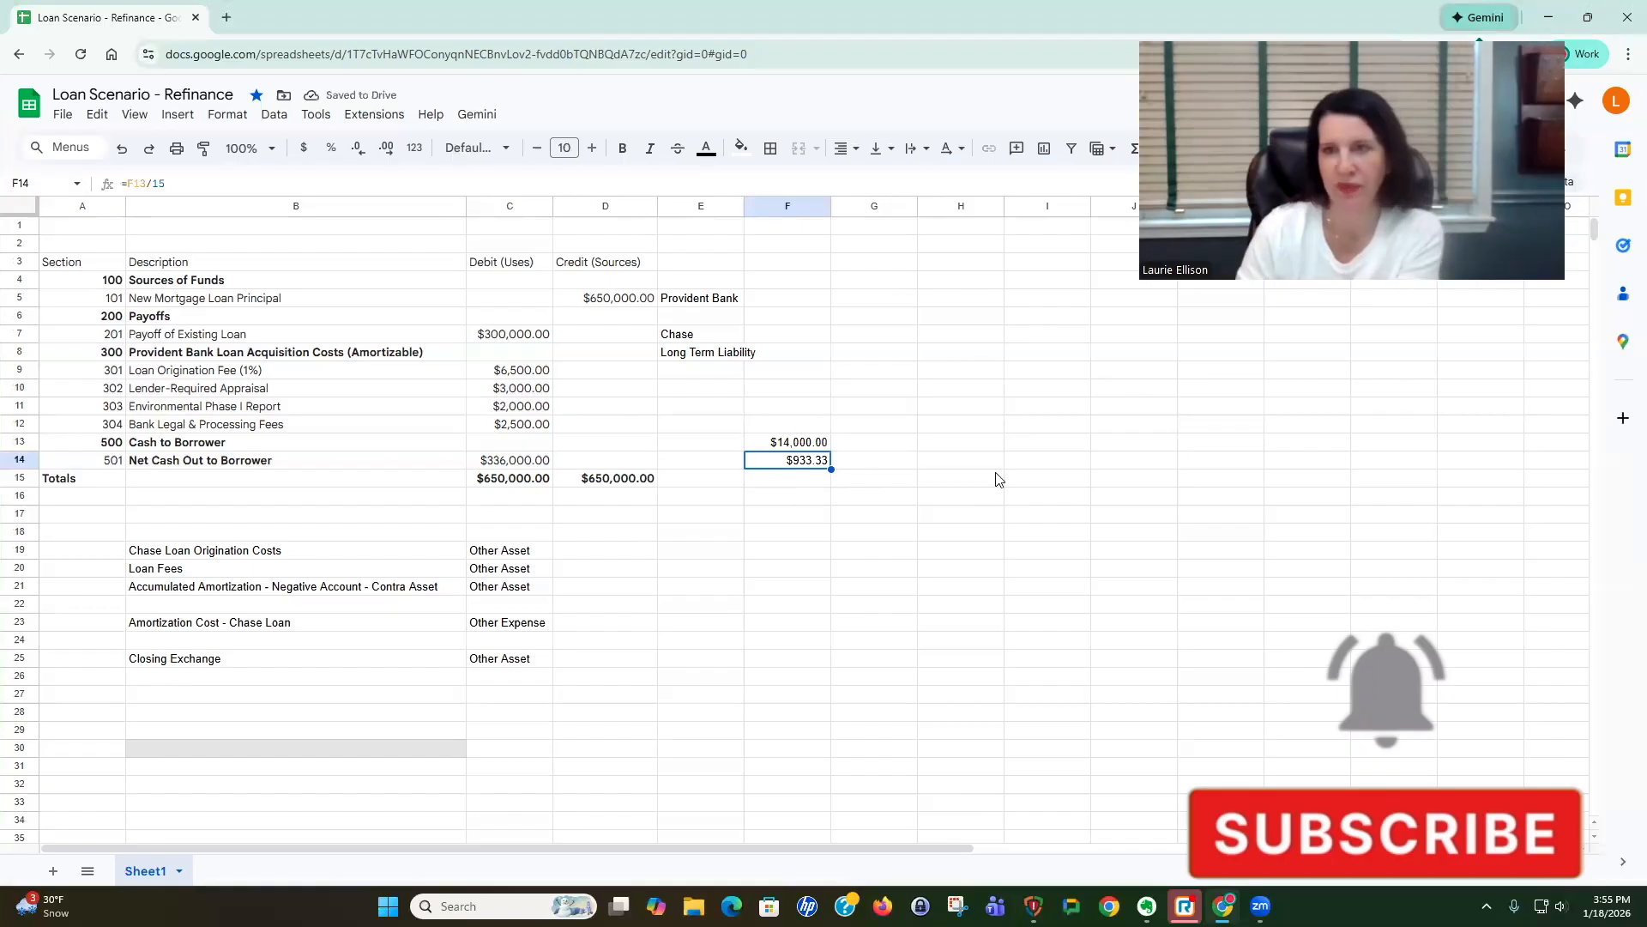
{"action": "key", "text": "Down"}
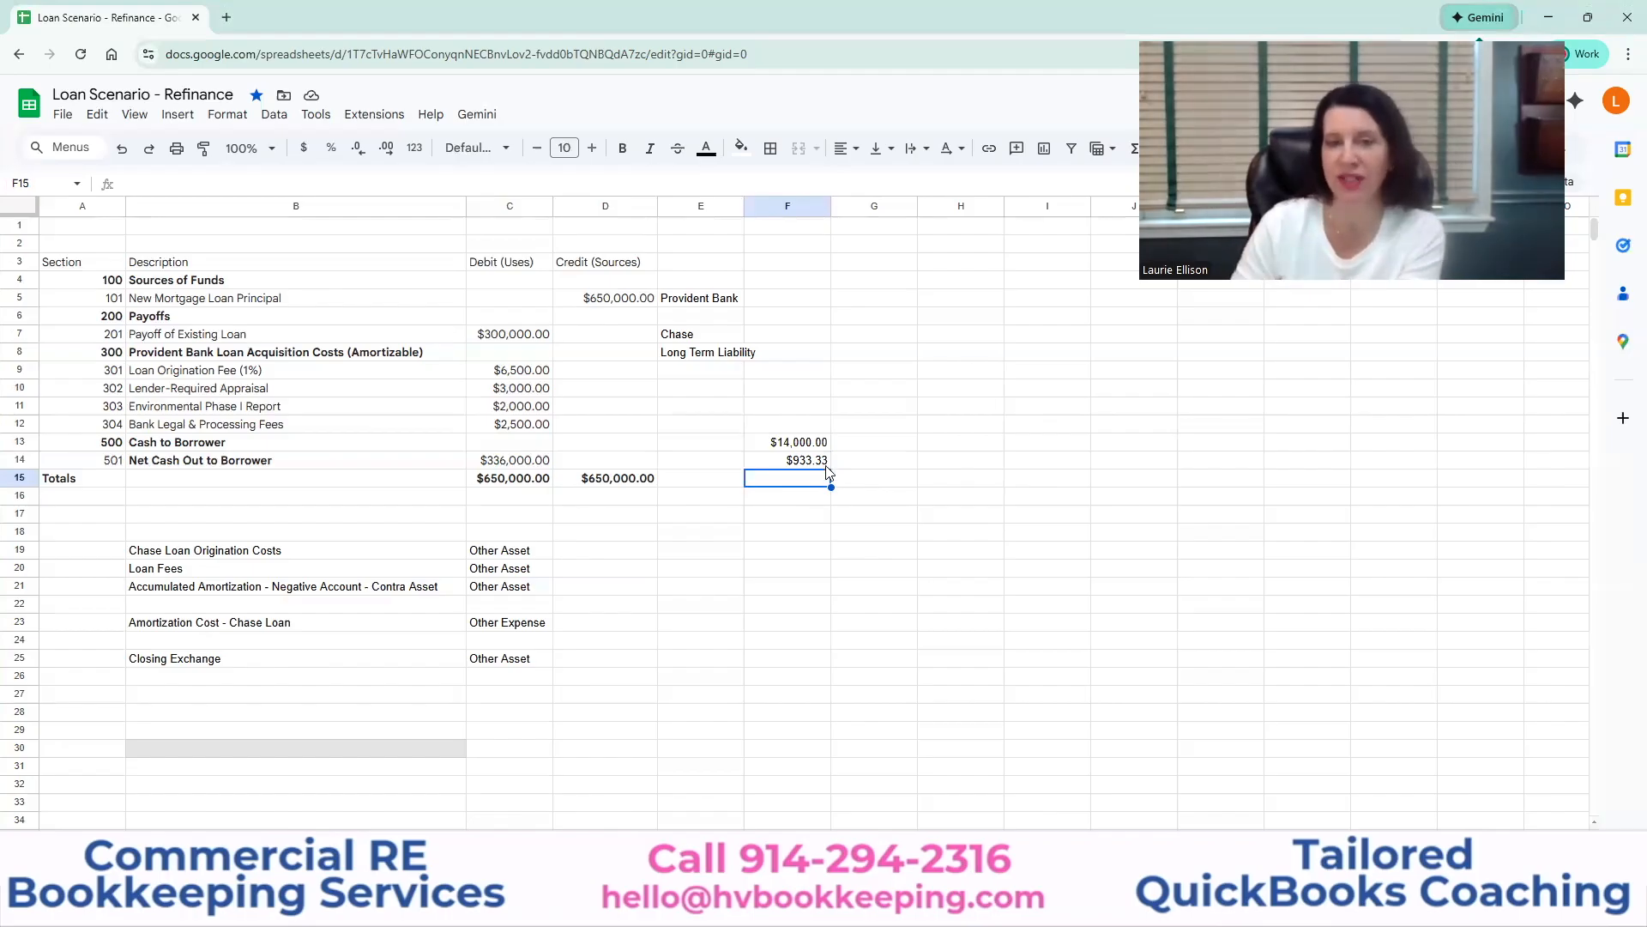
{"action": "type", "text": "="}
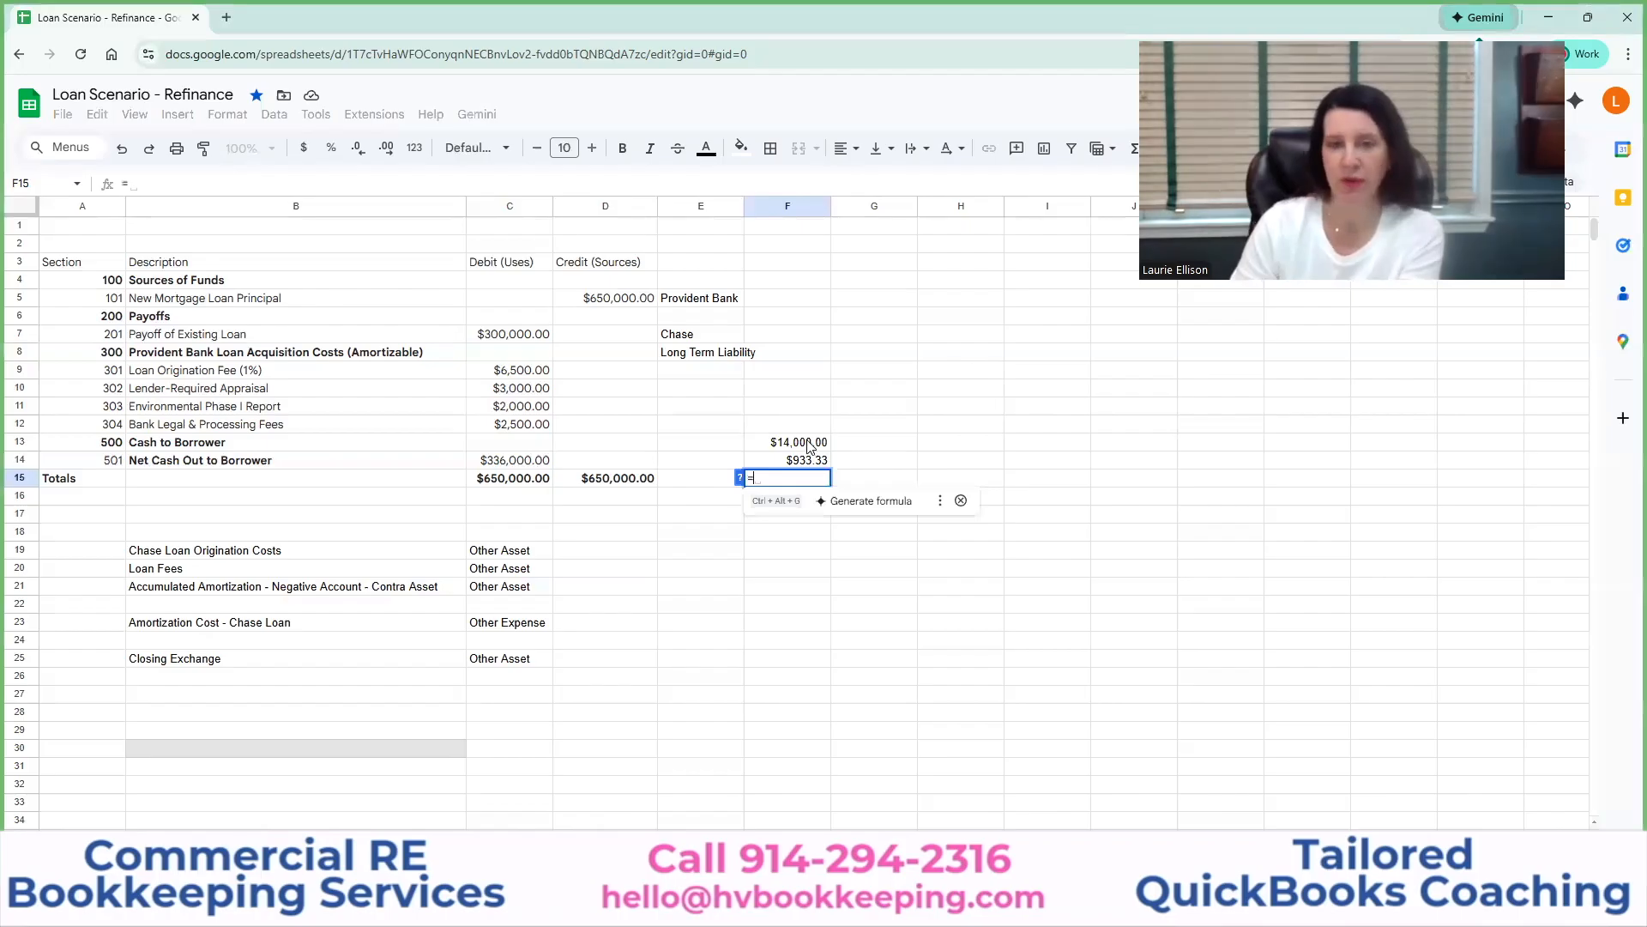
{"action": "left_click", "coordinate": [807, 443]}
{"action": "type", "text": "-"}
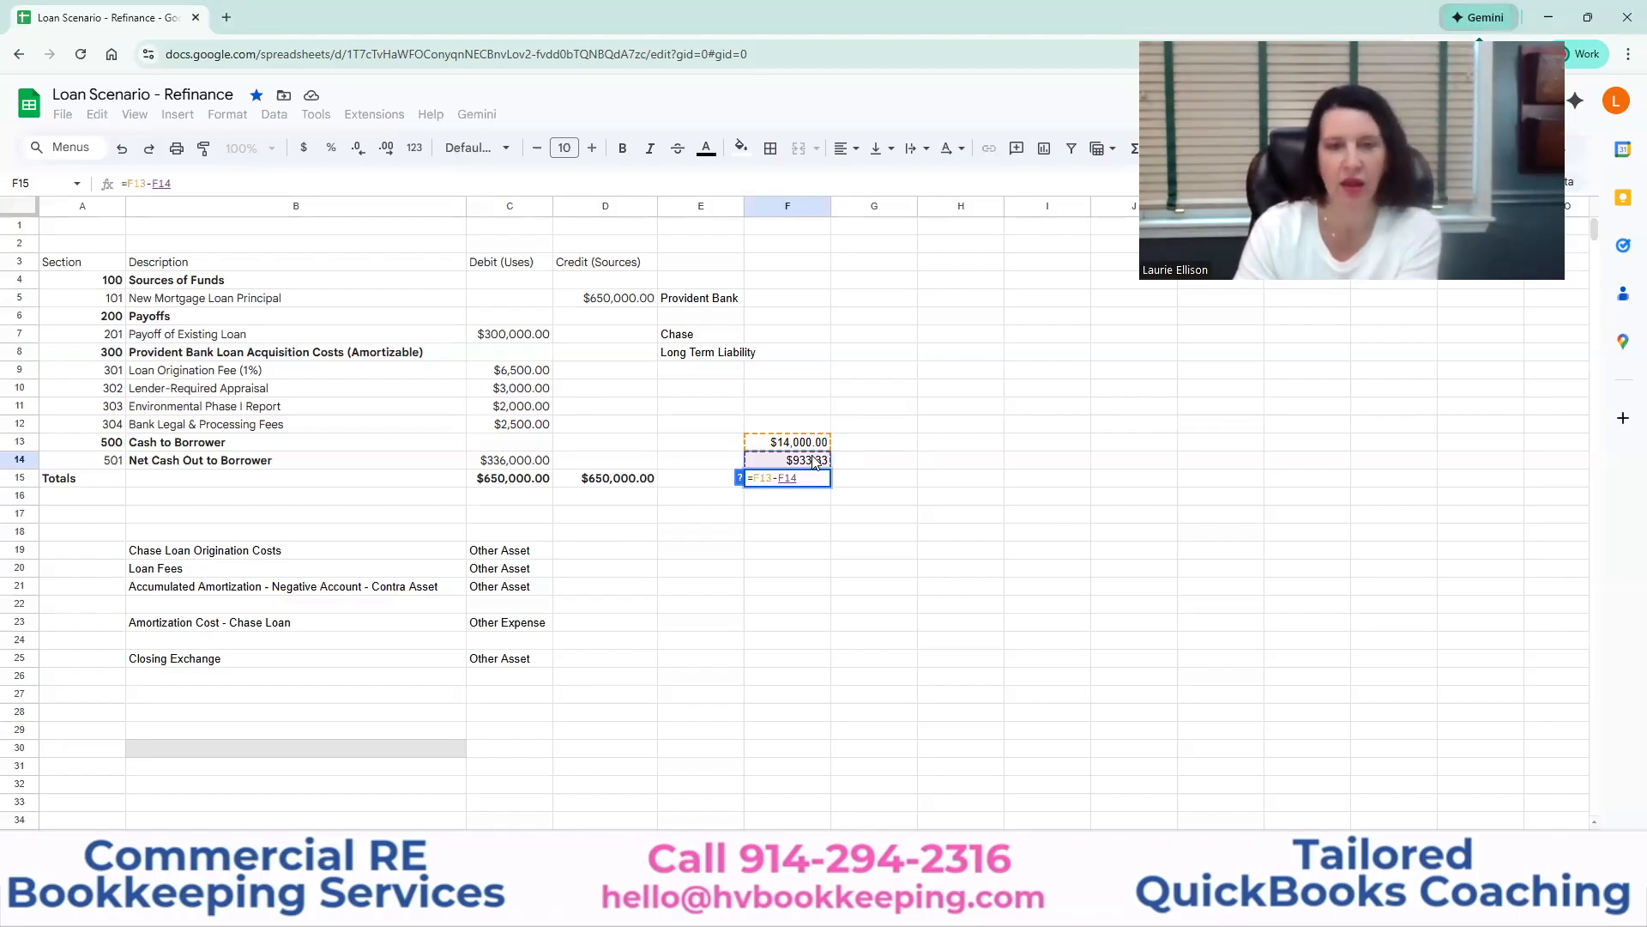
{"action": "key", "text": "Return"}
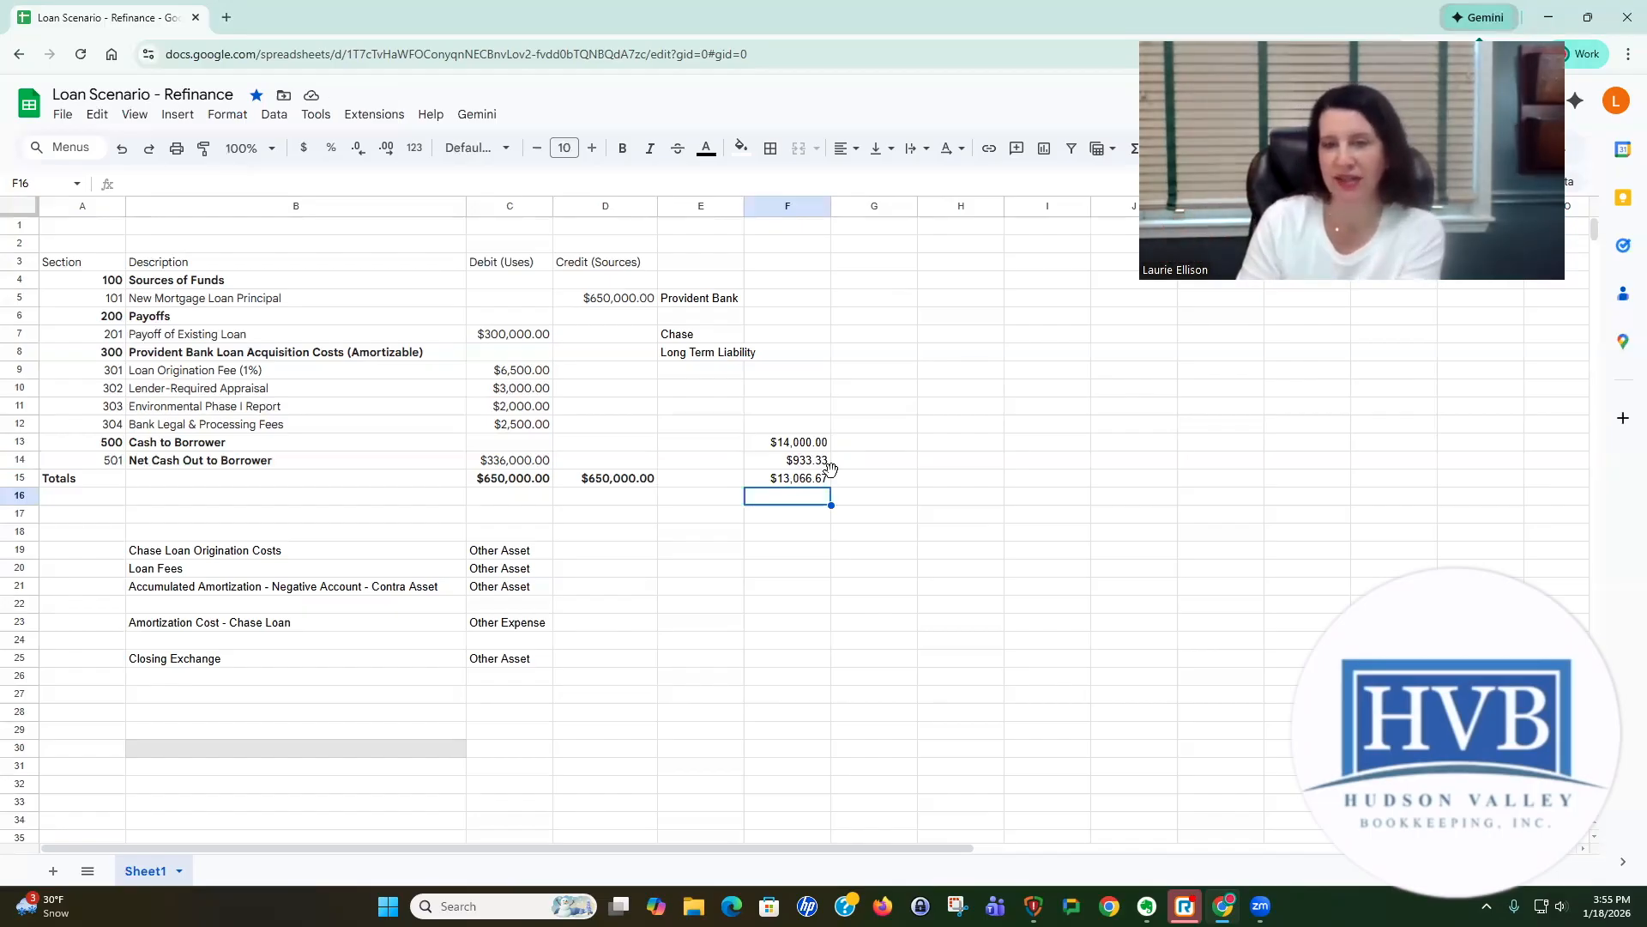
{"action": "key", "text": "Up"}
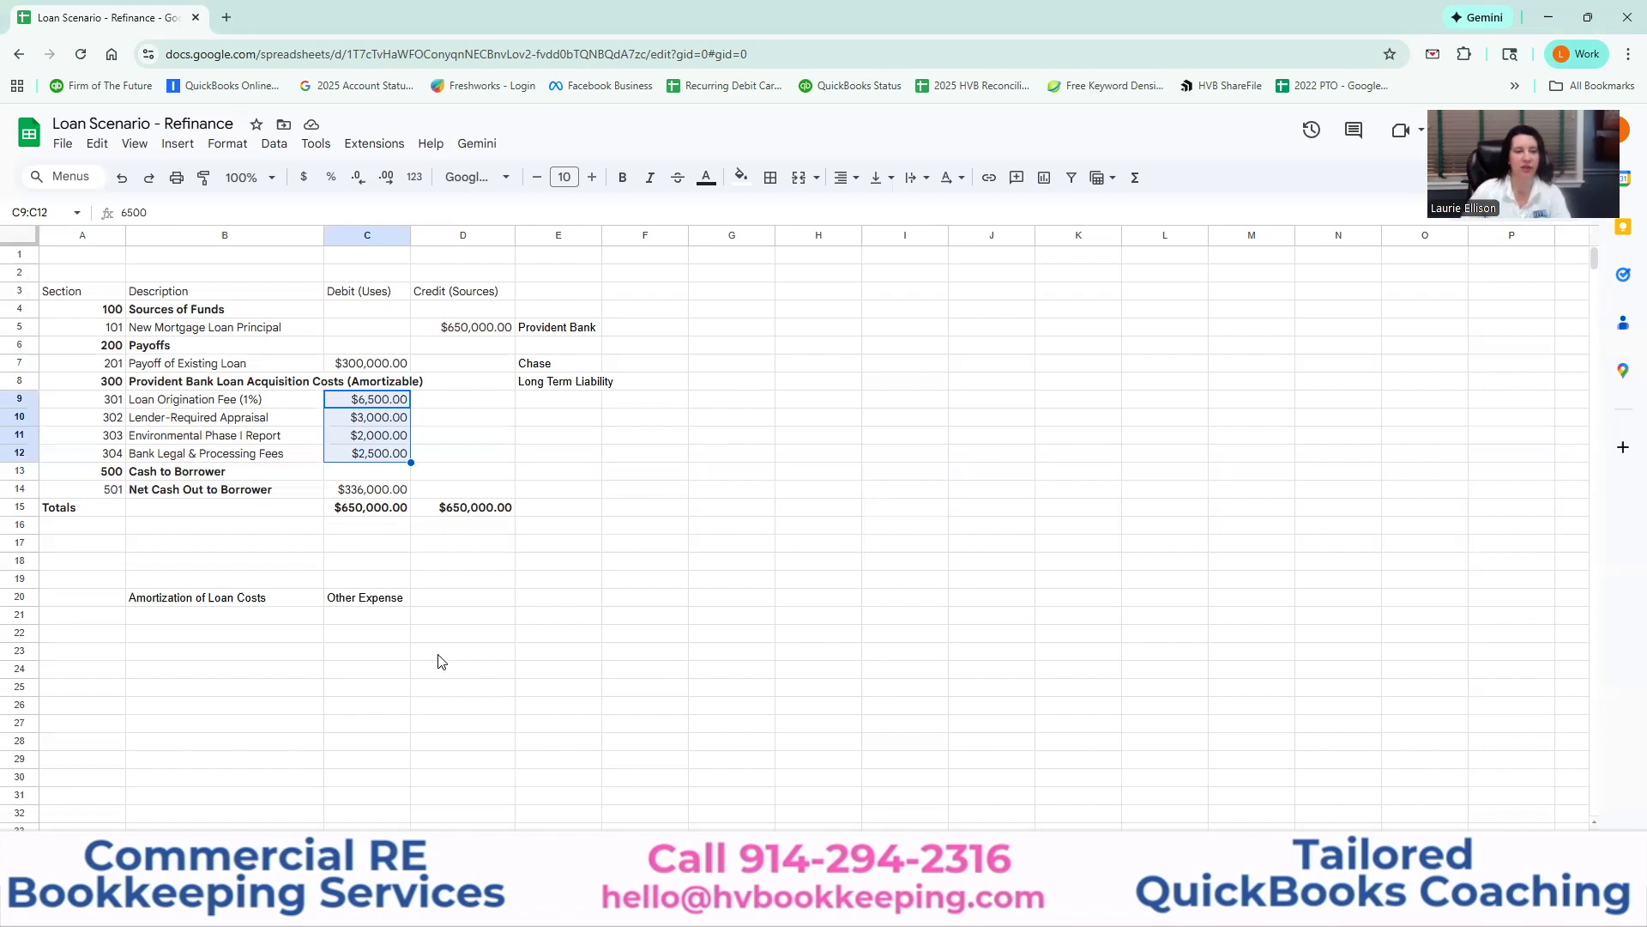
Add a "Closing Exchange" account in cell B22 with the account type "Other Asset" in C22.
{"action": "left_click", "coordinate": [253, 635]}
{"action": "type", "text": "Closing Exchang"}
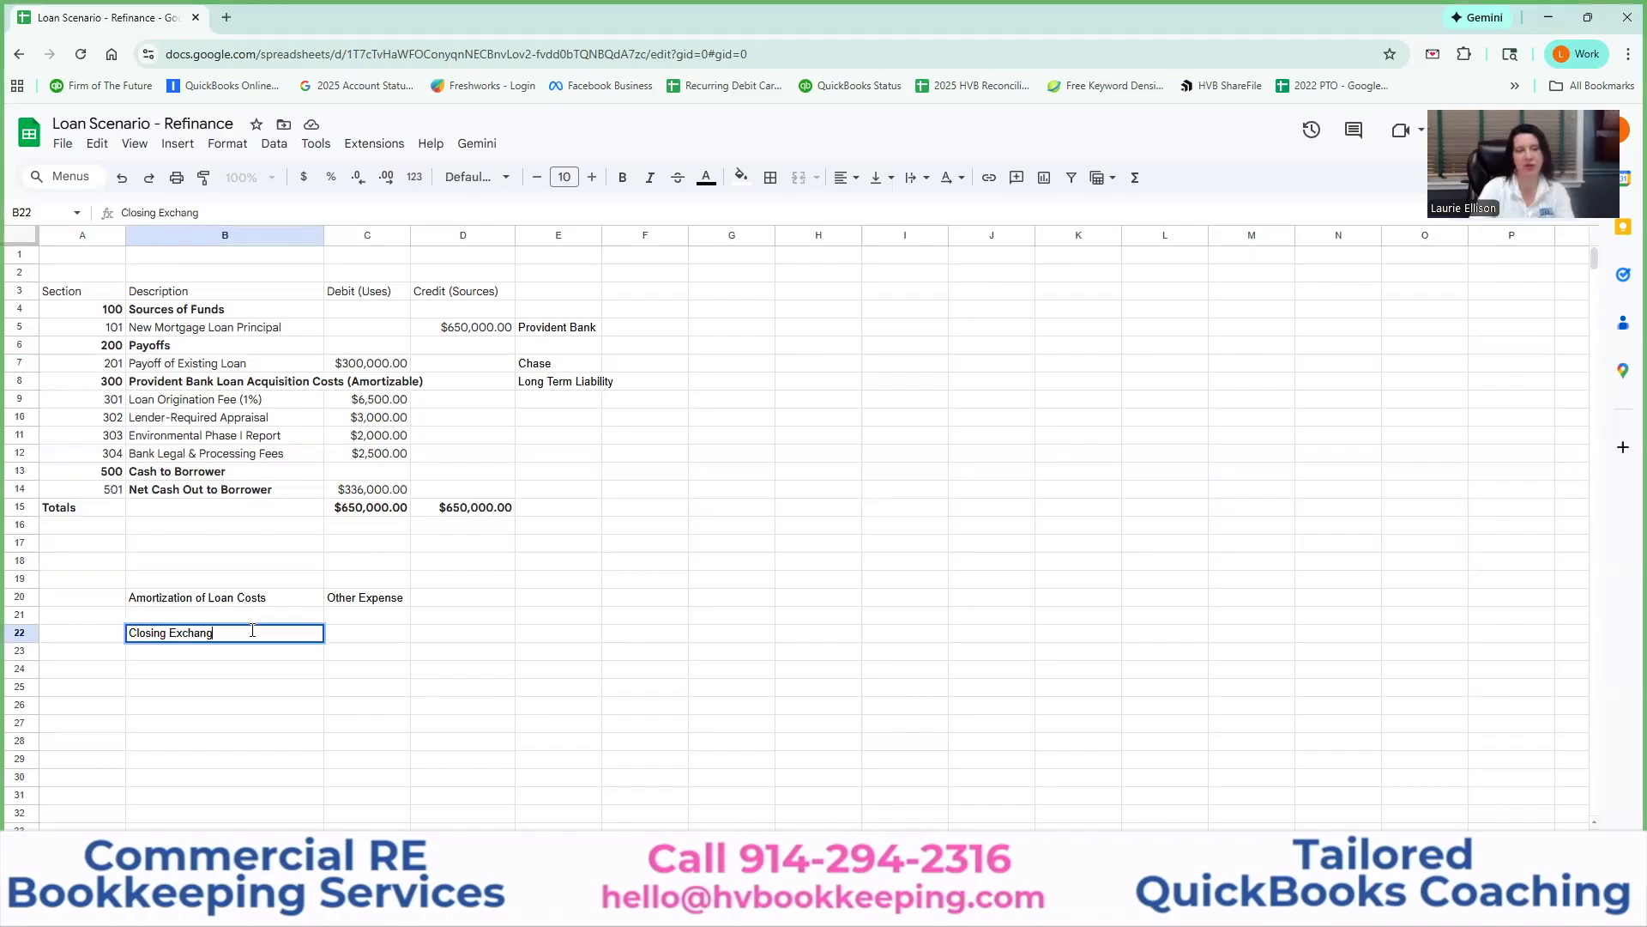
{"action": "type", "text": "e"}
{"action": "key", "text": "Tab"}
{"action": "type", "text": "Other Asset"}
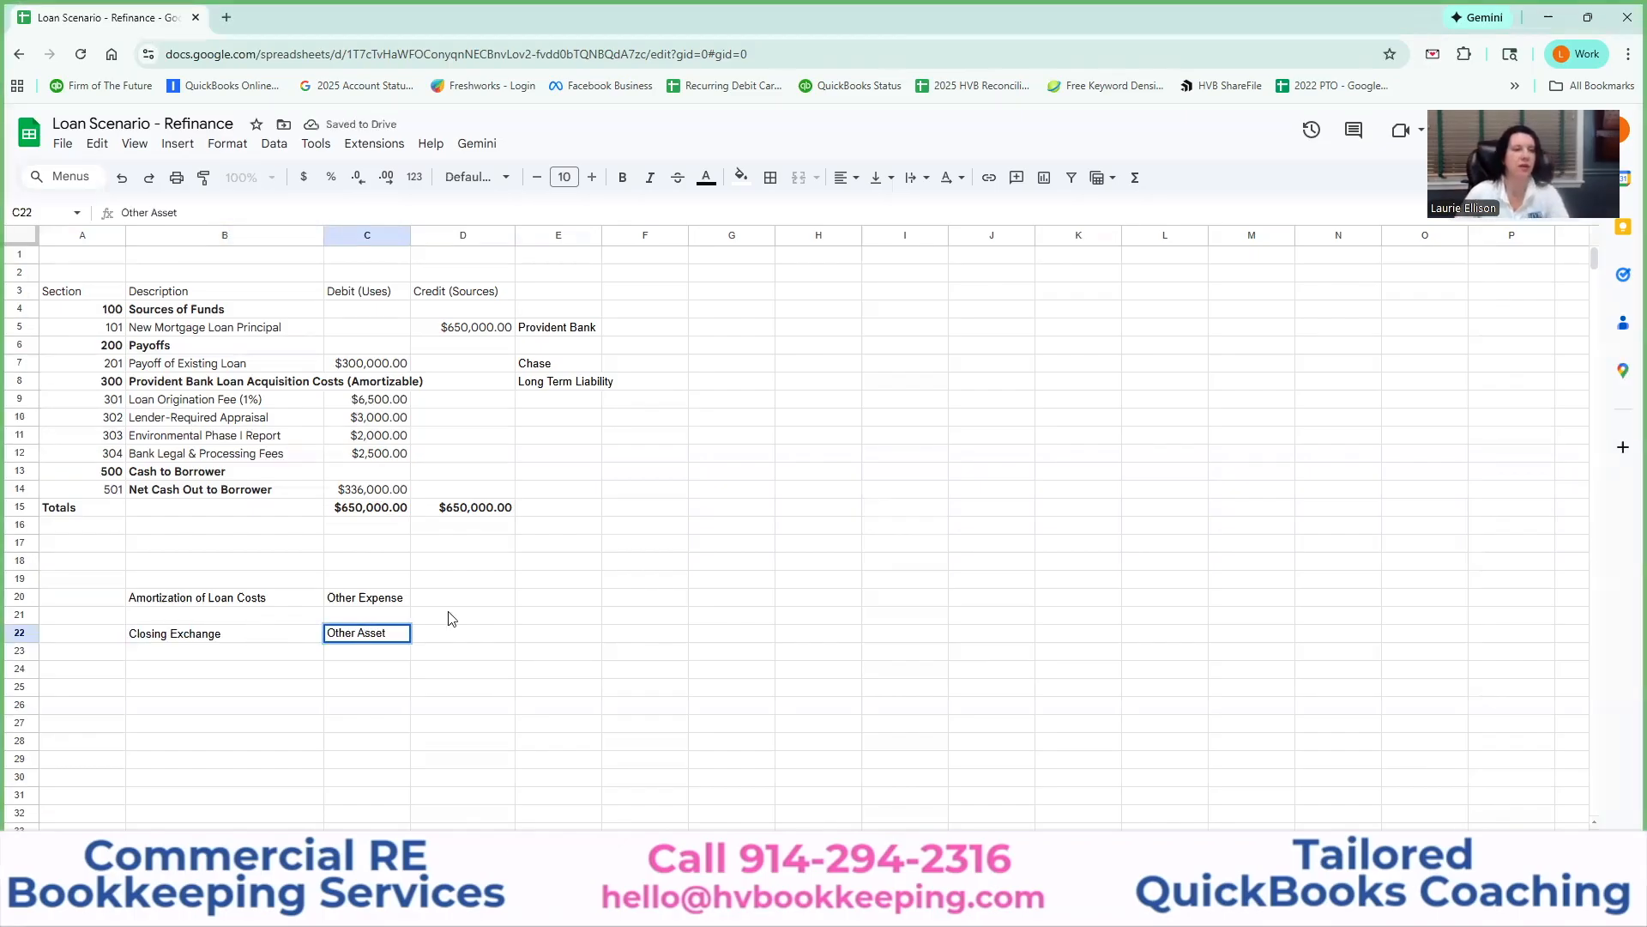
{"action": "left_click", "coordinate": [575, 642]}
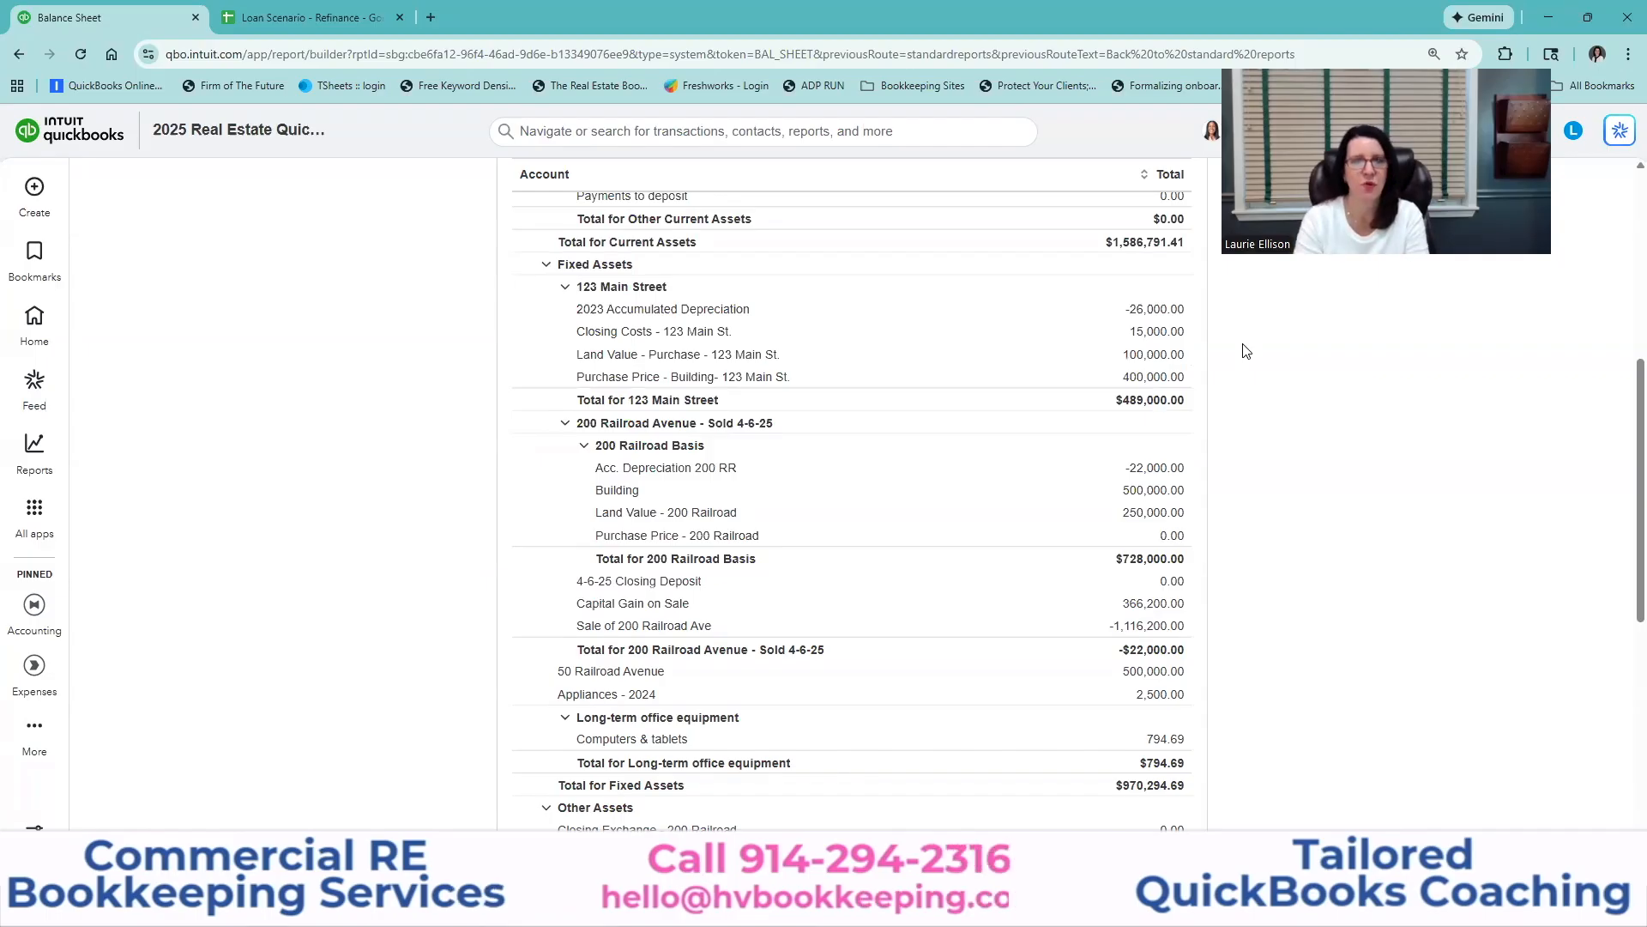
In the QuickBooks Balance Sheet report, set both the start and end dates to 12/27/2025.
{"action": "scroll", "coordinate": [1284, 470], "scroll_direction": "up", "scroll_amount": 3}
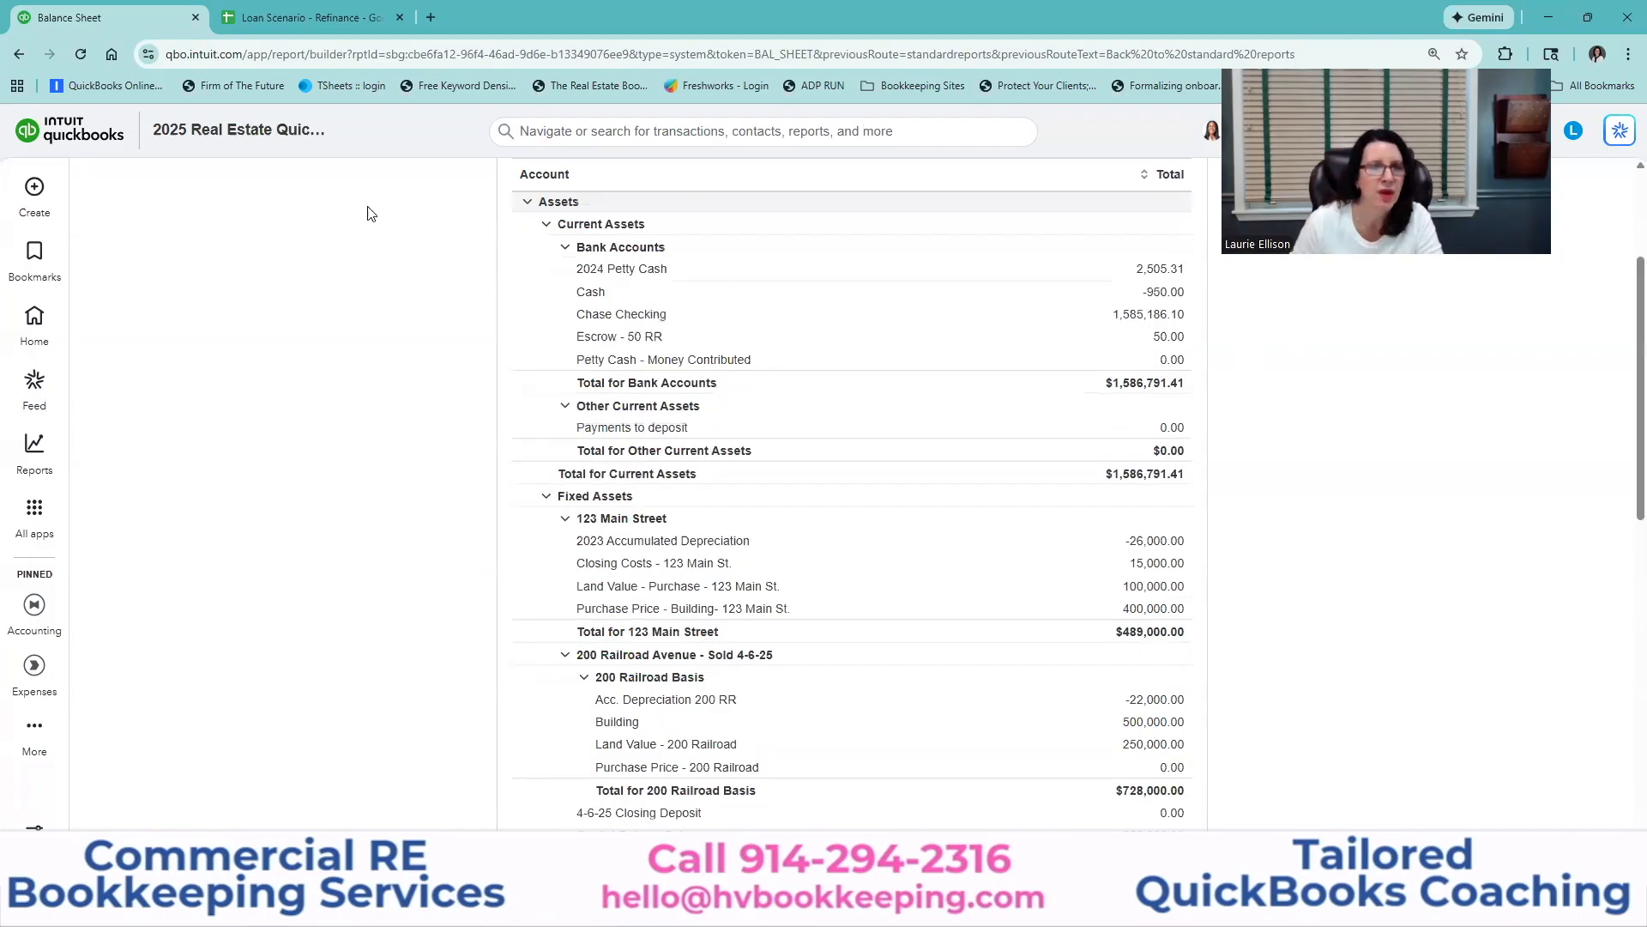
{"action": "scroll", "coordinate": [343, 228], "scroll_direction": "up", "scroll_amount": 3}
{"action": "key", "text": "BackSpace"}
{"action": "key", "text": "BackSpace"}
{"action": "key", "text": "BackSpace"}
{"action": "key", "text": "BackSpace"}
{"action": "key", "text": "BackSpace"}
{"action": "key", "text": "BackSpace"}
{"action": "key", "text": "BackSpace"}
{"action": "key", "text": "BackSpace"}
{"action": "key", "text": "BackSpace"}
{"action": "key", "text": "BackSpace"}
{"action": "type", "text": "12"}
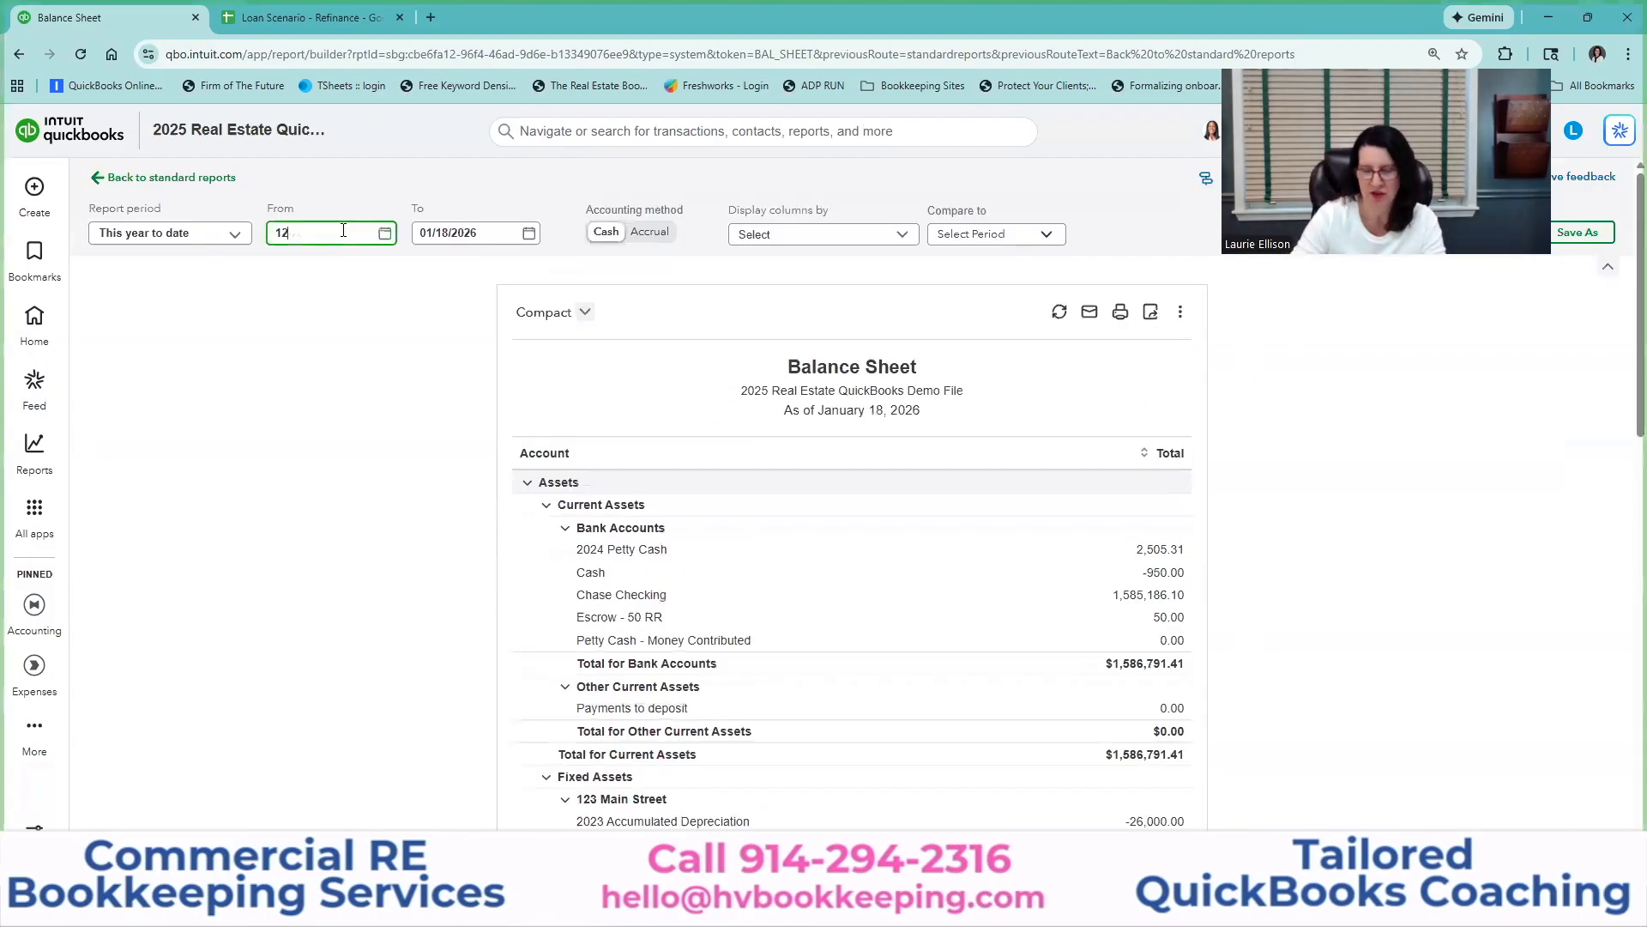
{"action": "type", "text": "/27/2025"}
{"action": "key", "text": "Tab"}
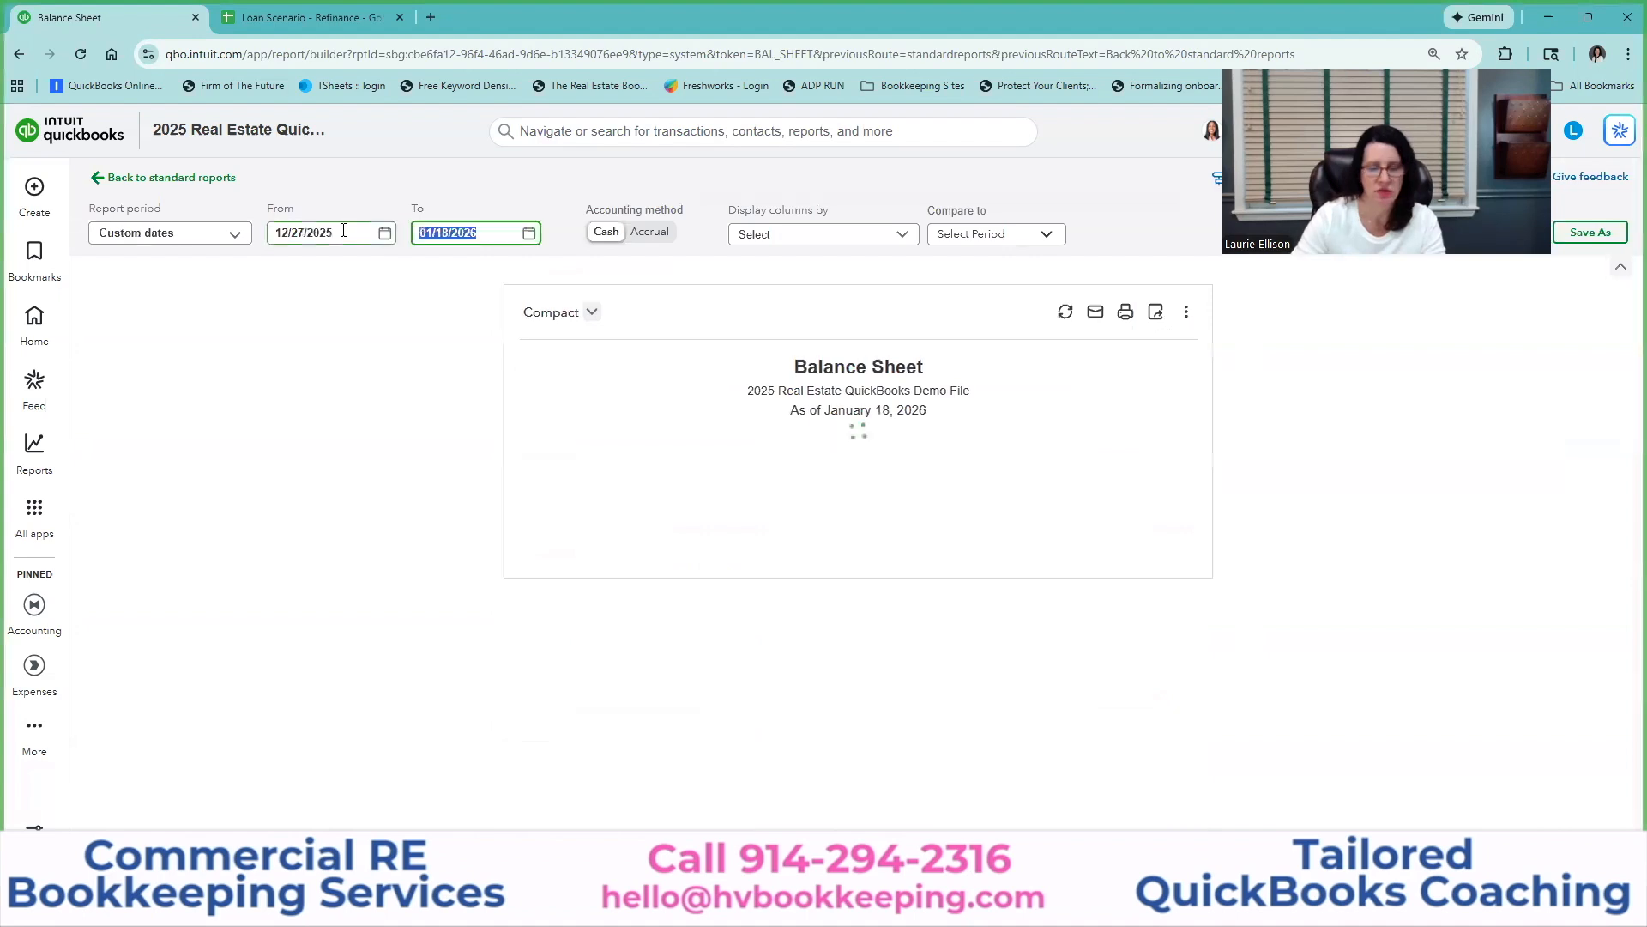
{"action": "type", "text": "12/27/25"}
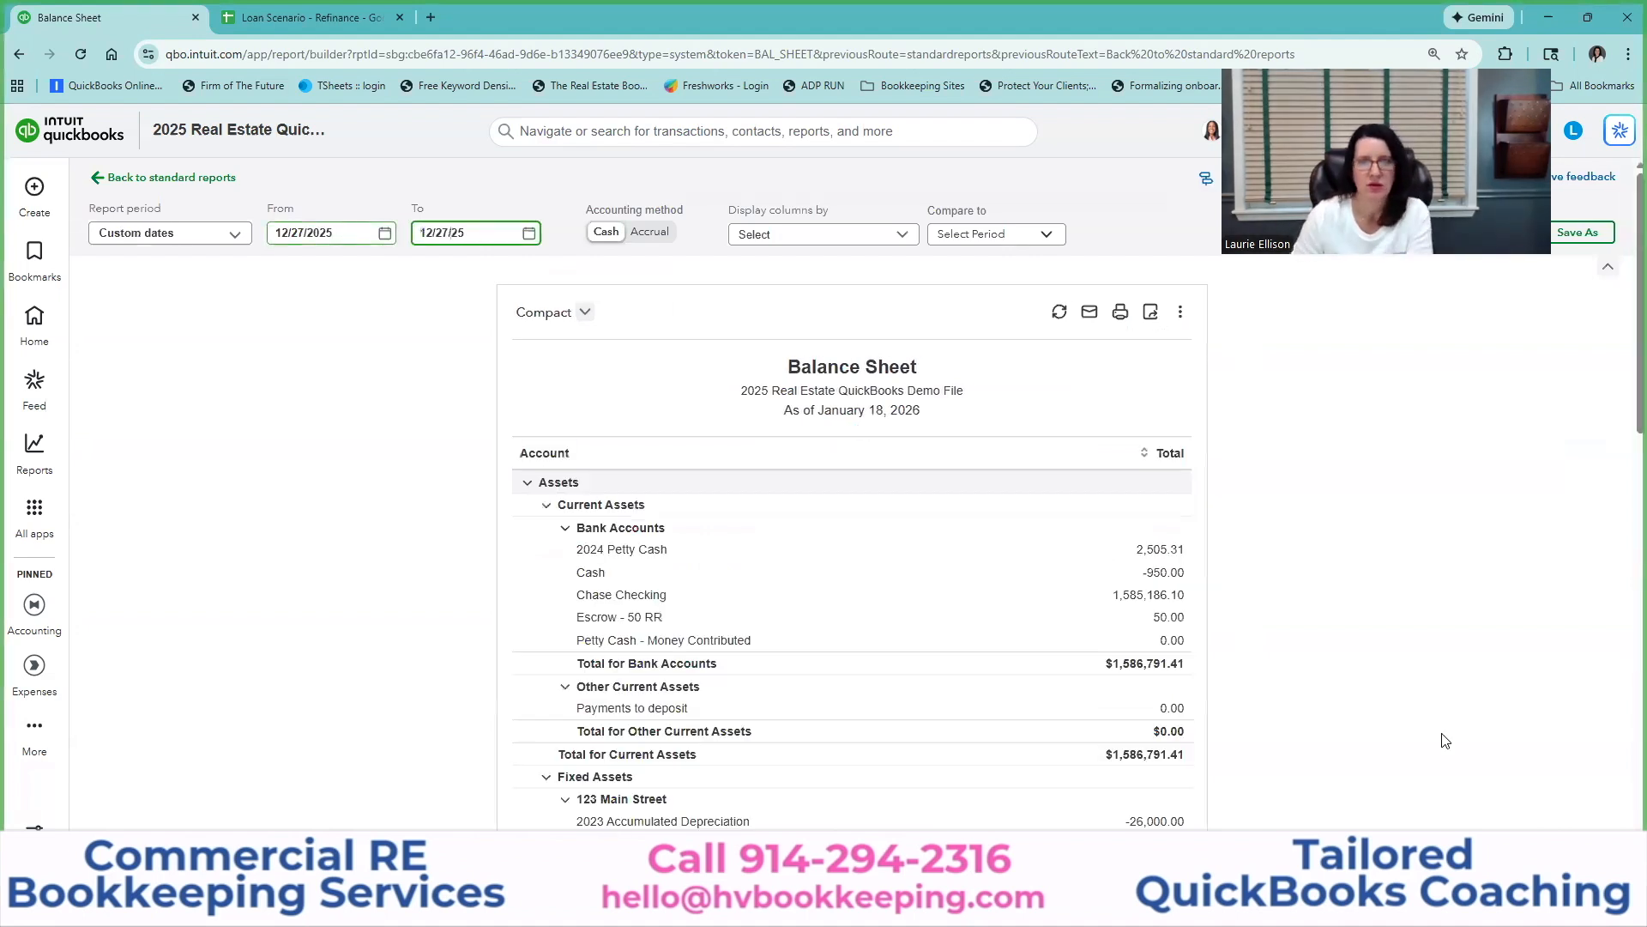
{"action": "key", "text": "Tab"}
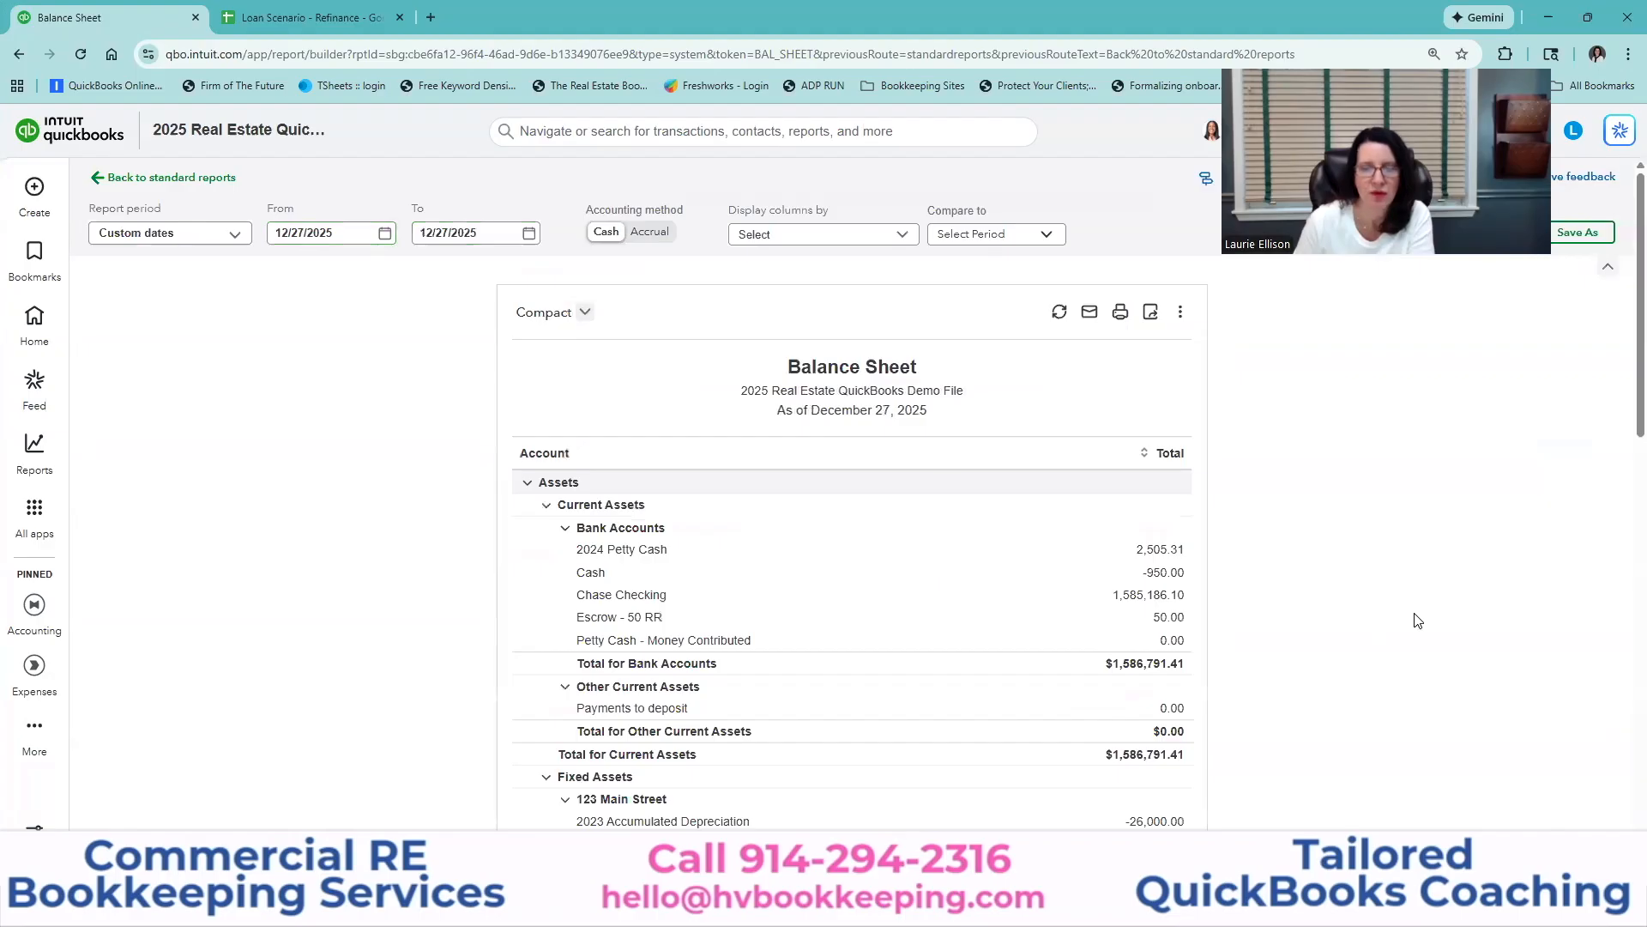
Review the balance sheet's assets and liabilities down to the refinanced Chase mortgage under Long-term Liabilities, and highlight part of its name.
{"action": "scroll", "coordinate": [1418, 619], "scroll_direction": "down", "scroll_amount": 4}
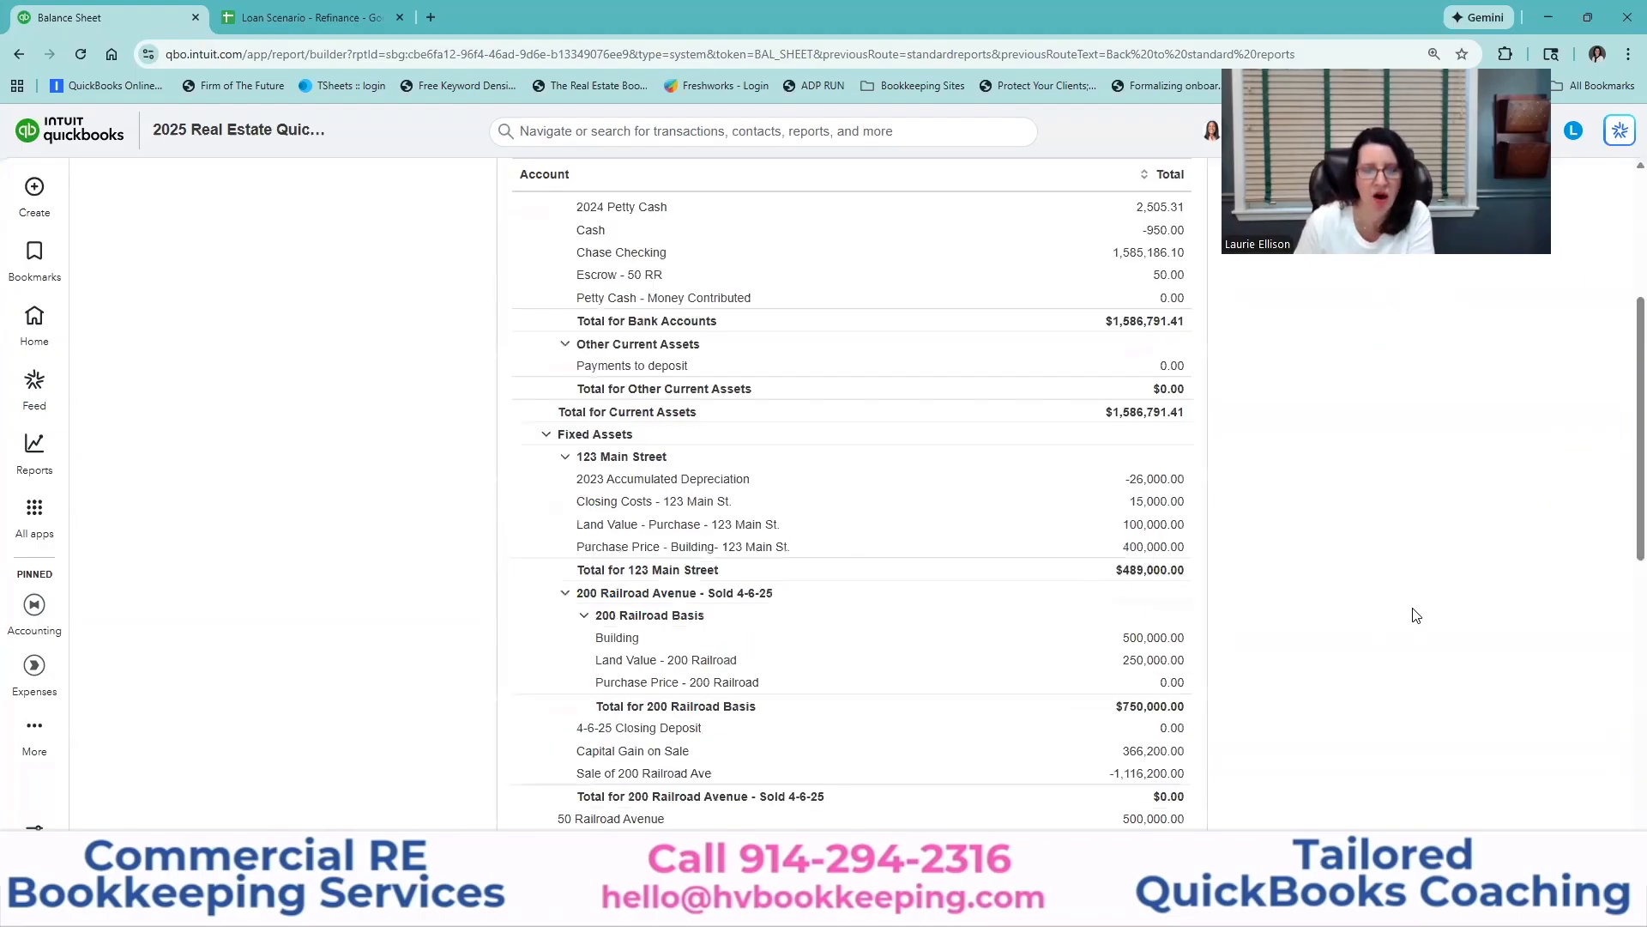
{"action": "scroll", "coordinate": [1417, 614], "scroll_direction": "down", "scroll_amount": 1}
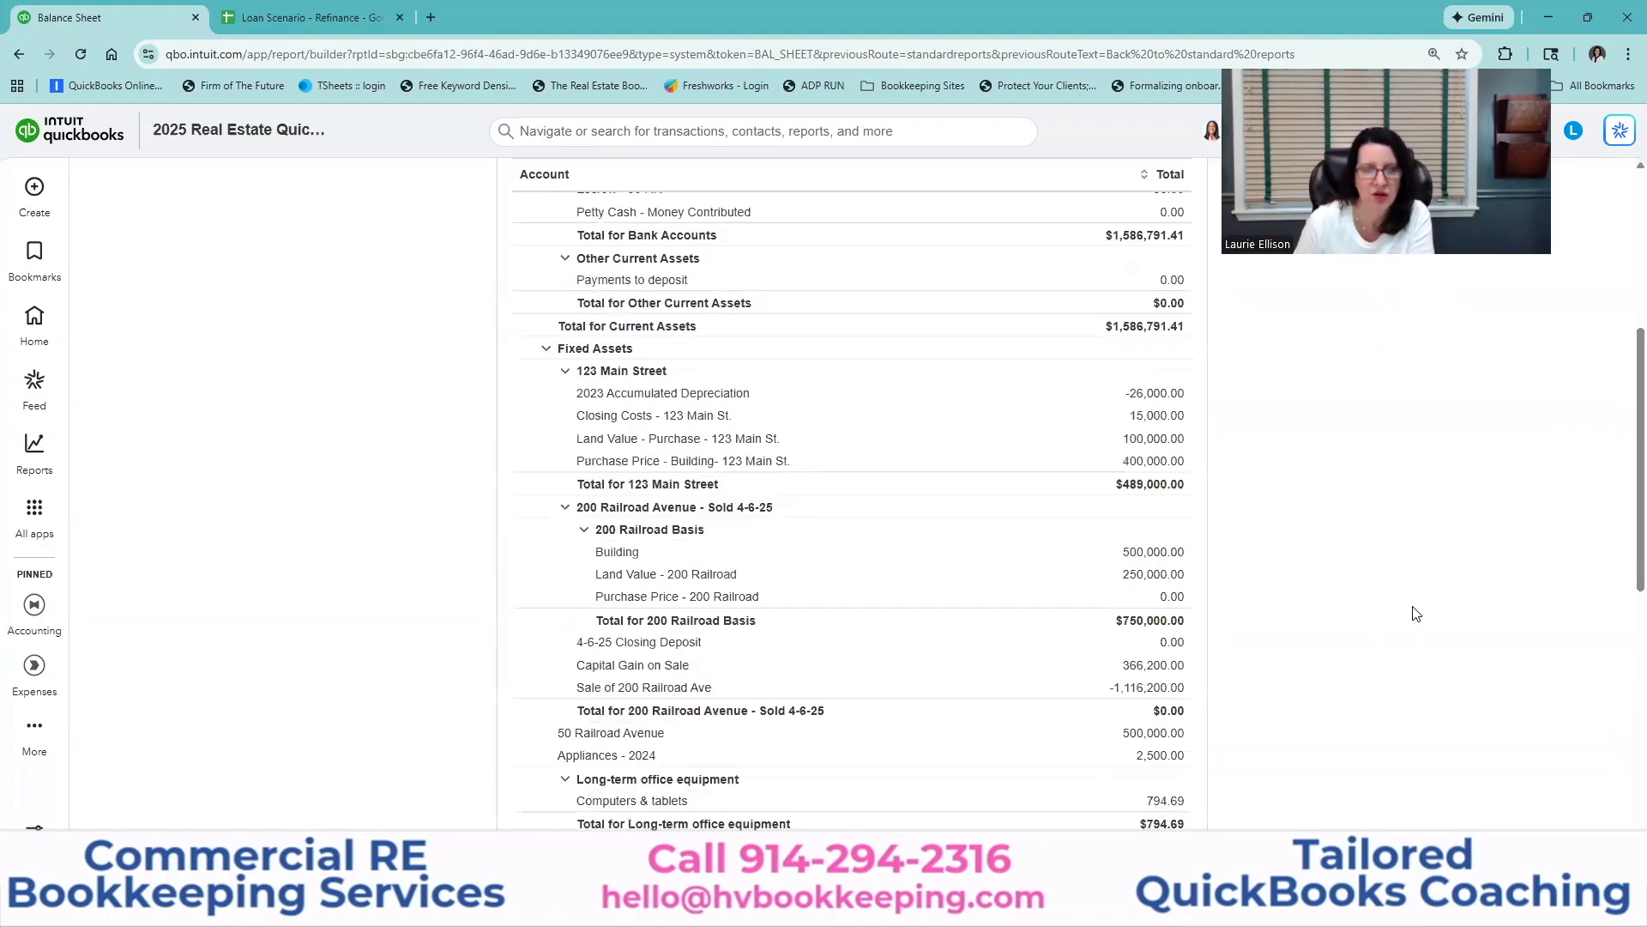
{"action": "scroll", "coordinate": [1416, 613], "scroll_direction": "down", "scroll_amount": 4}
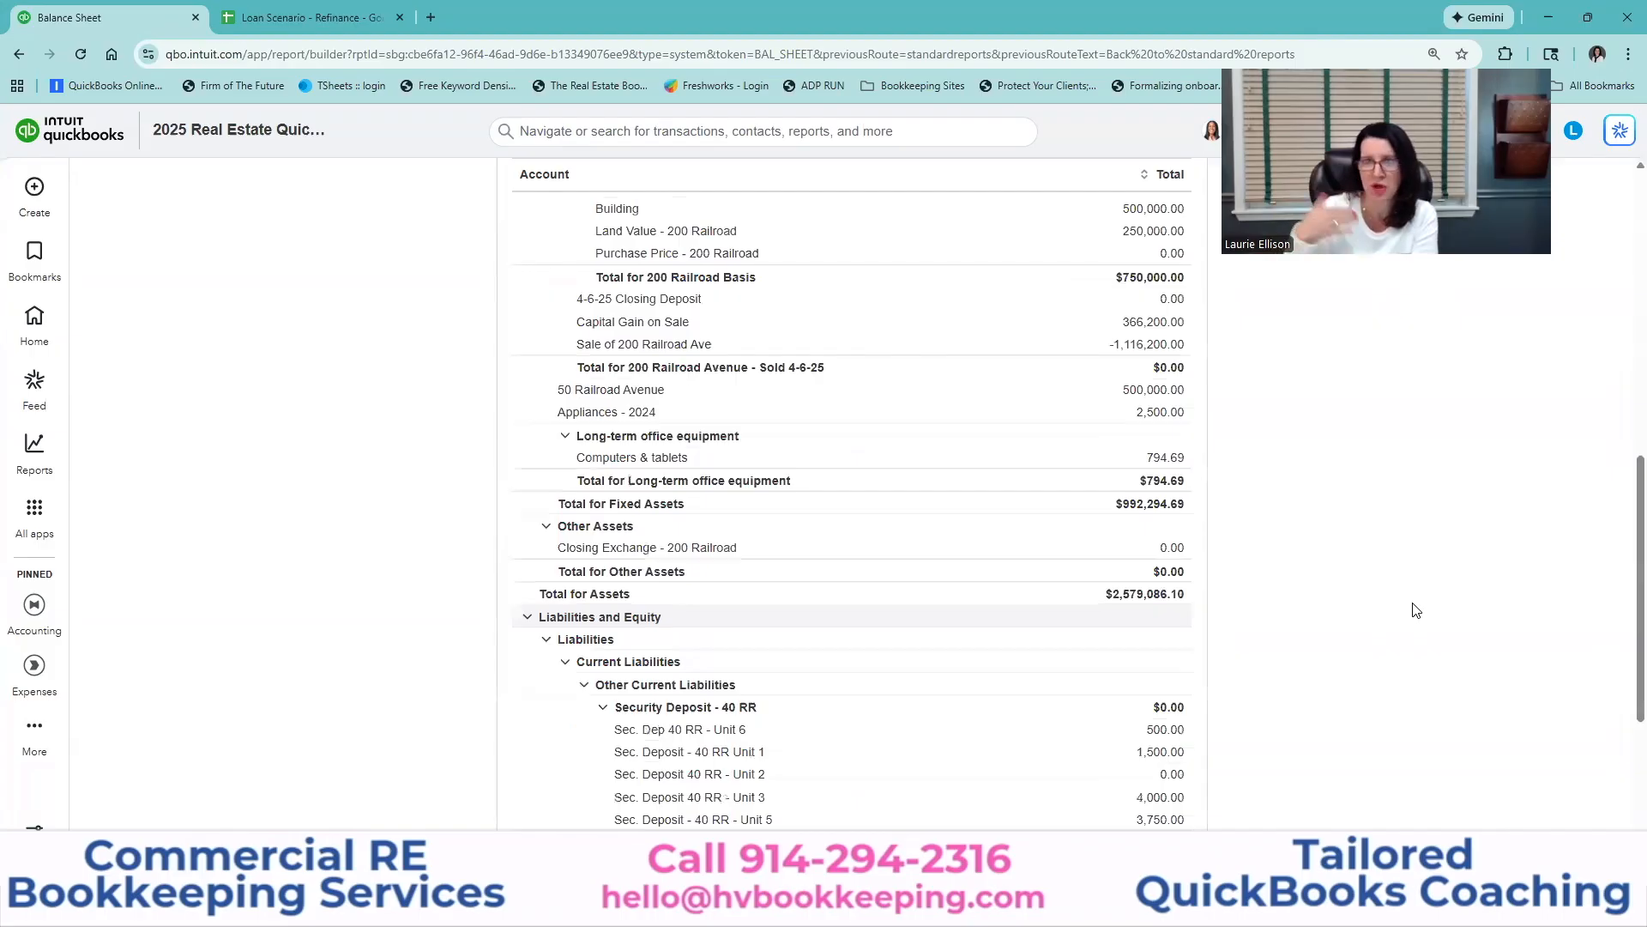
{"action": "scroll", "coordinate": [1417, 610], "scroll_direction": "down", "scroll_amount": 2}
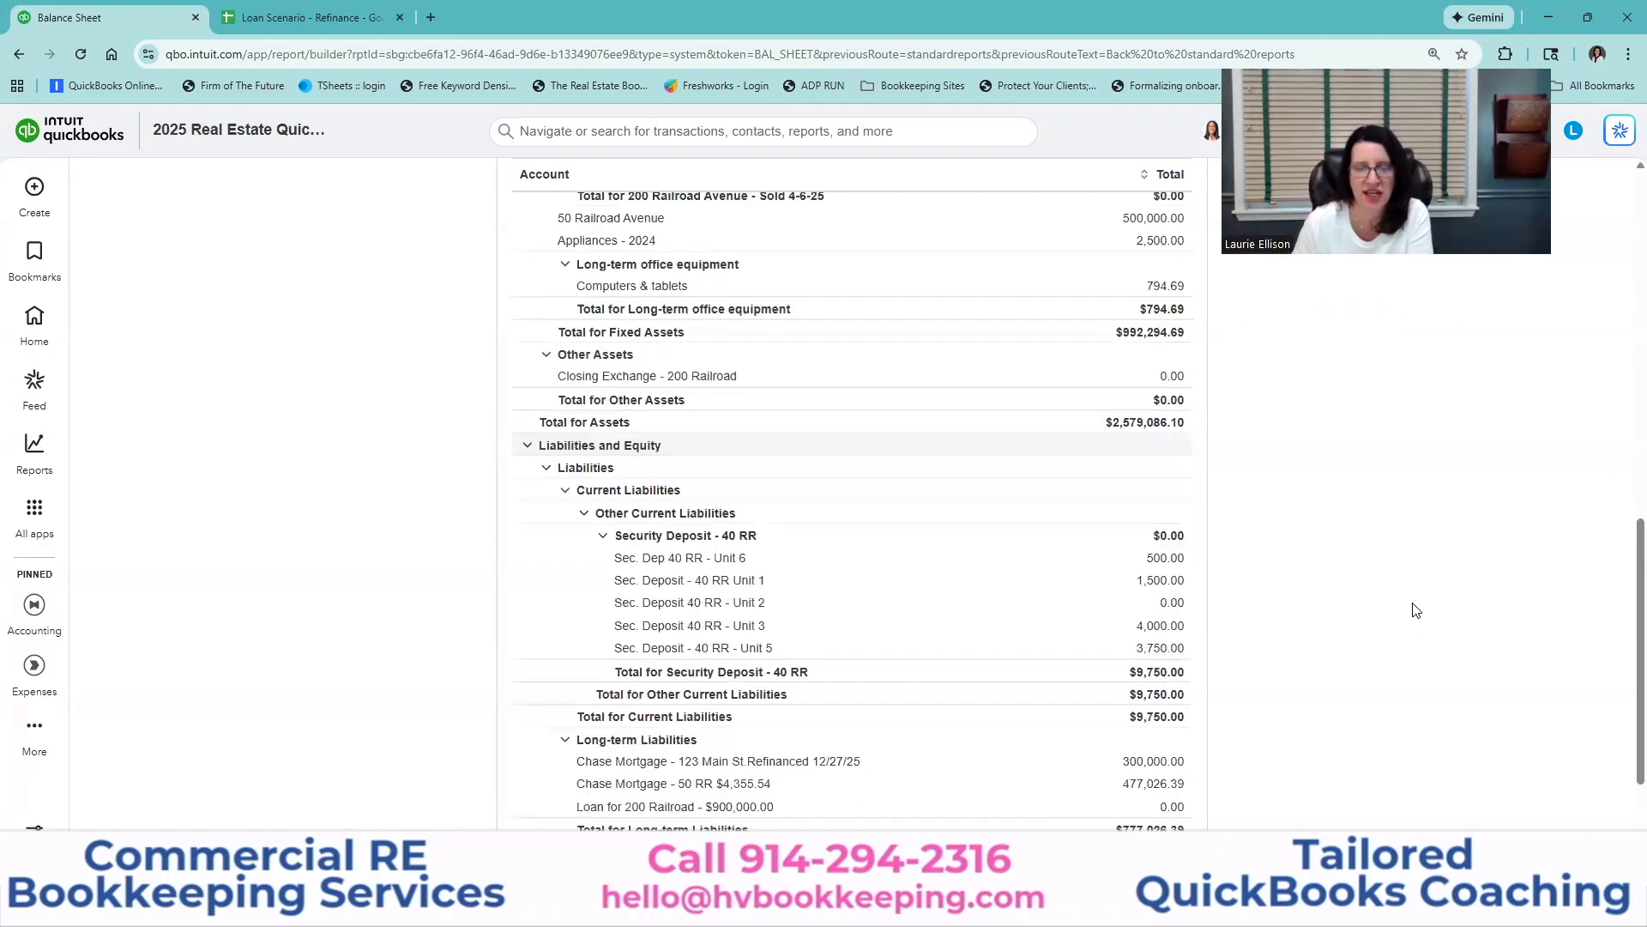
{"action": "scroll", "coordinate": [1397, 607], "scroll_direction": "down", "scroll_amount": 2}
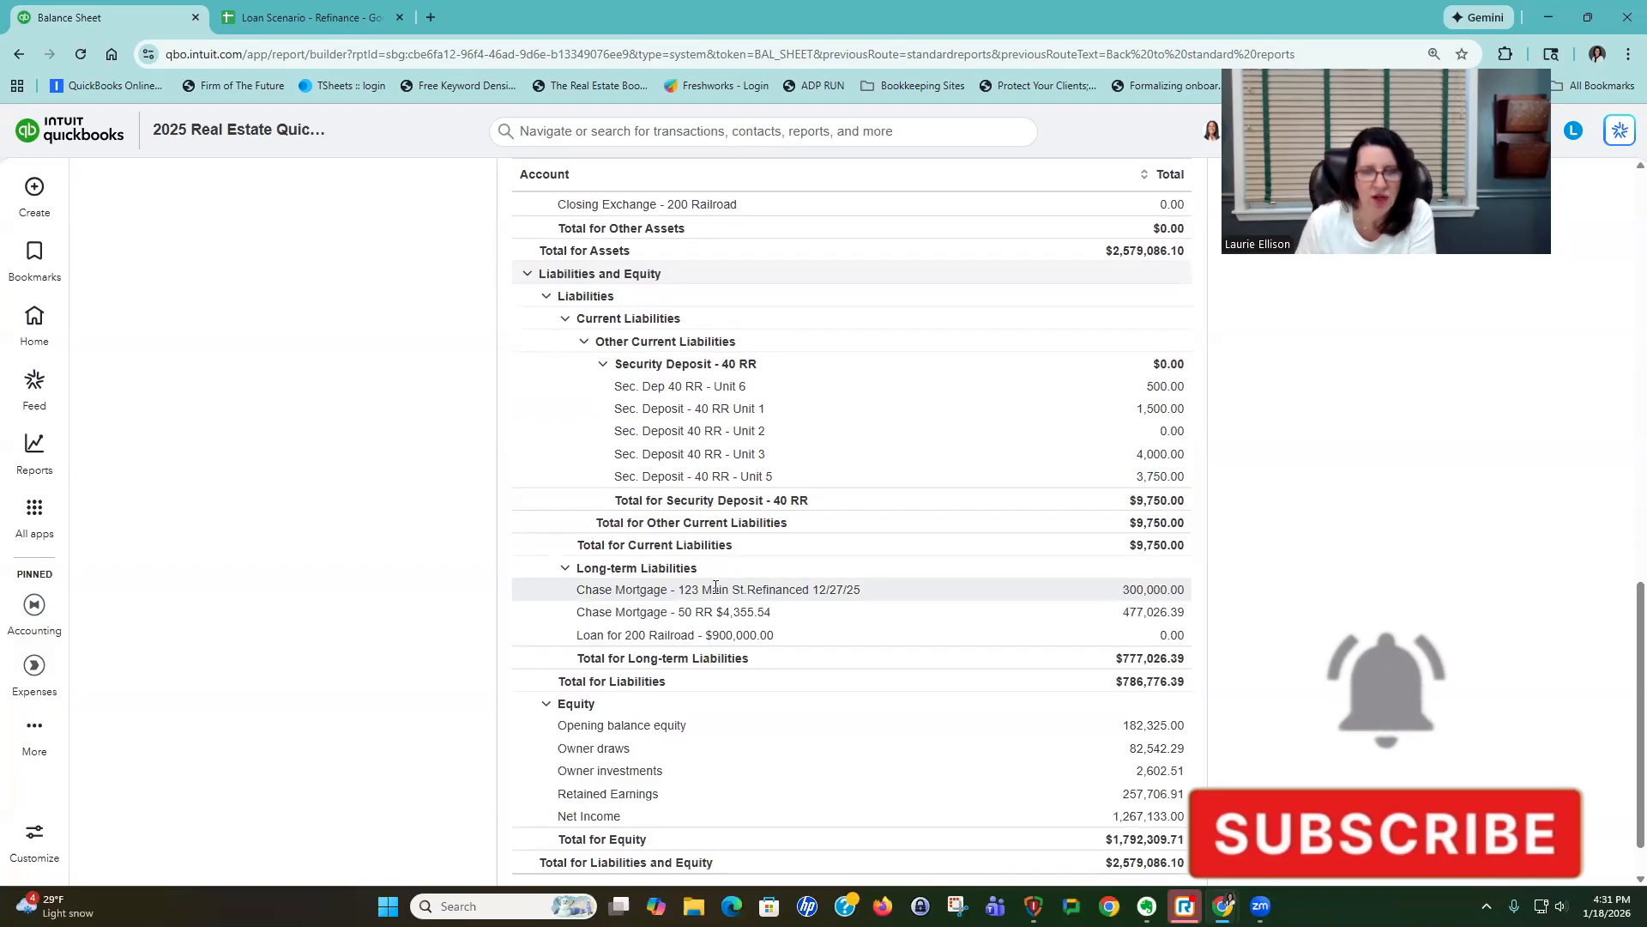
{"action": "left_click_drag", "start_coordinate": [678, 589], "coordinate": [766, 588]}
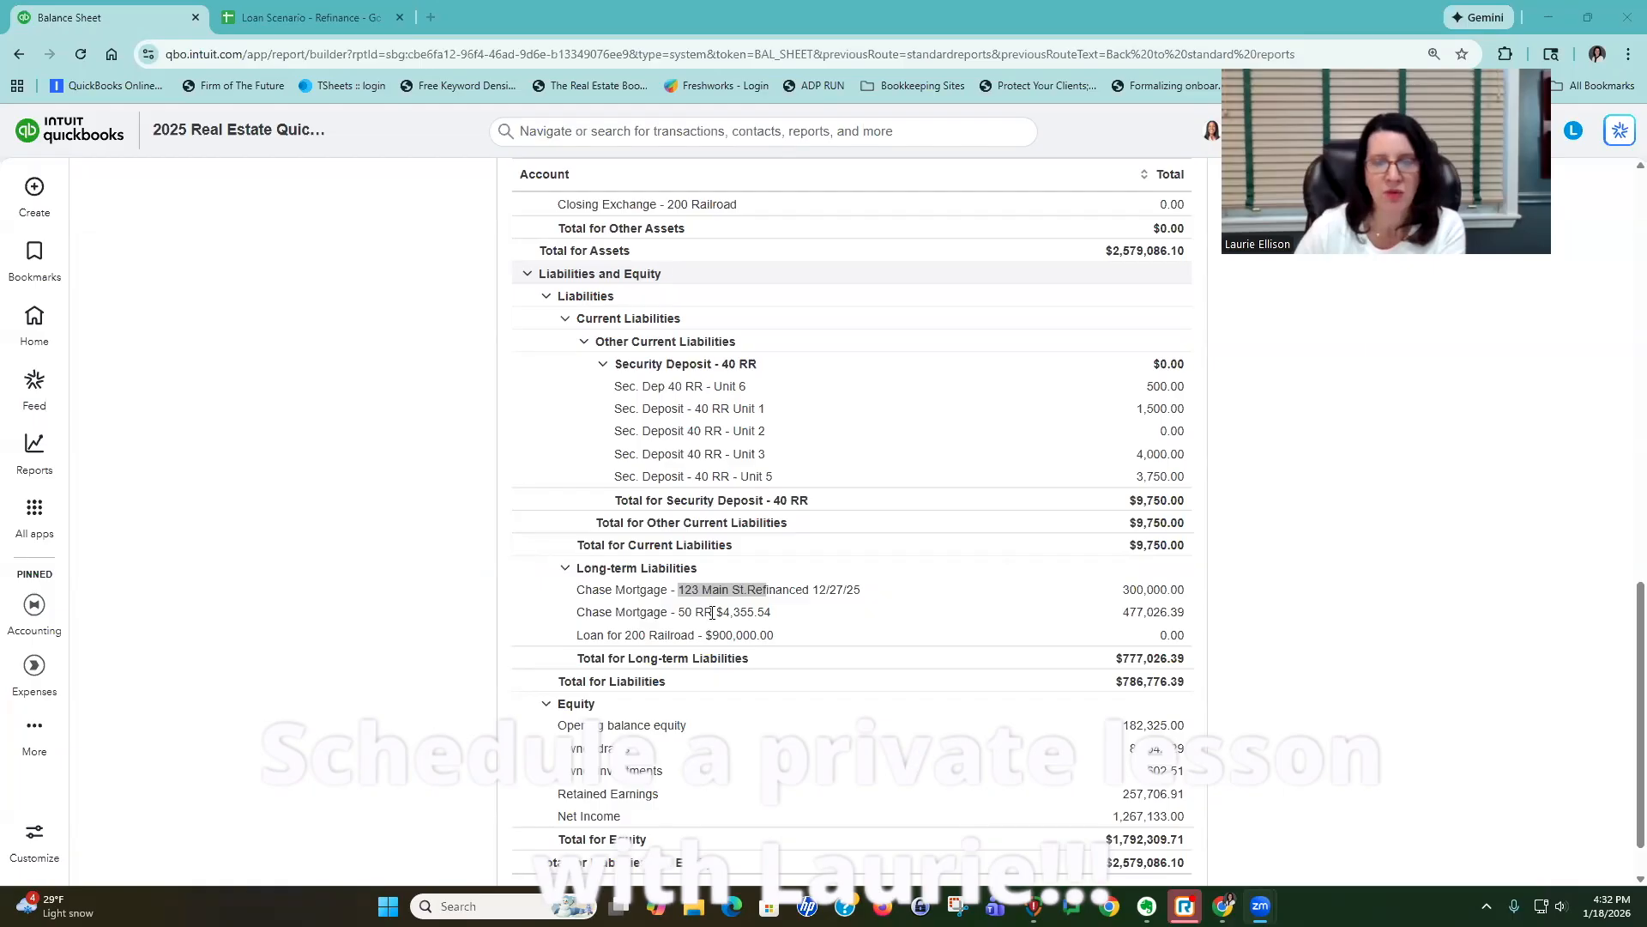
Highlight the amount in the 50 RR Chase mortgage's name and the refinance date in the 123 Main St. mortgage's name.
{"action": "left_click_drag", "start_coordinate": [713, 611], "coordinate": [741, 612]}
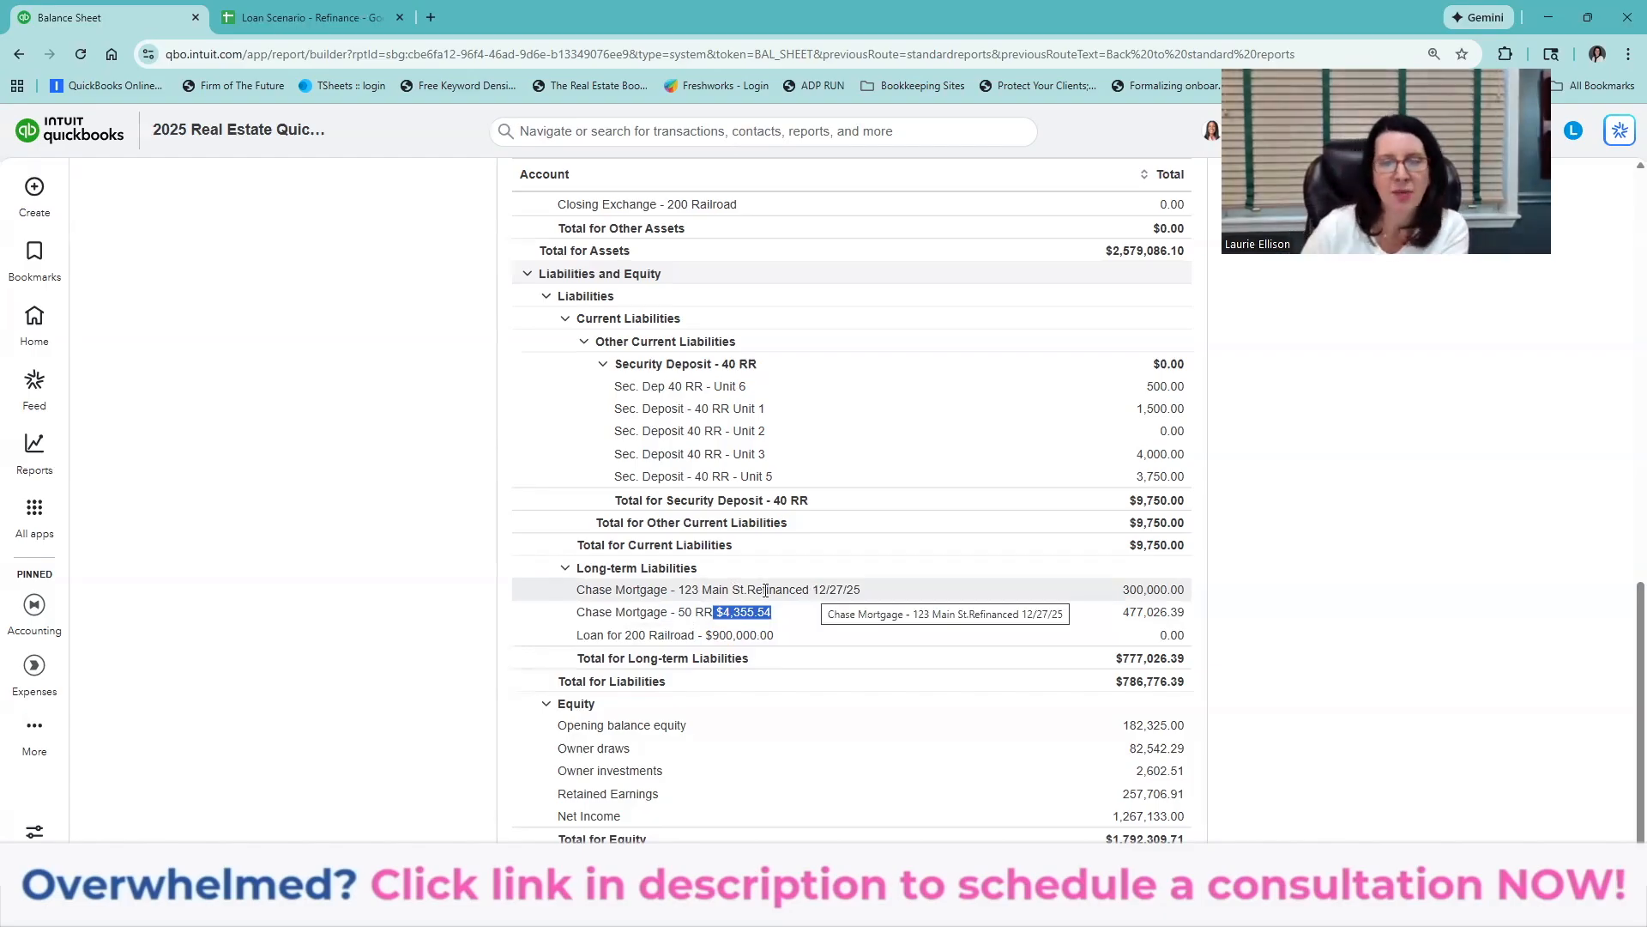
{"action": "left_click_drag", "start_coordinate": [815, 589], "coordinate": [887, 588]}
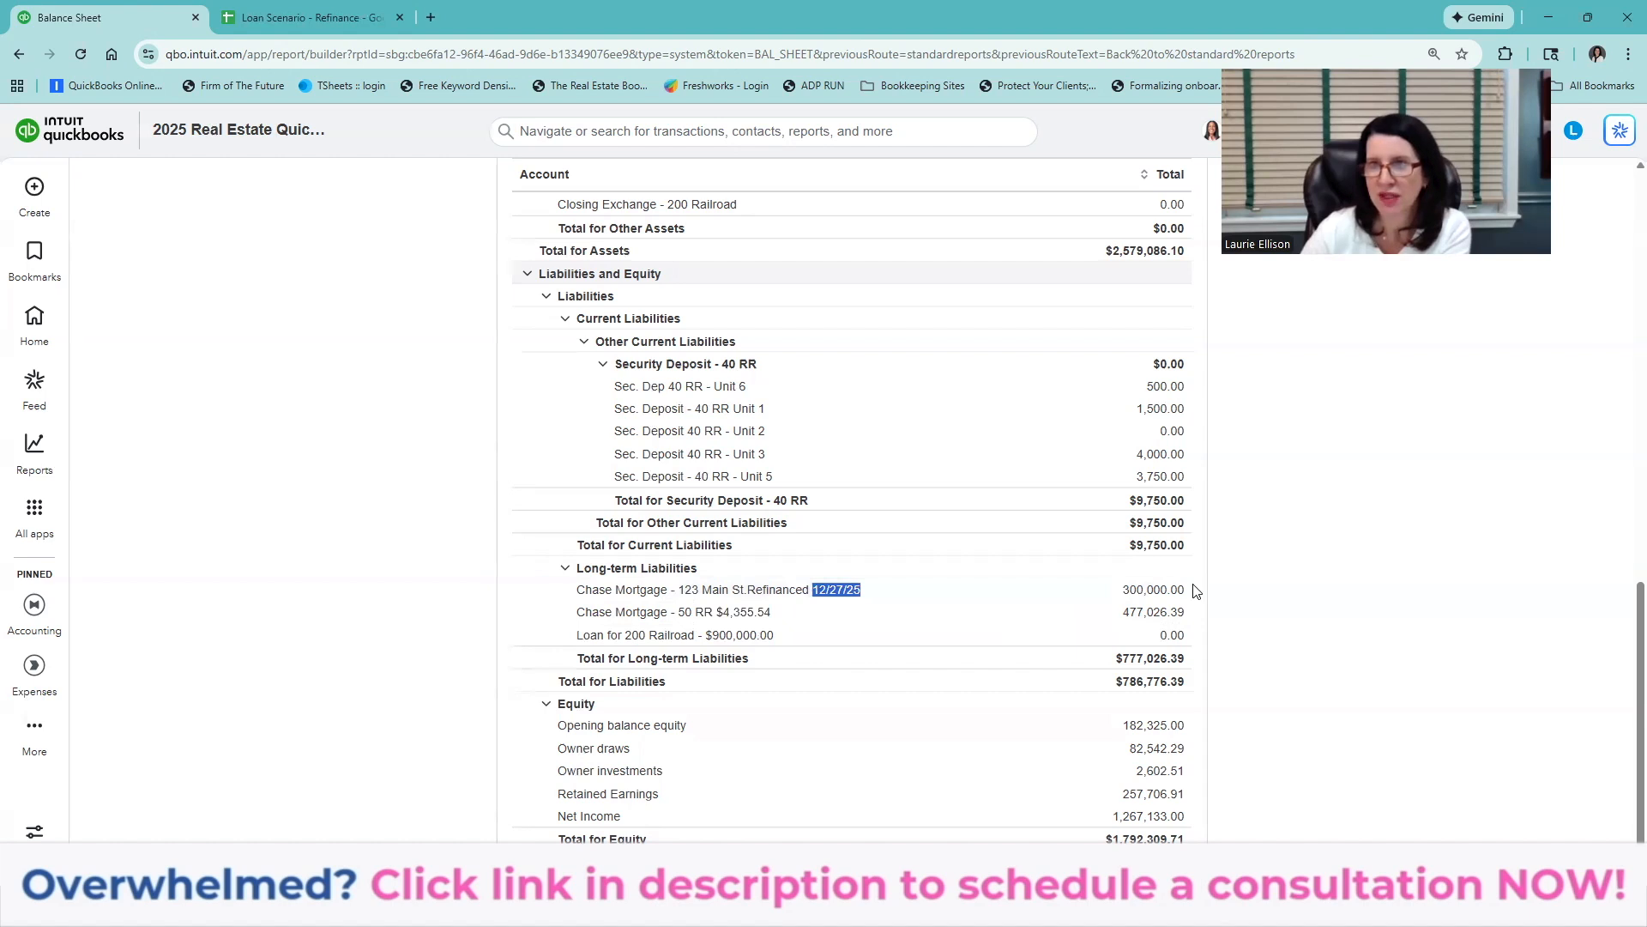
Switch to the Loan Scenario - Refinance spreadsheet and review the existing loan payoff in C7 and the loan acquisition costs in C9:C12.
{"action": "left_click", "coordinate": [314, 19]}
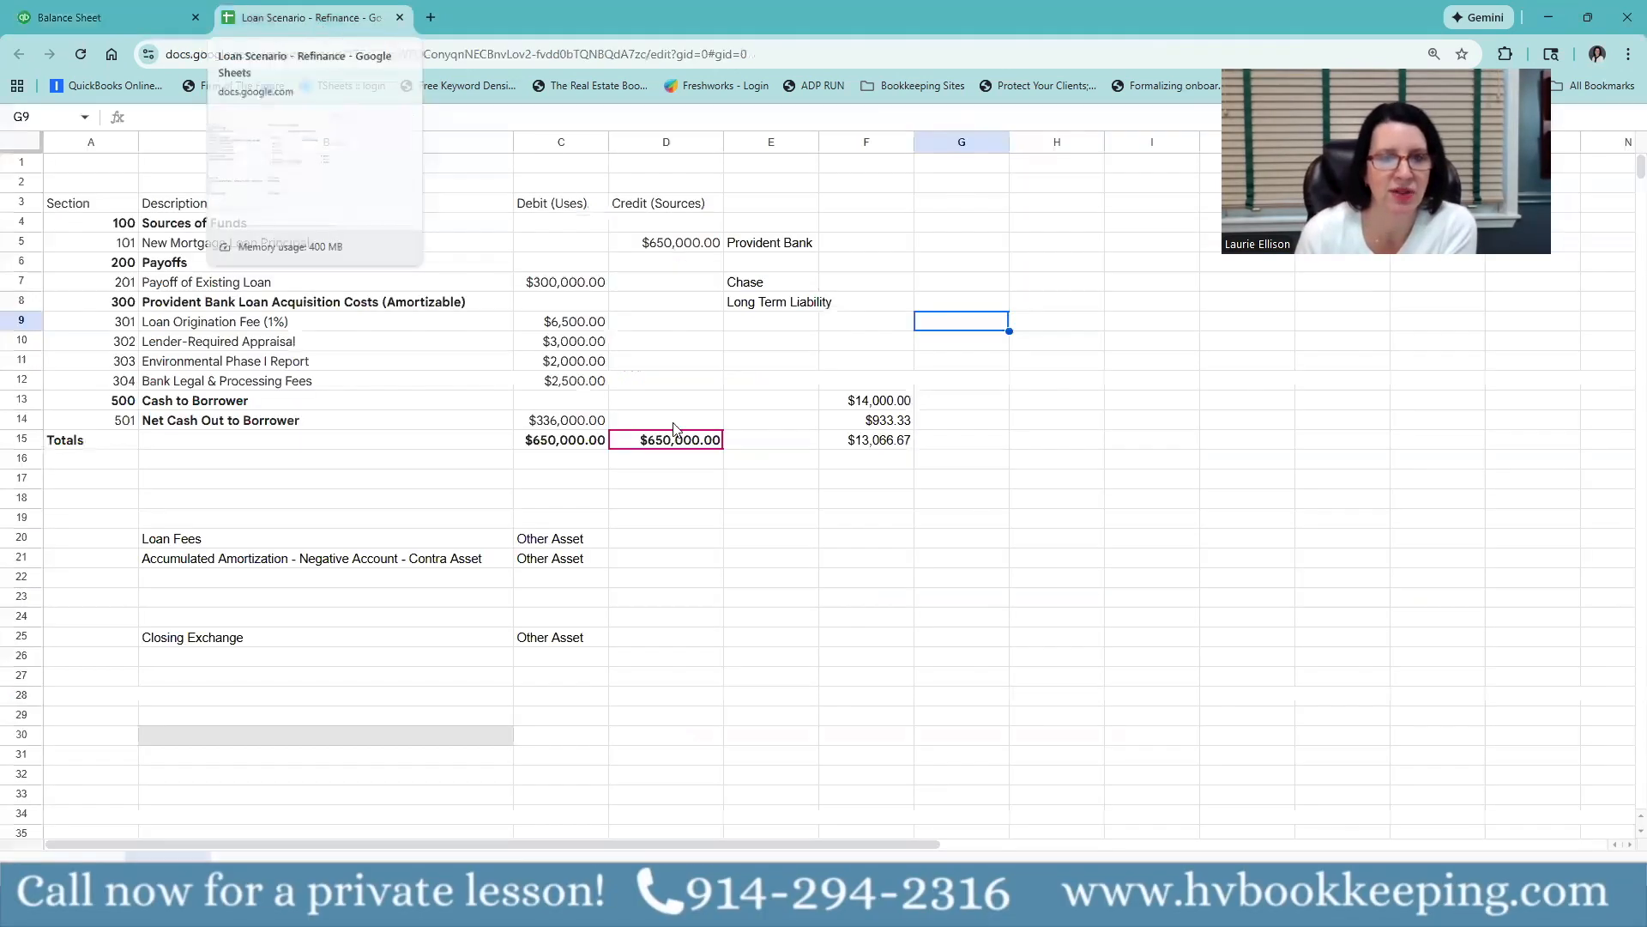
{"action": "left_click", "coordinate": [566, 286]}
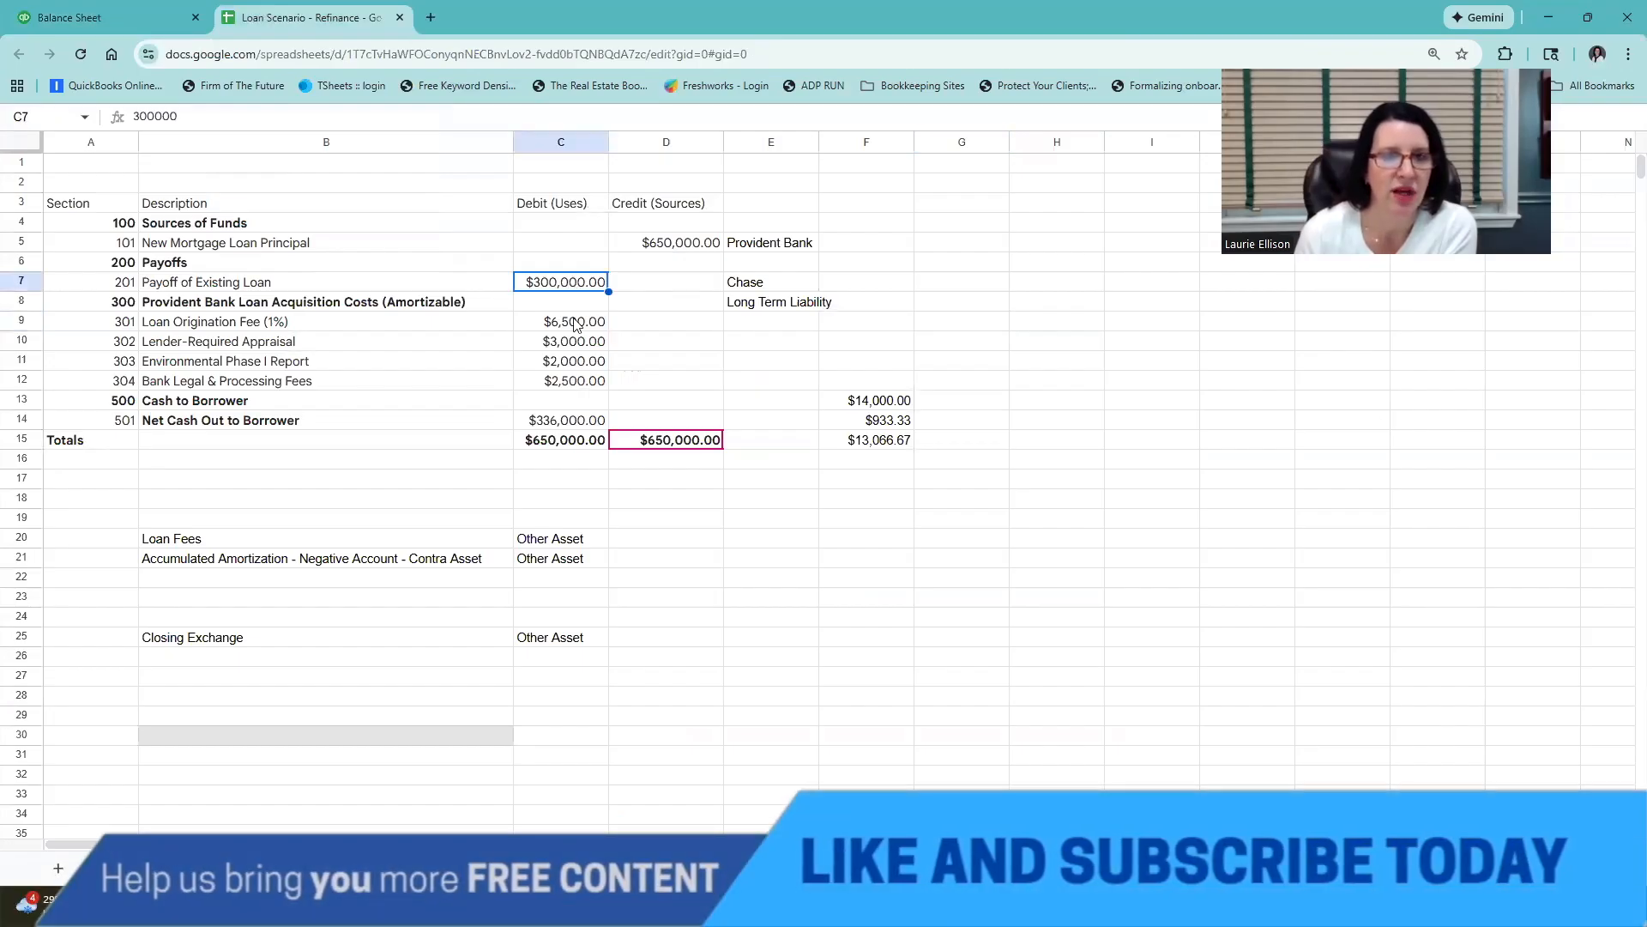
{"action": "left_click", "coordinate": [575, 325]}
{"action": "left_click", "coordinate": [580, 380], "text": "shift"}
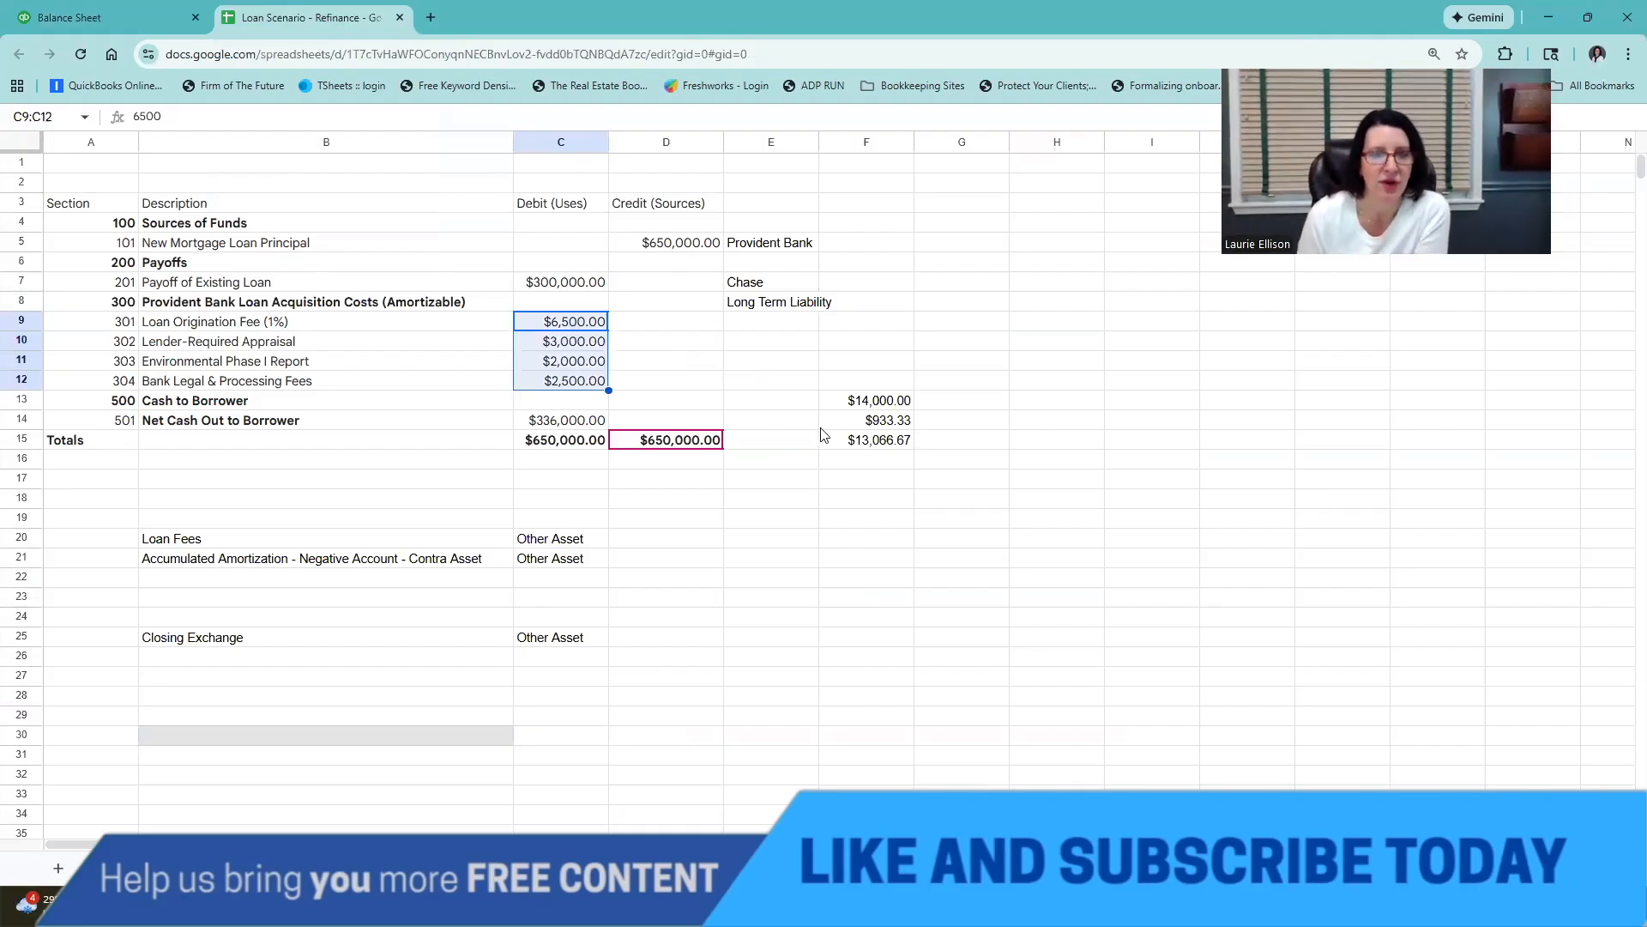
{"action": "left_click", "coordinate": [170, 21]}
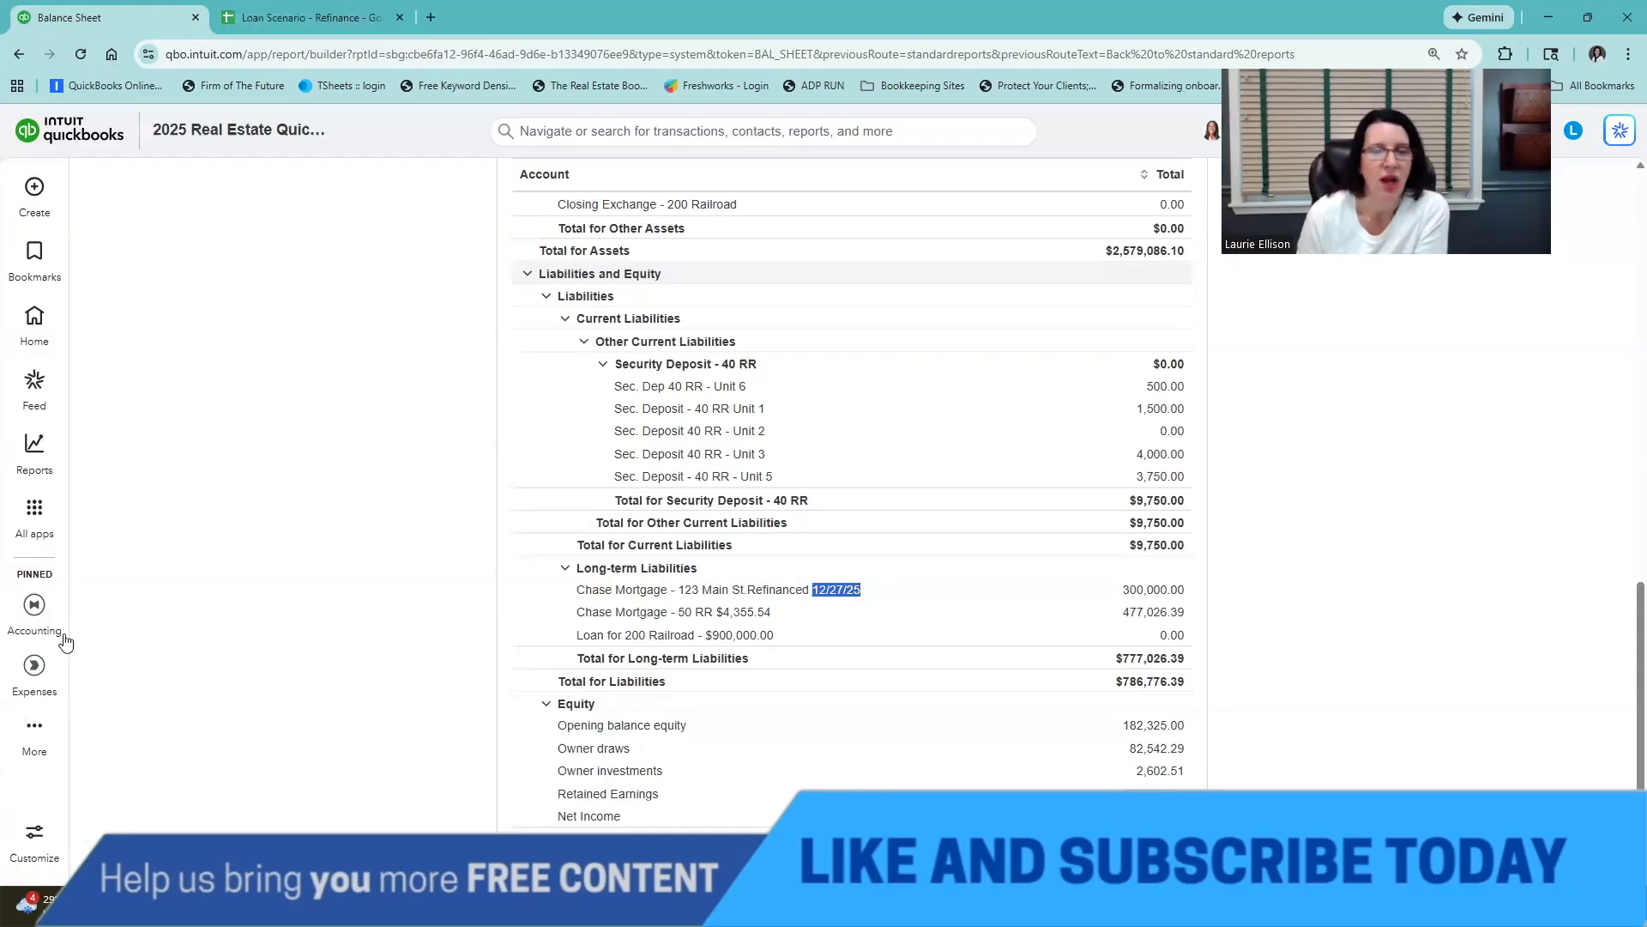
{"action": "mouse_move", "coordinate": [67, 638]}
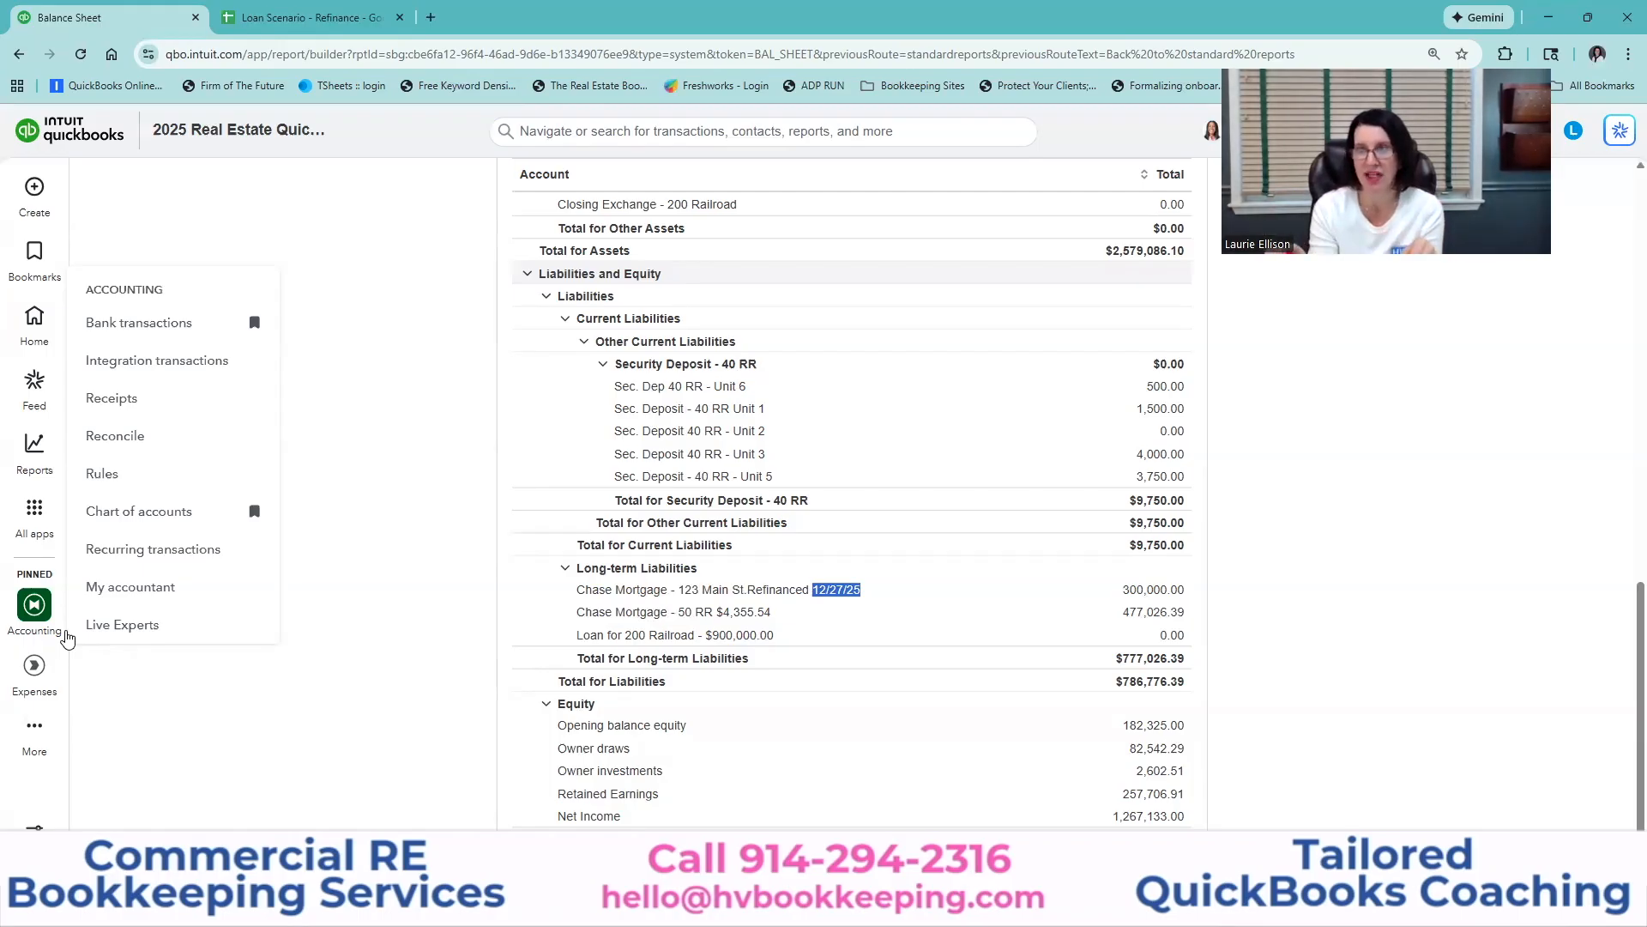
{"action": "left_click", "coordinate": [331, 19]}
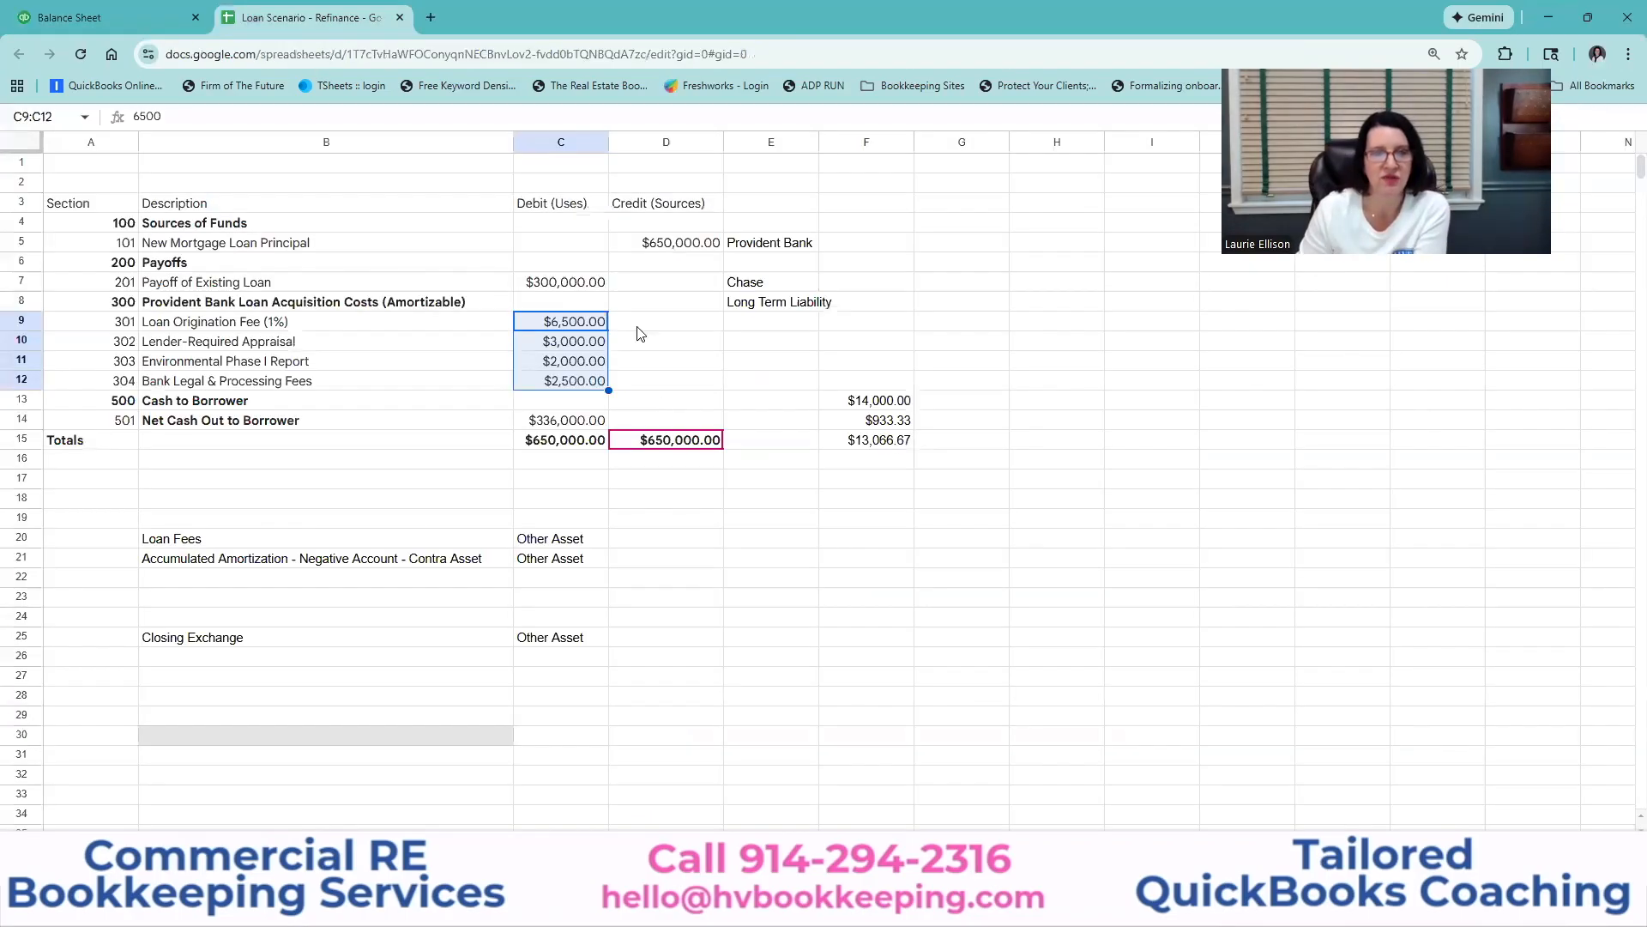
{"action": "key", "text": "Right"}
{"action": "left_click_drag", "start_coordinate": [565, 327], "coordinate": [563, 383]}
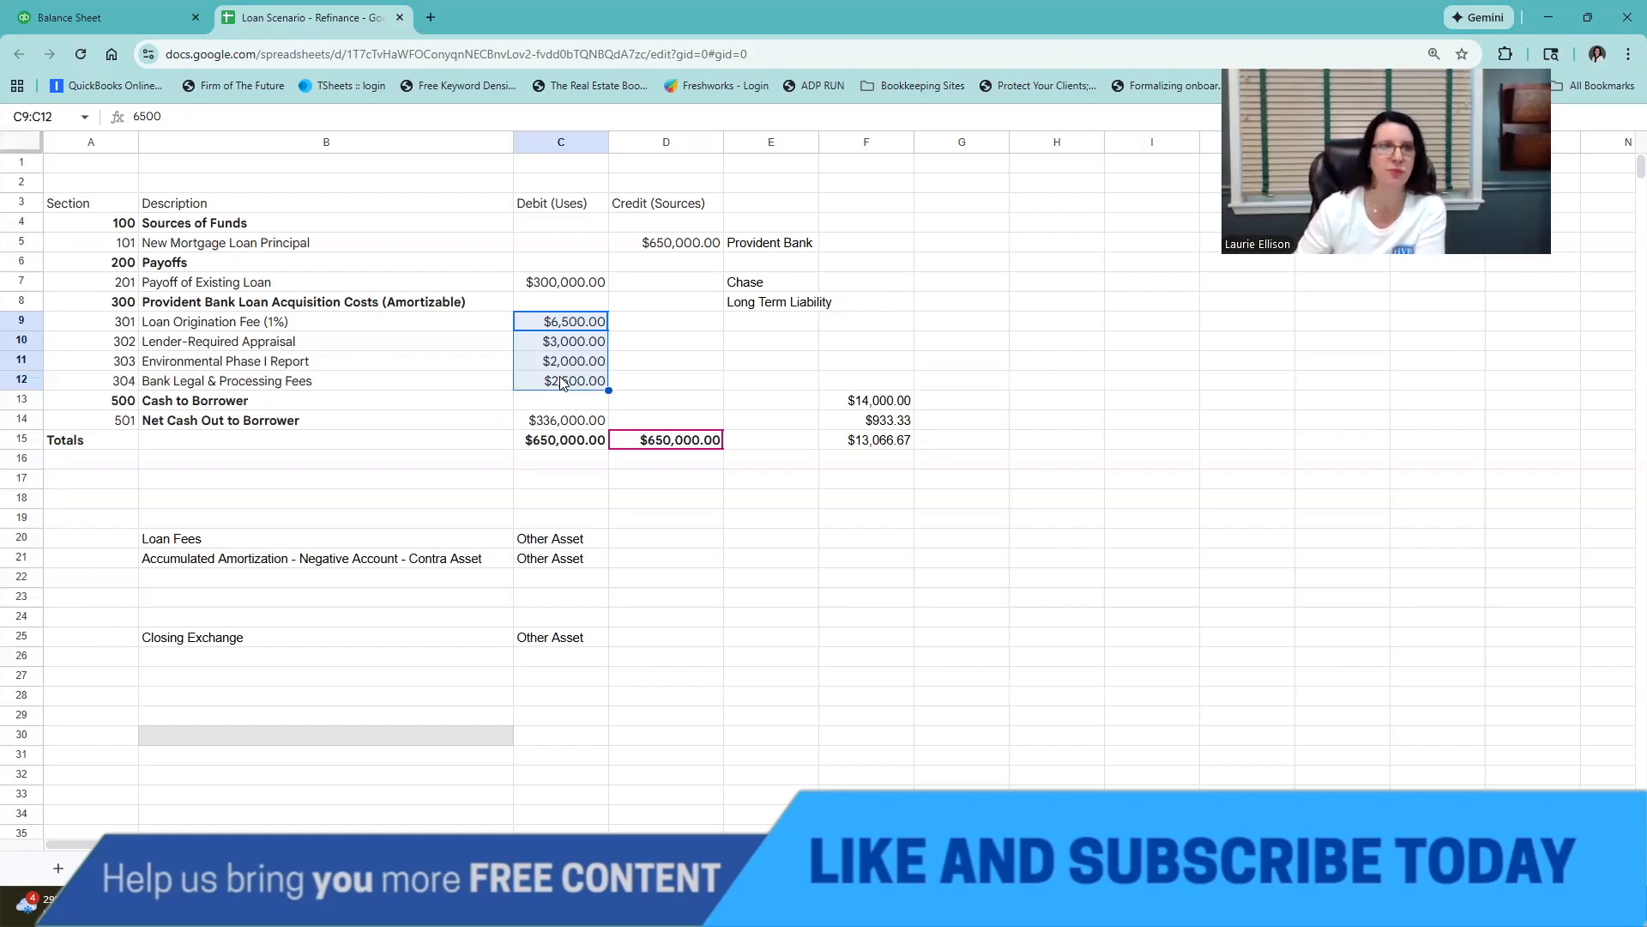
Switch to QuickBooks and filter the chart of accounts by "chase".
{"action": "left_click", "coordinate": [142, 18]}
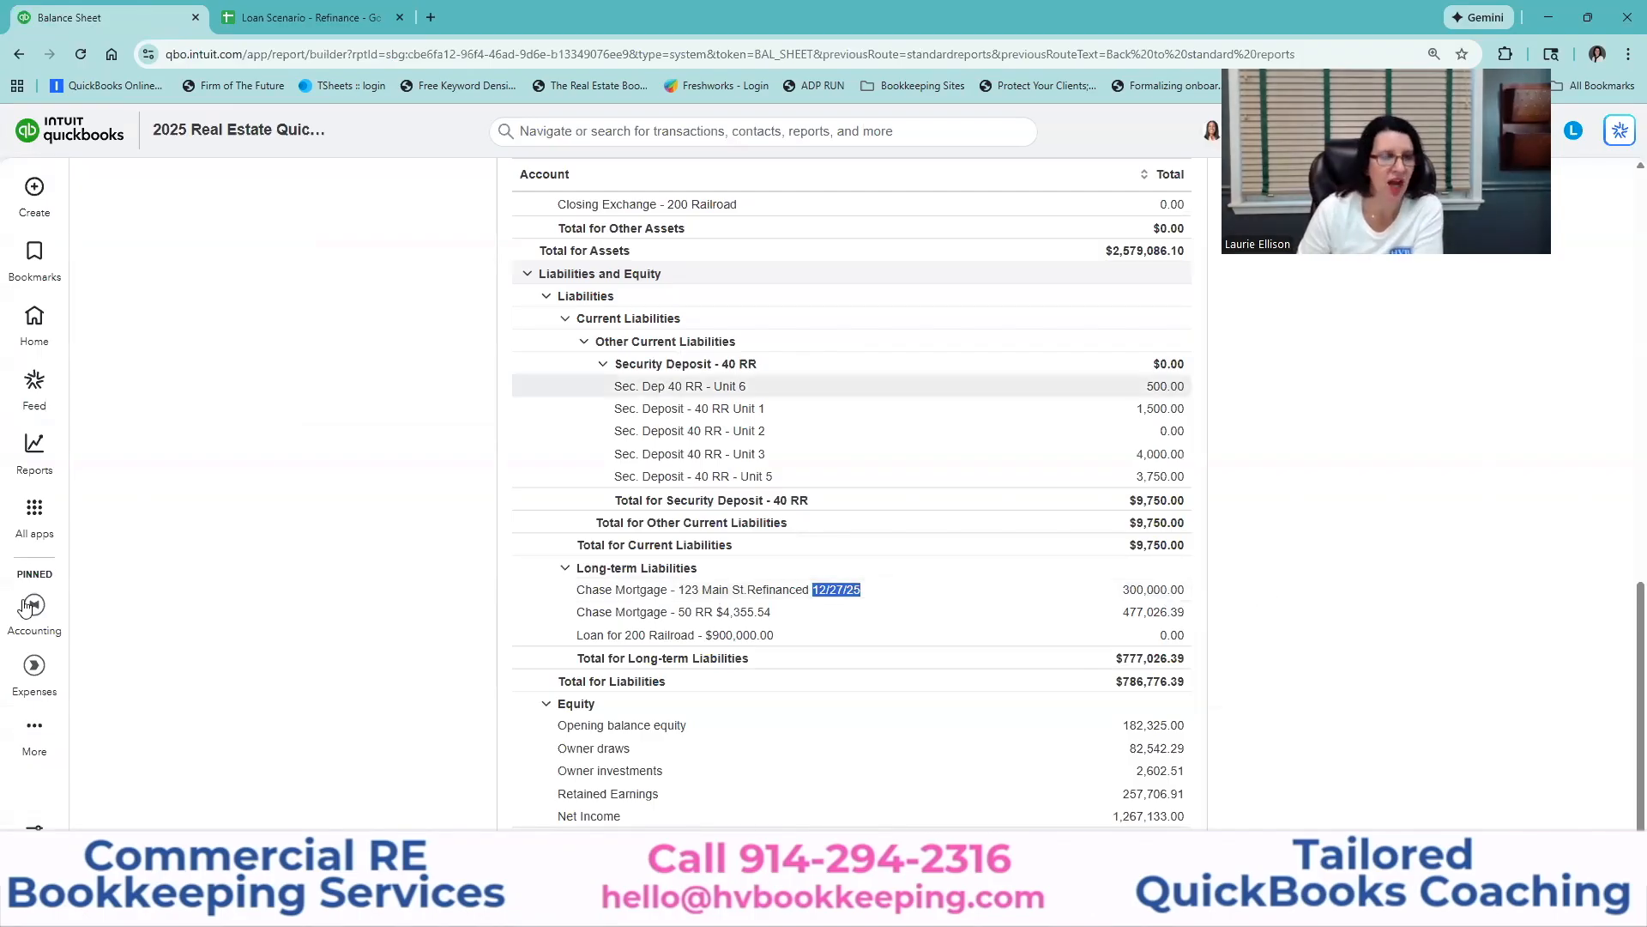
{"action": "mouse_move", "coordinate": [26, 607]}
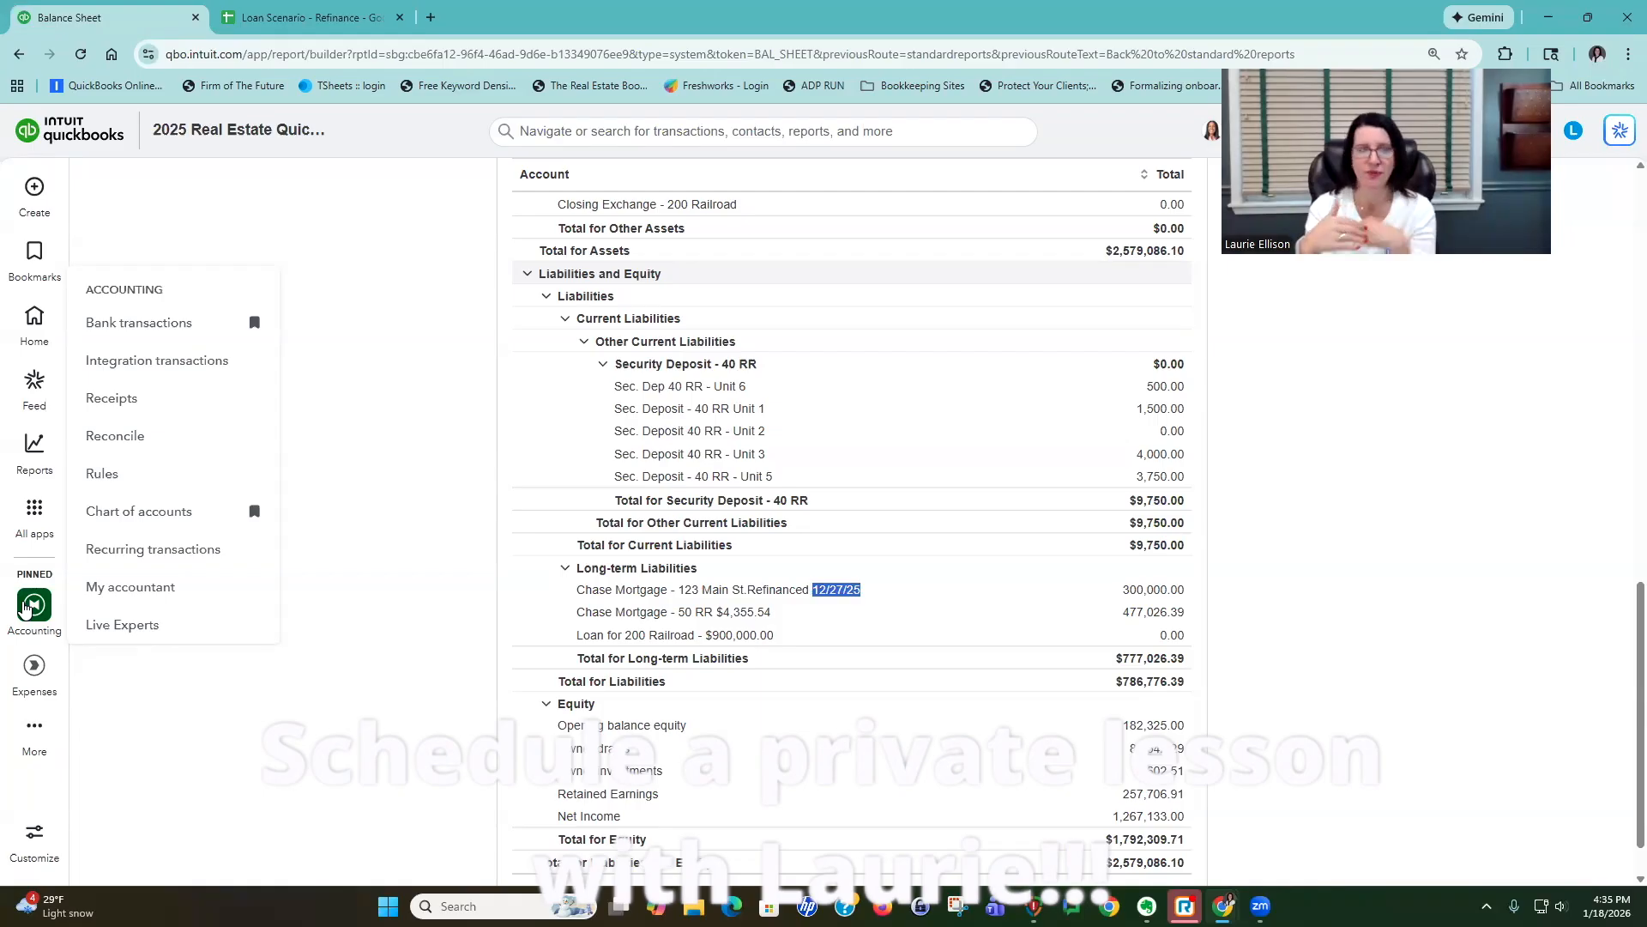
{"action": "left_click", "coordinate": [123, 511]}
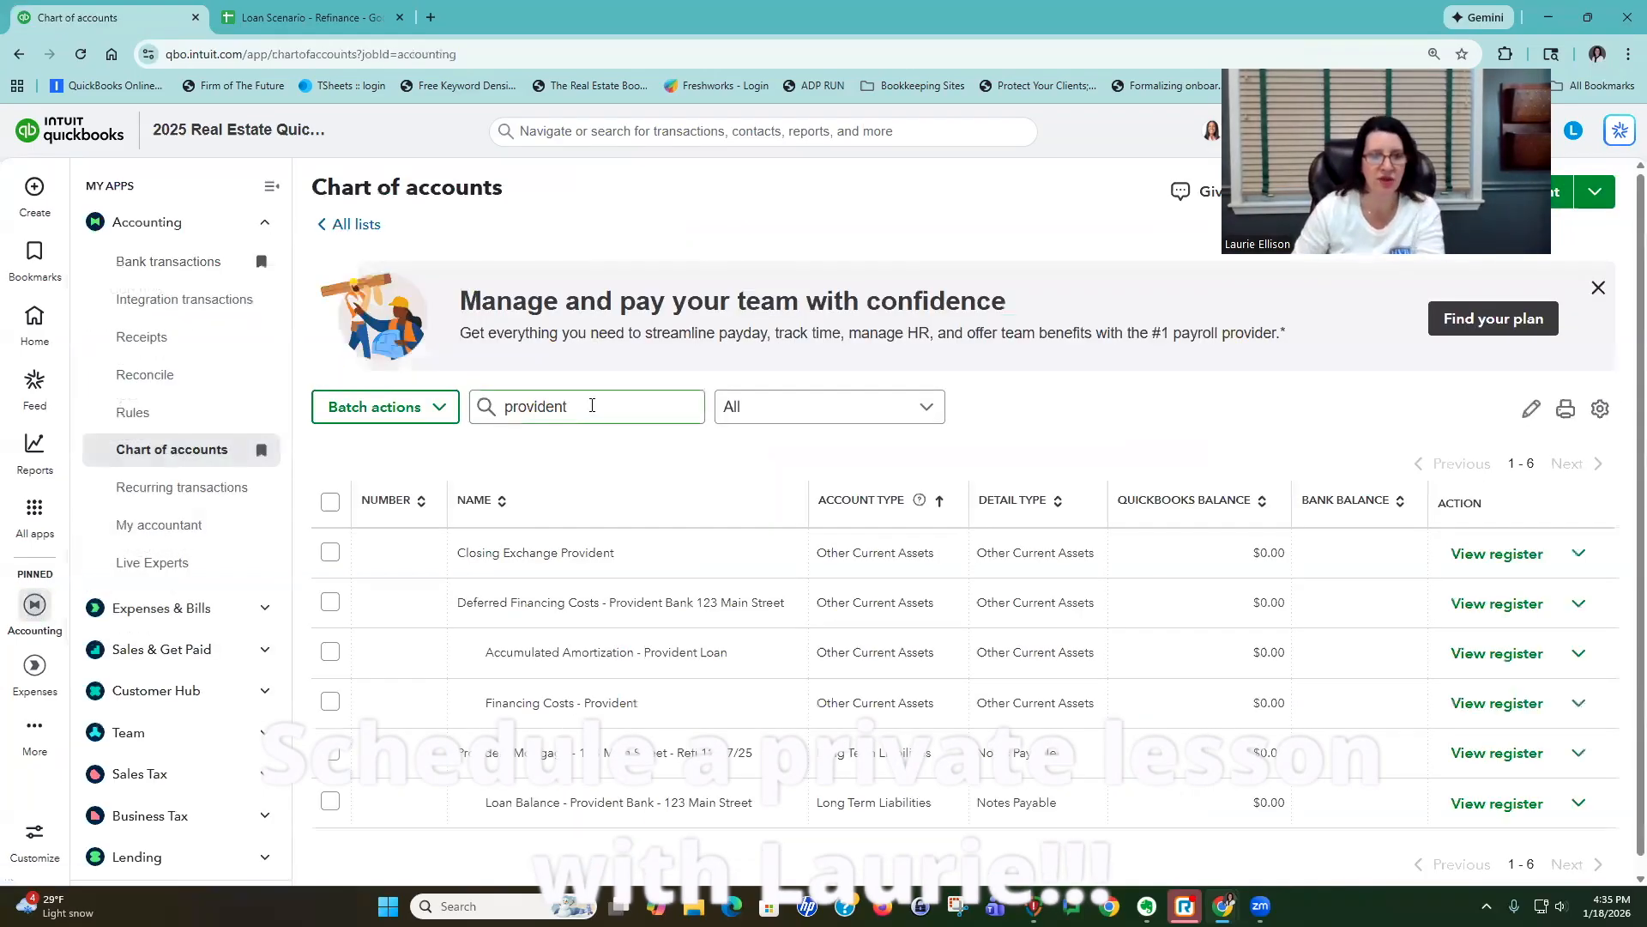
{"action": "left_click", "coordinate": [592, 405]}
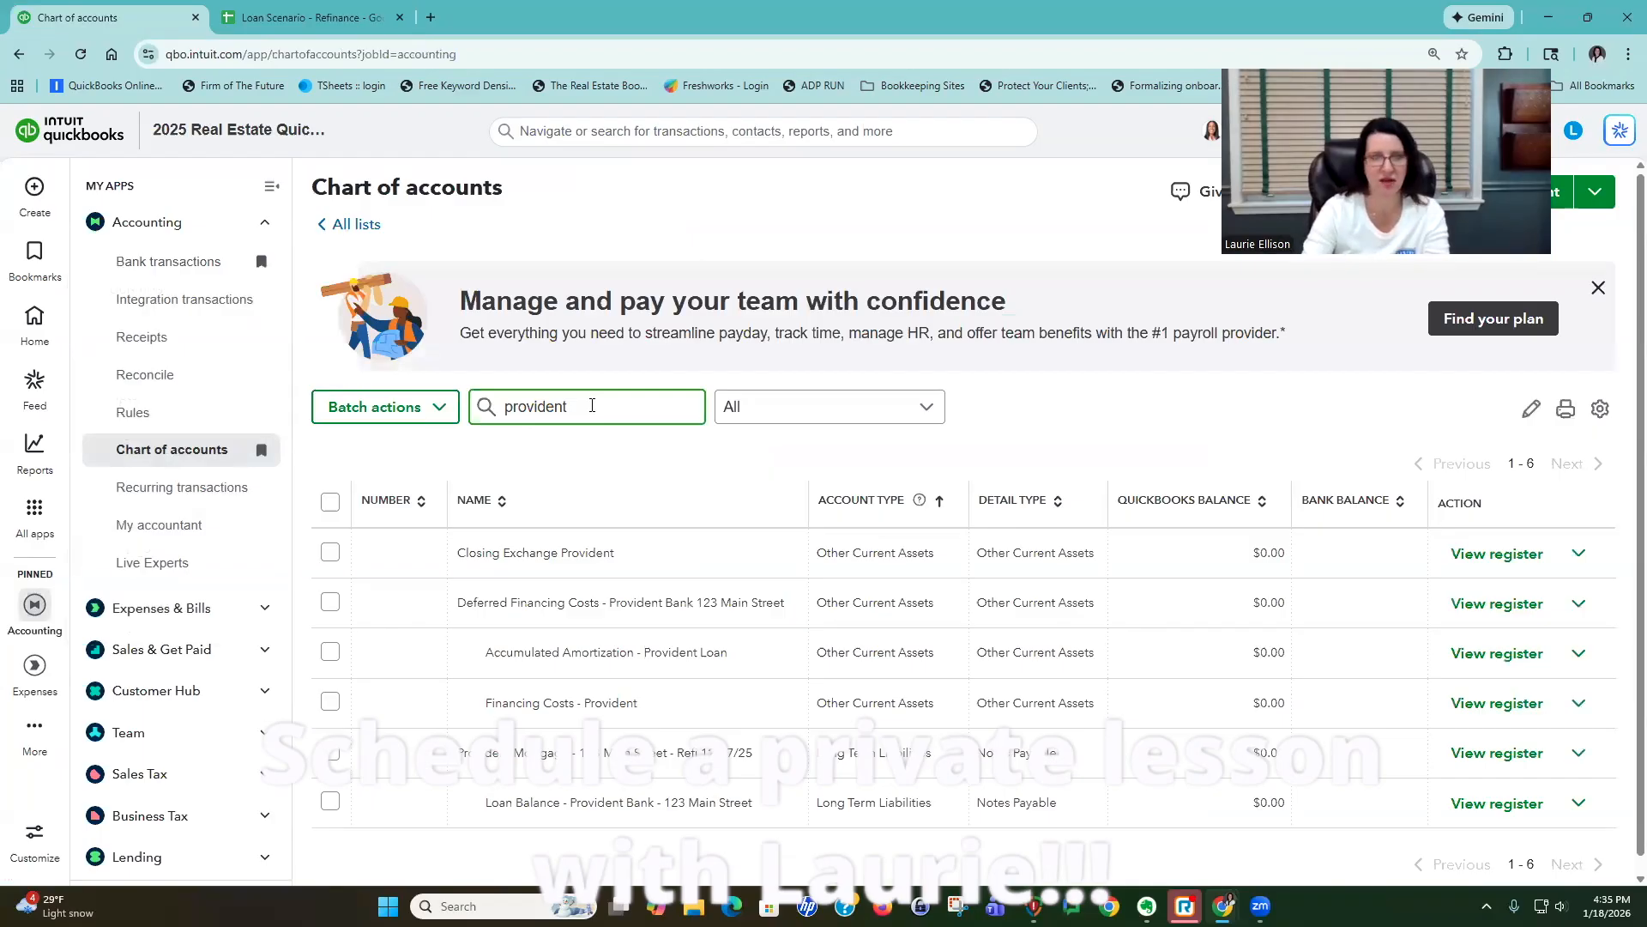
{"action": "key", "text": "BackSpace"}
{"action": "key", "text": "BackSpace"}
{"action": "key", "text": "BackSpace"}
{"action": "key", "text": "BackSpace"}
{"action": "key", "text": "BackSpace"}
{"action": "key", "text": "BackSpace"}
{"action": "key", "text": "BackSpace"}
{"action": "key", "text": "BackSpace"}
{"action": "key", "text": "BackSpace"}
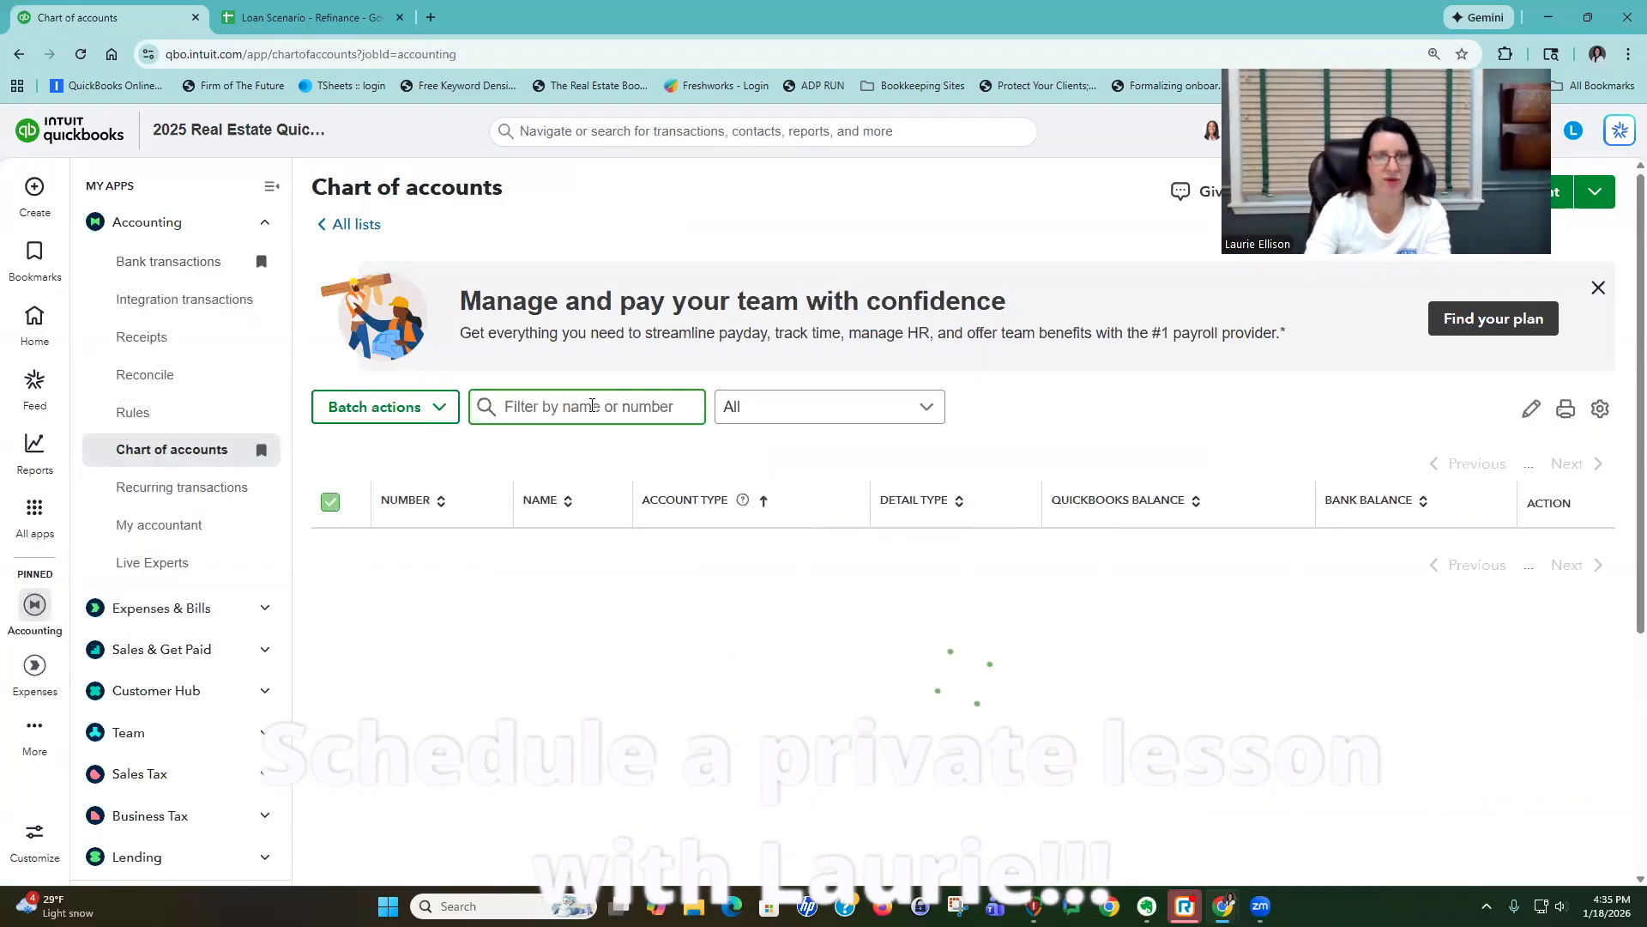
{"action": "type", "text": "ch"}
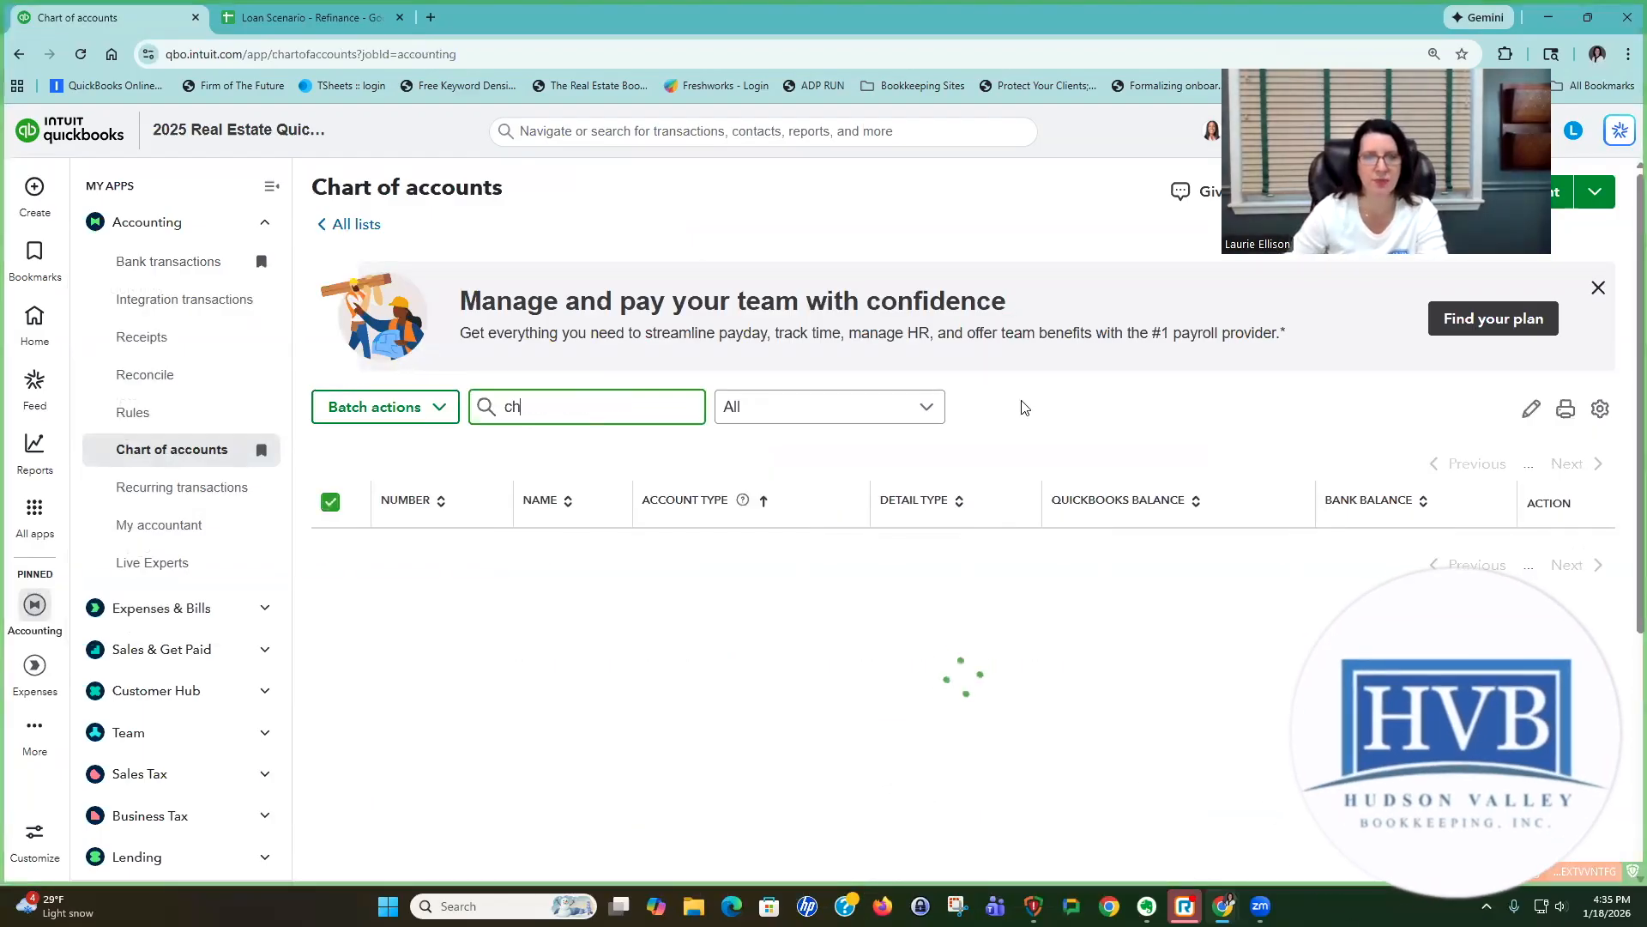
{"action": "type", "text": "ase"}
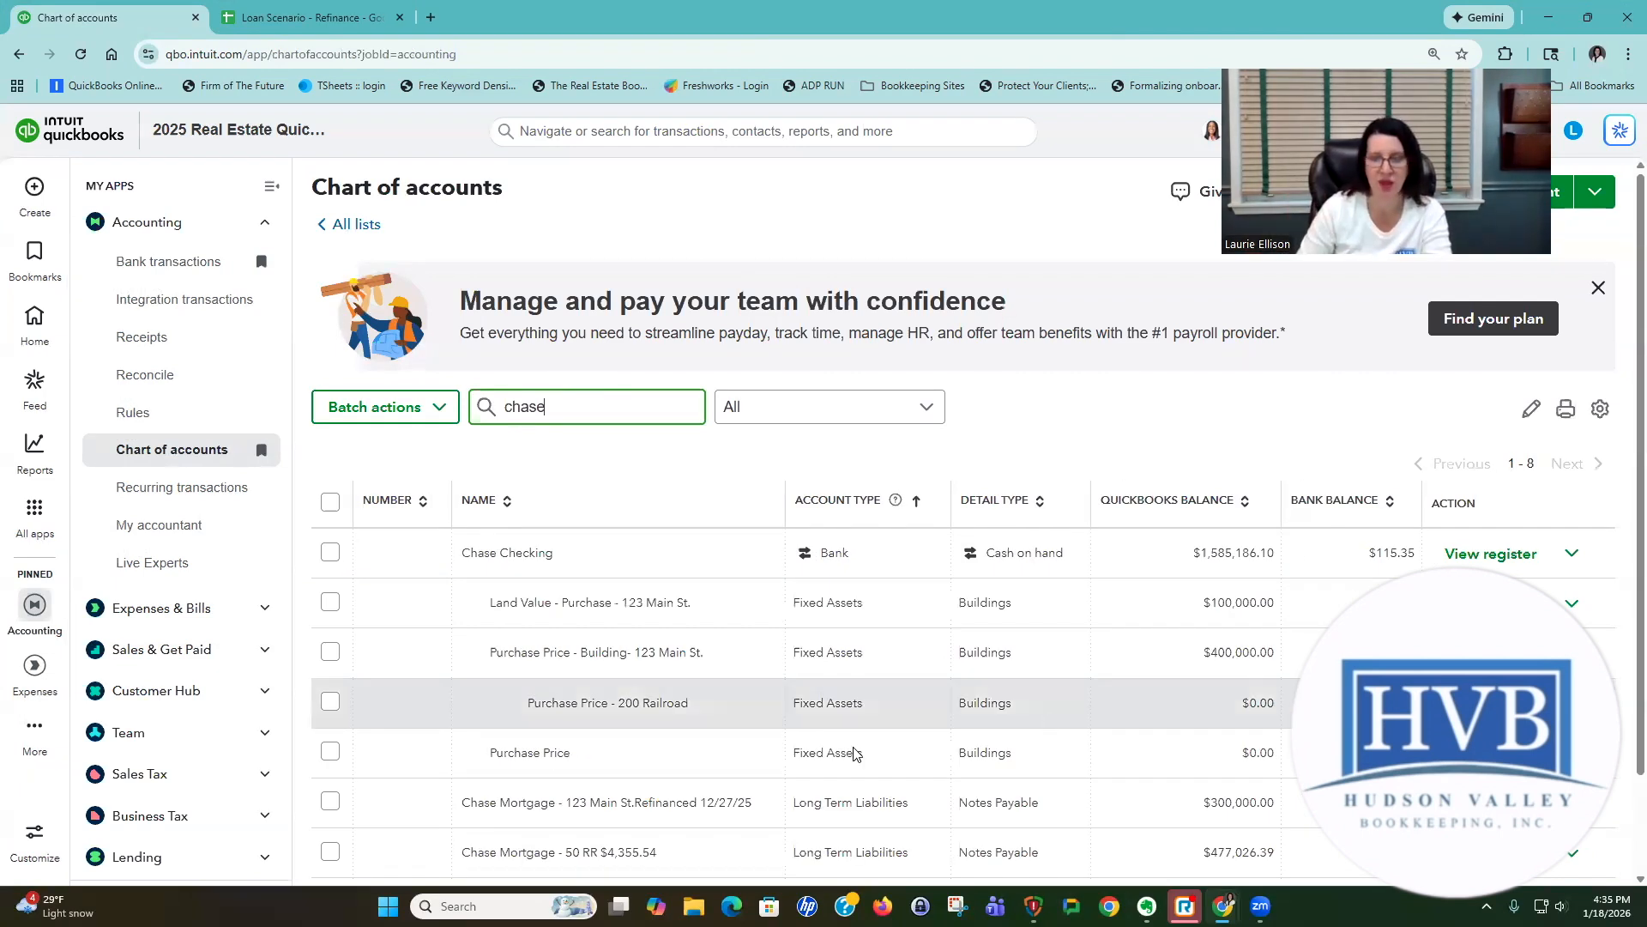
Open the register of the refinanced Chase Mortgage - 123 Main St. account and start a journal entry dated 12/27/2025.
{"action": "scroll", "coordinate": [853, 750], "scroll_direction": "down", "scroll_amount": 1}
{"action": "left_click", "coordinate": [1490, 718]}
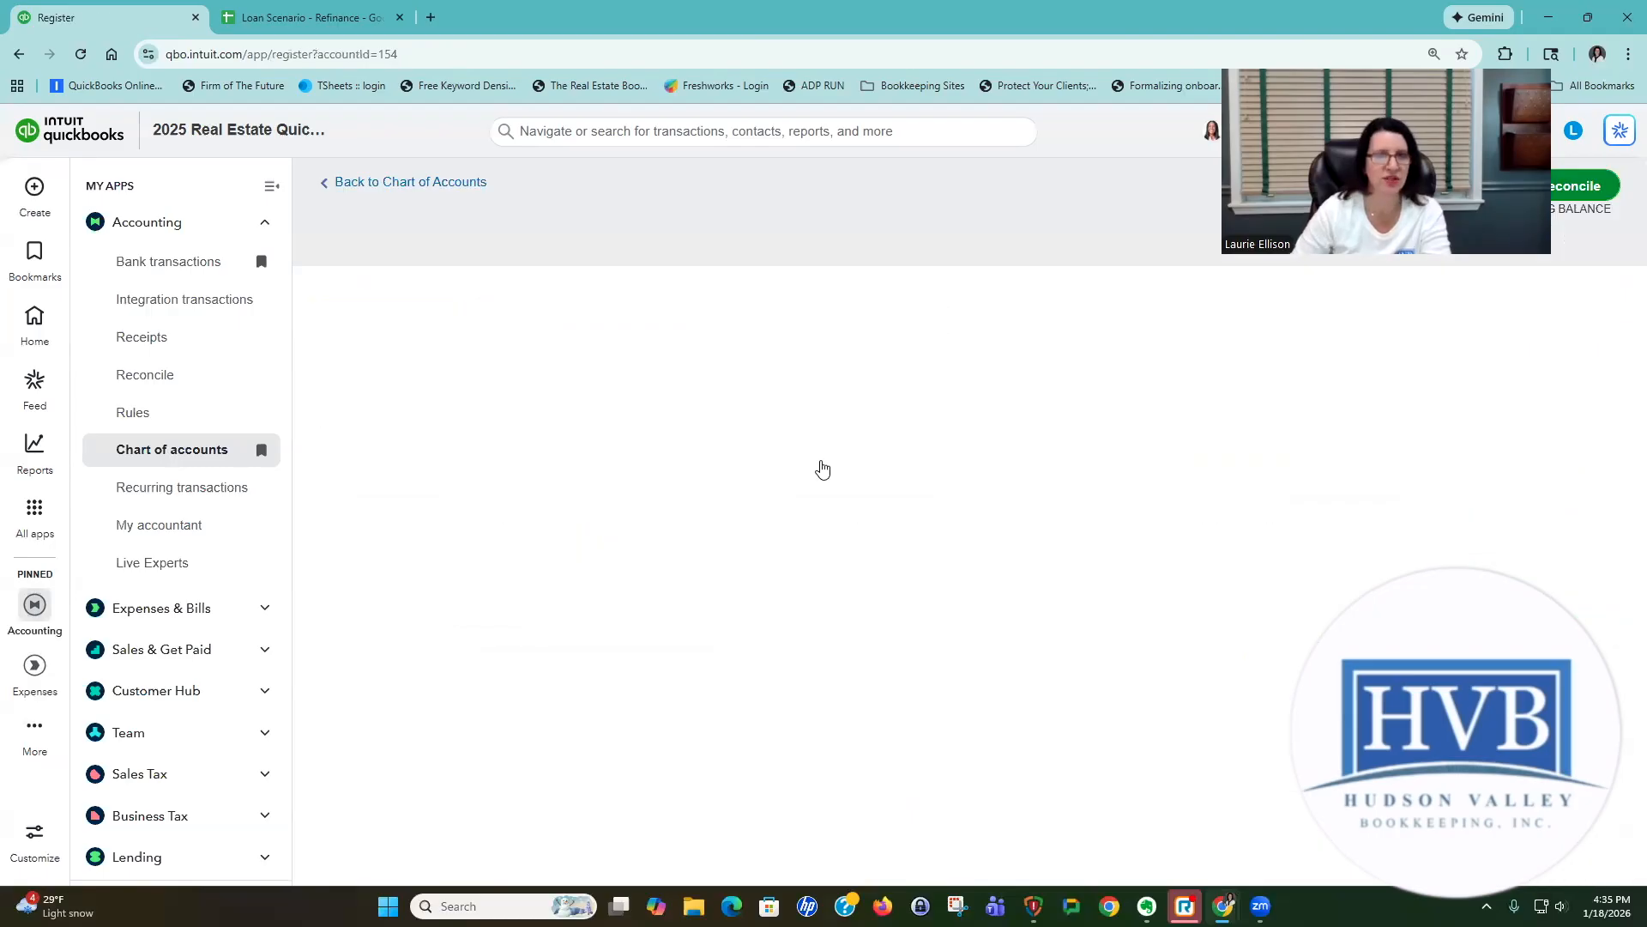
{"action": "left_click", "coordinate": [390, 440]}
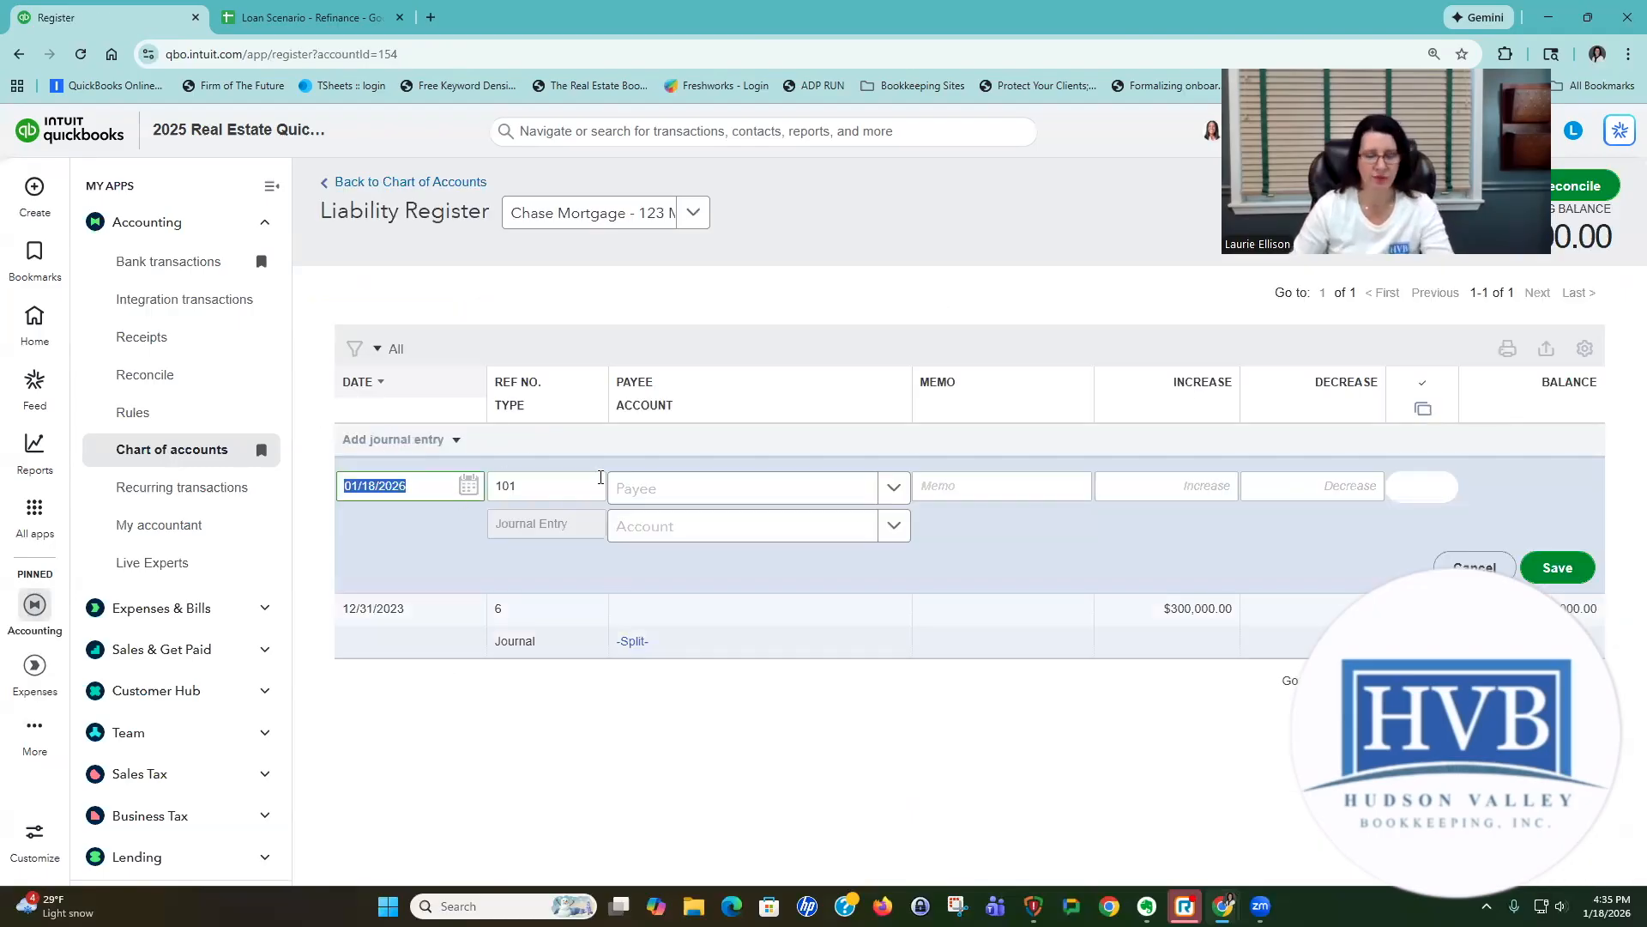
{"action": "type", "text": "12/27"}
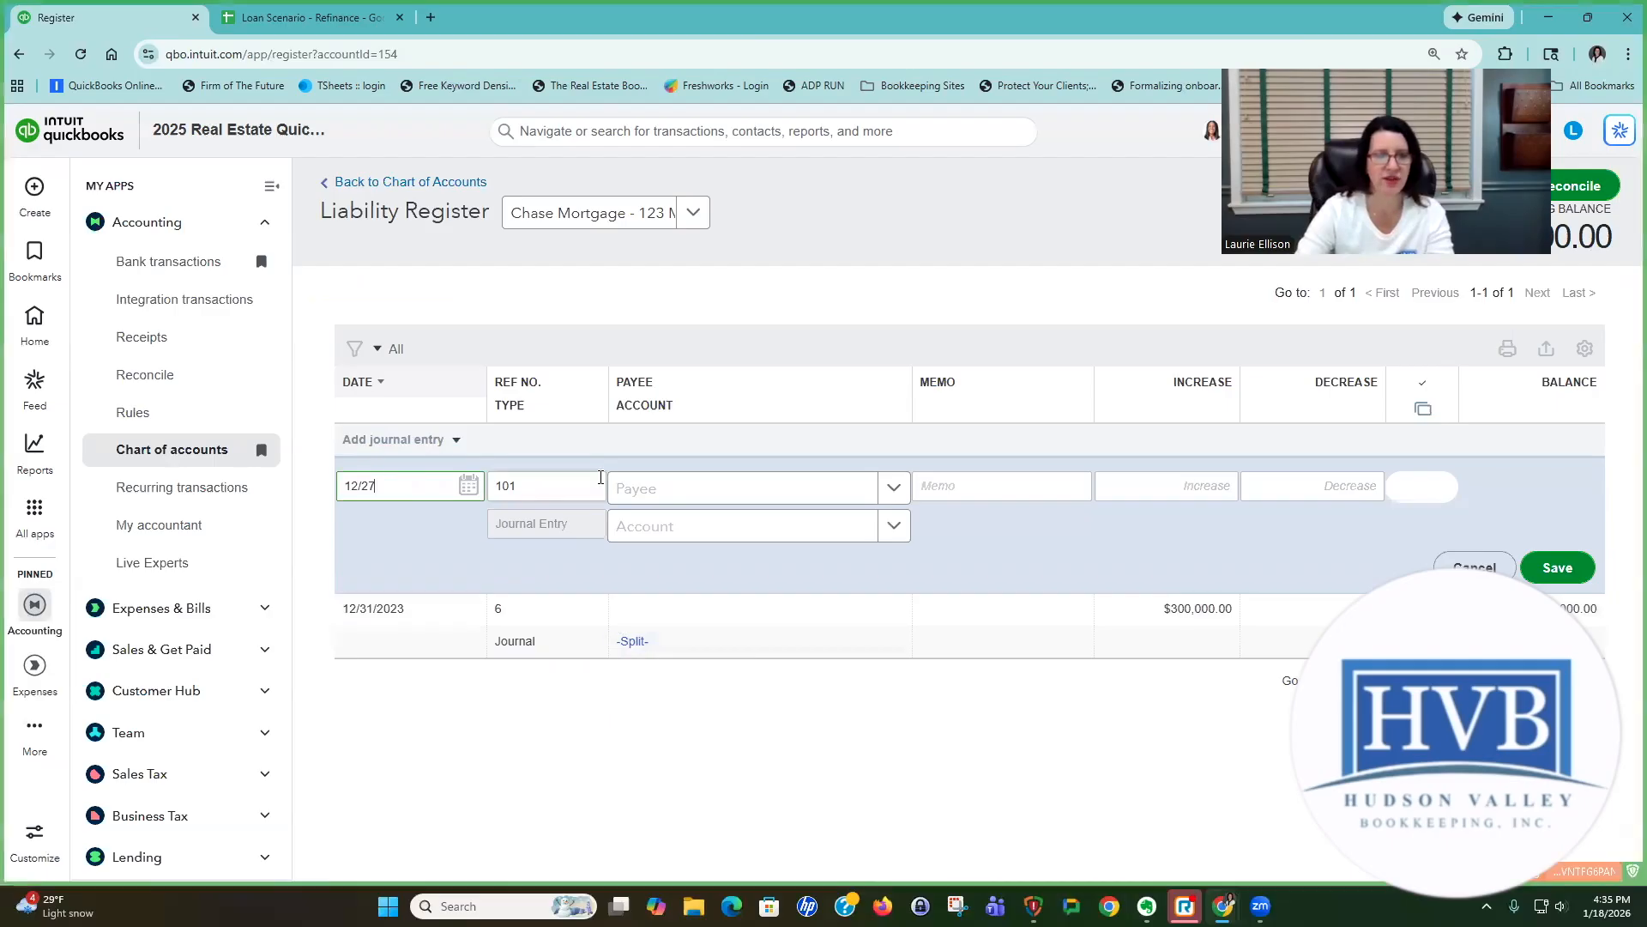
{"action": "type", "text": "/2025"}
{"action": "key", "text": "Tab"}
{"action": "key", "text": "Tab"}
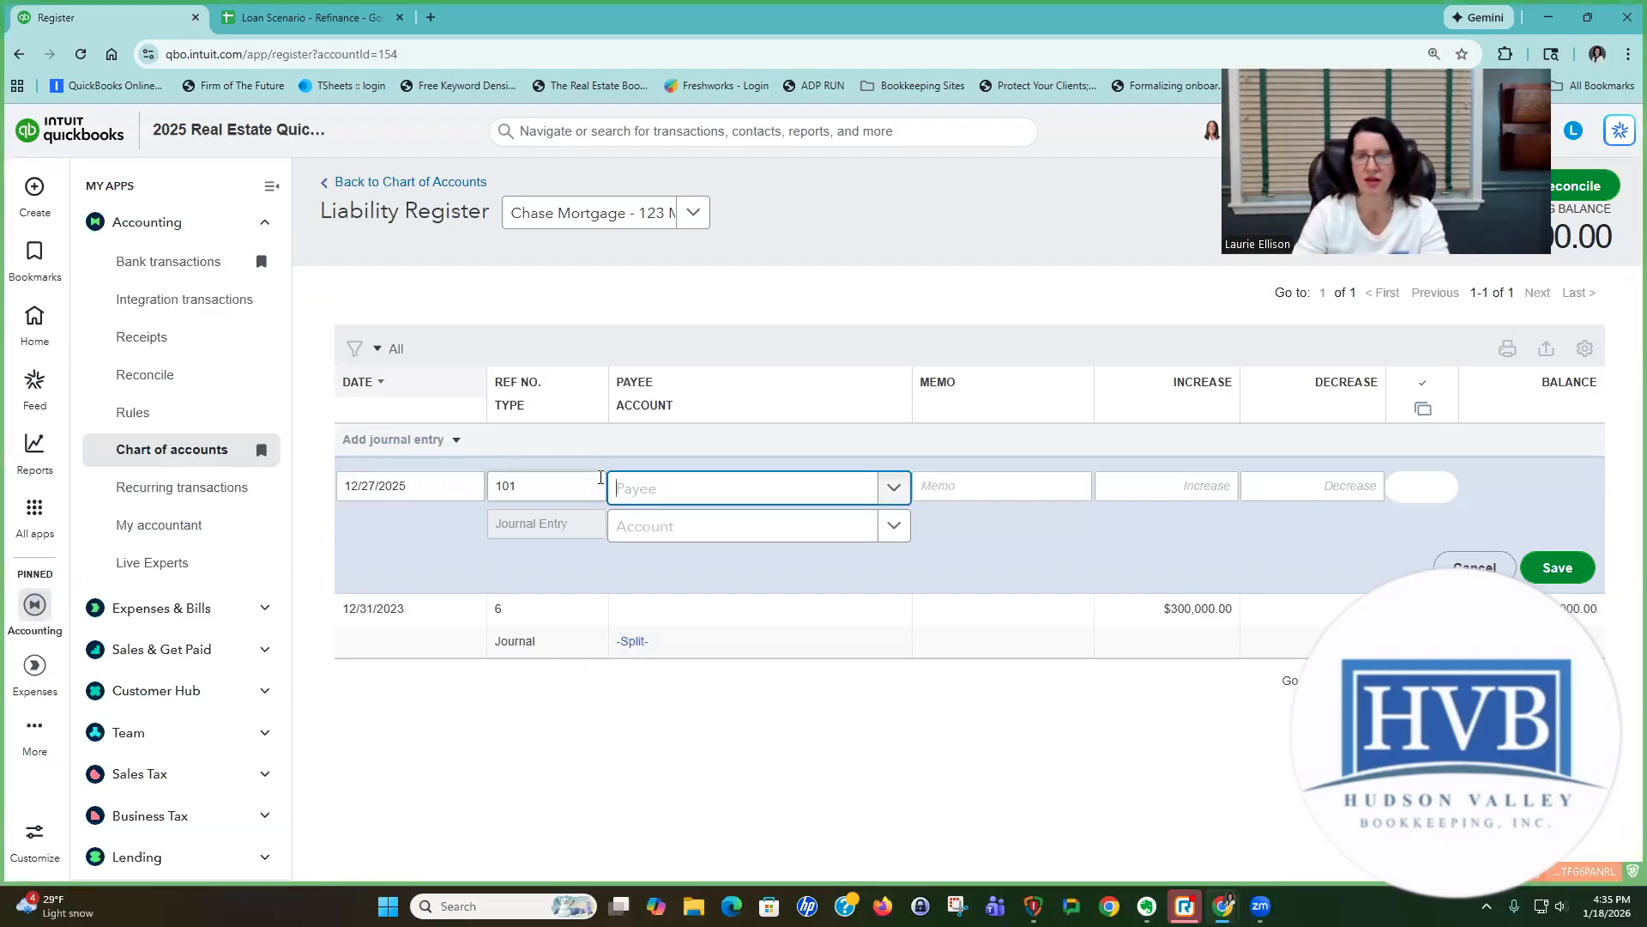
Give the journal entry the memo "Refinanced to Provident" and a decrease of 300000.
{"action": "key", "text": "Tab"}
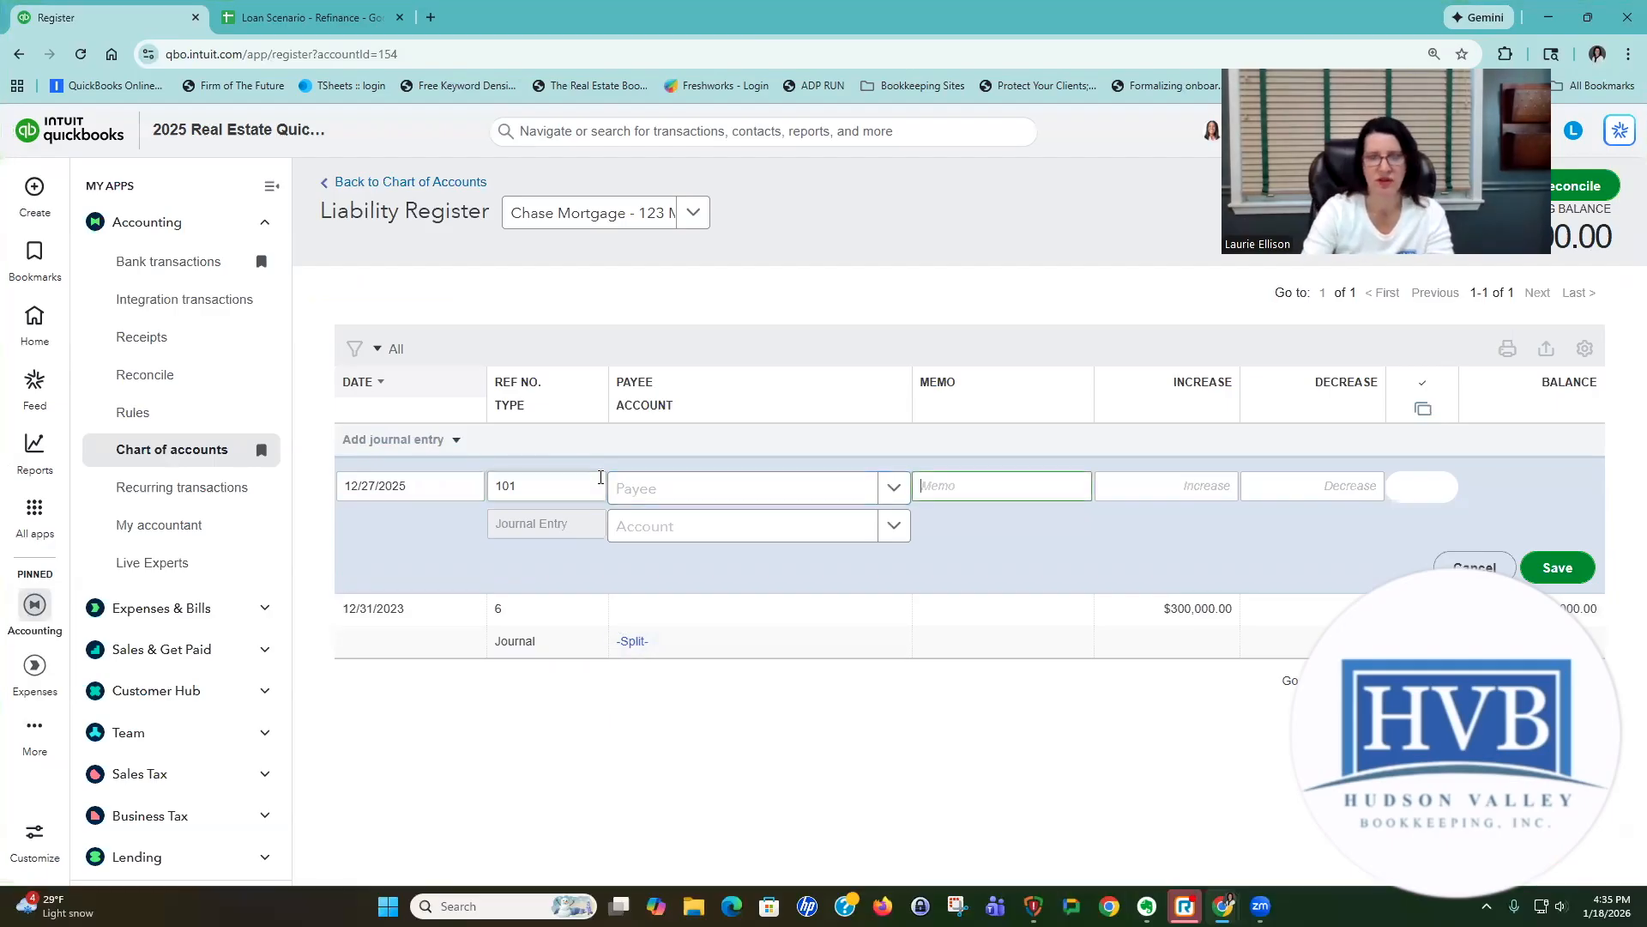
{"action": "type", "text": "Refina"}
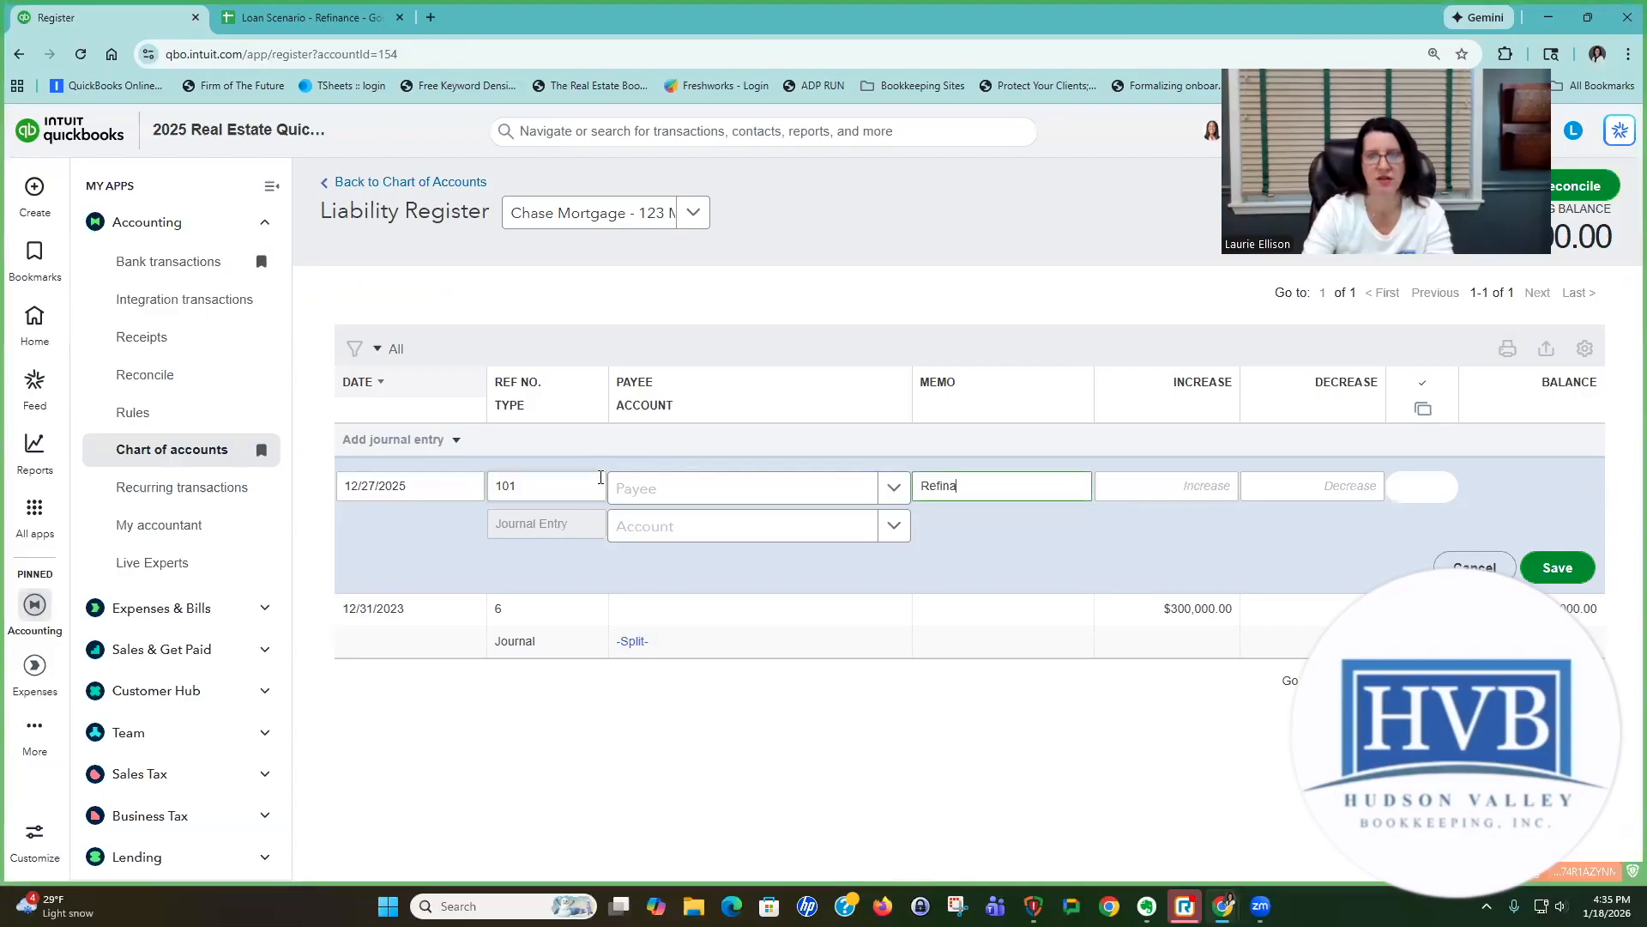
{"action": "type", "text": "nced to Provident"}
{"action": "key", "text": "Tab"}
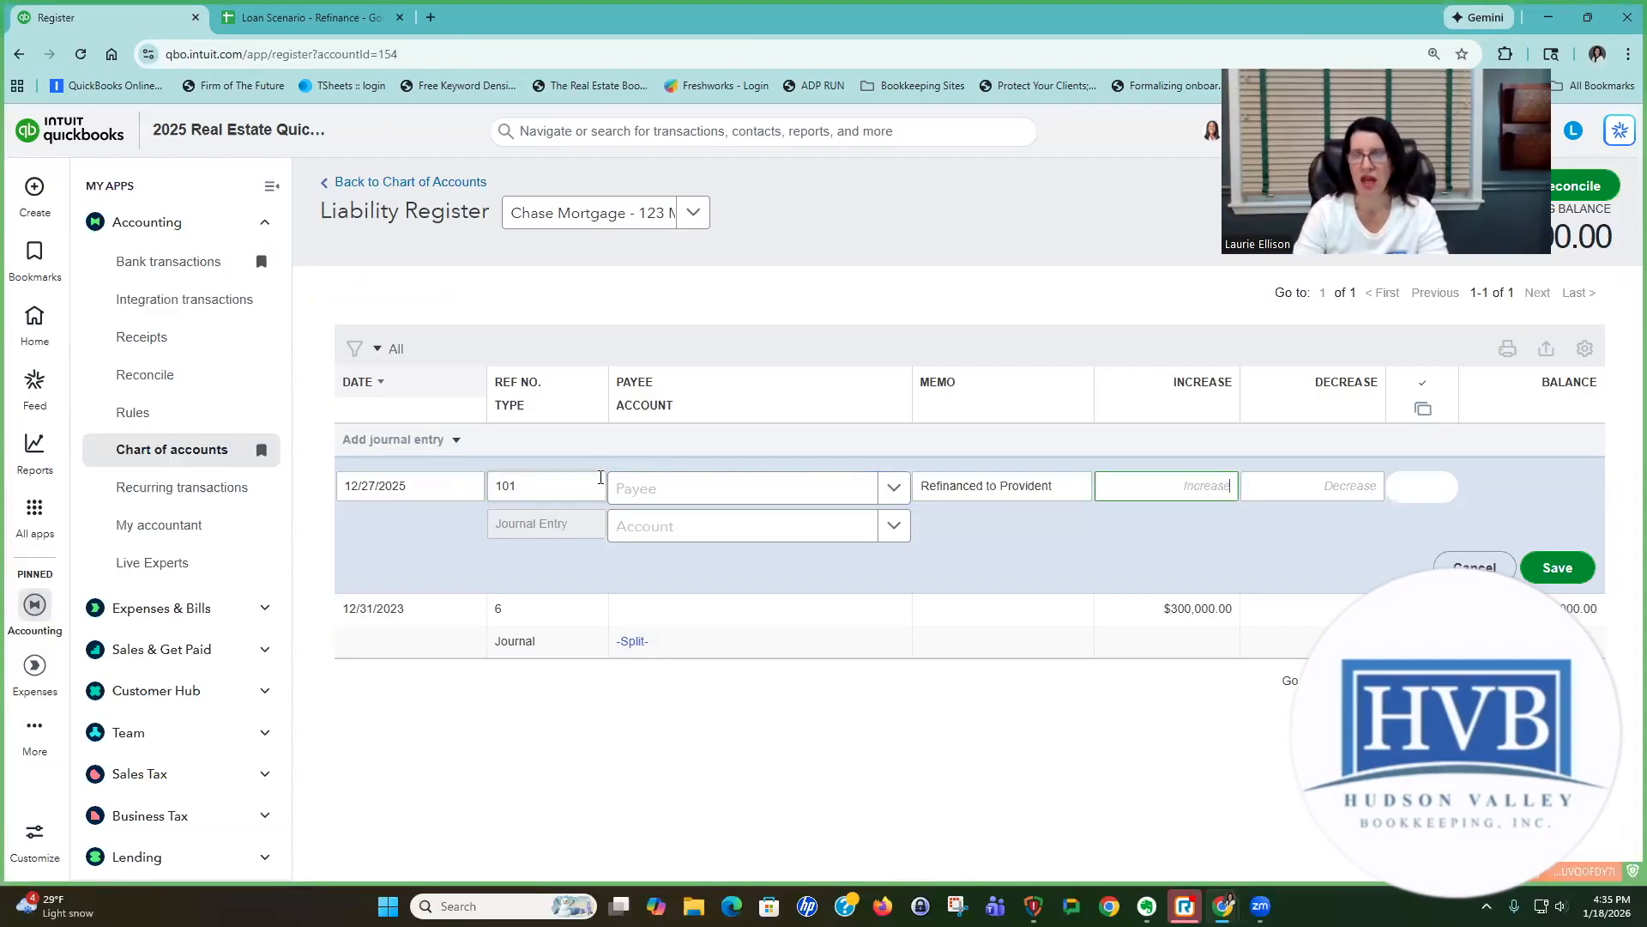
{"action": "key", "text": "Tab"}
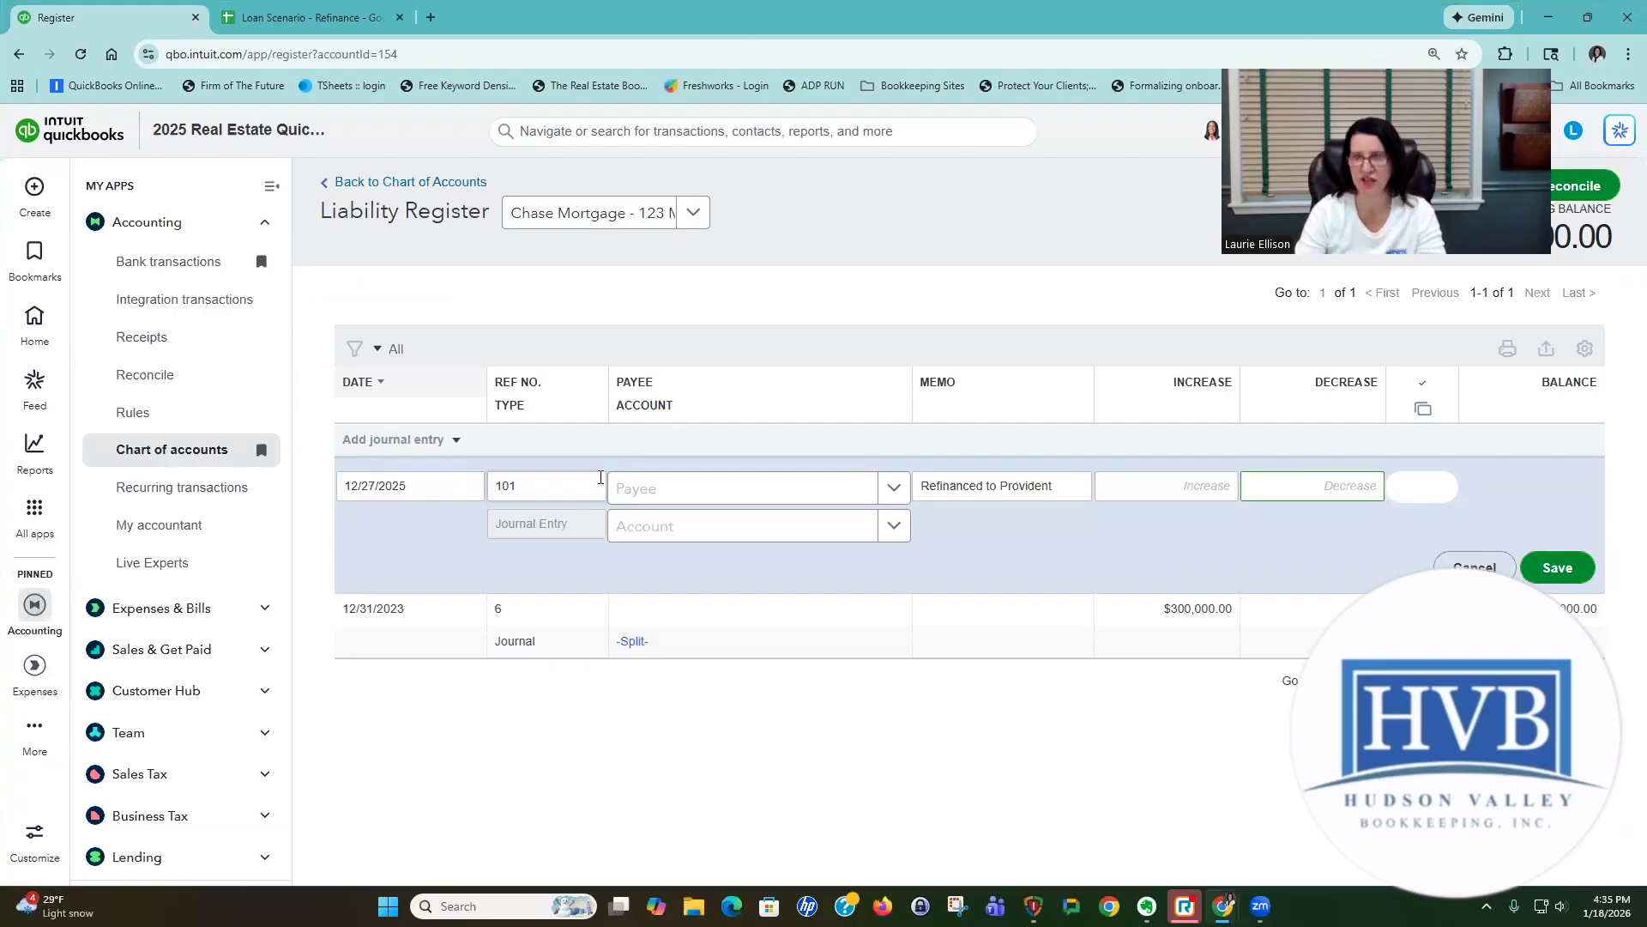
{"action": "type", "text": "300000"}
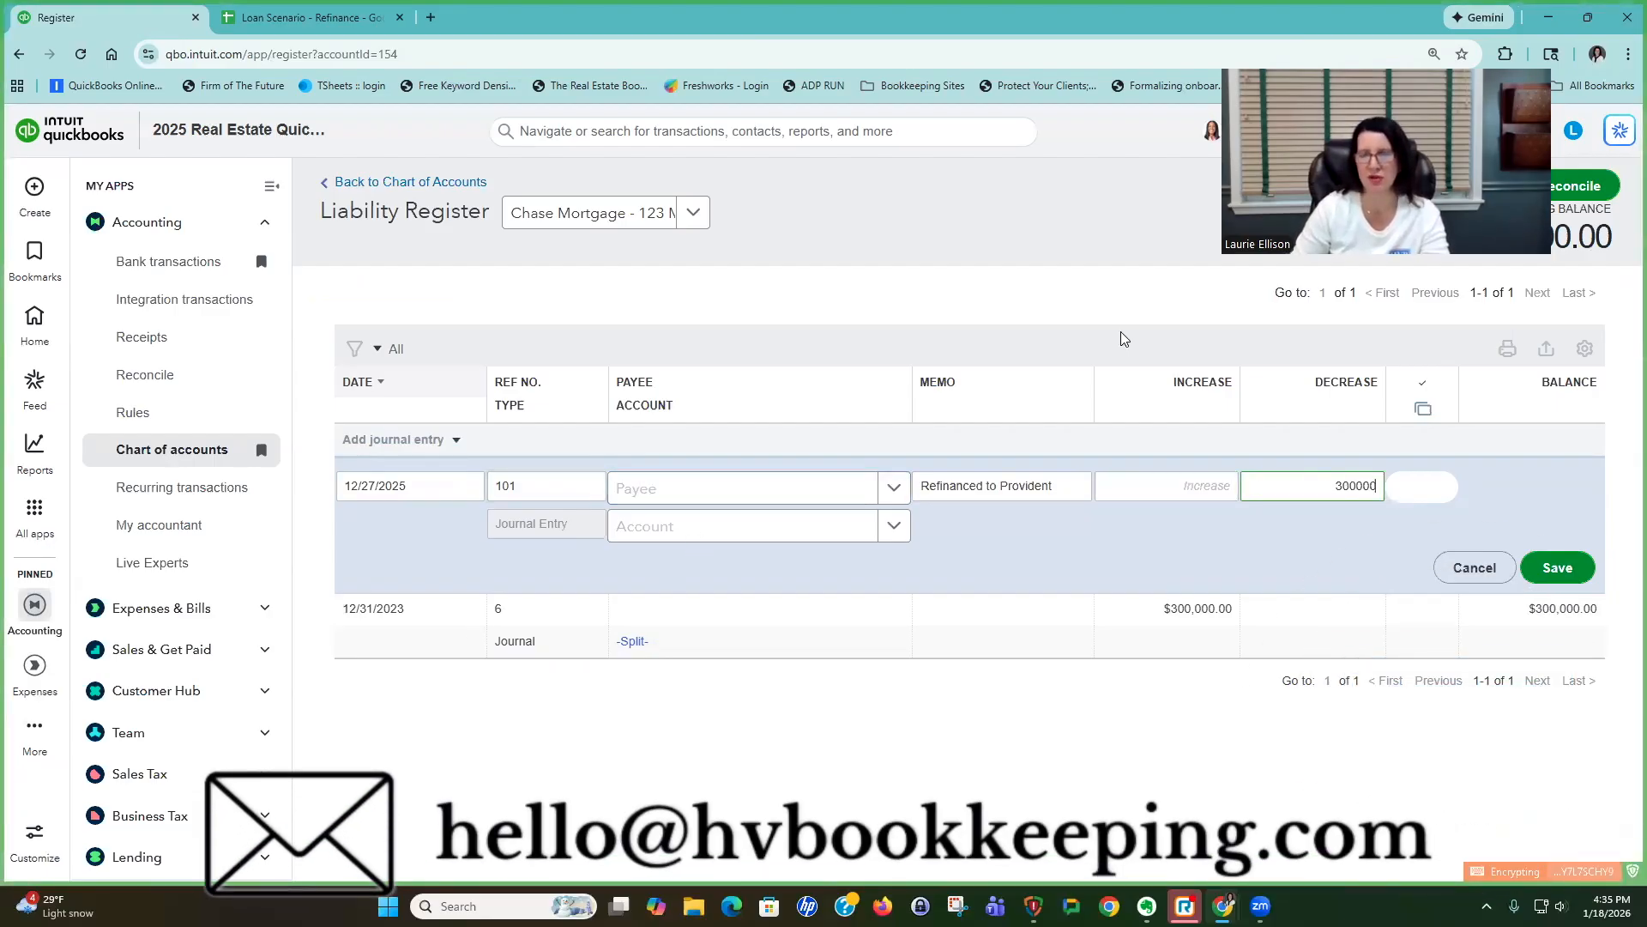
Assign the journal entry to the Closing Exchange Provident account and save it.
{"action": "key", "text": "Tab"}
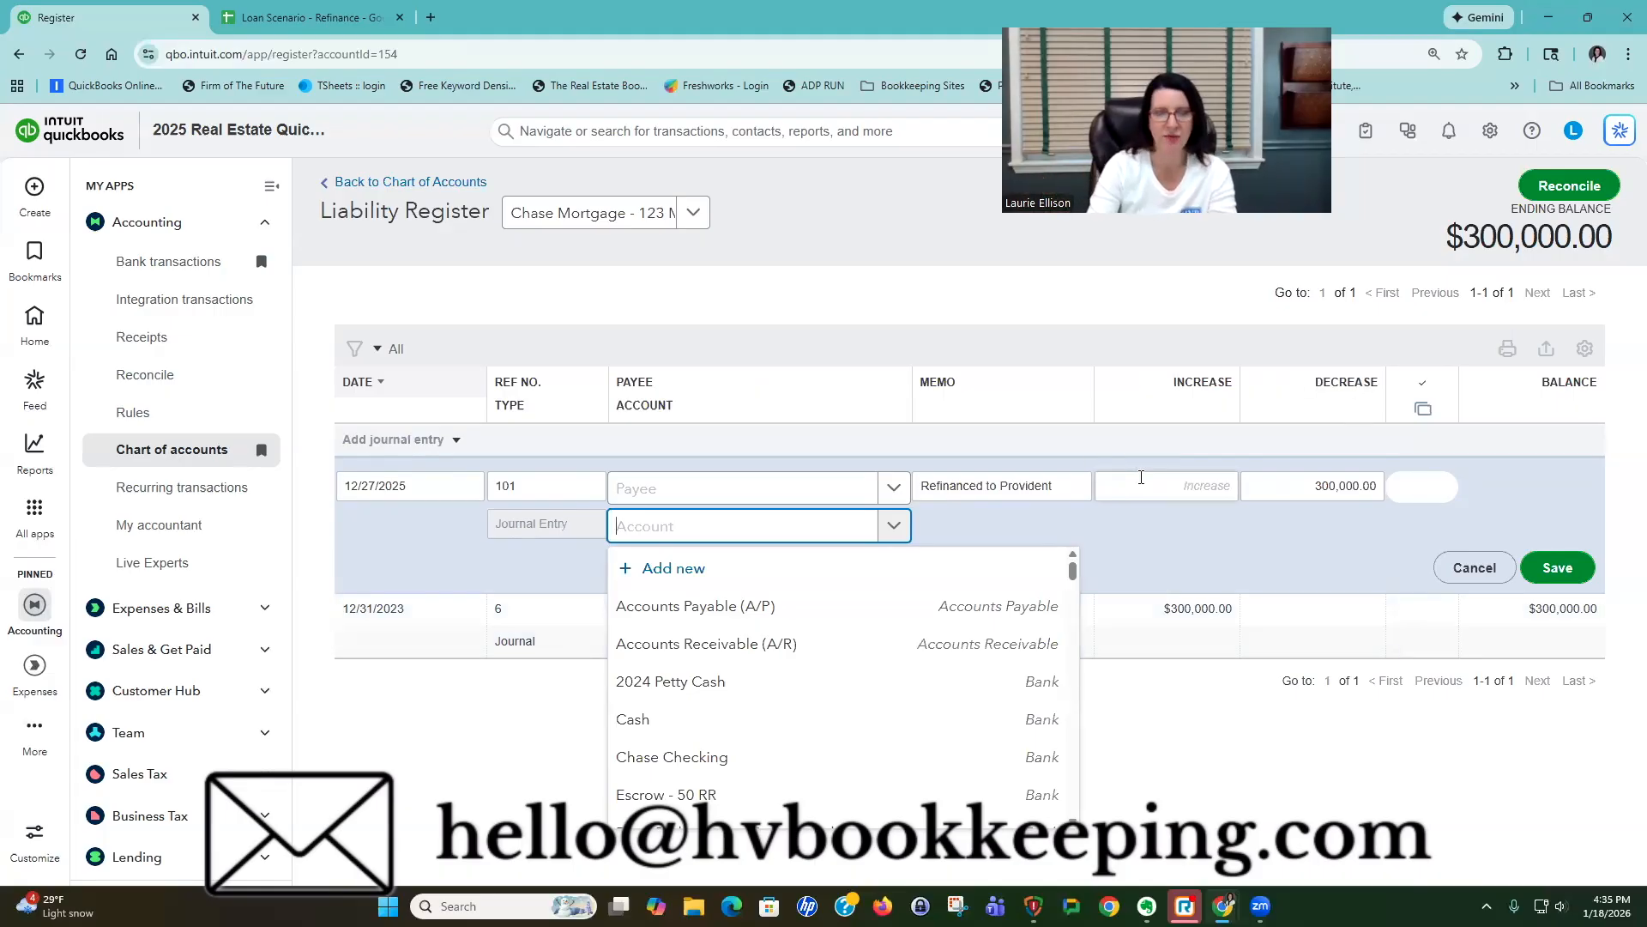
{"action": "type", "text": "closin"}
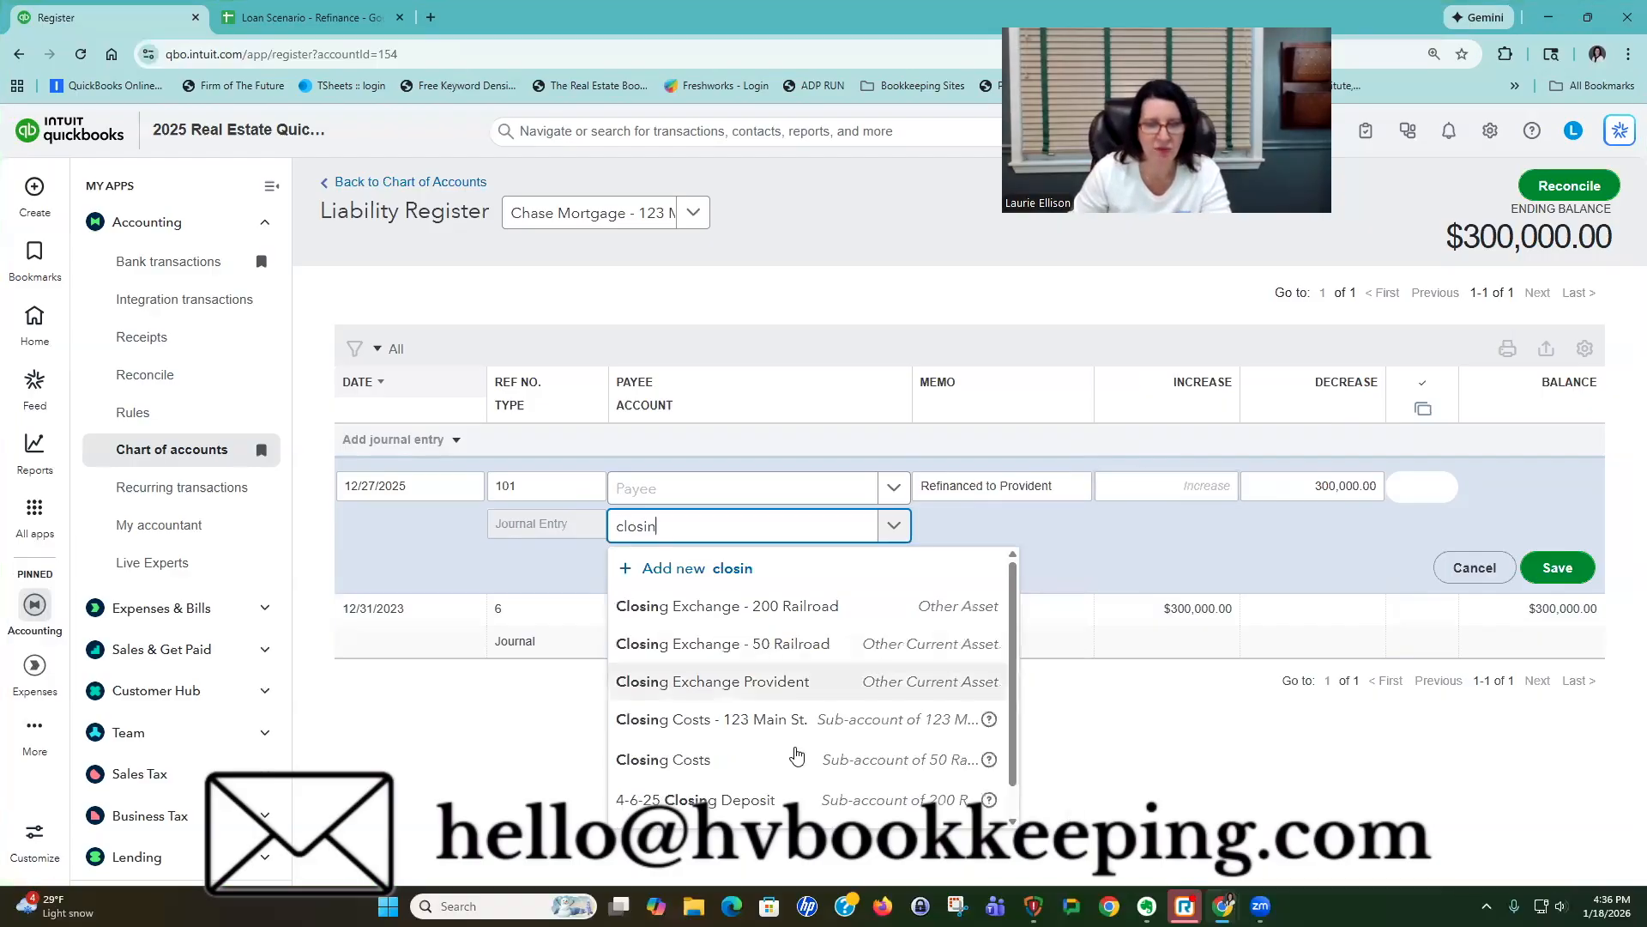
{"action": "scroll", "coordinate": [796, 755], "scroll_direction": "down", "scroll_amount": 1}
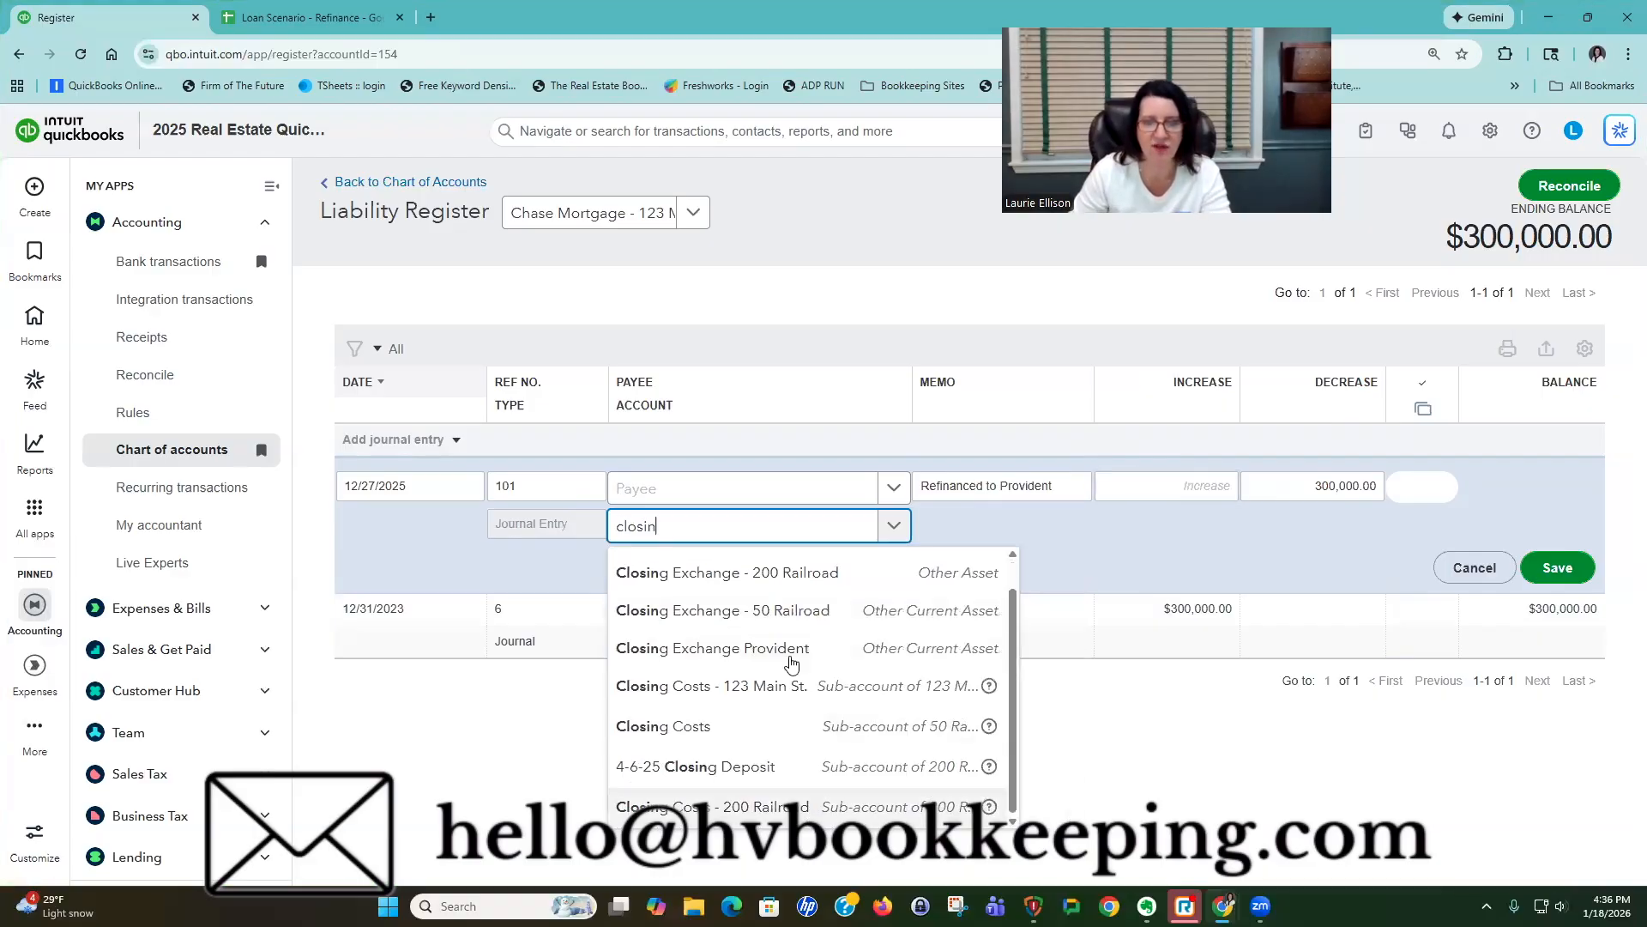
{"action": "left_click", "coordinate": [801, 641]}
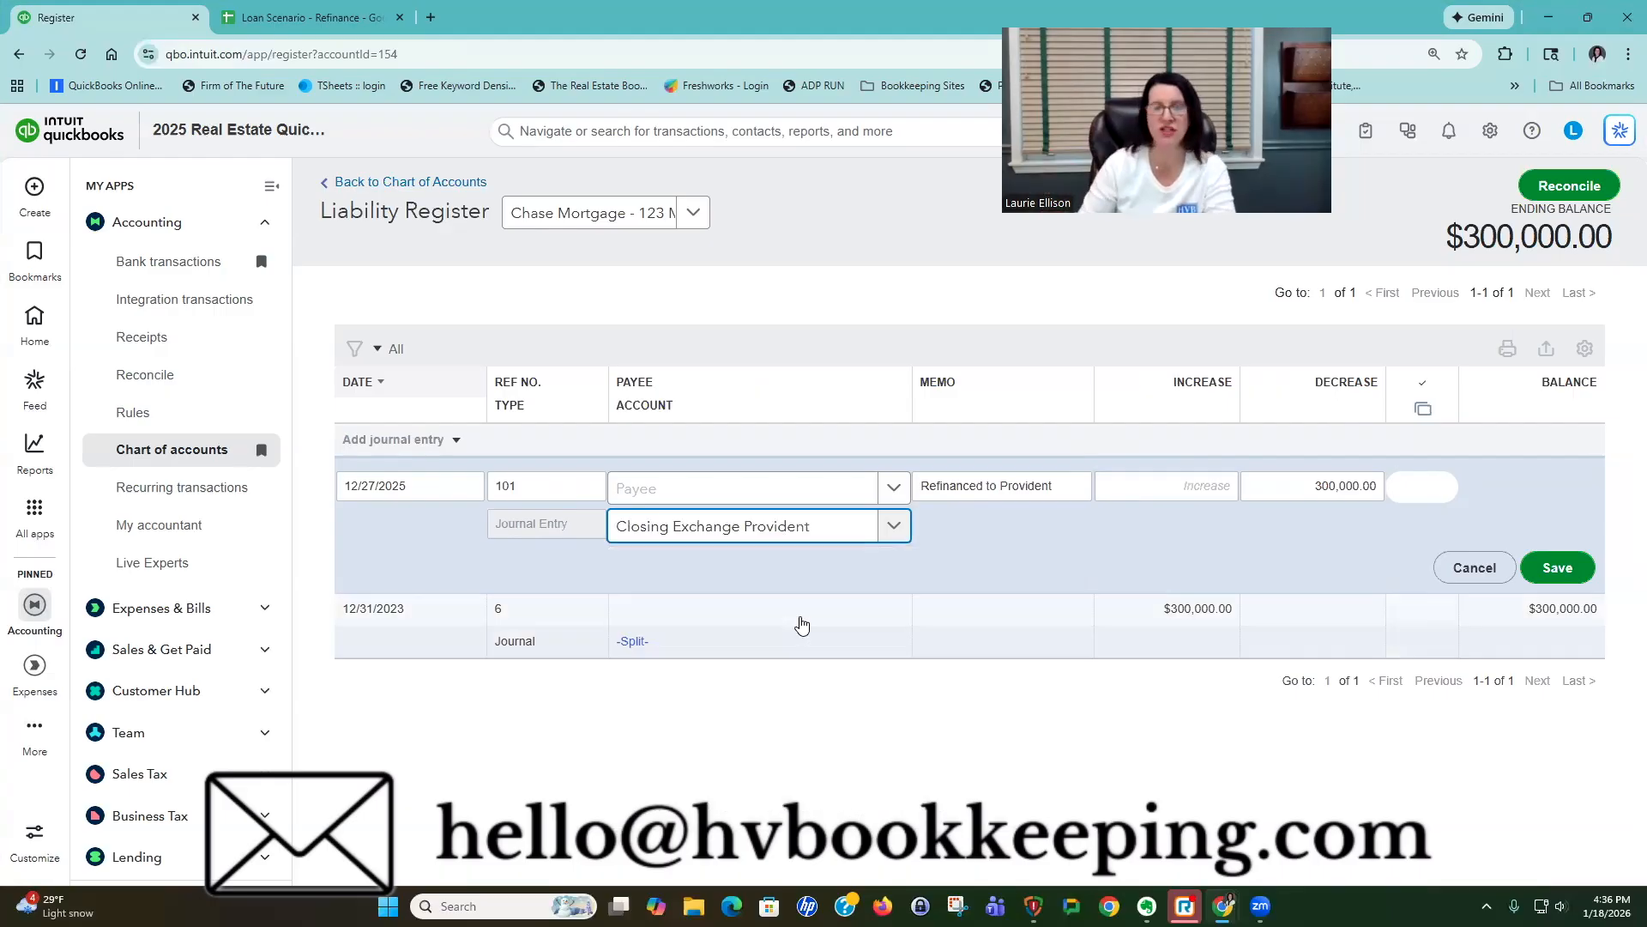
{"action": "left_click", "coordinate": [1572, 573]}
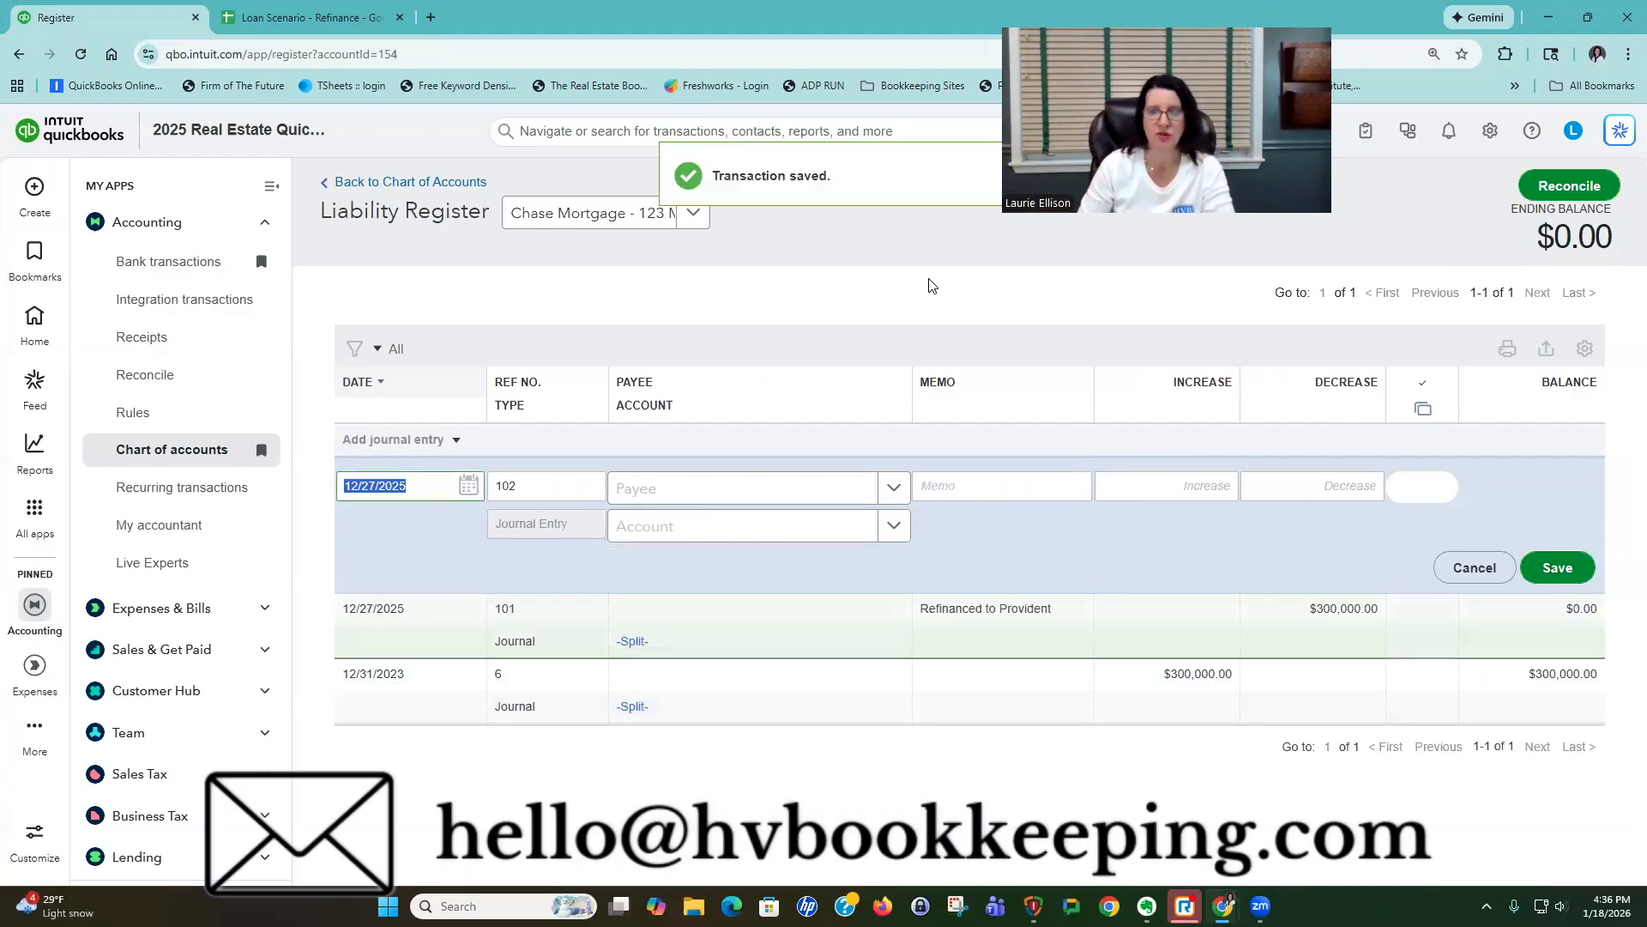
Return to the chart of accounts, filter it by "provid" and open the Closing Exchange Provident register.
{"action": "left_click", "coordinate": [456, 187]}
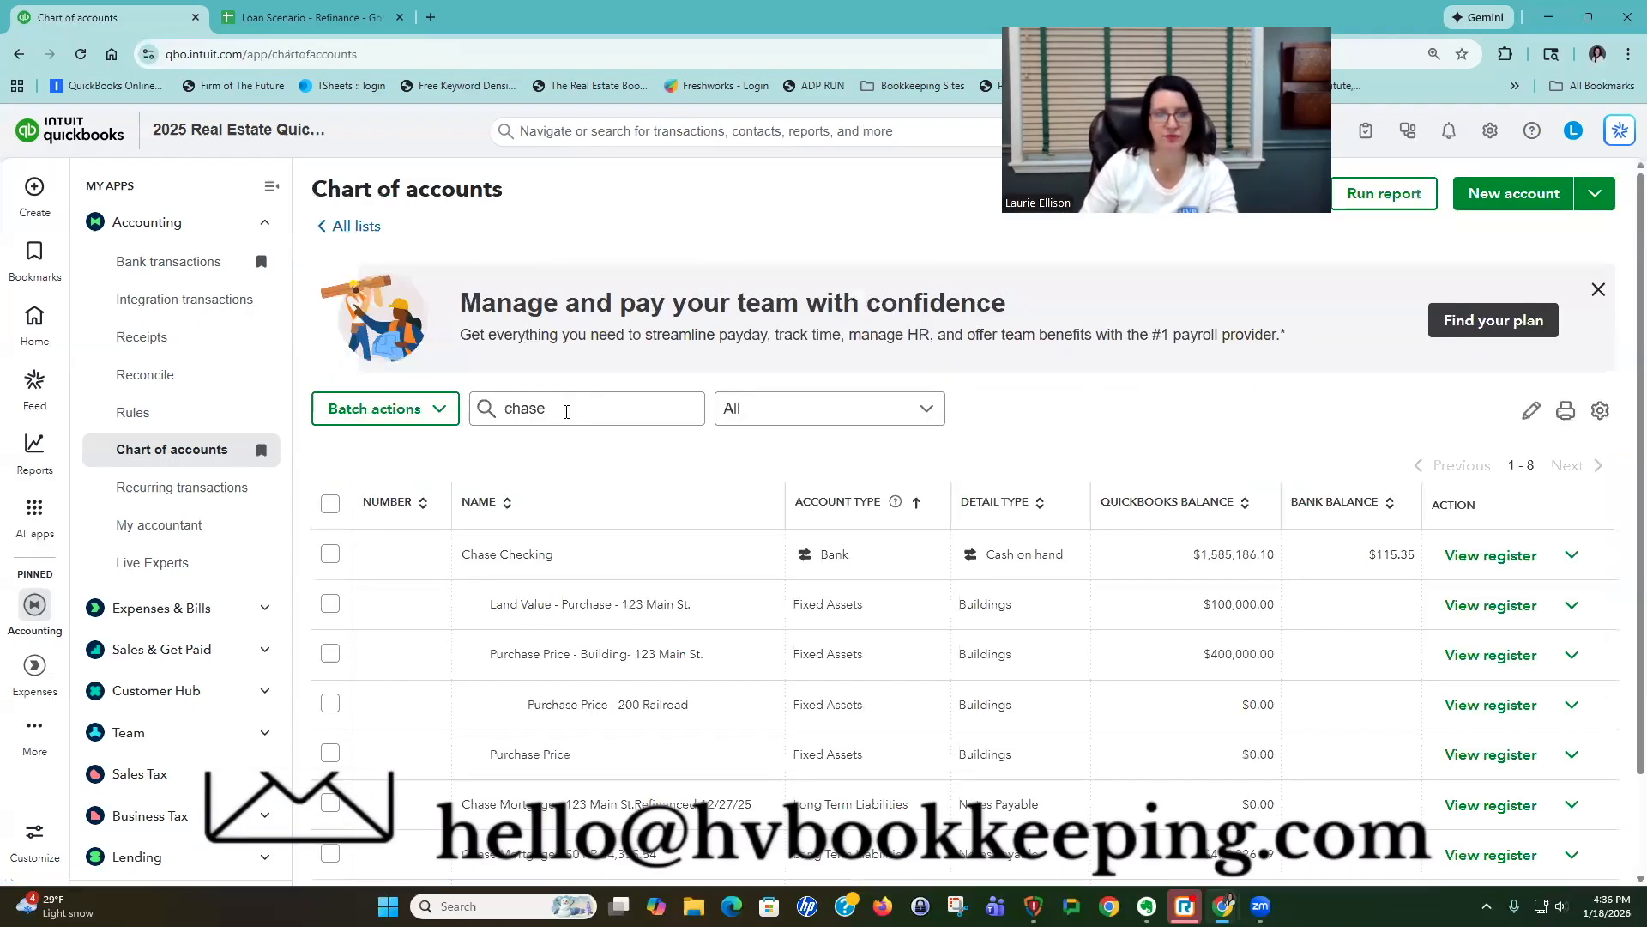
{"action": "left_click", "coordinate": [567, 411]}
{"action": "key", "text": "BackSpace"}
{"action": "key", "text": "BackSpace"}
{"action": "key", "text": "BackSpace"}
{"action": "key", "text": "BackSpace"}
{"action": "key", "text": "BackSpace"}
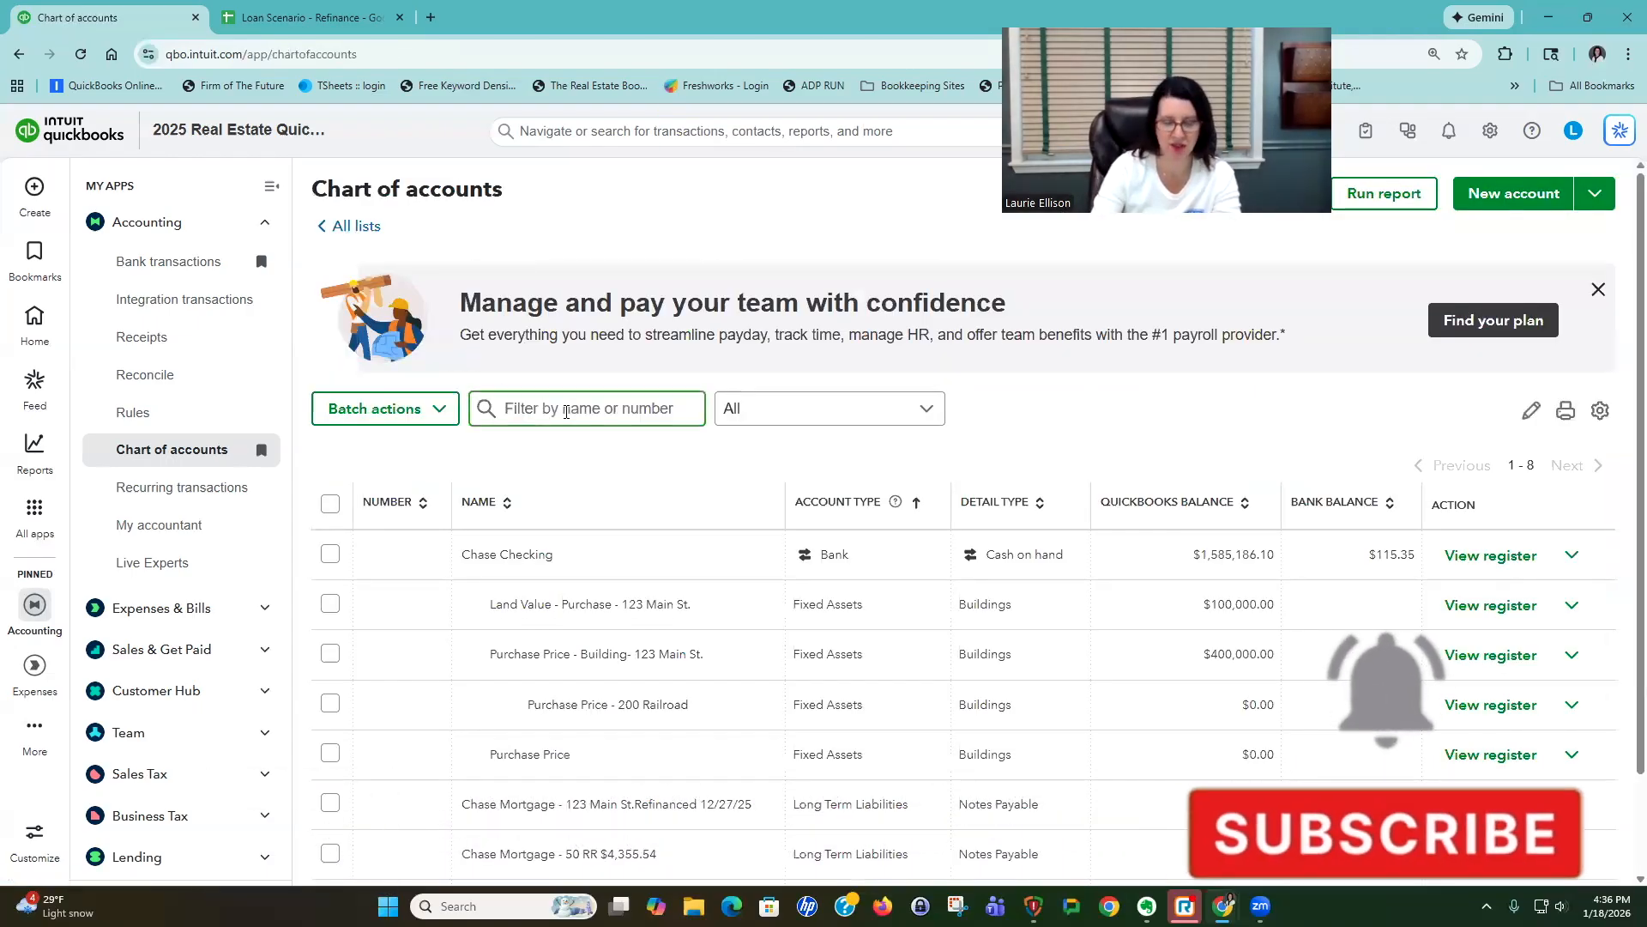
{"action": "type", "text": "p"}
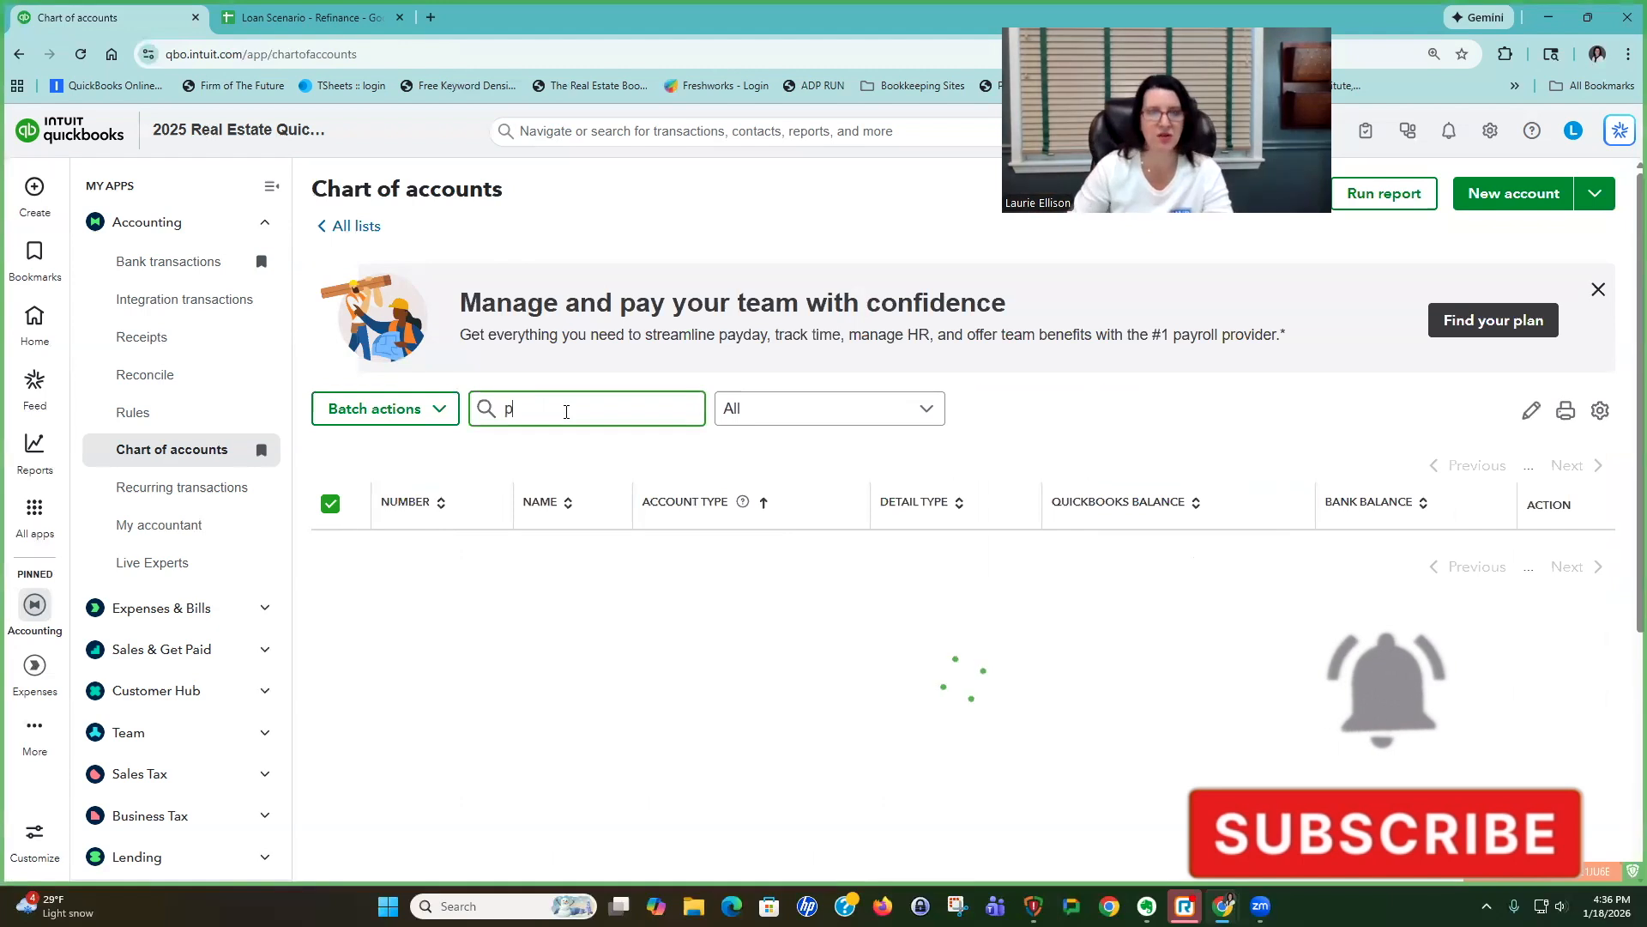
{"action": "type", "text": "rovid"}
{"action": "scroll", "coordinate": [987, 434], "scroll_direction": "down", "scroll_amount": 1}
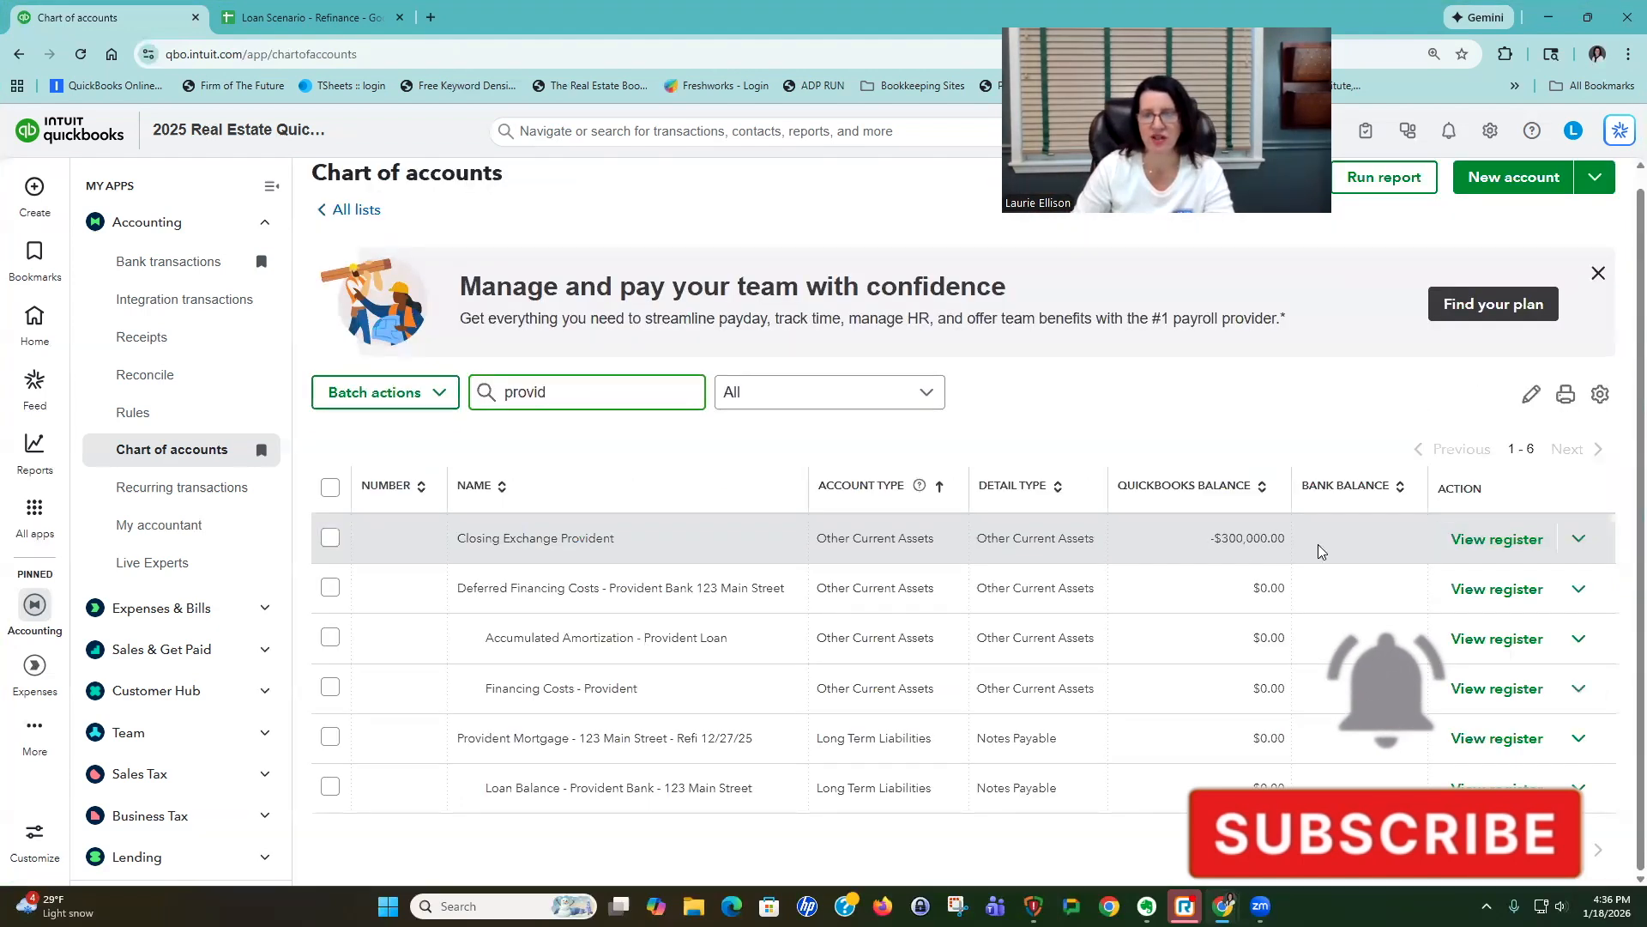
{"action": "left_click", "coordinate": [1474, 546]}
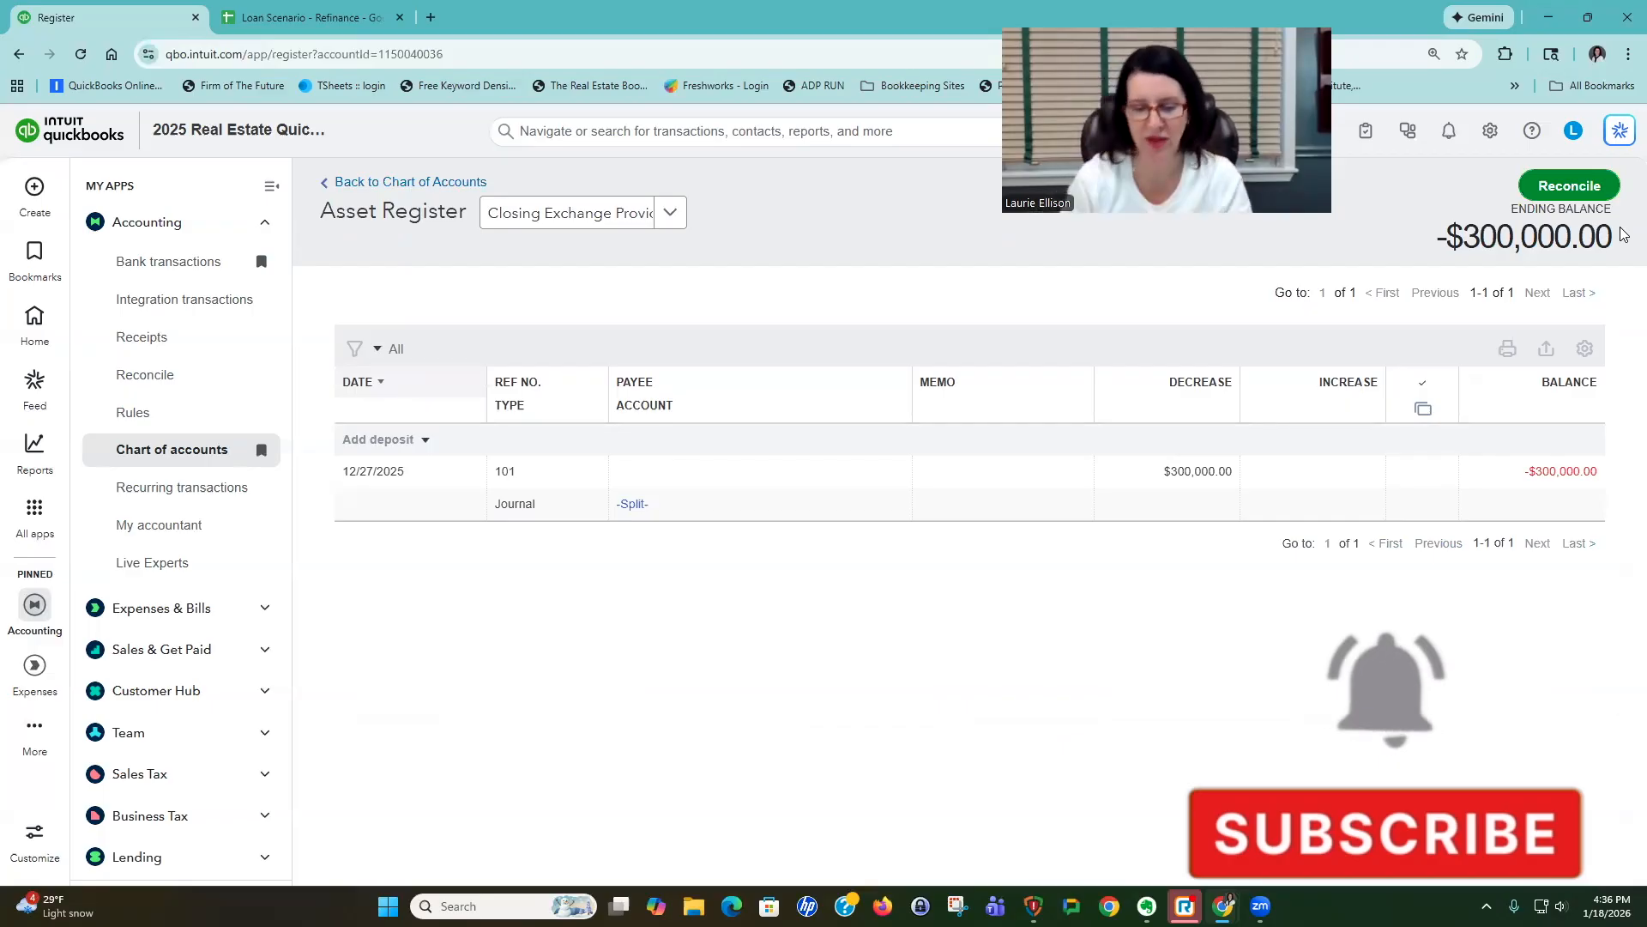
Switch to the Loan Scenario - Refinance spreadsheet and fill the Payoff of Existing Loan amount cell with green.
{"action": "left_click", "coordinate": [309, 17]}
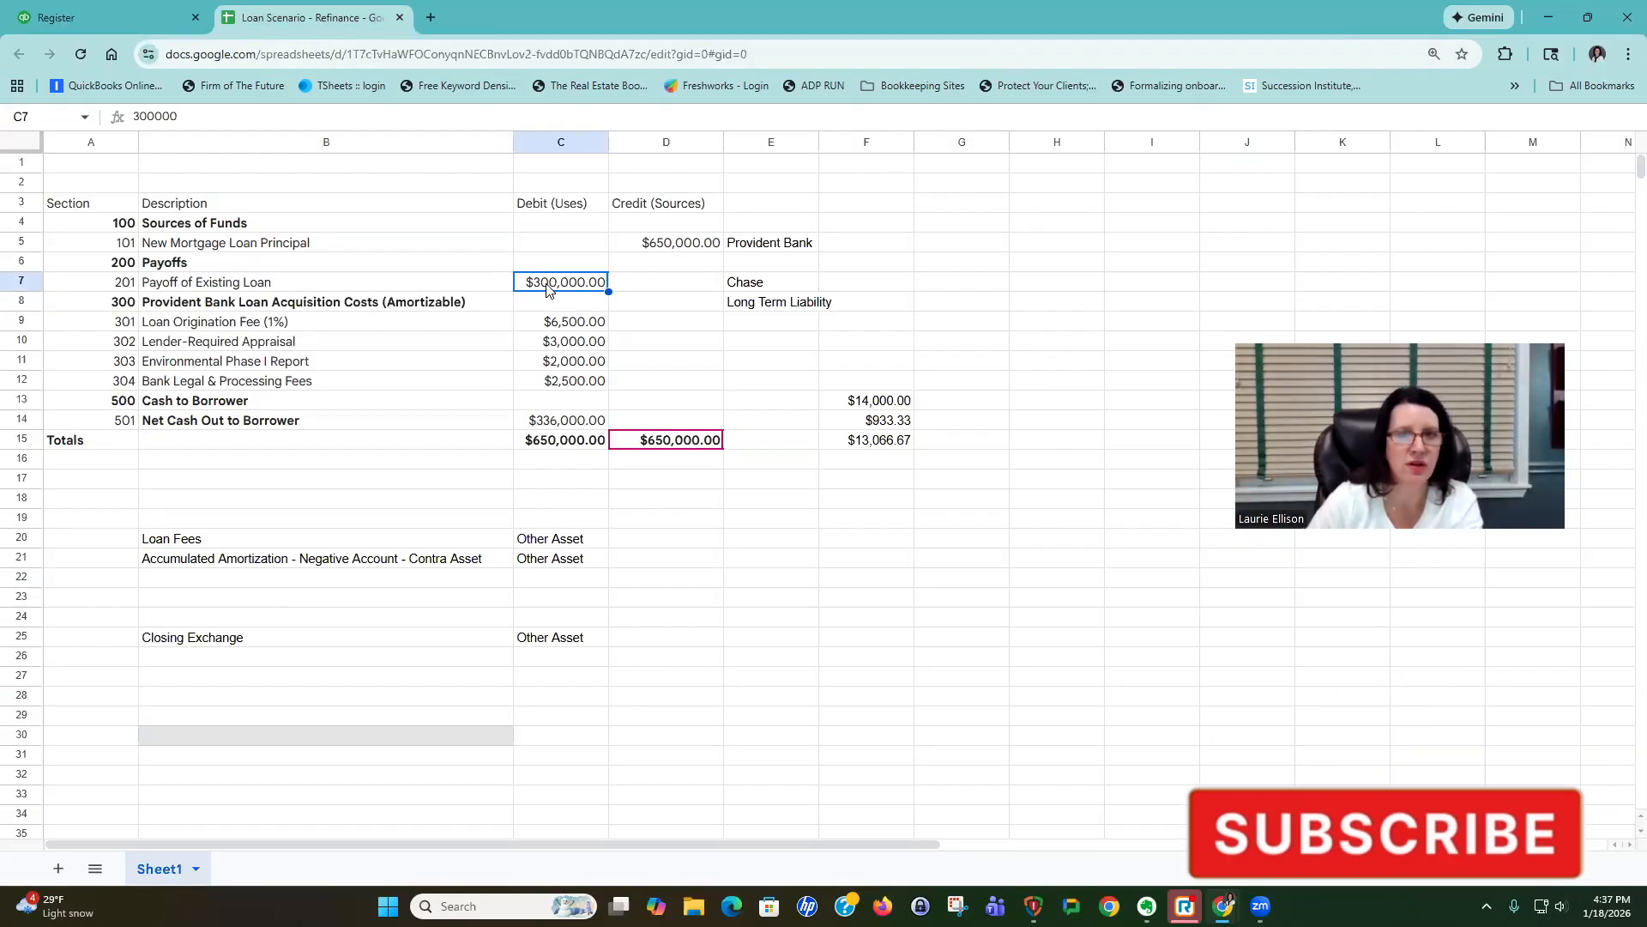
{"action": "left_click", "coordinate": [701, 247]}
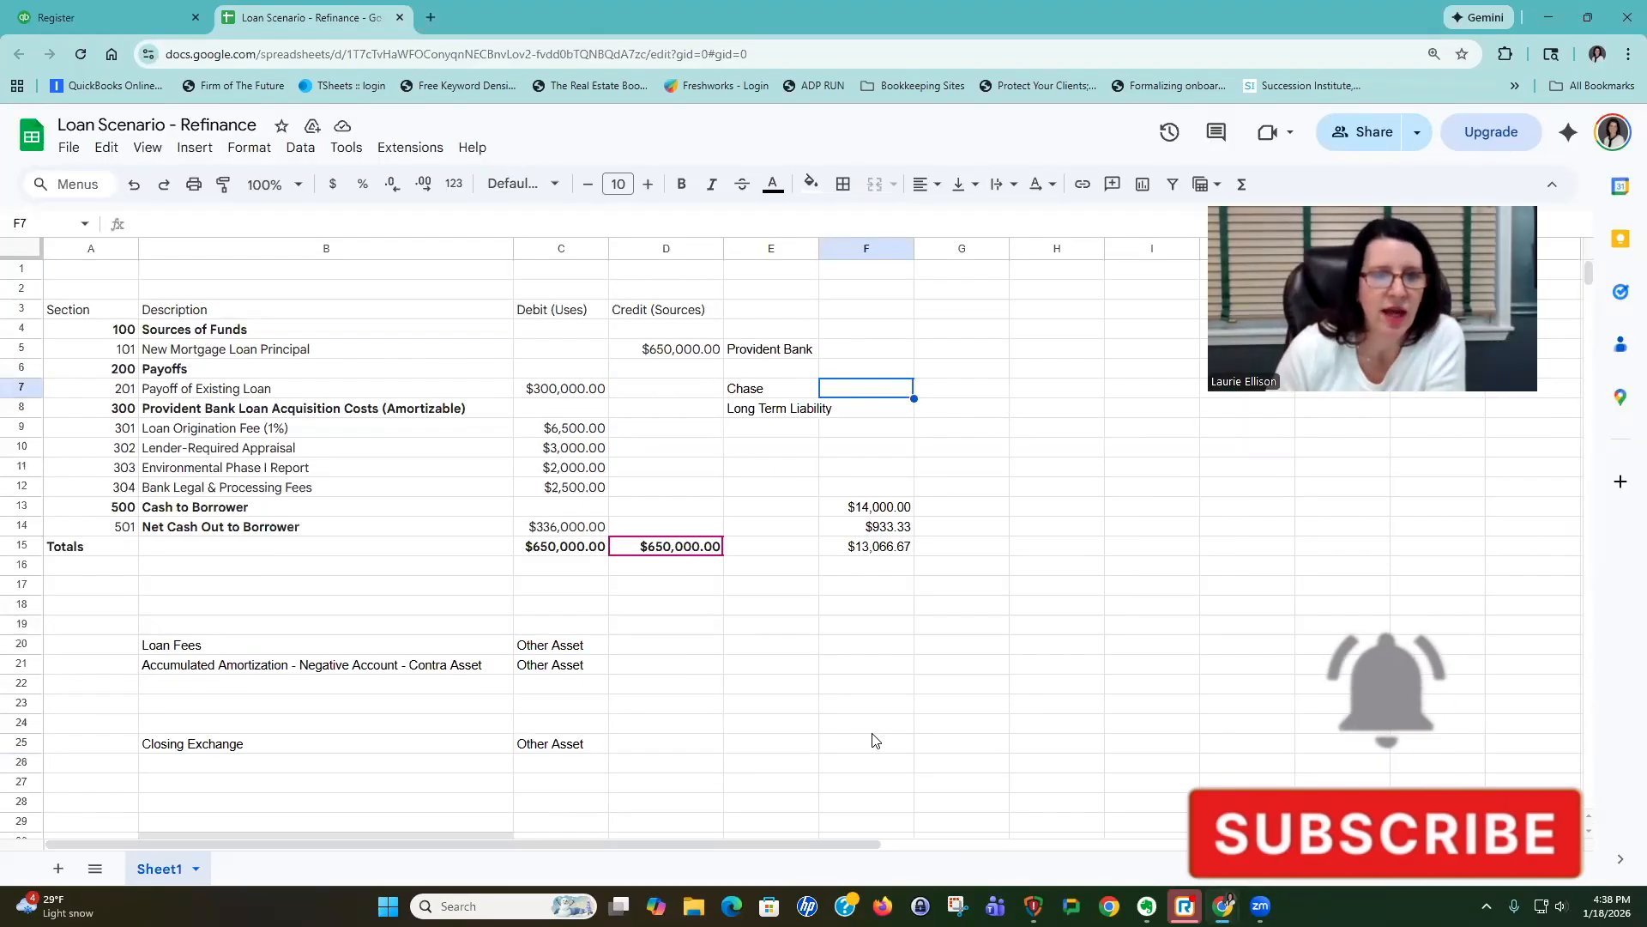
{"action": "left_click", "coordinate": [573, 397]}
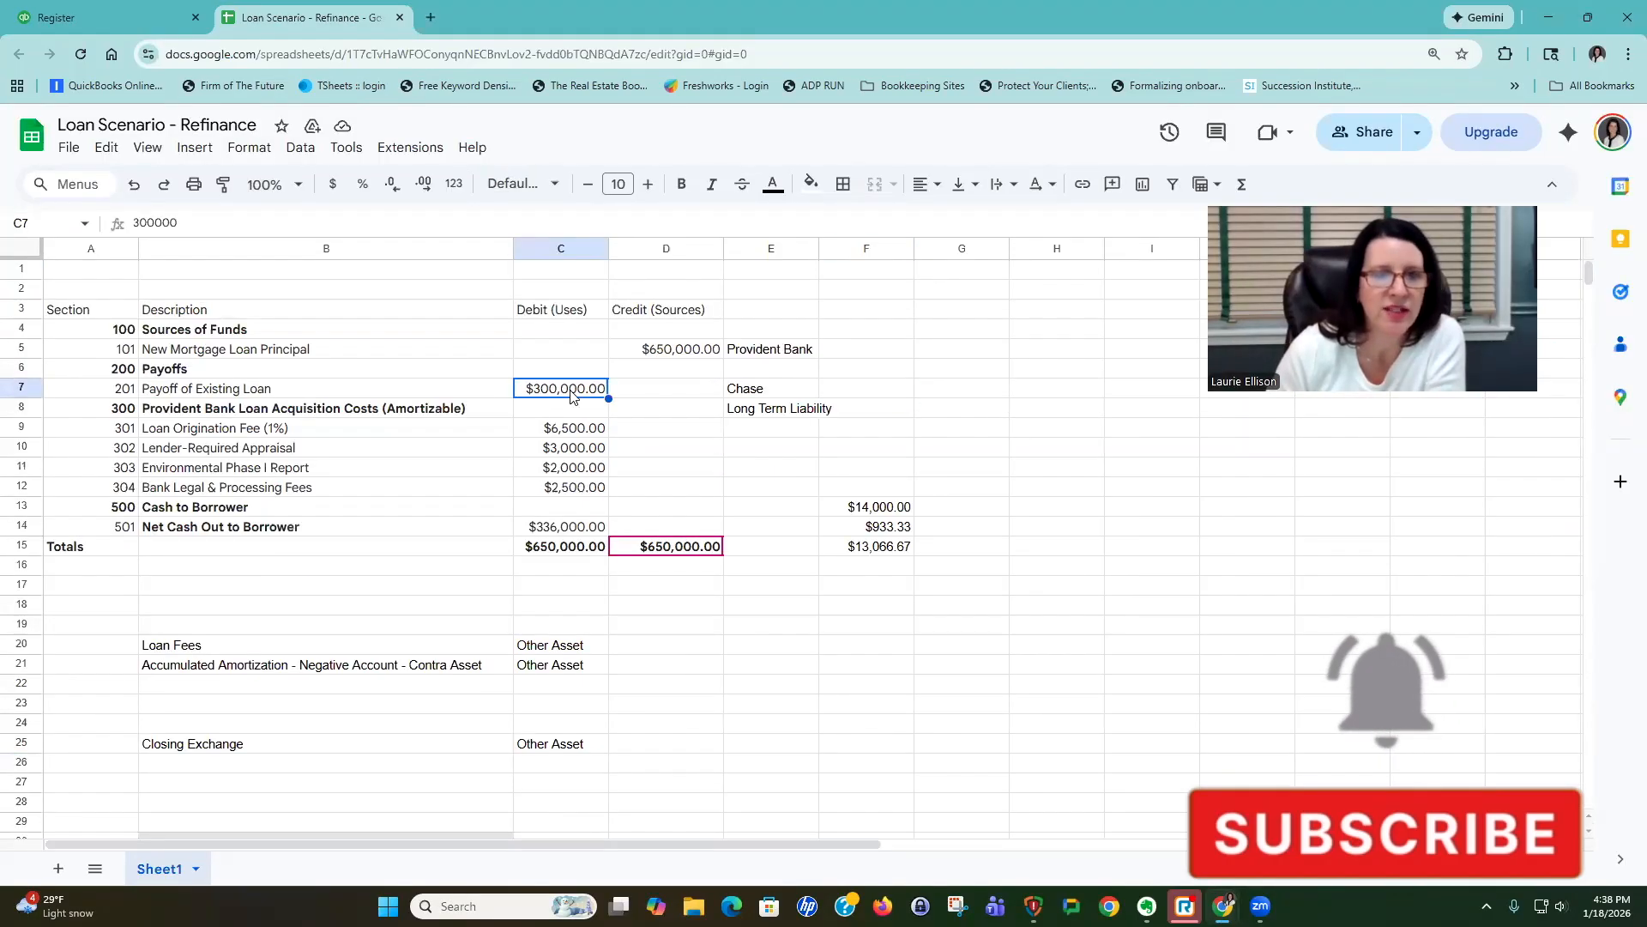
{"action": "left_click", "coordinate": [812, 184]}
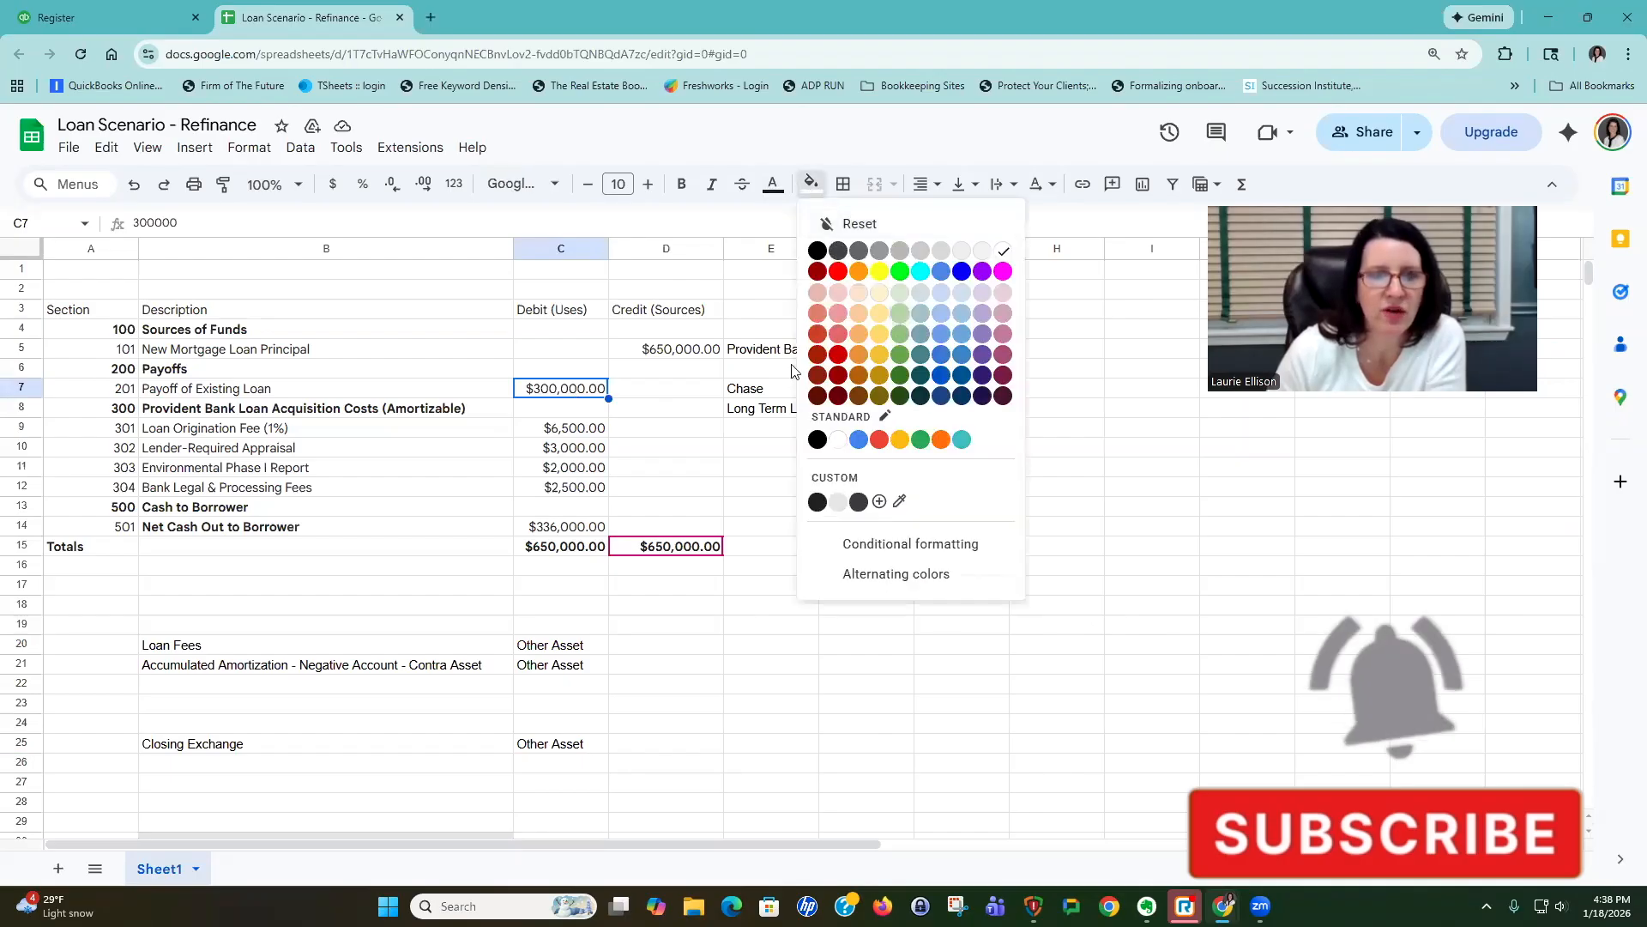
{"action": "left_click", "coordinate": [900, 313]}
{"action": "left_click", "coordinate": [666, 389]}
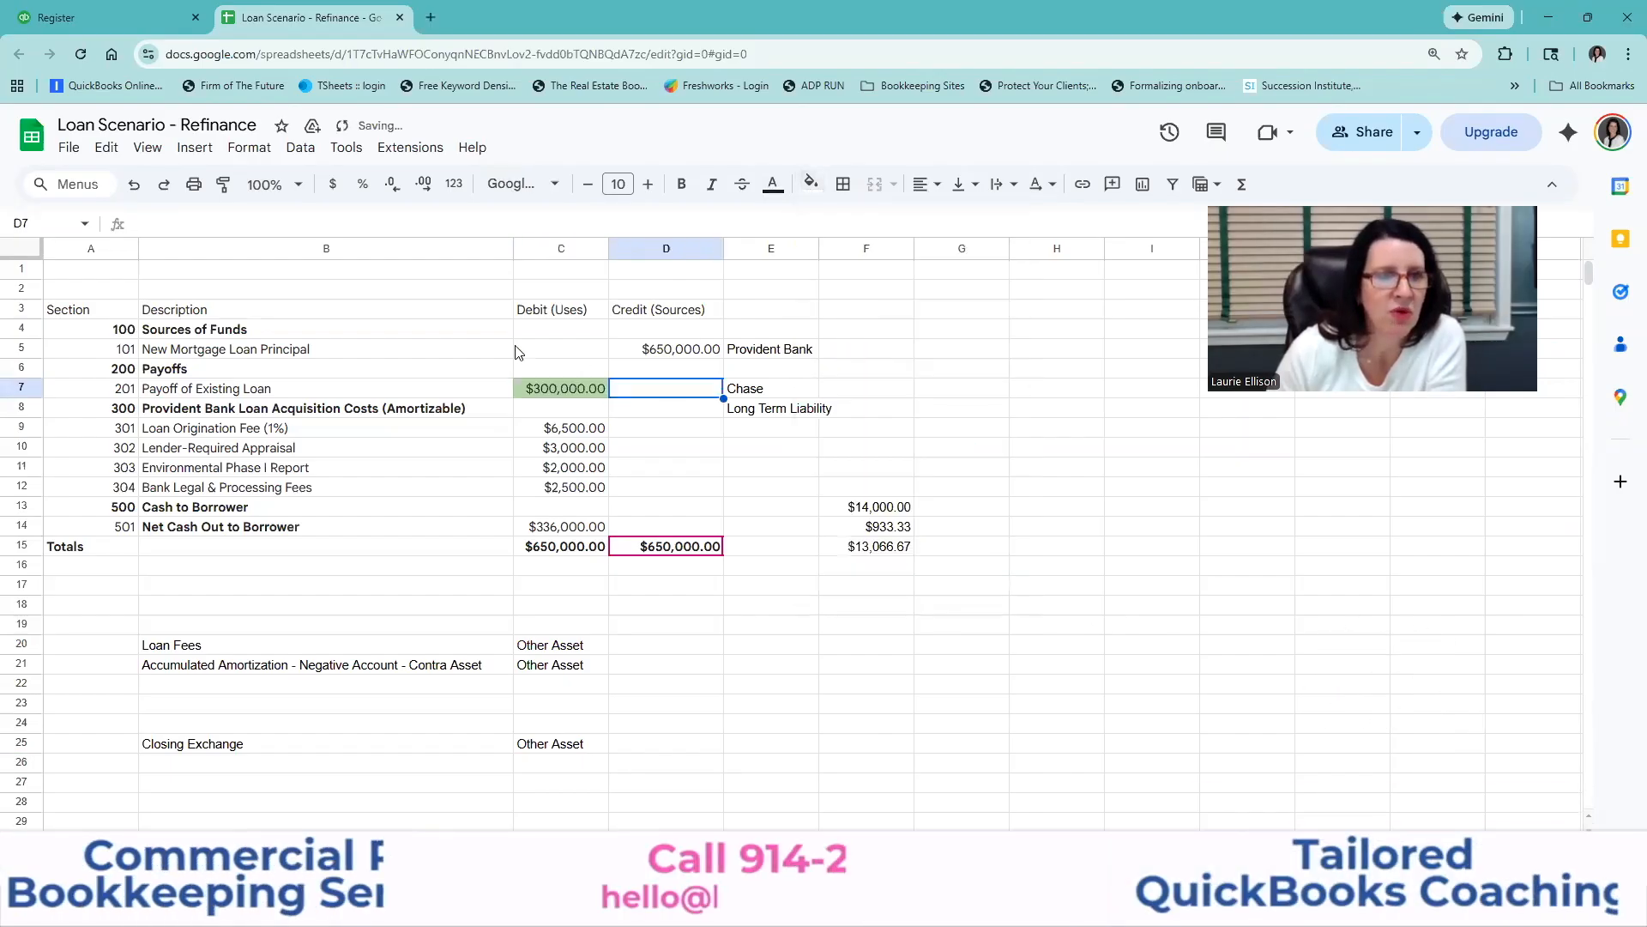
Return to QuickBooks, open the Loan Balance - Provident Bank - 123 Main Street register and start a journal entry dated 12/27/2025.
{"action": "left_click", "coordinate": [700, 358]}
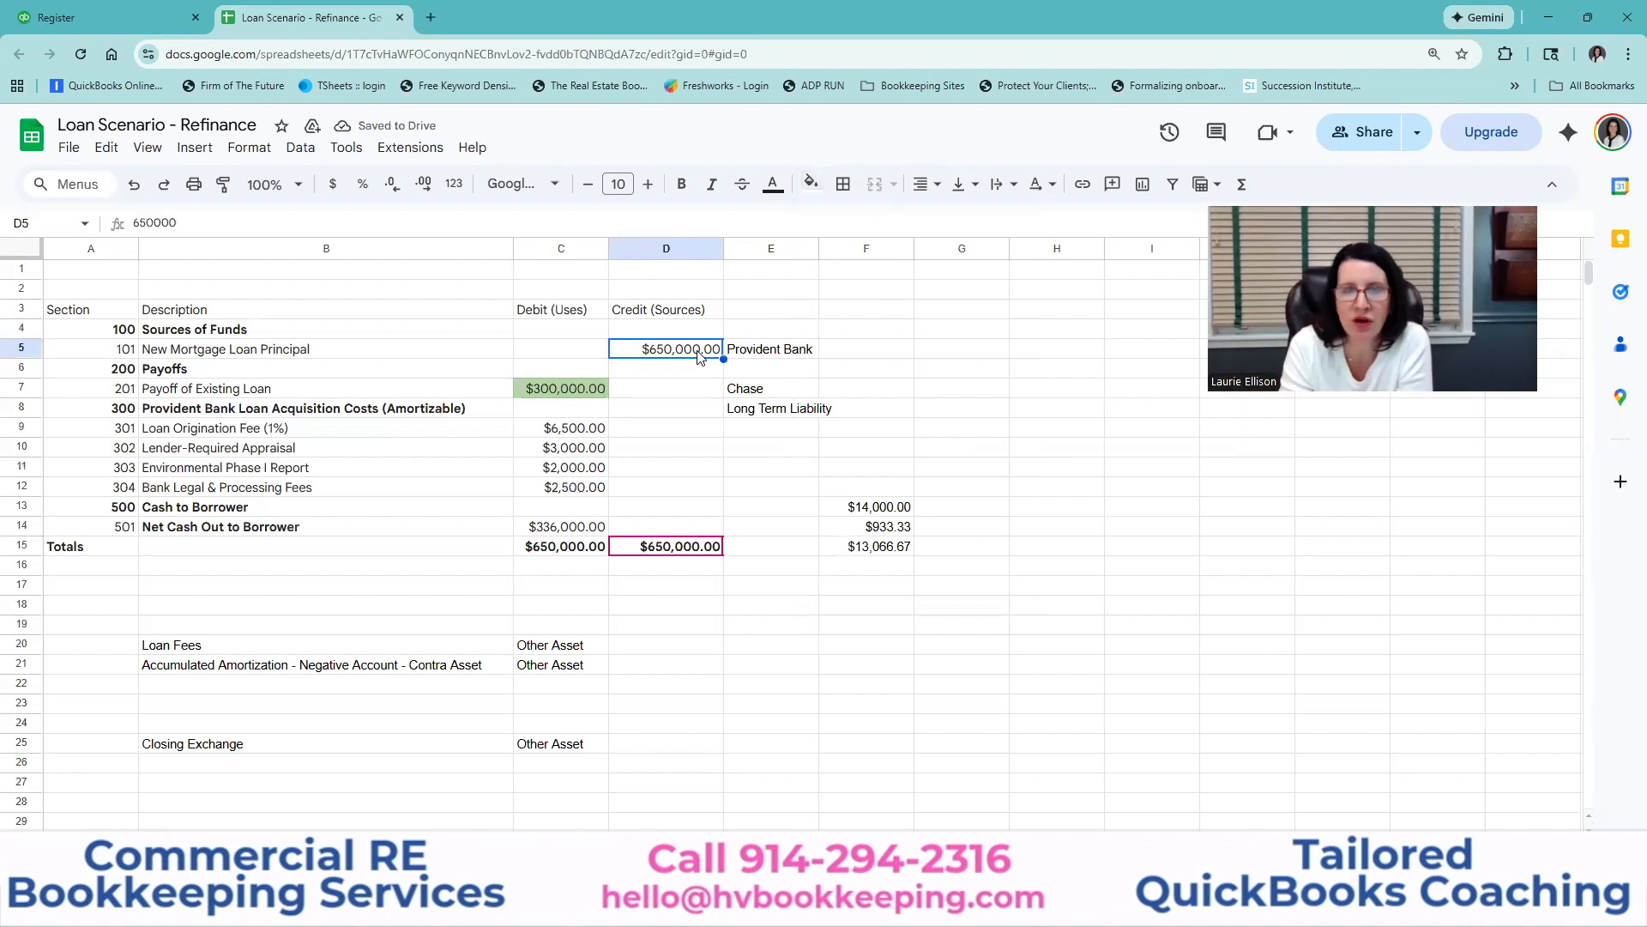
{"action": "left_click", "coordinate": [86, 17]}
{"action": "left_click", "coordinate": [455, 182]}
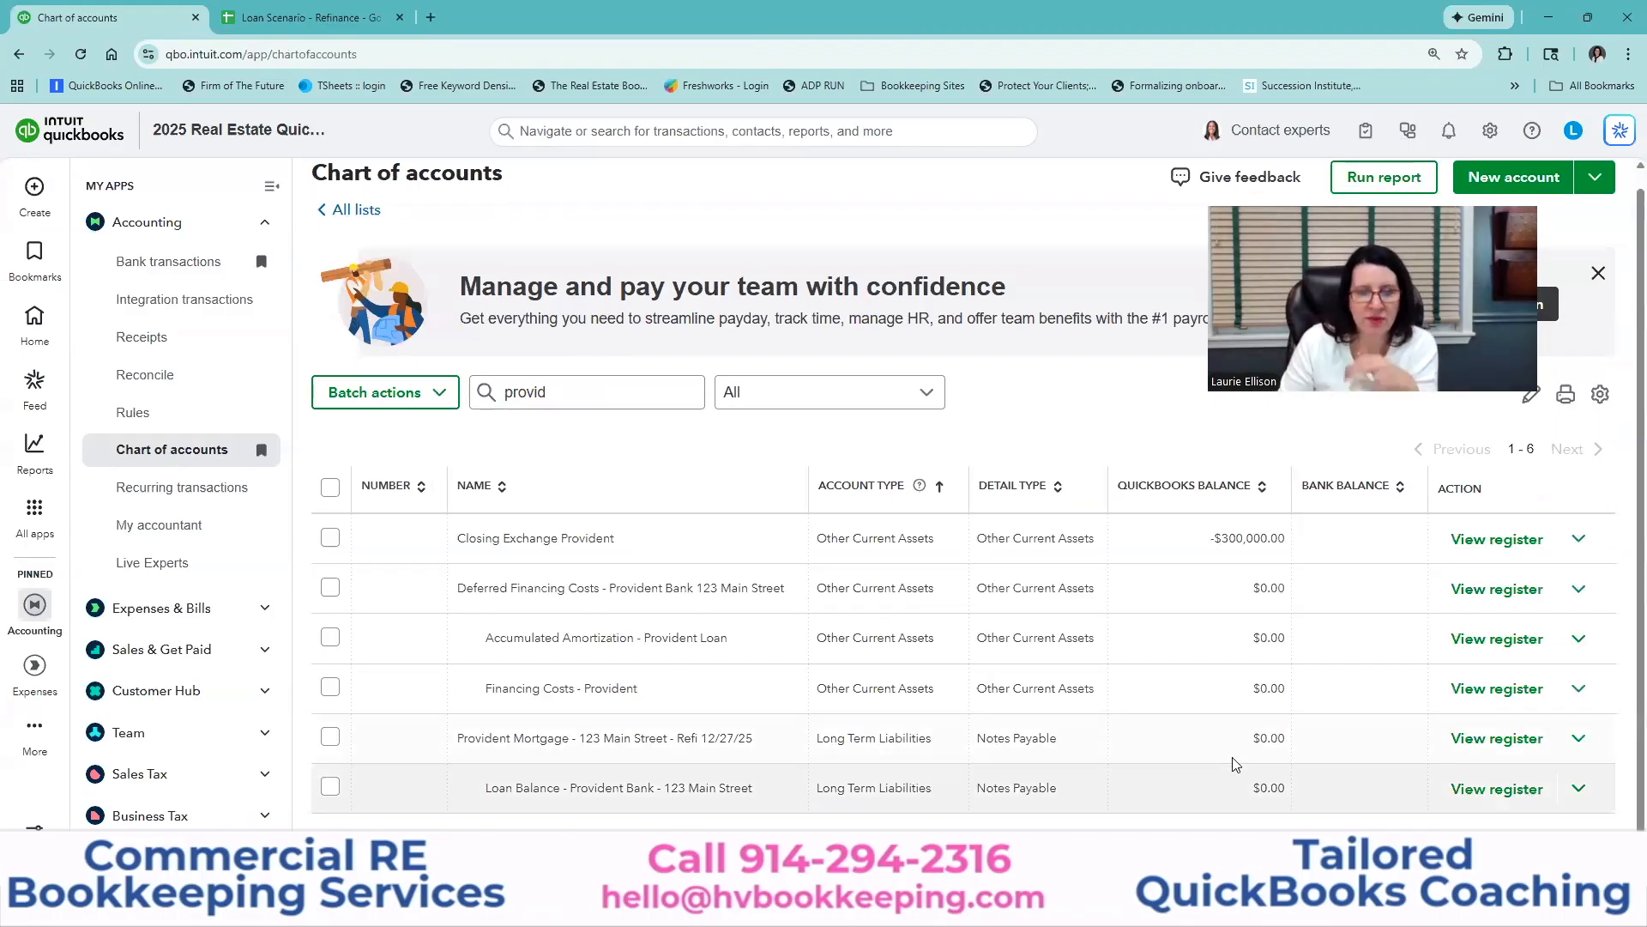
{"action": "left_click", "coordinate": [1505, 797]}
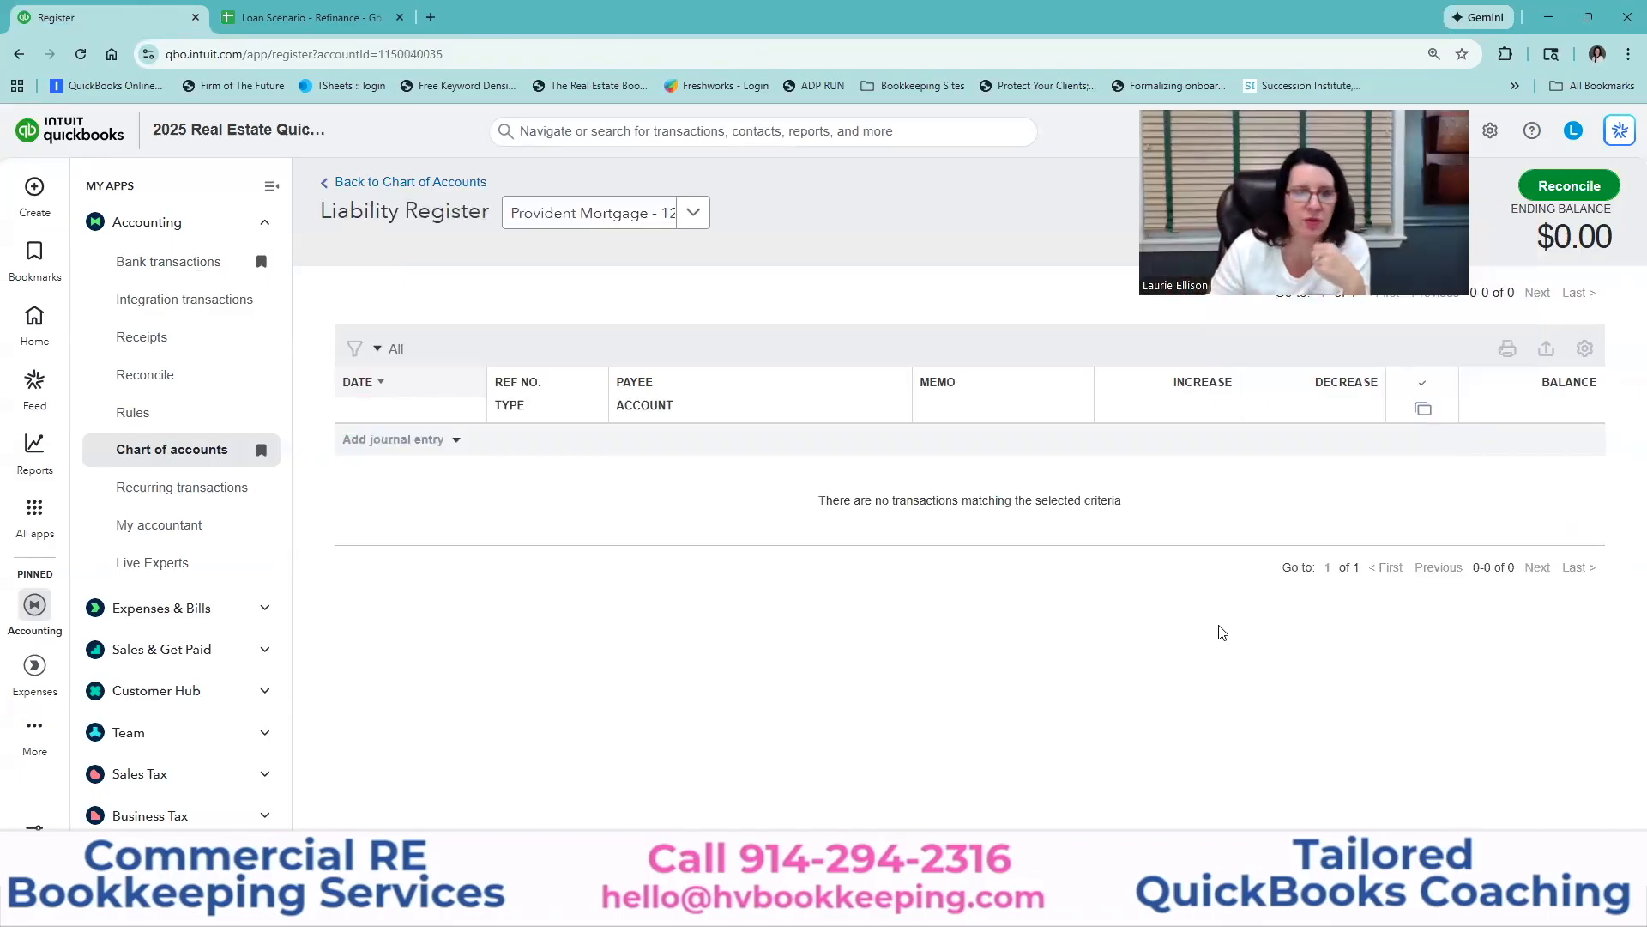
{"action": "left_click", "coordinate": [401, 438]}
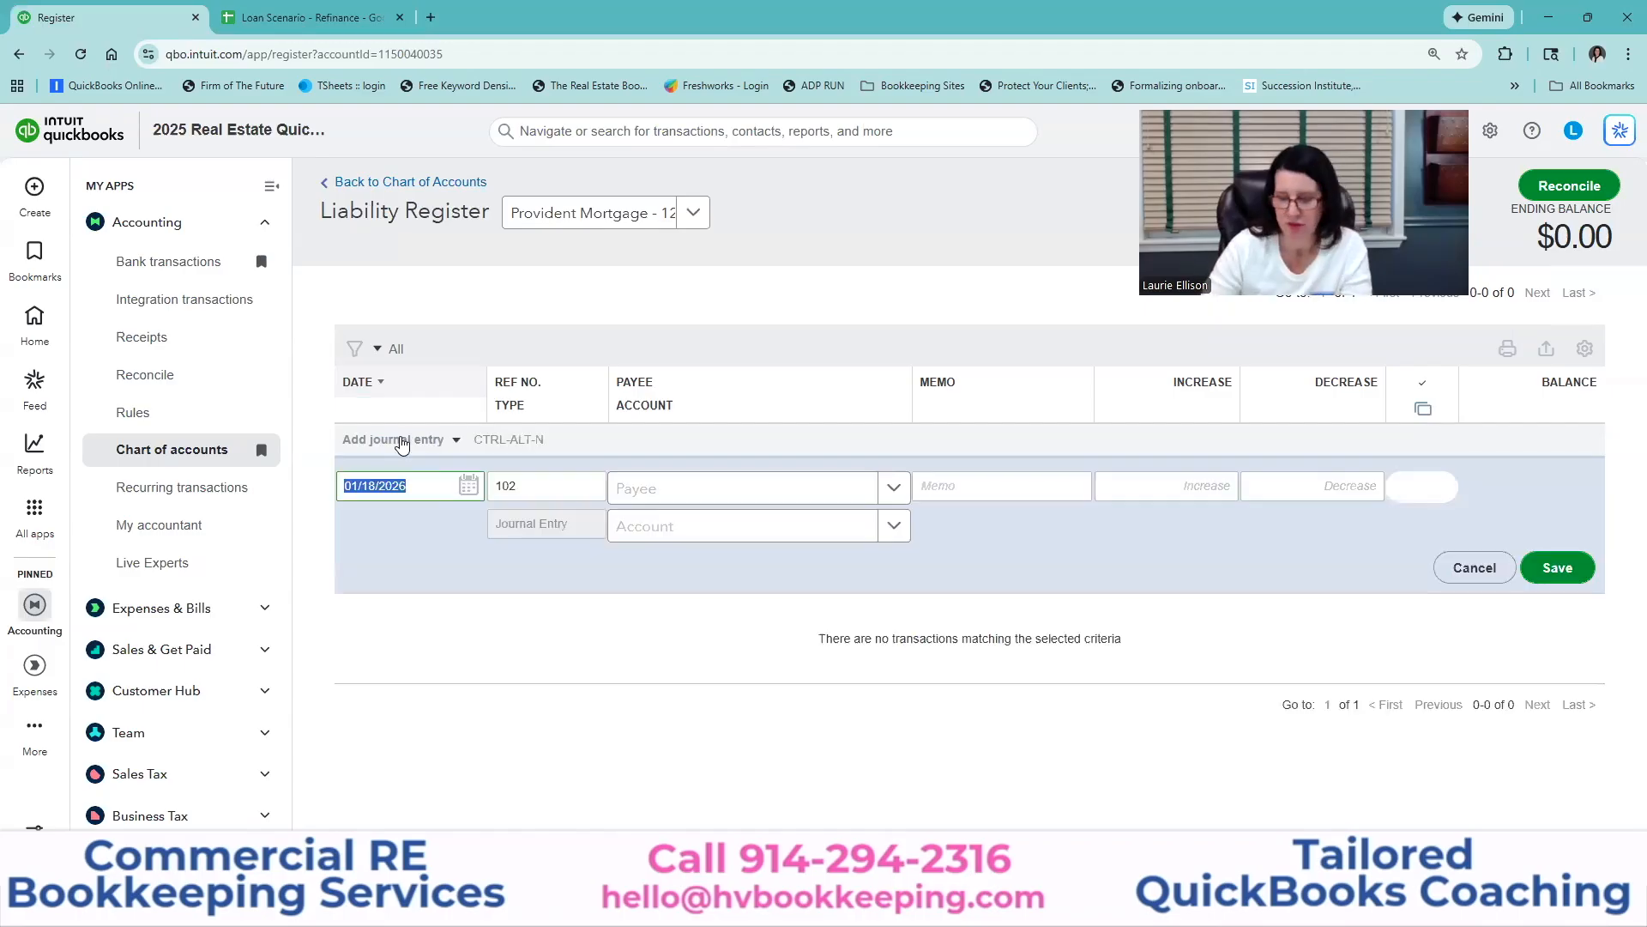
{"action": "type", "text": "12/27/25"}
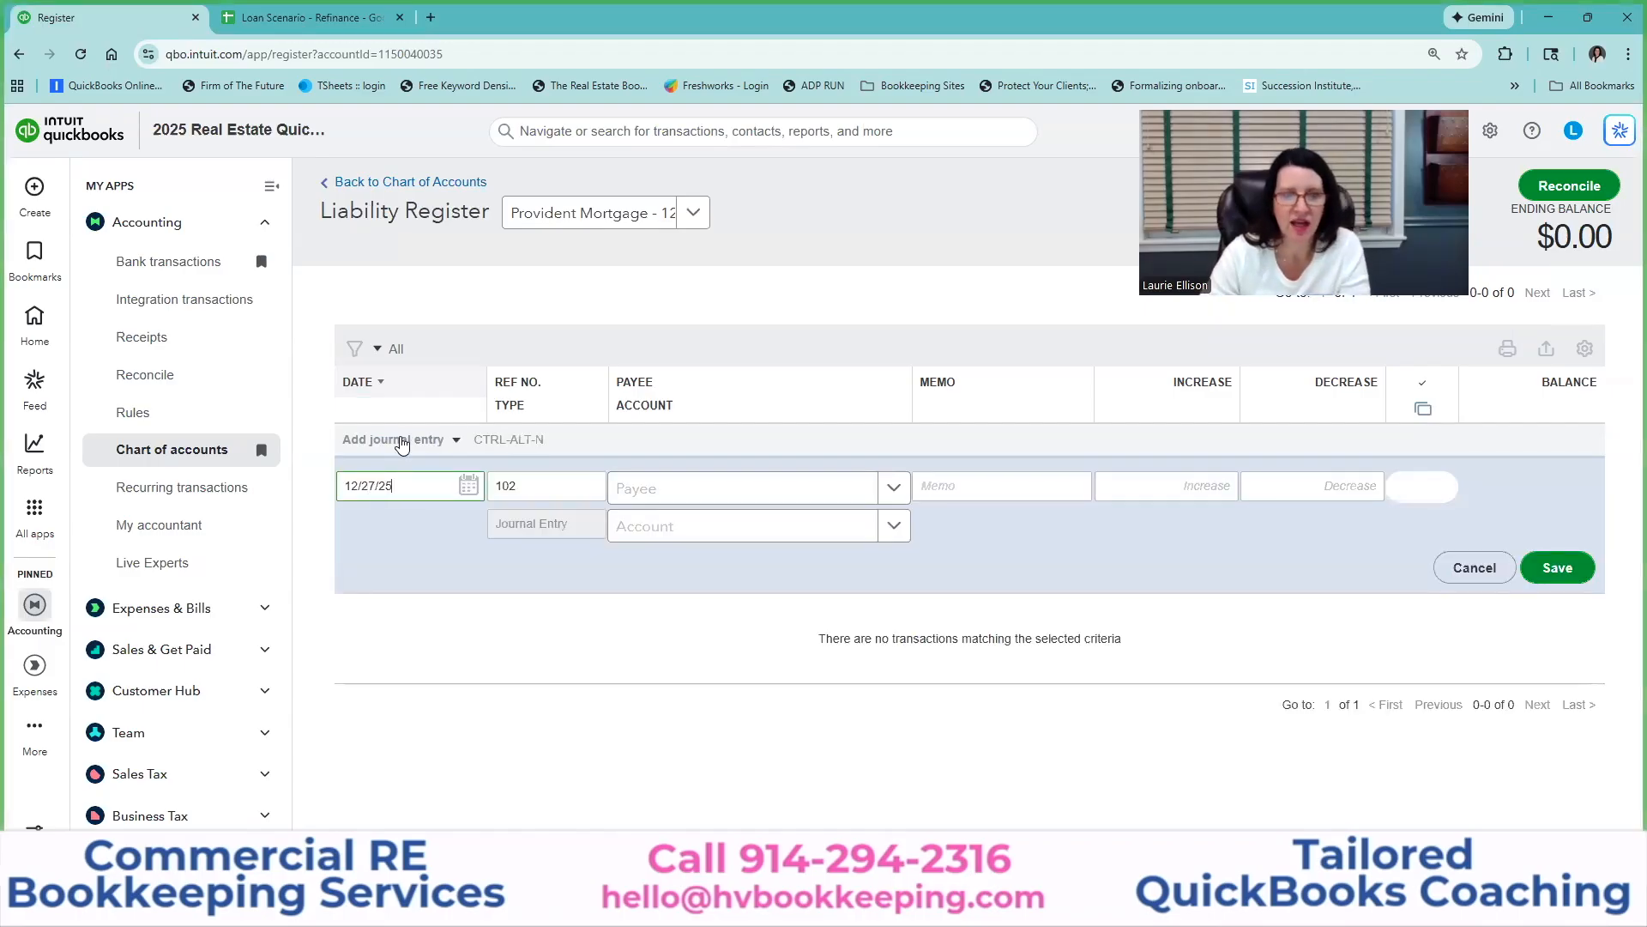
{"action": "key", "text": "Tab"}
{"action": "key", "text": "Tab"}
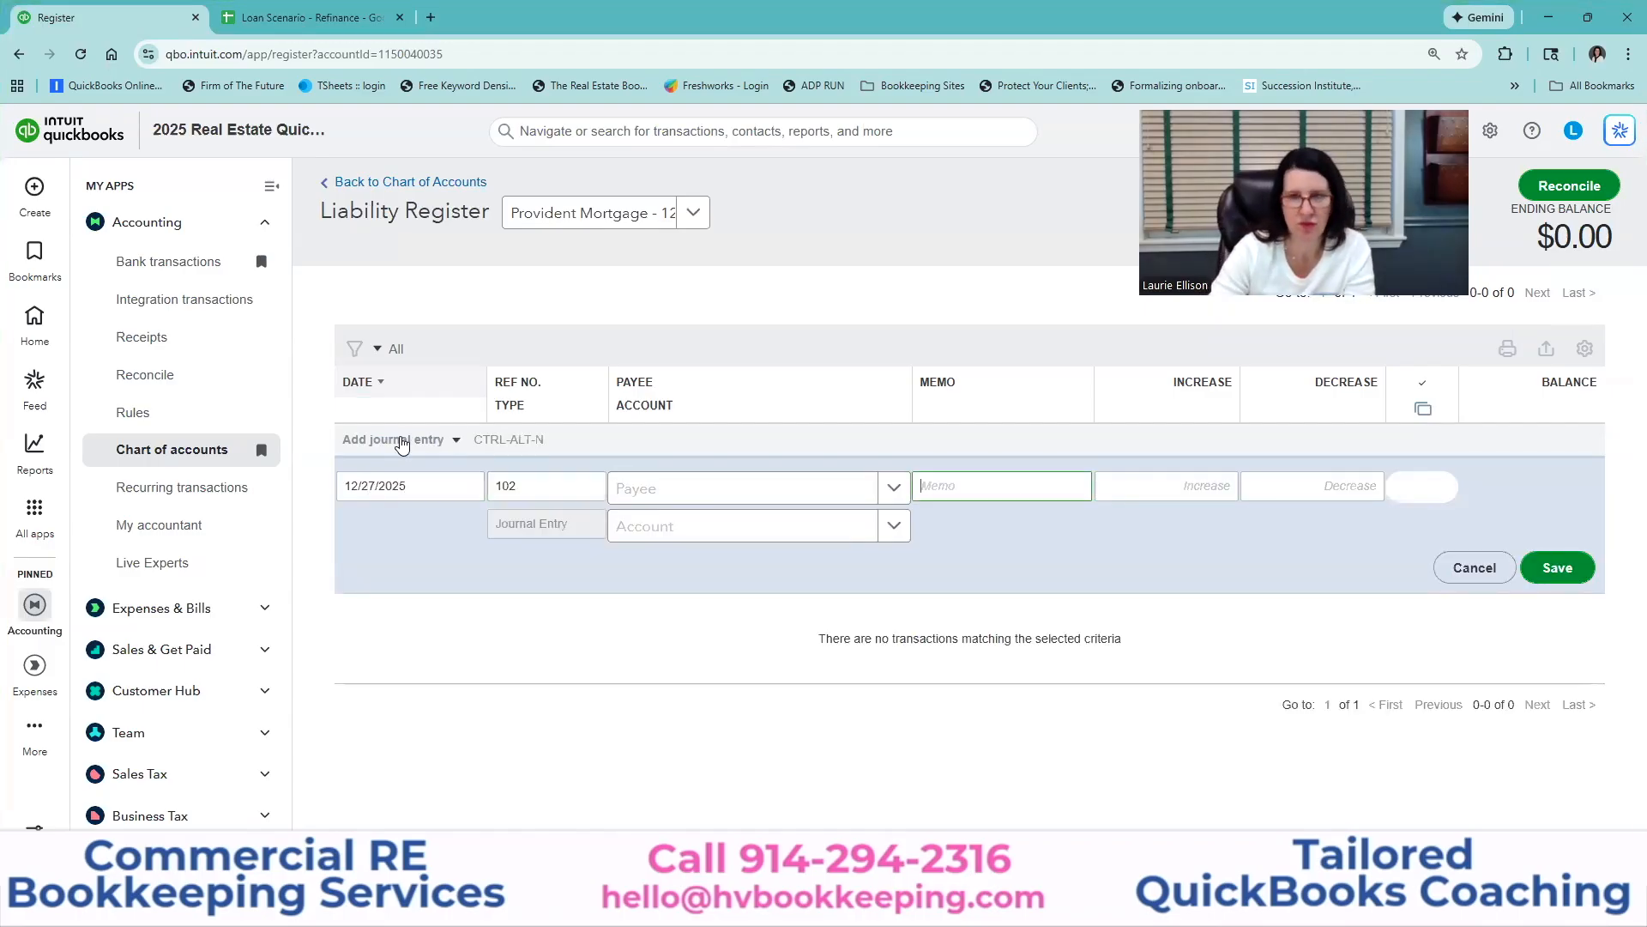
Give the journal entry the memo "New loan paid off Chase".
{"action": "type", "text": "New loan"}
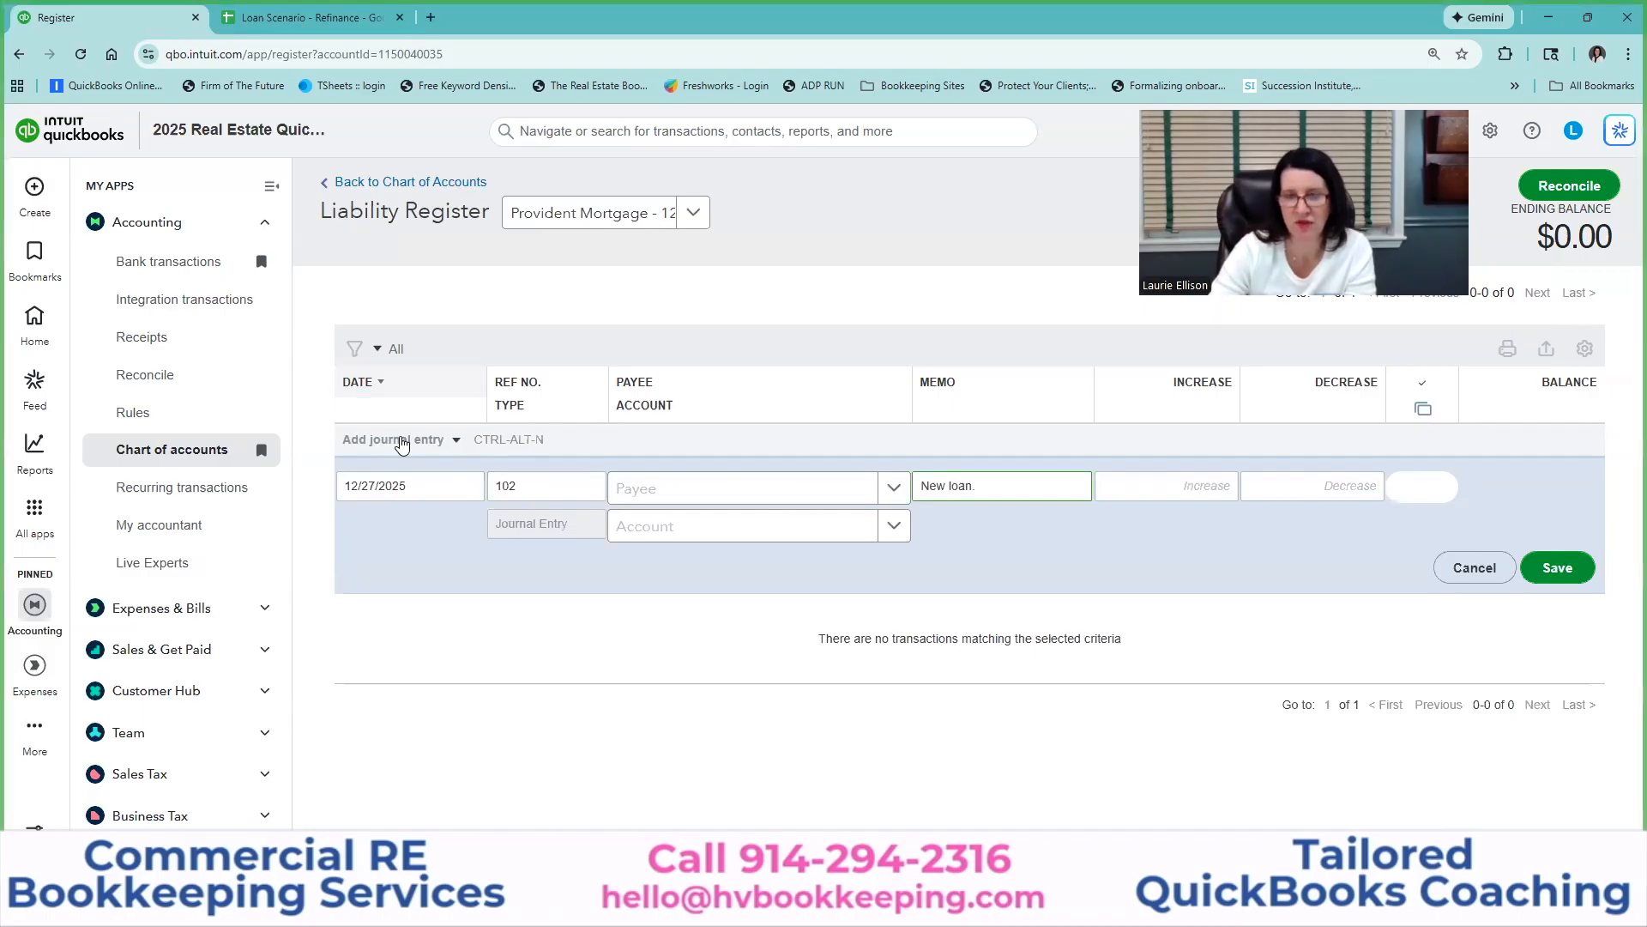
{"action": "type", "text": " paid of"}
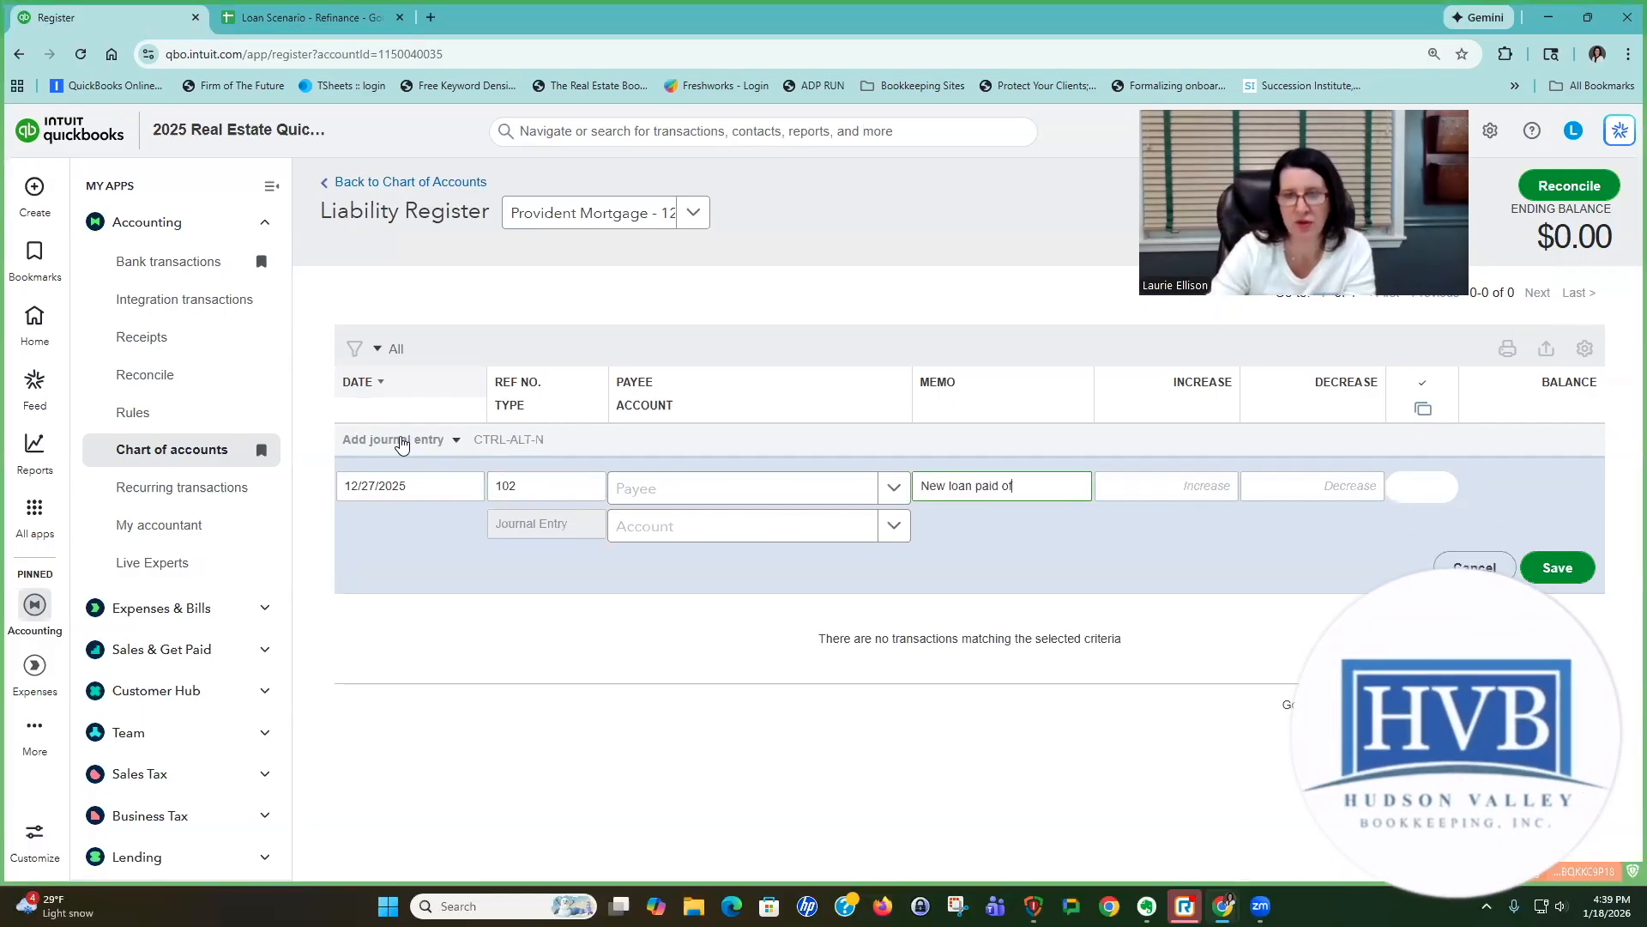
{"action": "type", "text": "f Chase"}
{"action": "key", "text": "Tab"}
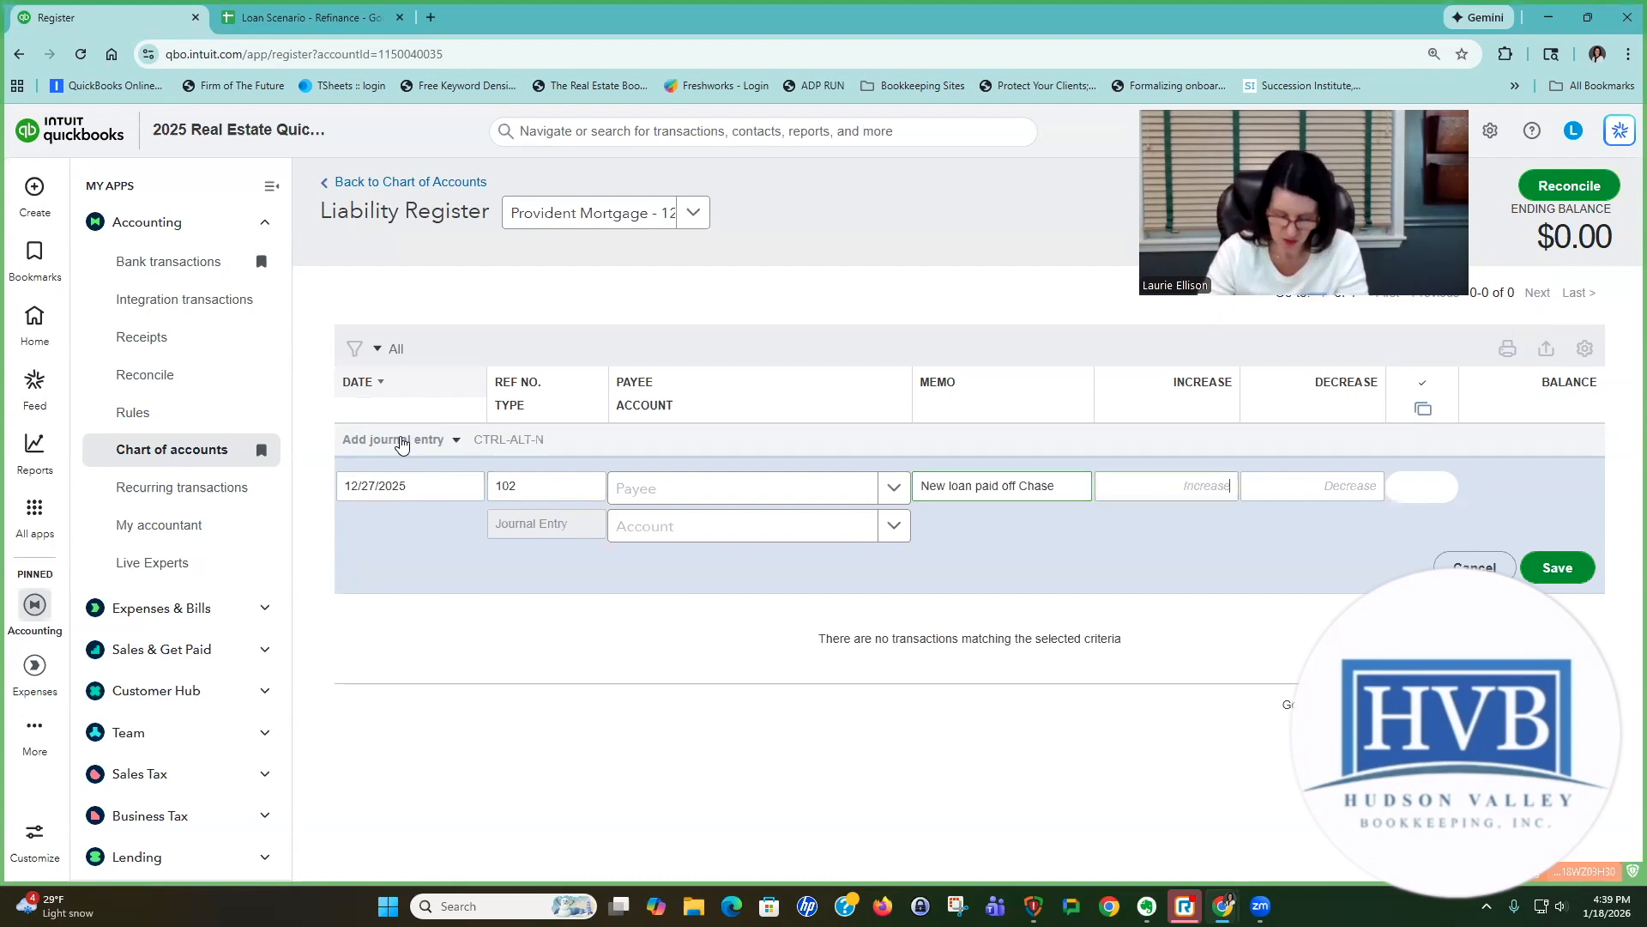
Set the entry's increase to 650,000, assign it to the Closing Exchange Provident account and save it.
{"action": "type", "text": "6500"}
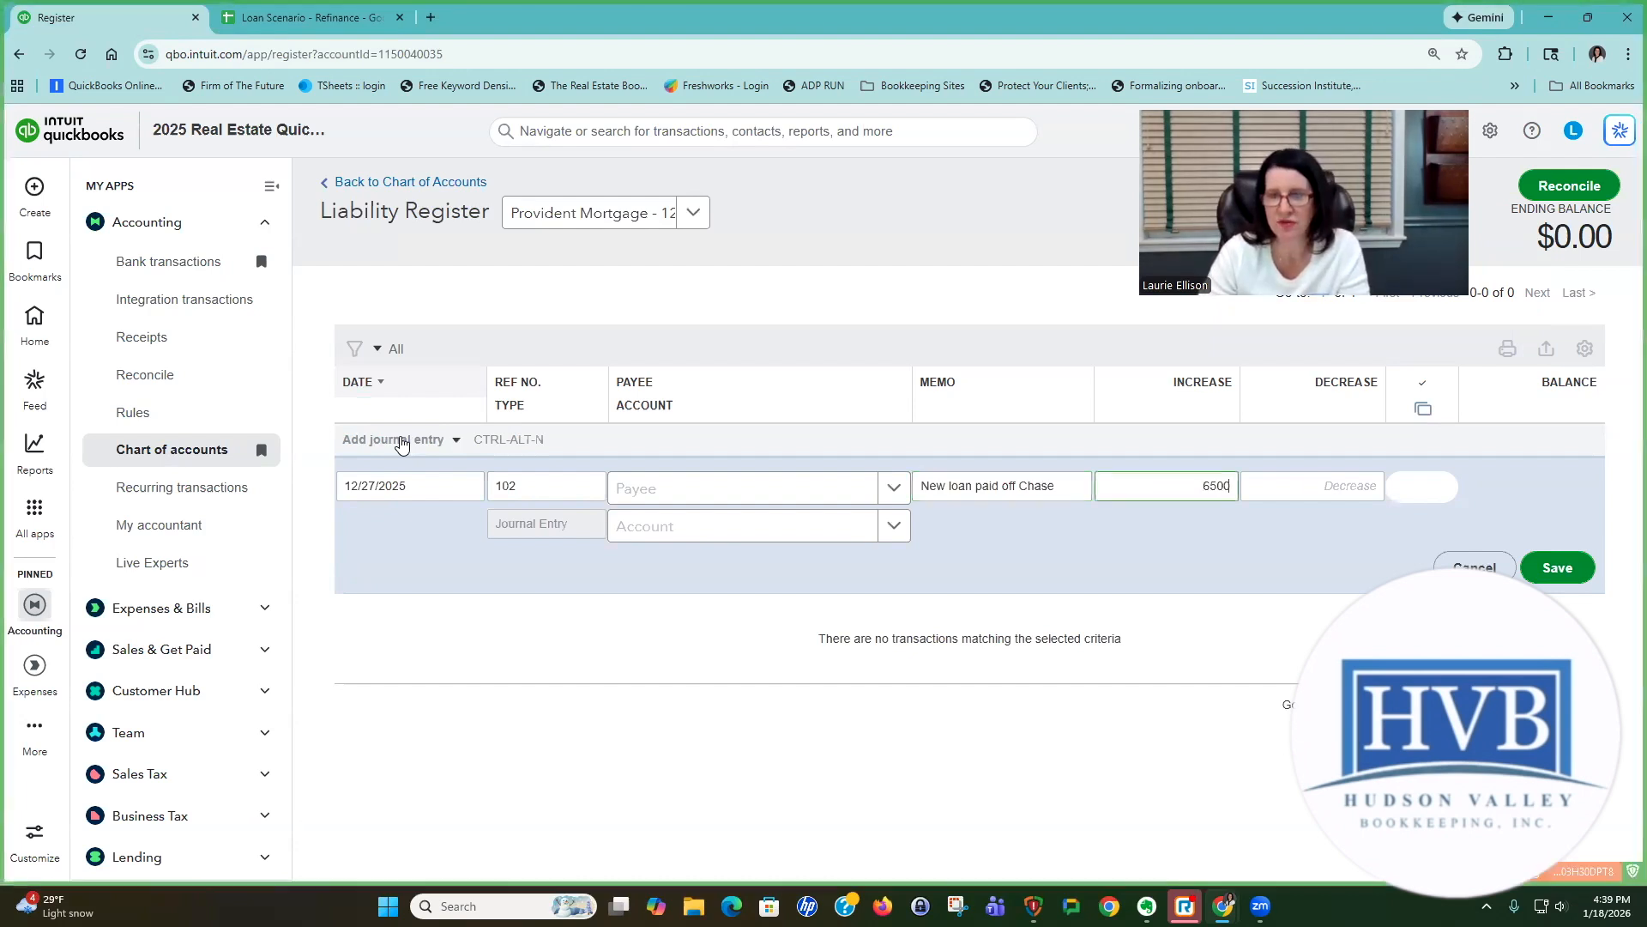
{"action": "type", "text": ",000"}
{"action": "key", "text": "Tab"}
{"action": "key", "text": "Tab"}
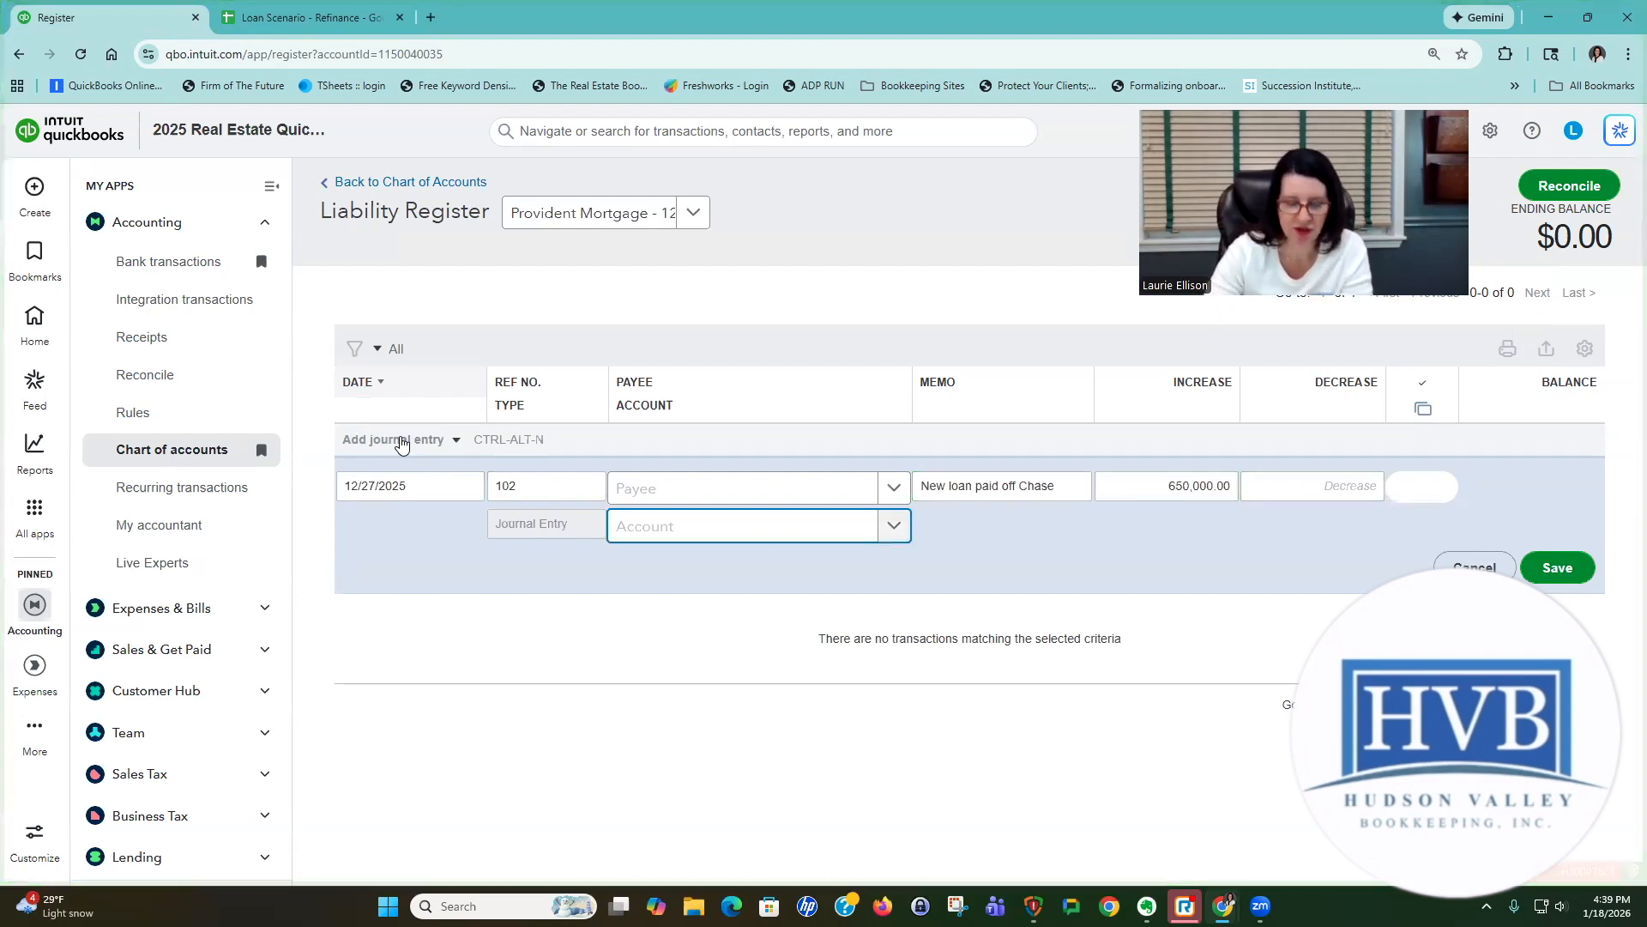
{"action": "type", "text": "provi"}
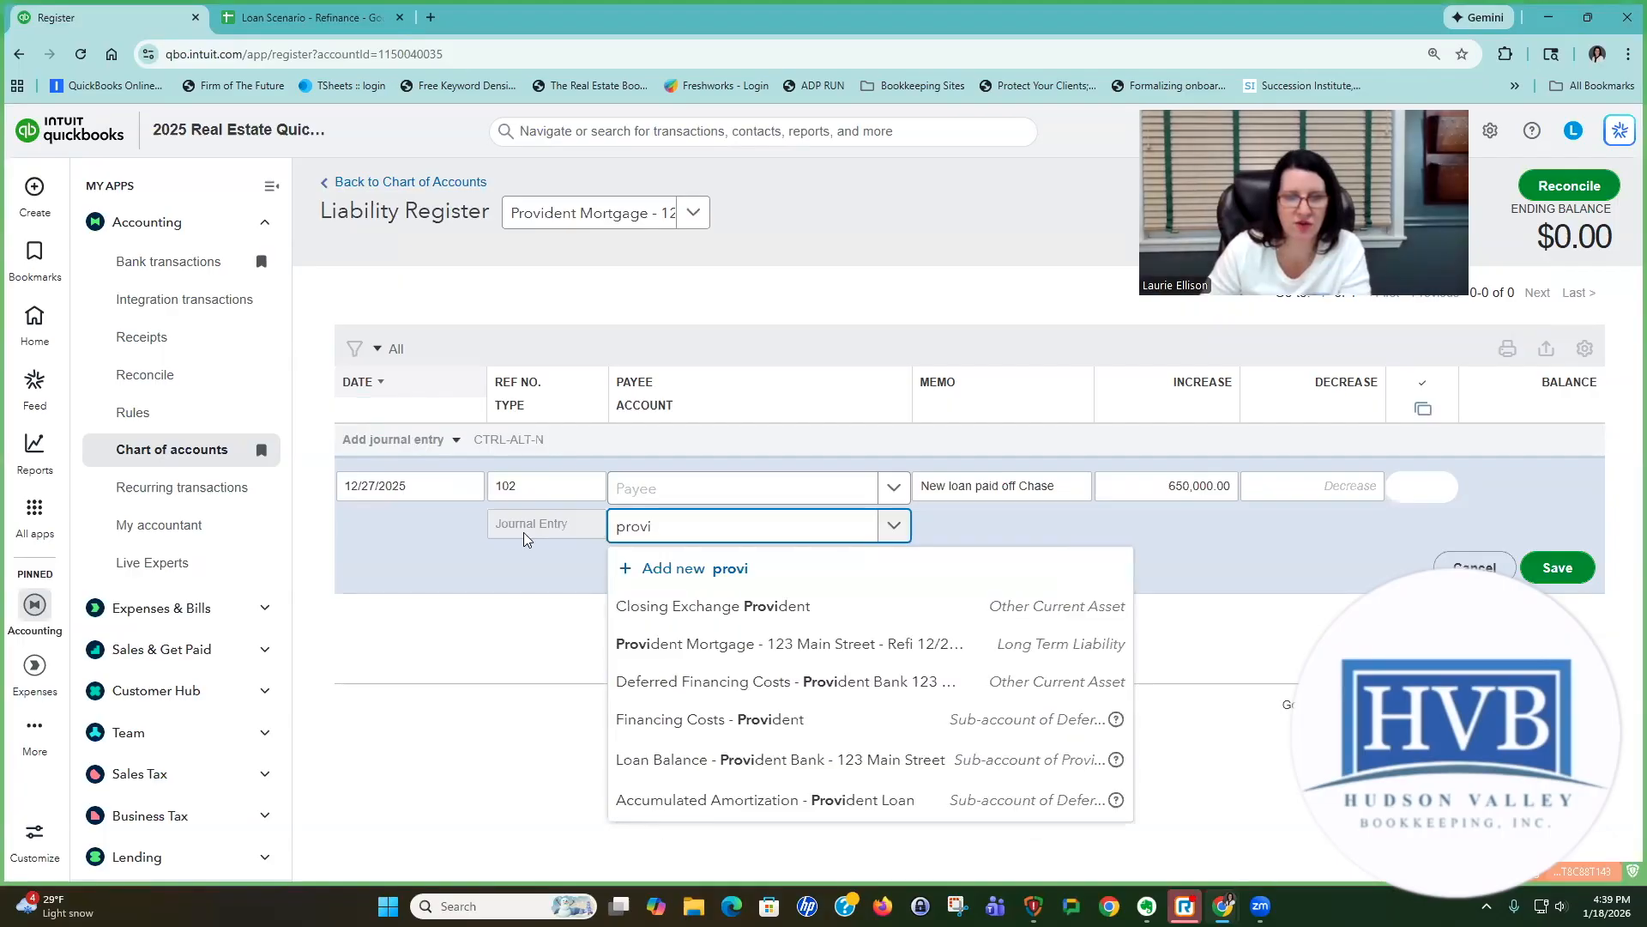
{"action": "left_click", "coordinate": [780, 605]}
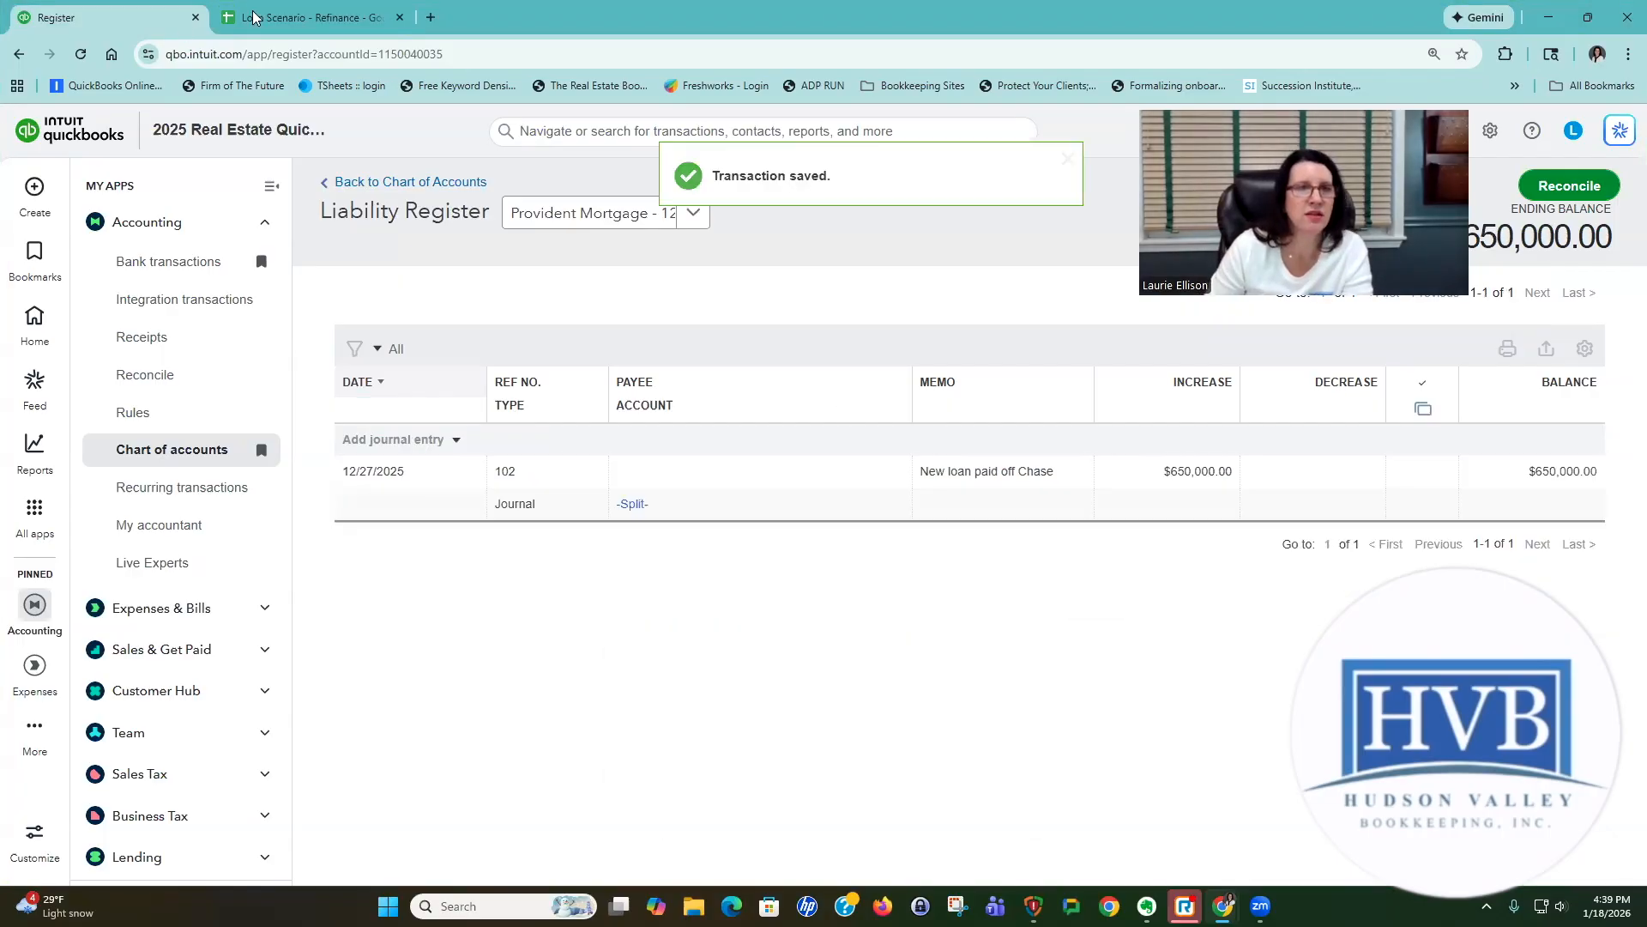
Switch to the refinance spreadsheet and fill the New Mortgage Loan Principal amount cell with light green.
{"action": "left_click", "coordinate": [311, 17]}
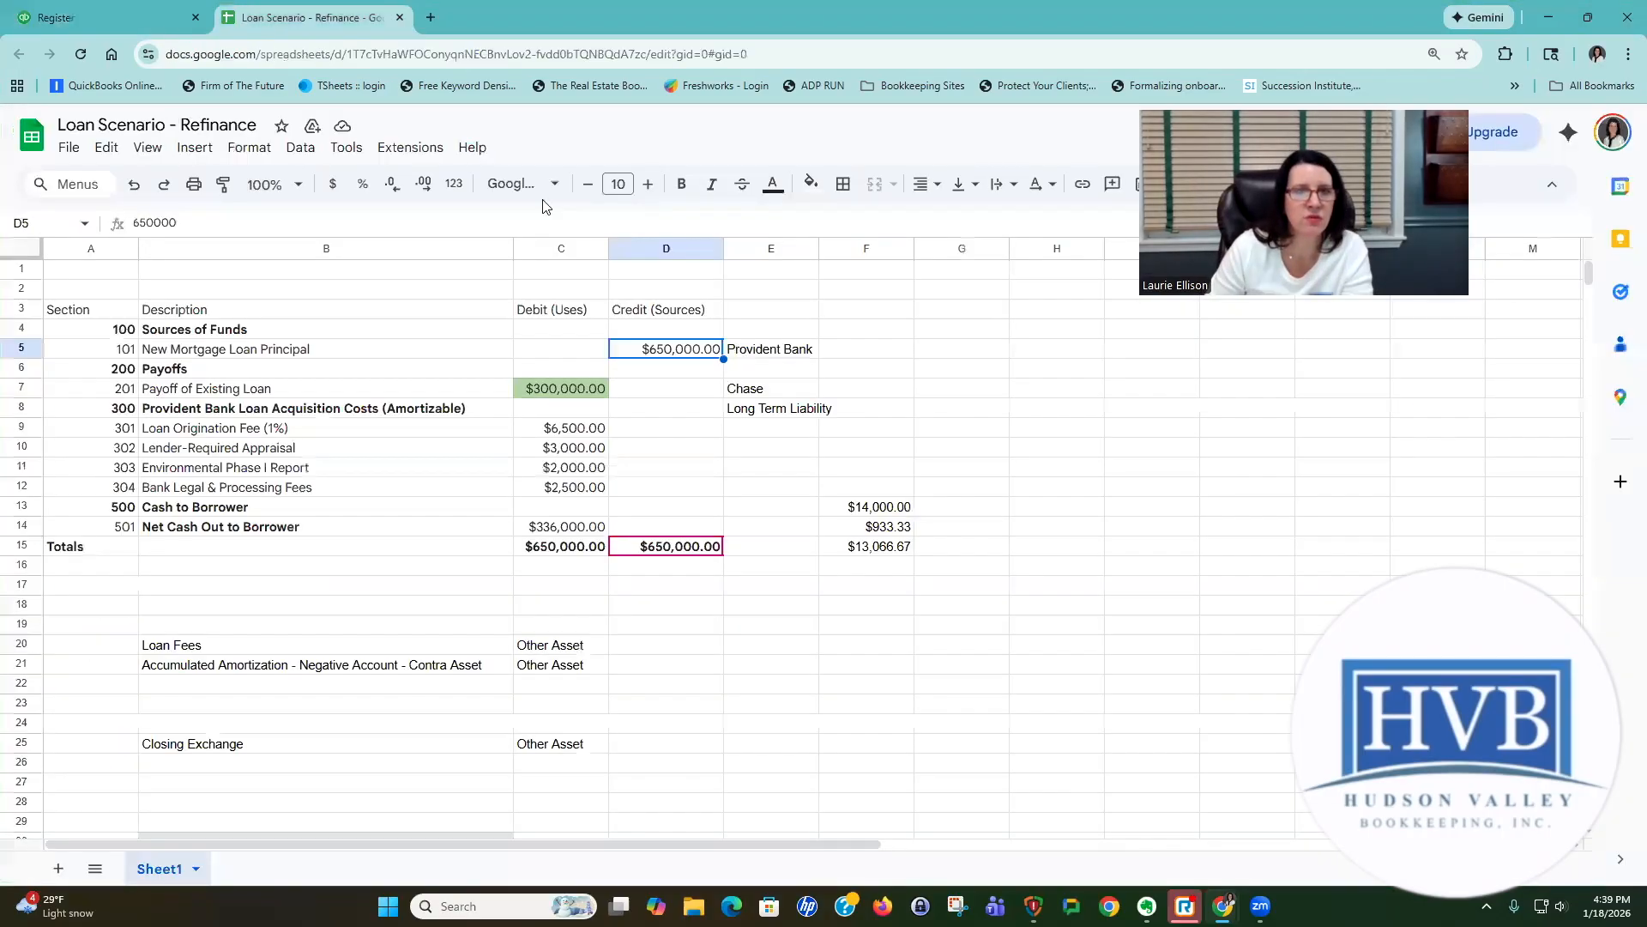
{"action": "left_click", "coordinate": [811, 184]}
{"action": "left_click", "coordinate": [988, 508]}
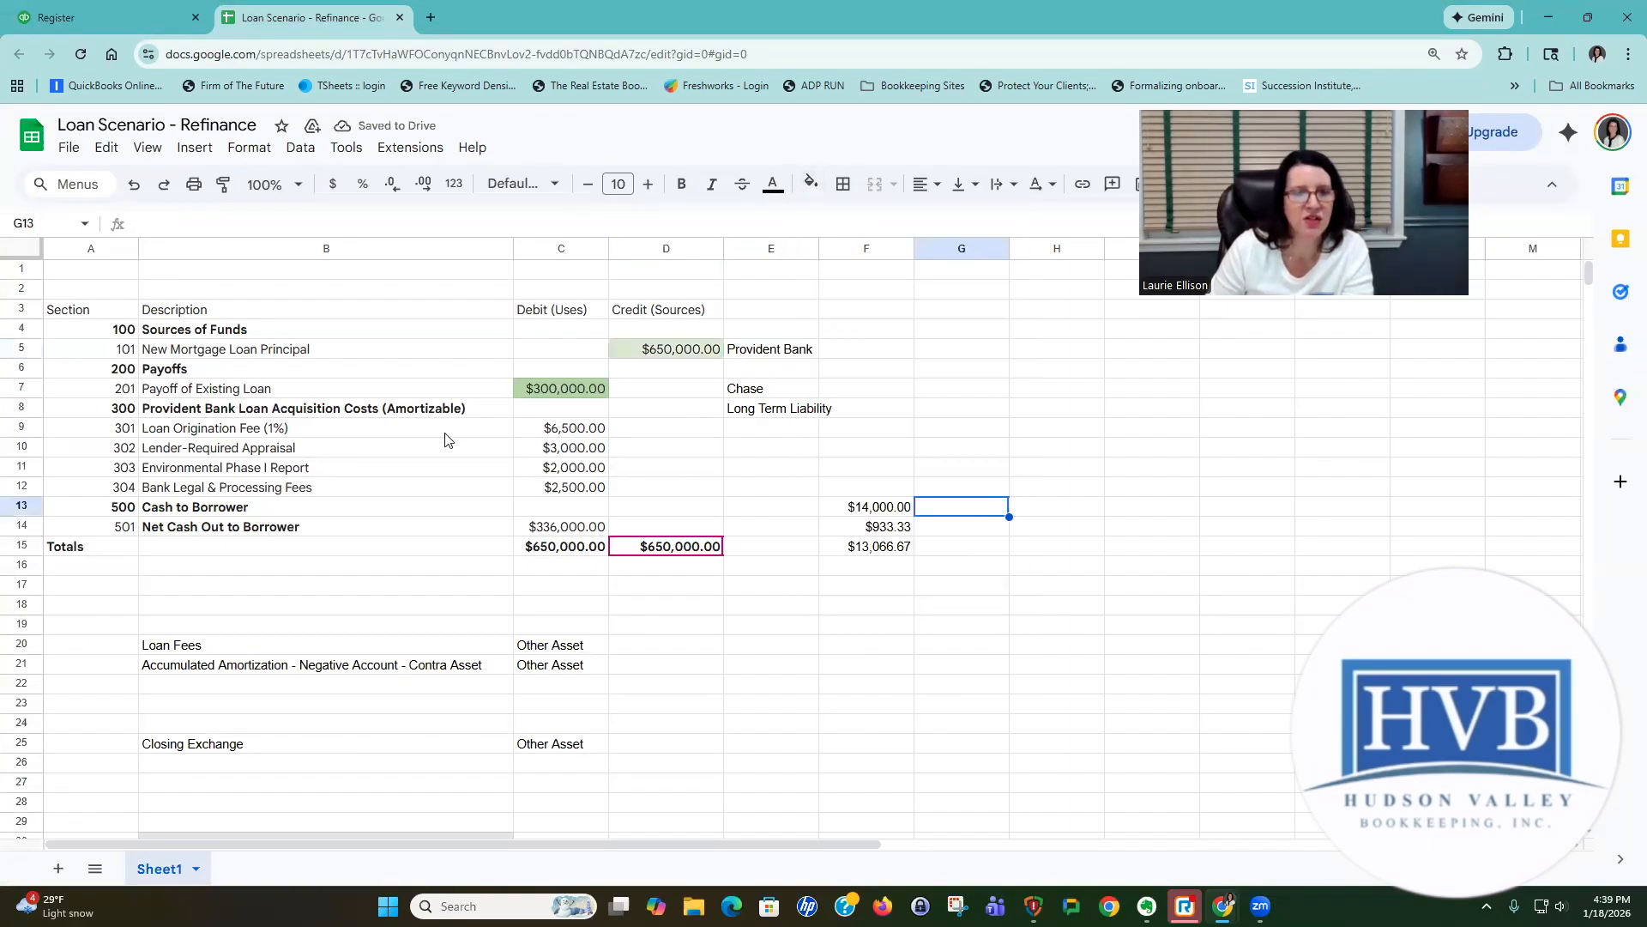
Copy the "Loan Origination Fee (1%)" description from the spreadsheet and open the Financing Costs - Provident register in QuickBooks.
{"action": "left_click_drag", "start_coordinate": [441, 438], "coordinate": [562, 490]}
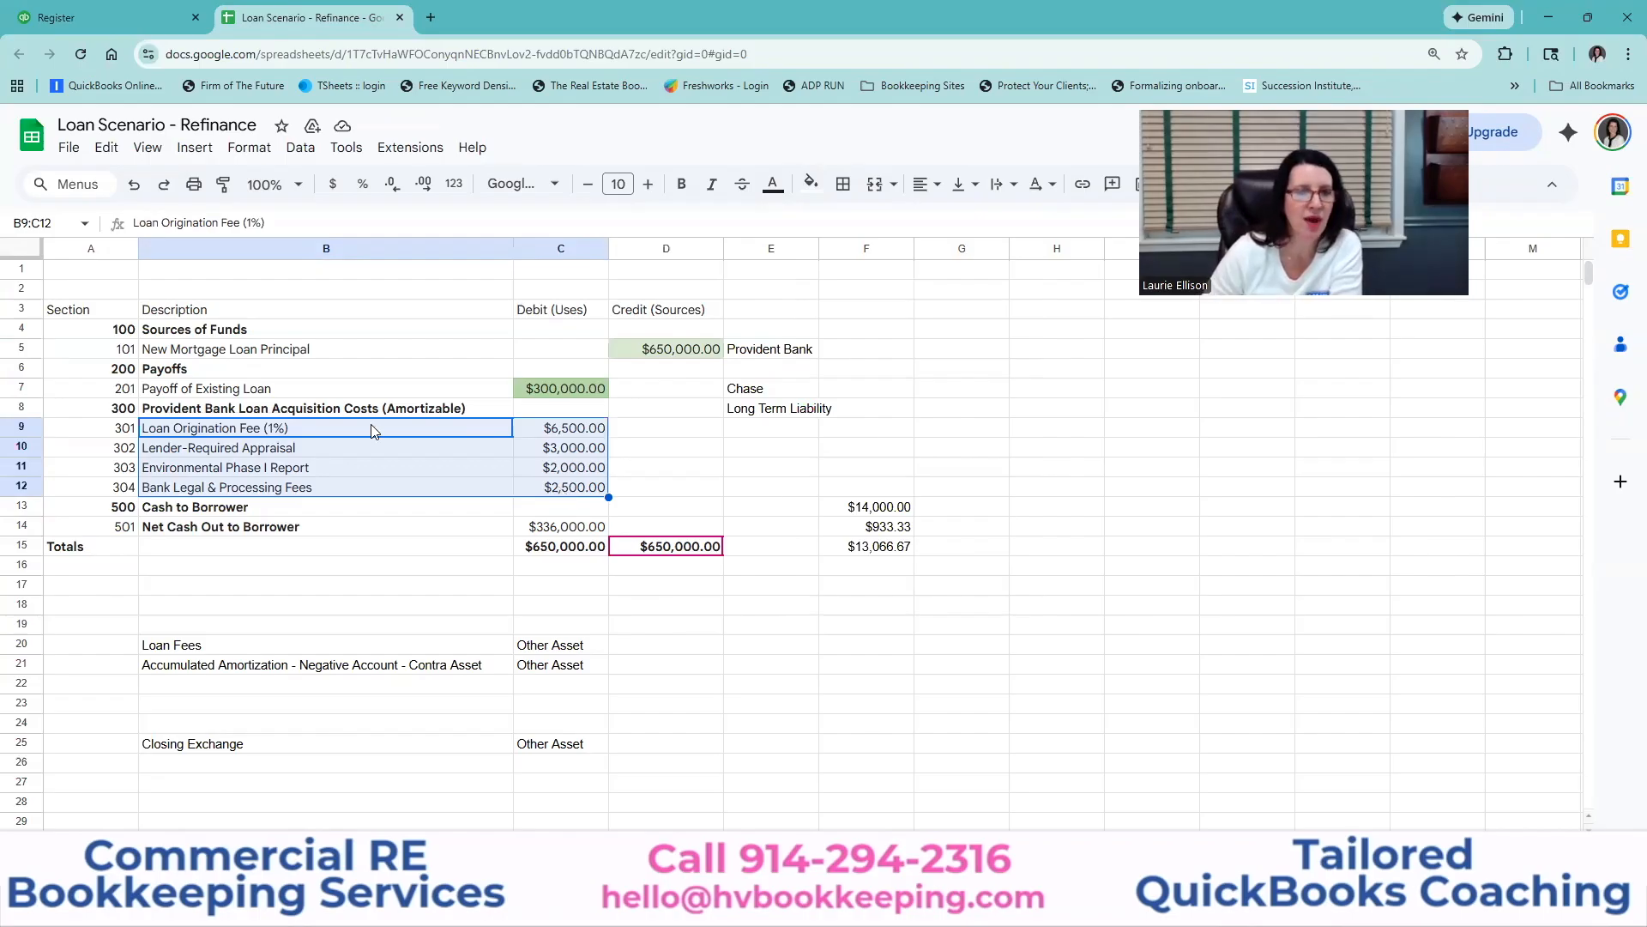
{"action": "left_click", "coordinate": [351, 431]}
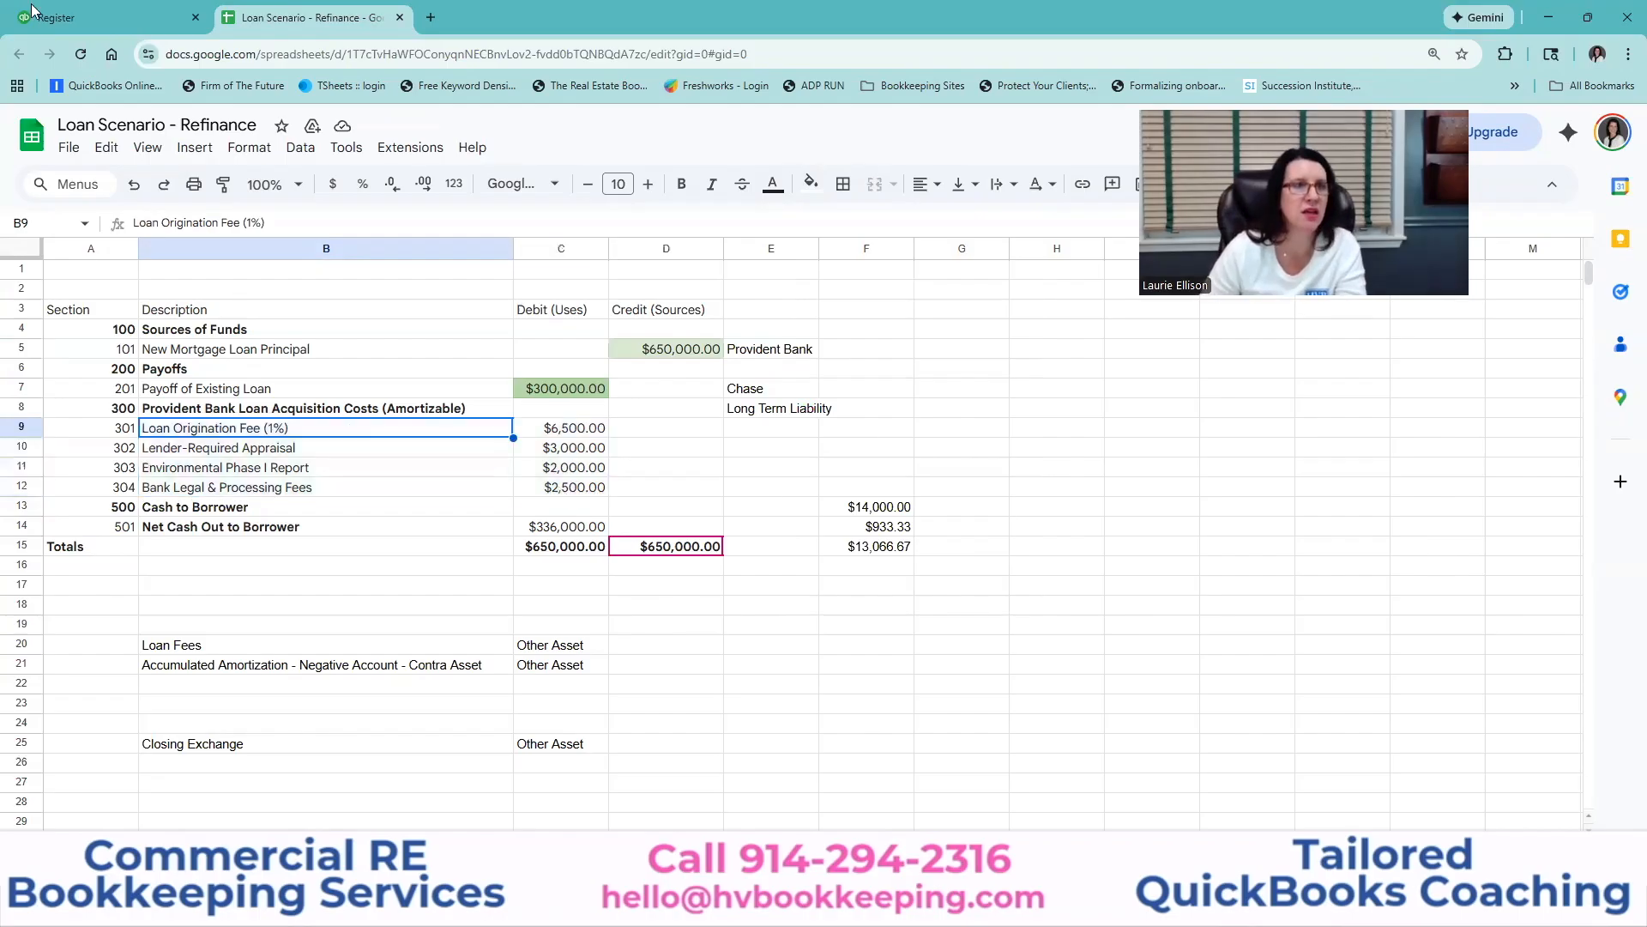
{"action": "left_click", "coordinate": [91, 19]}
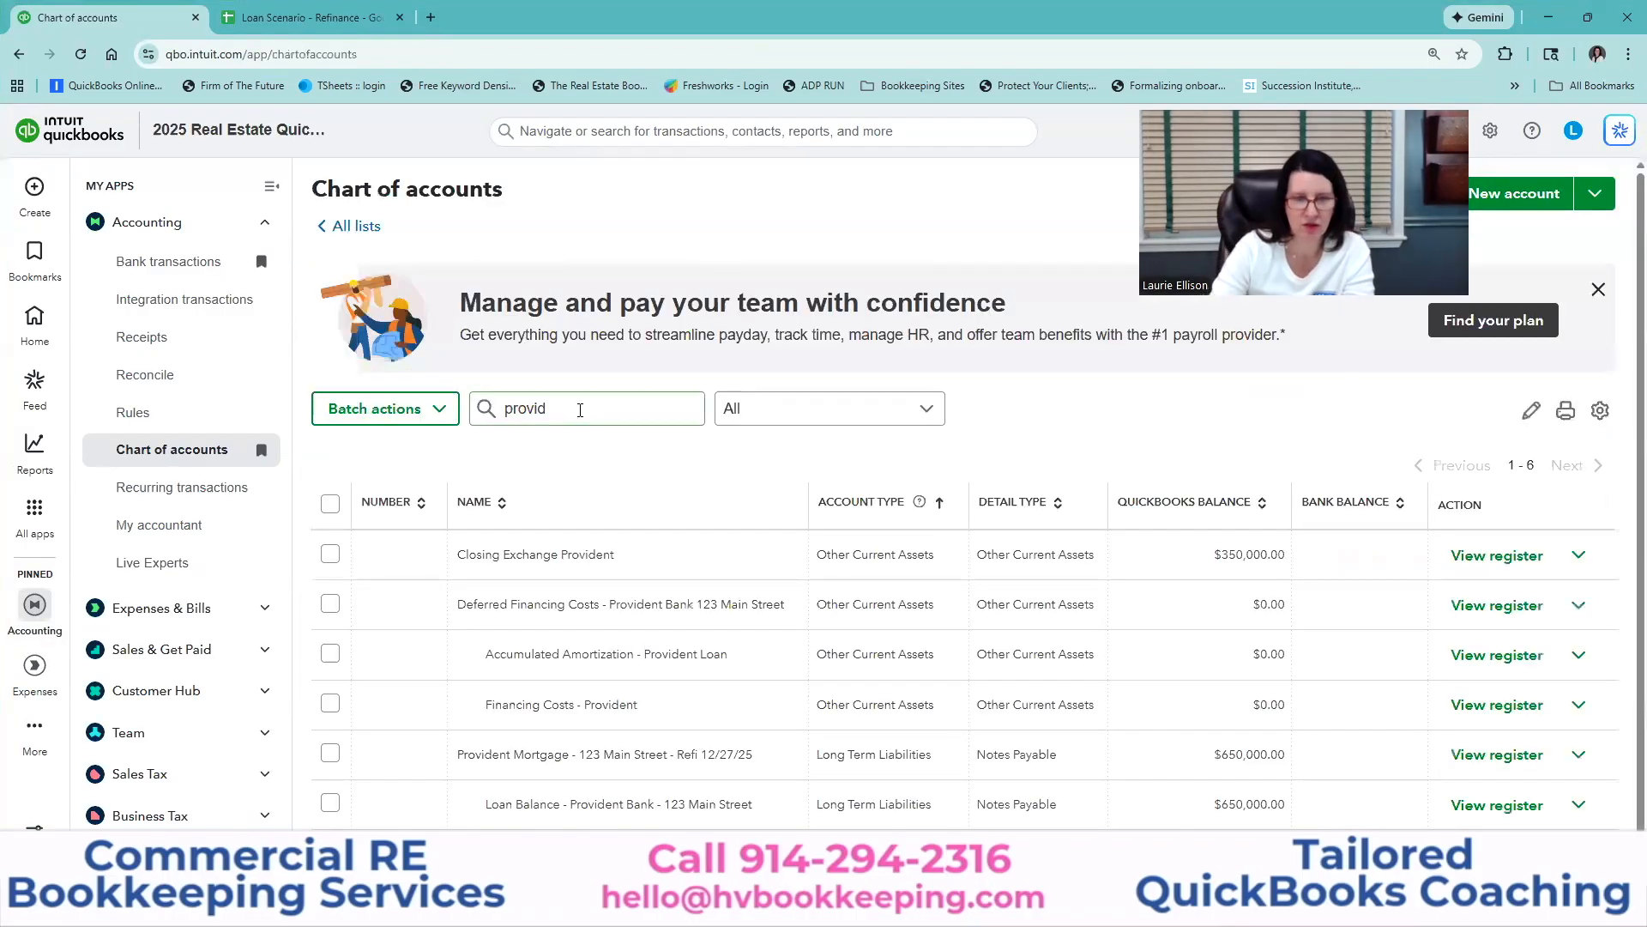
{"action": "left_click", "coordinate": [580, 410]}
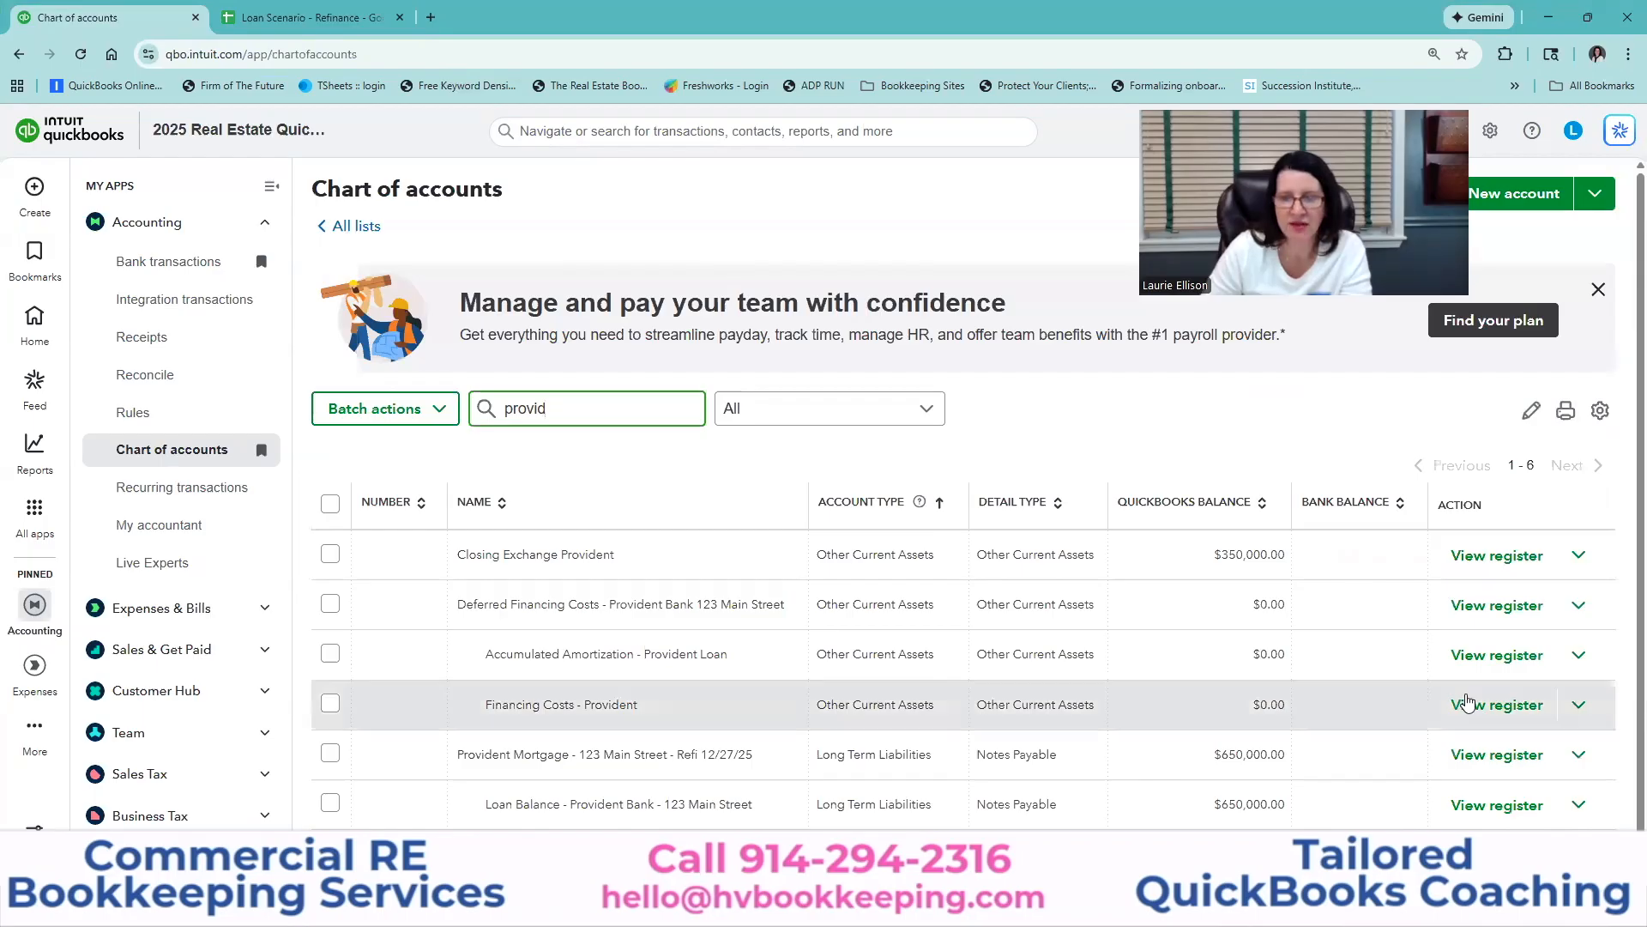
{"action": "left_click", "coordinate": [483, 657]}
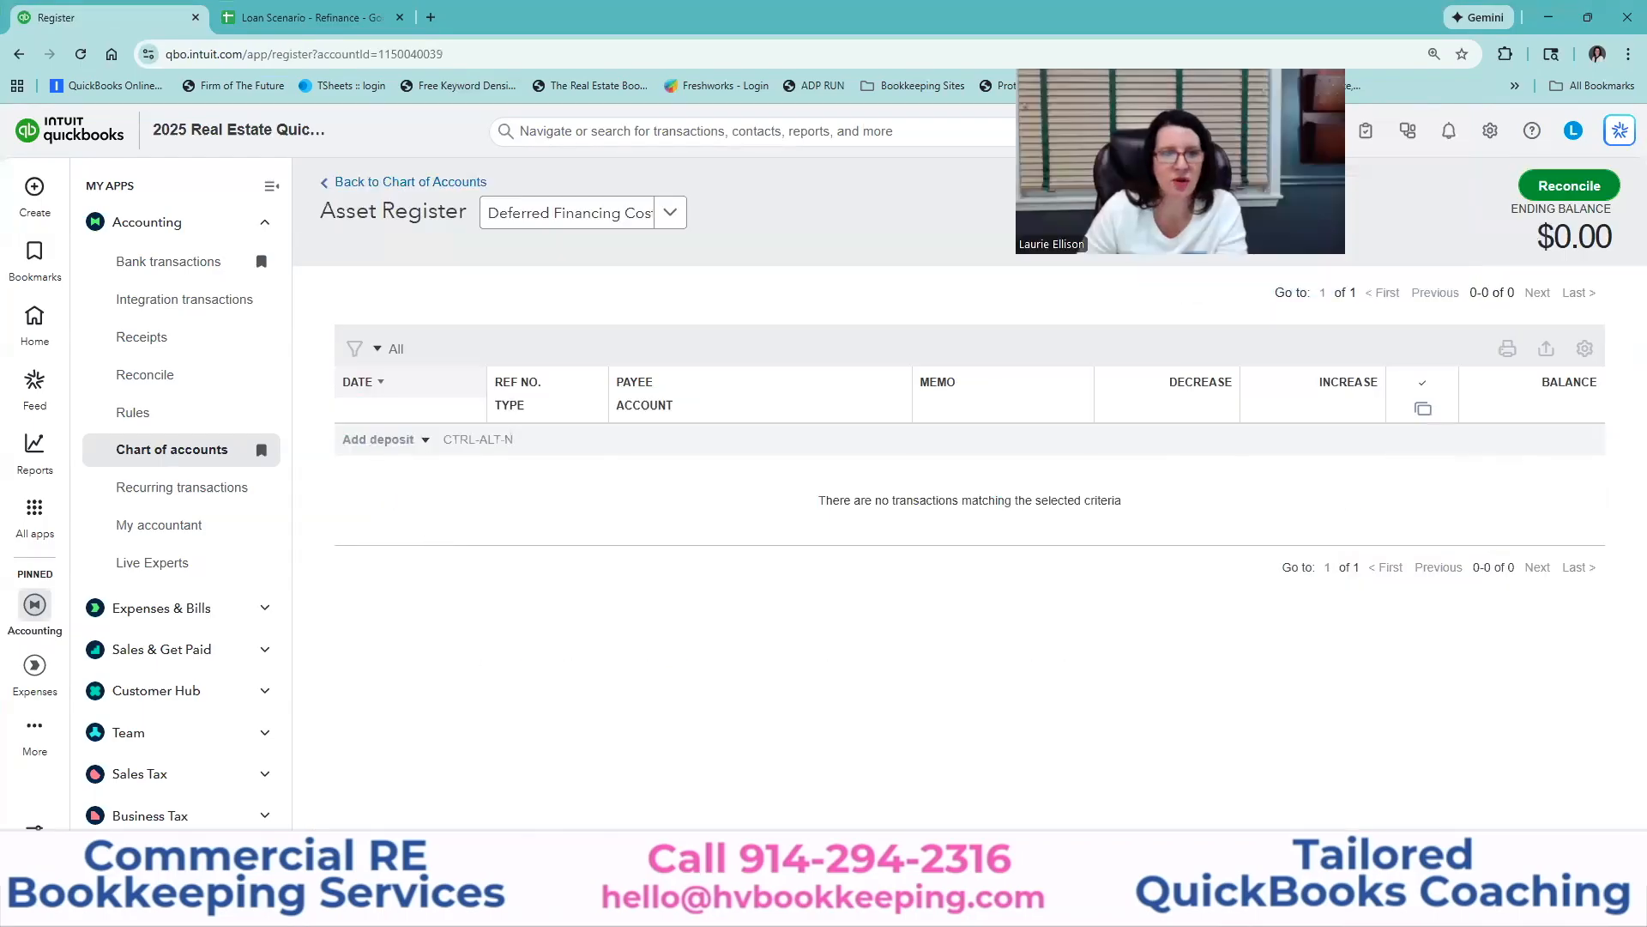
Start a journal entry dated 12/27/2025 with the memo "Loan Origination Fee (1%)".
{"action": "left_click", "coordinate": [401, 620]}
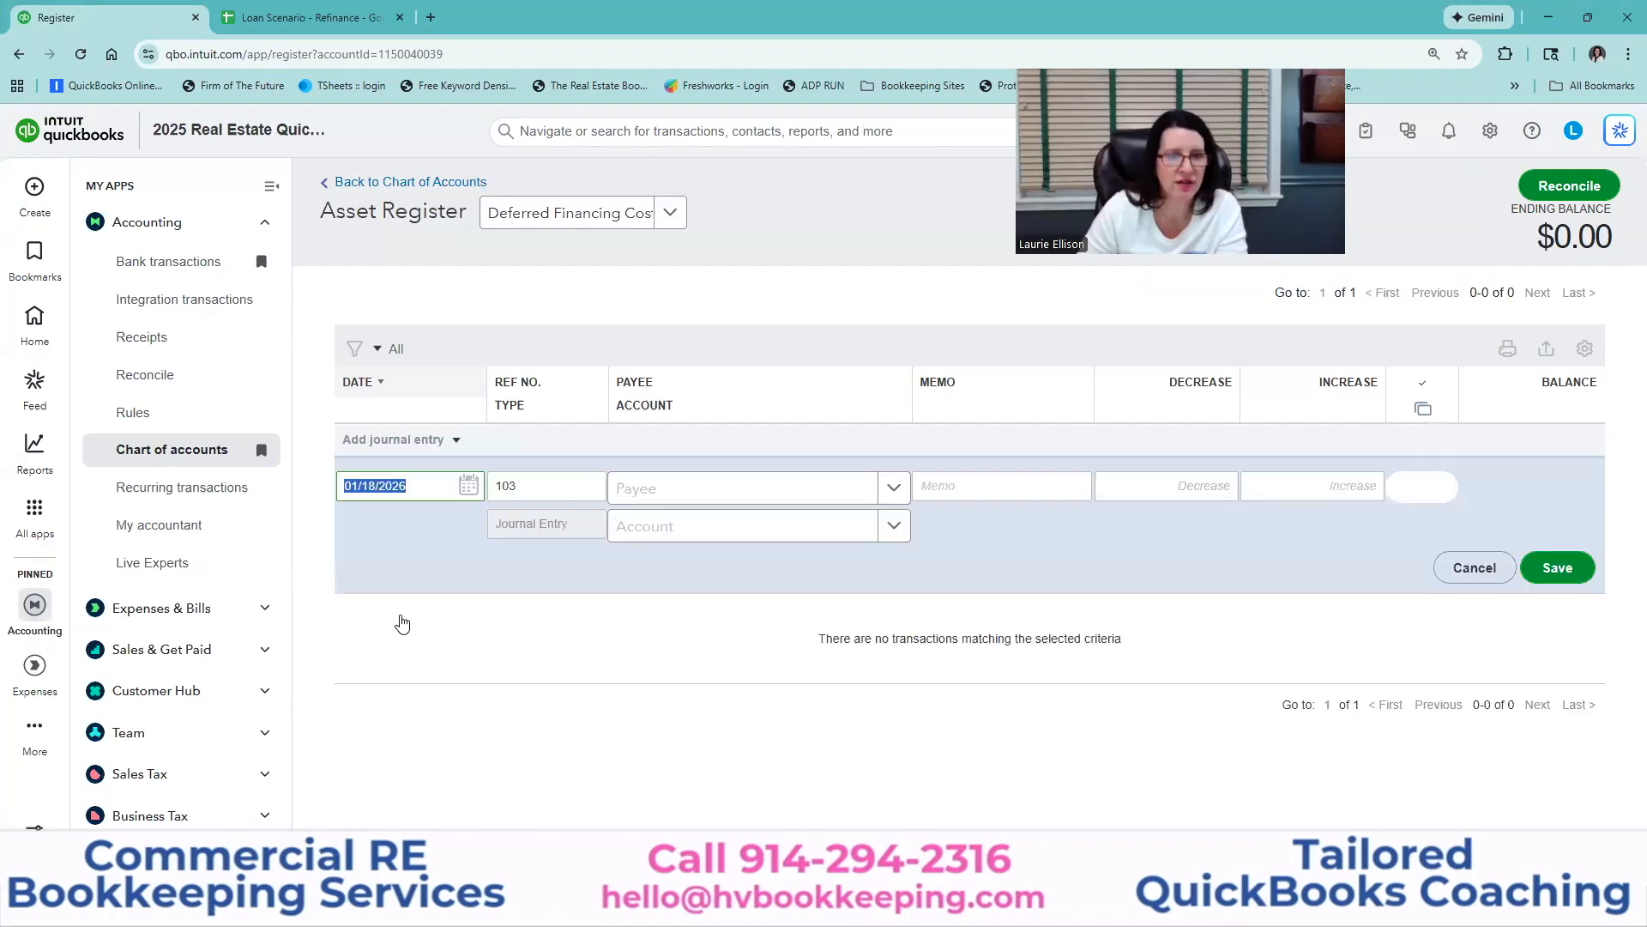
{"action": "type", "text": "12/27/25"}
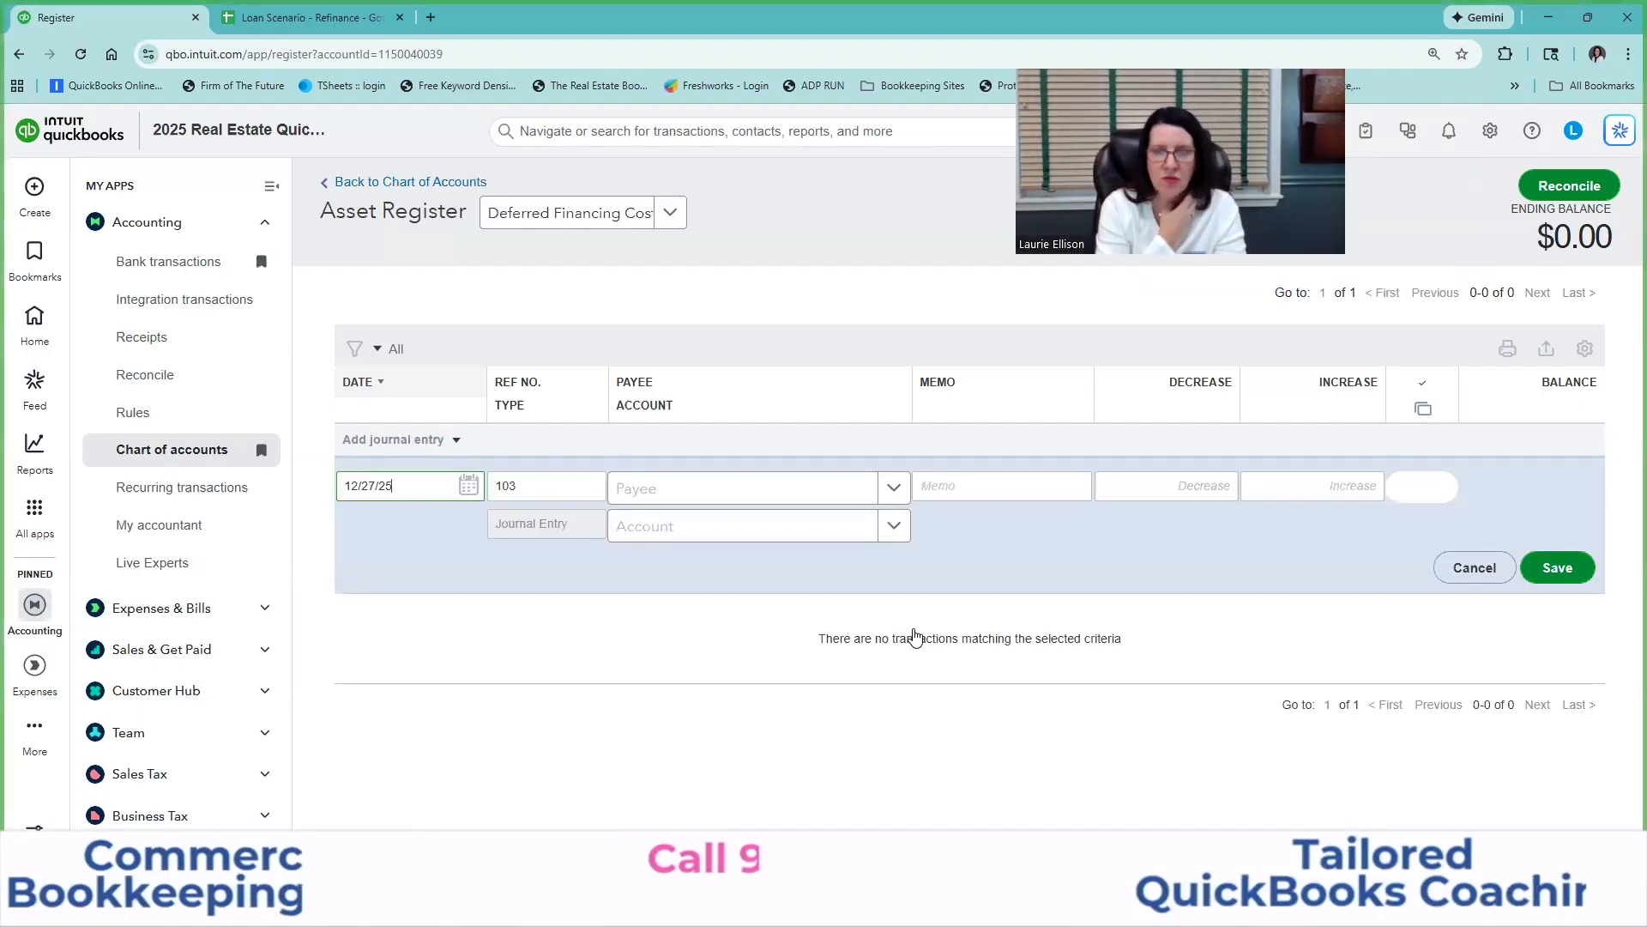
{"action": "key", "text": "Tab"}
{"action": "key", "text": "Tab"}
{"action": "key", "text": "Tab"}
{"action": "type", "text": "Loan Origination Fee (1%)"}
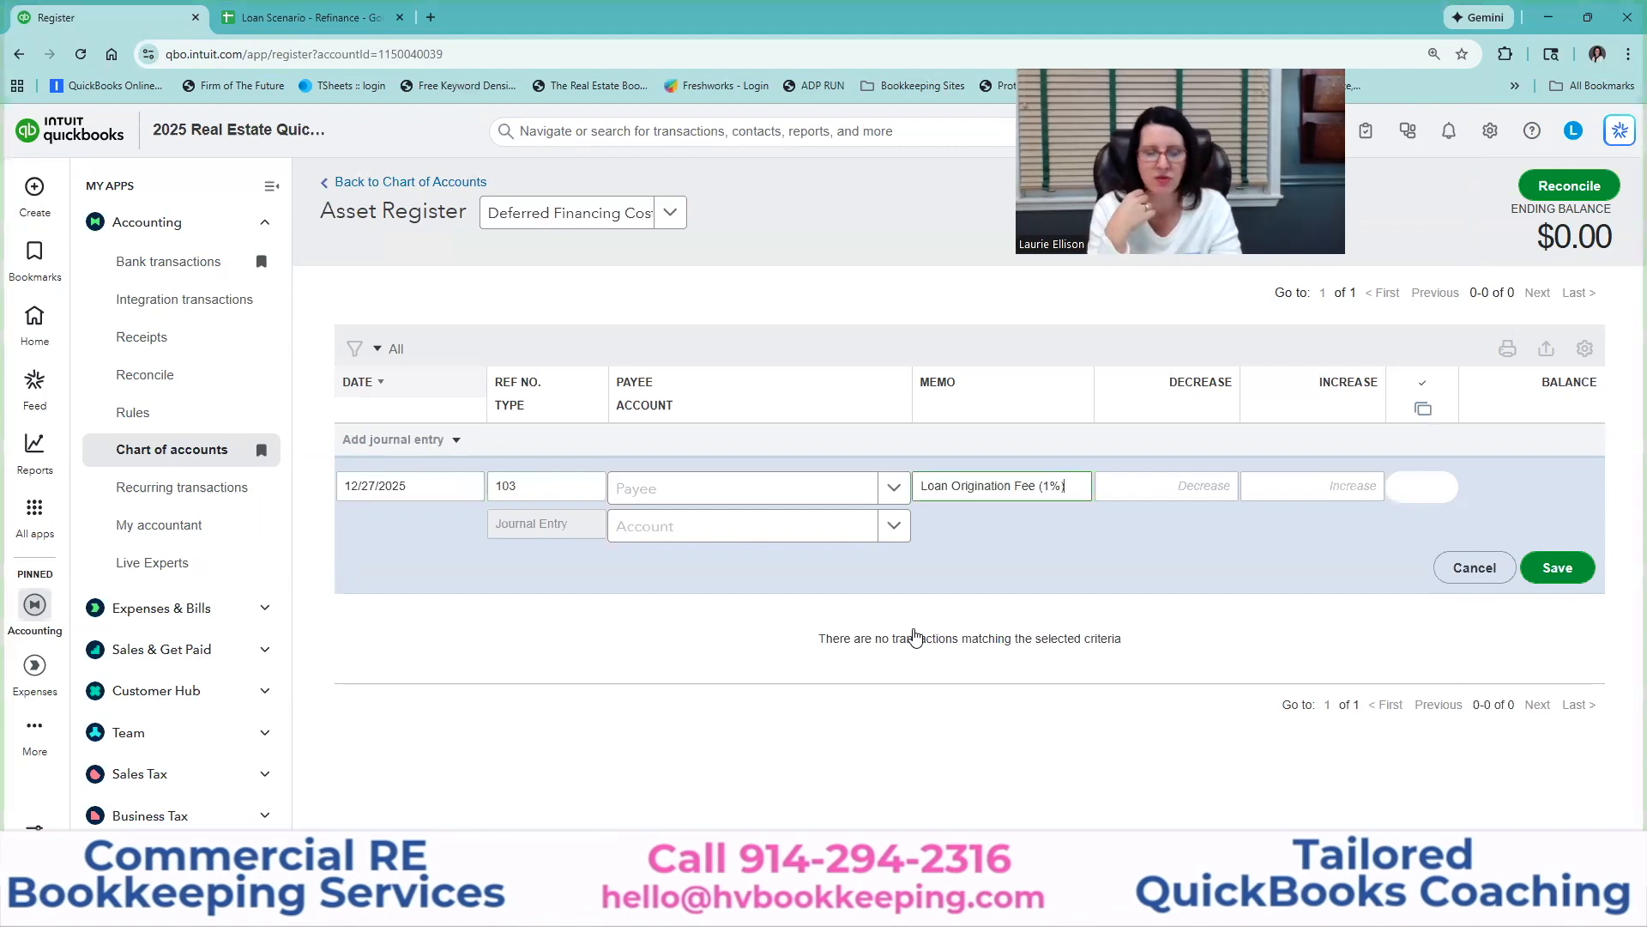
Set the loan origination fee entry's increase to 6,500, leaving the decrease empty.
{"action": "key", "text": "Tab"}
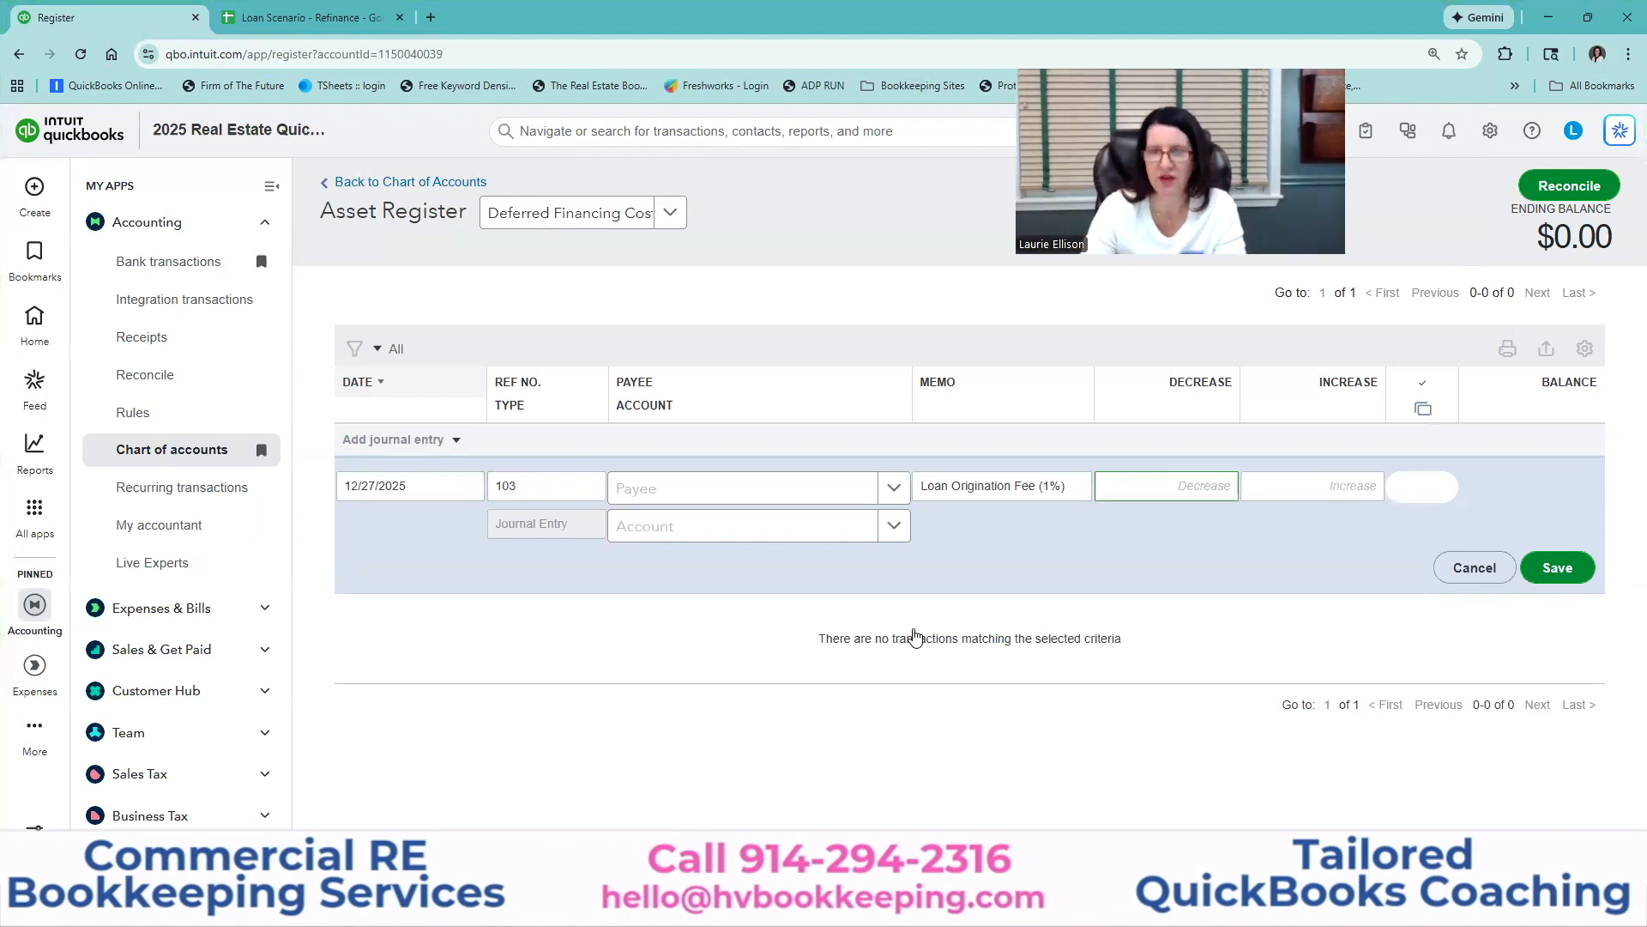
{"action": "type", "text": "65"}
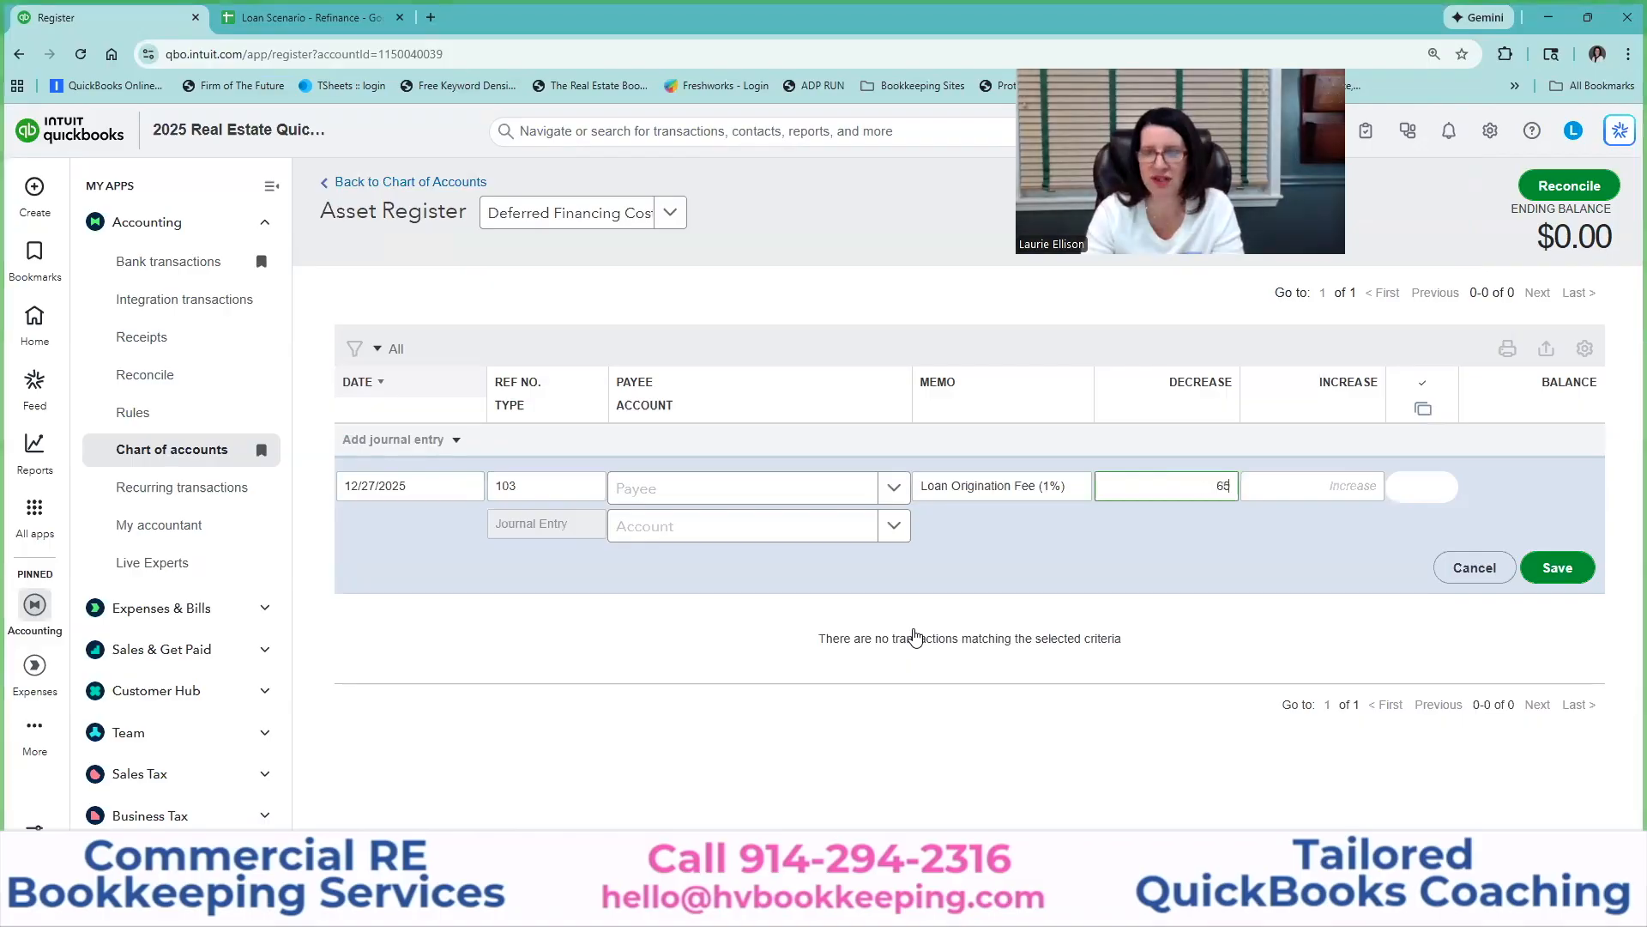
{"action": "key", "text": "BackSpace"}
{"action": "key", "text": "BackSpace"}
{"action": "key", "text": "Tab"}
{"action": "type", "text": "65"}
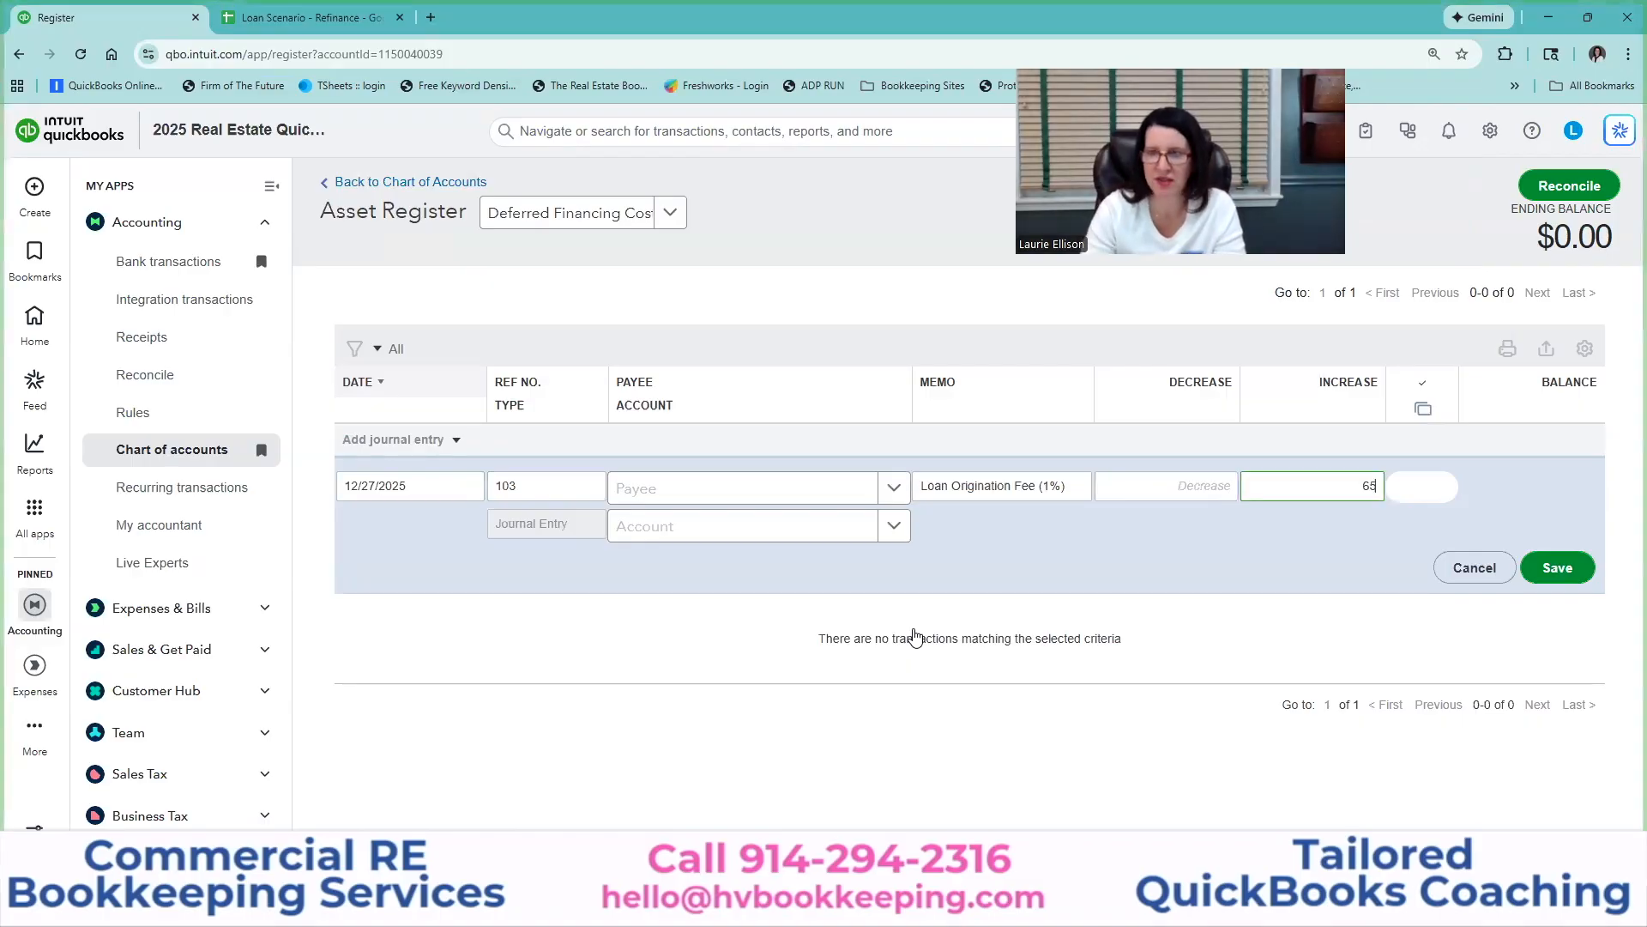
{"action": "type", "text": "00"}
{"action": "key", "text": "Tab"}
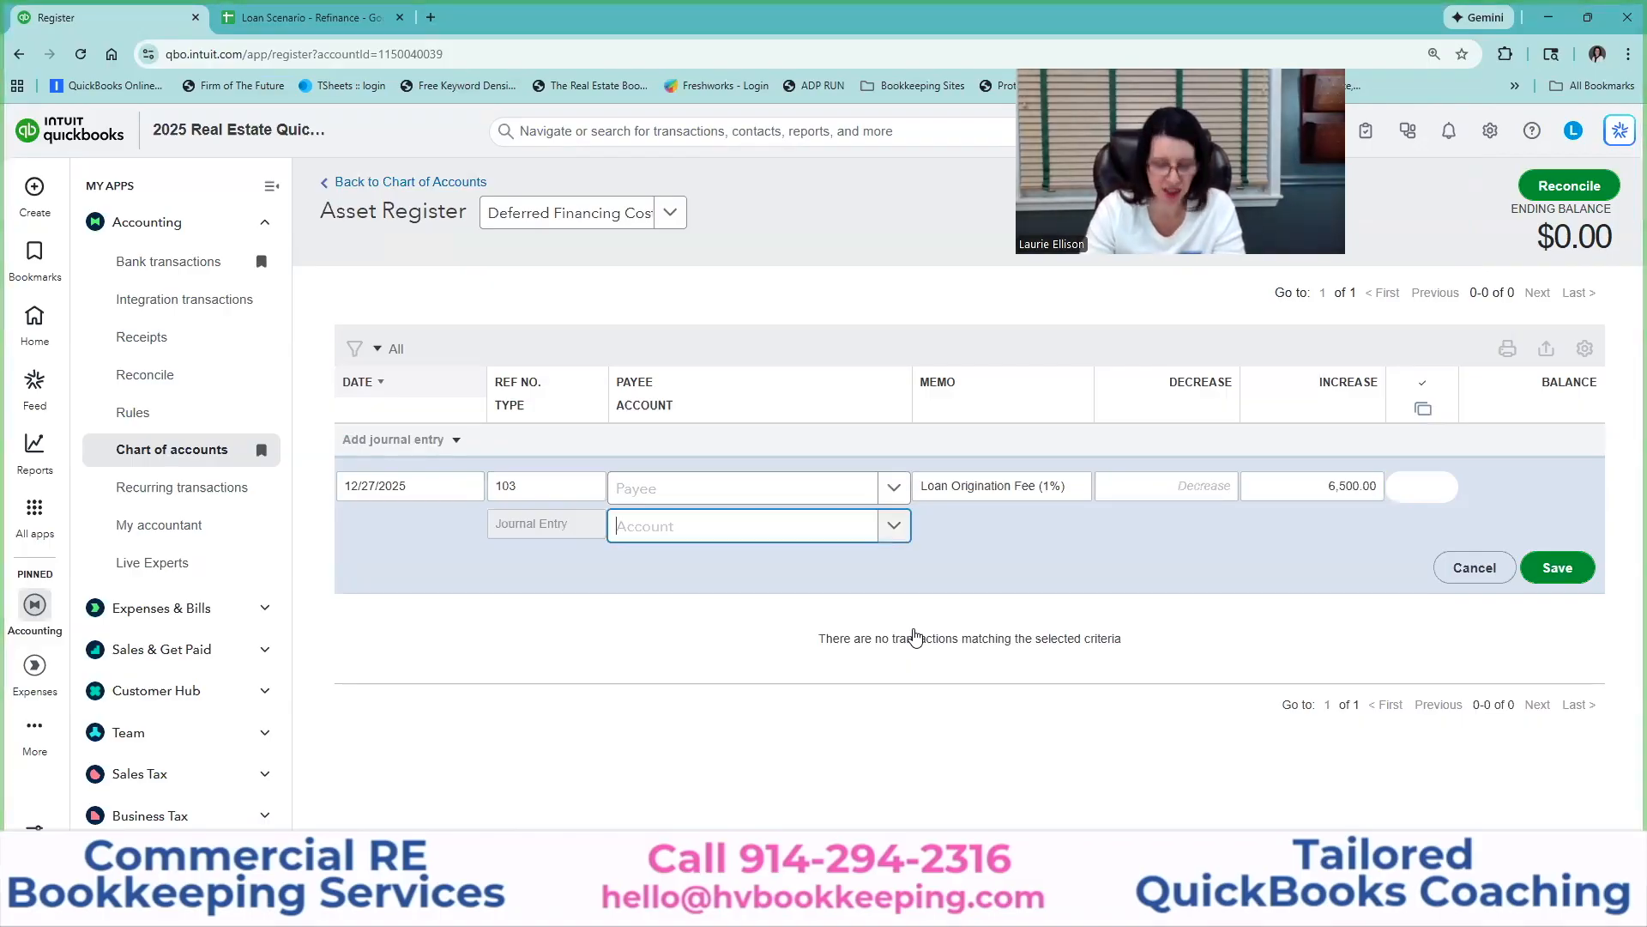
Assign the loan origination fee entry to the Closing Exchange Provident account and save it.
{"action": "type", "text": "provi"}
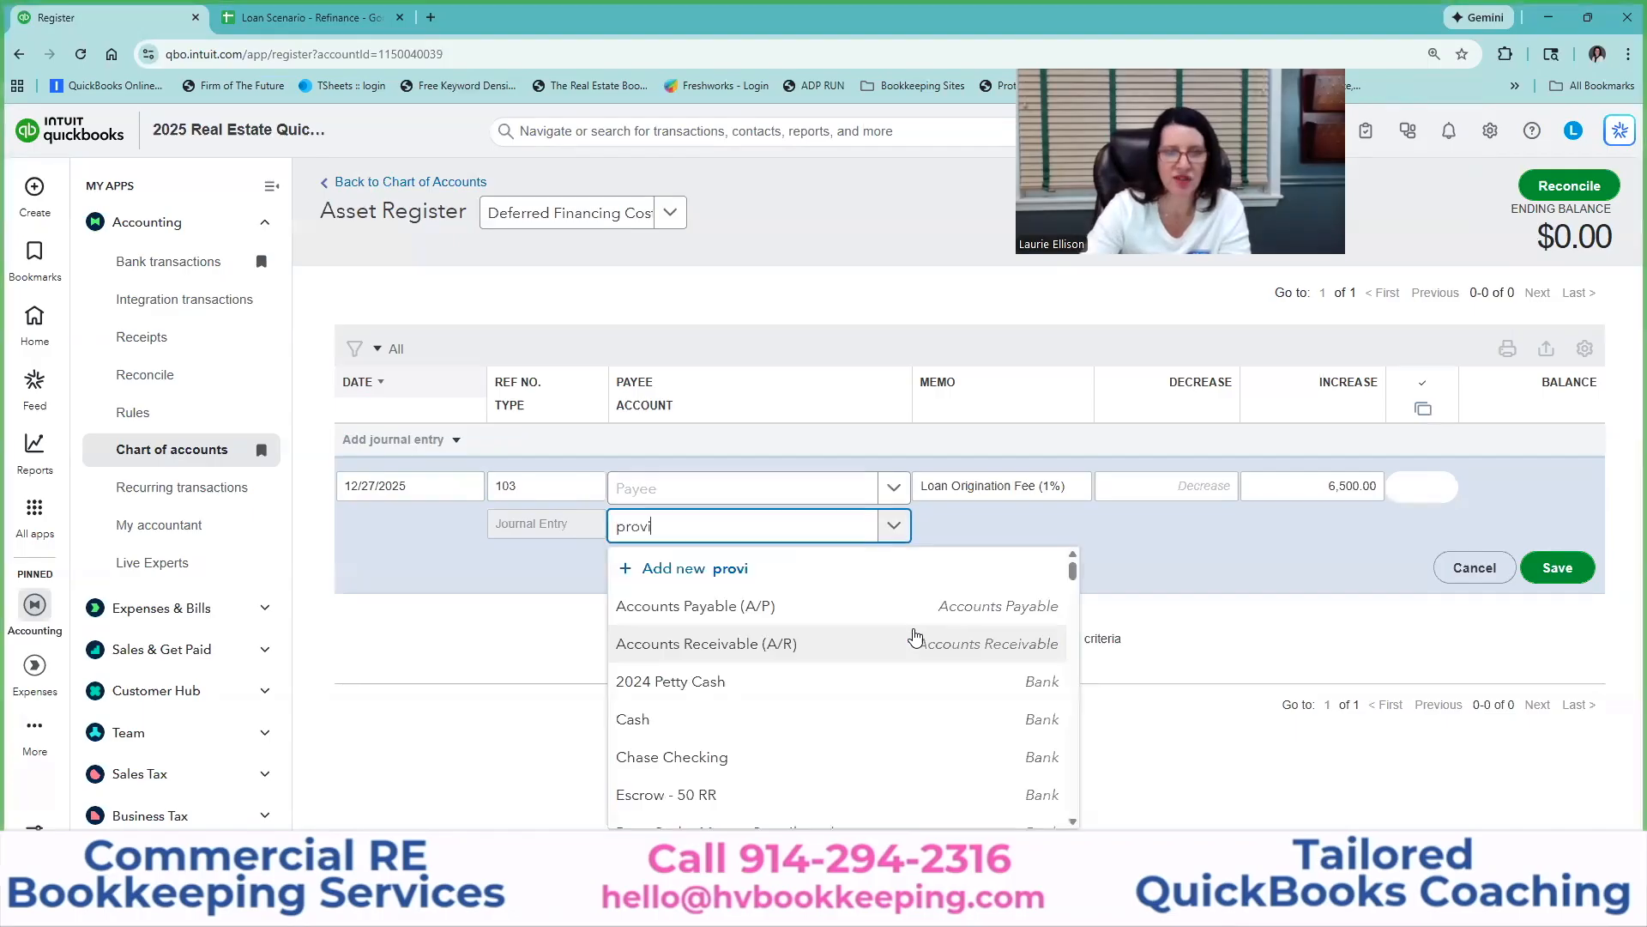
{"action": "key", "text": "Return"}
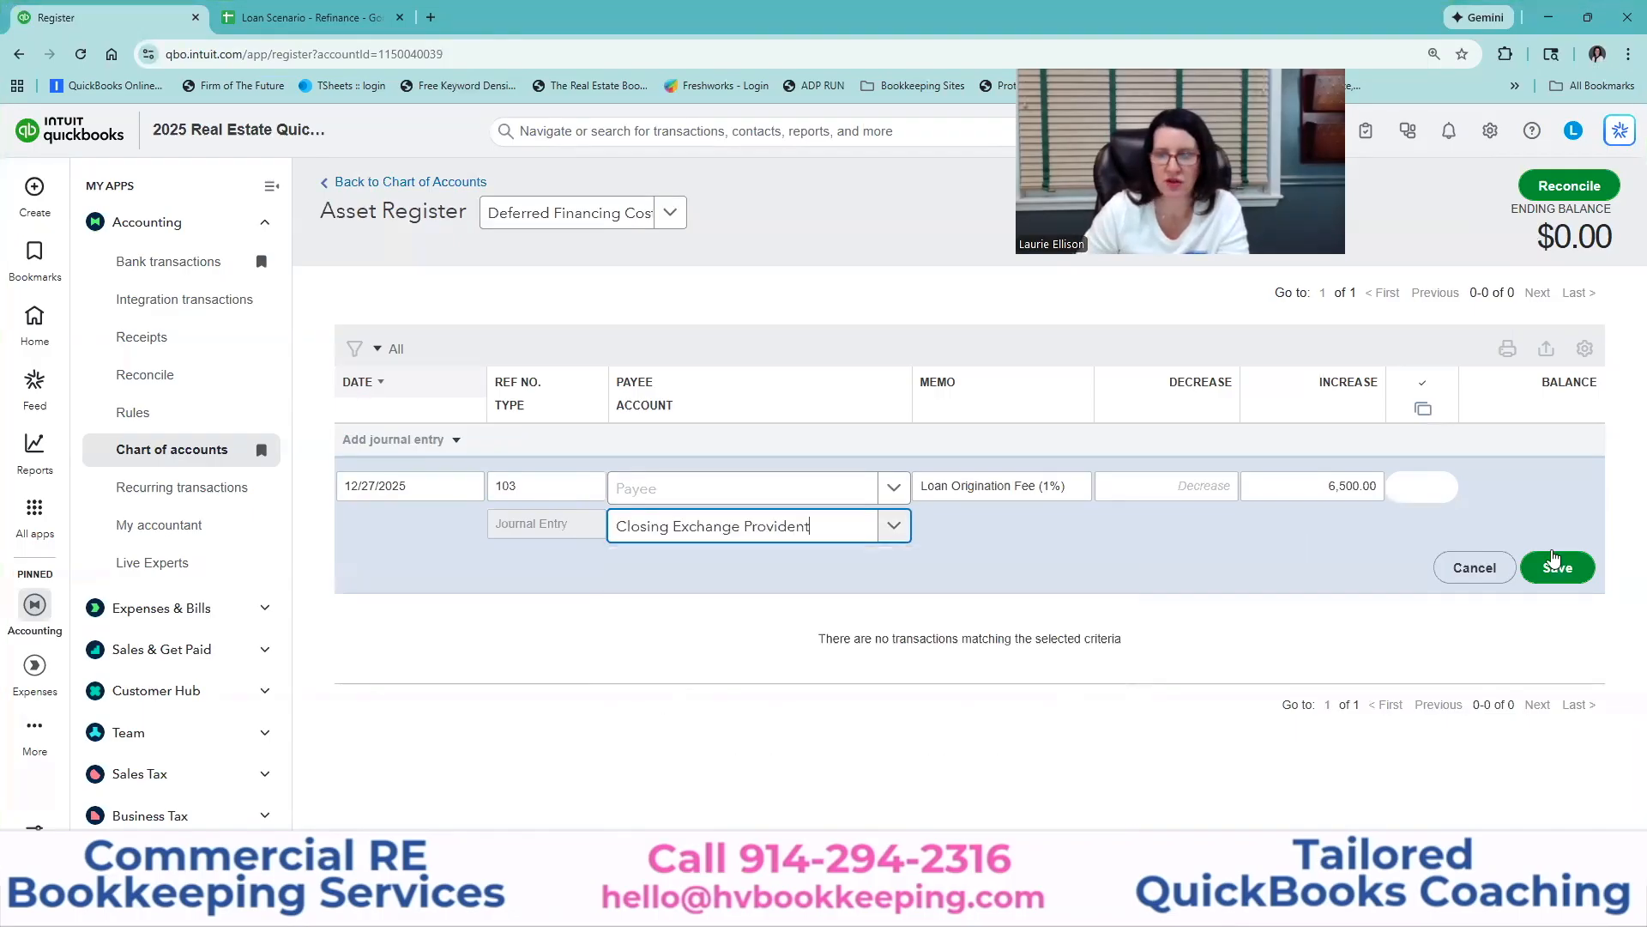
{"action": "left_click", "coordinate": [1562, 569]}
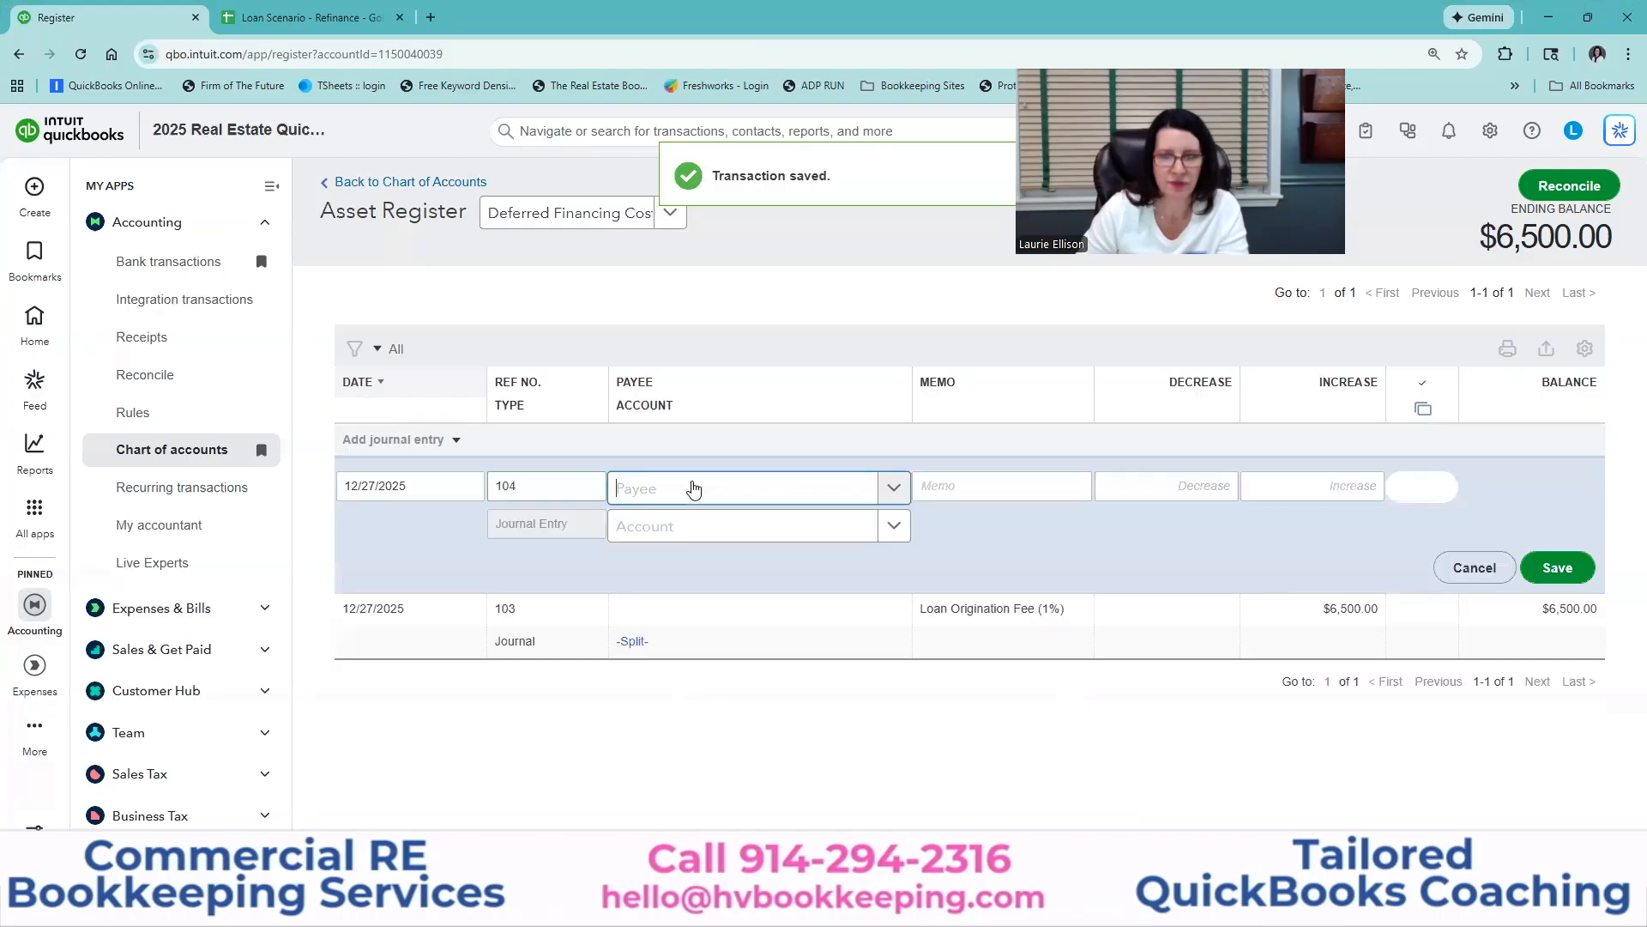
Copy the "Lender-Required Appraisal" description from the spreadsheet into the memo of the new 12/27/2025 journal entry in QuickBooks.
{"action": "left_click", "coordinate": [302, 18]}
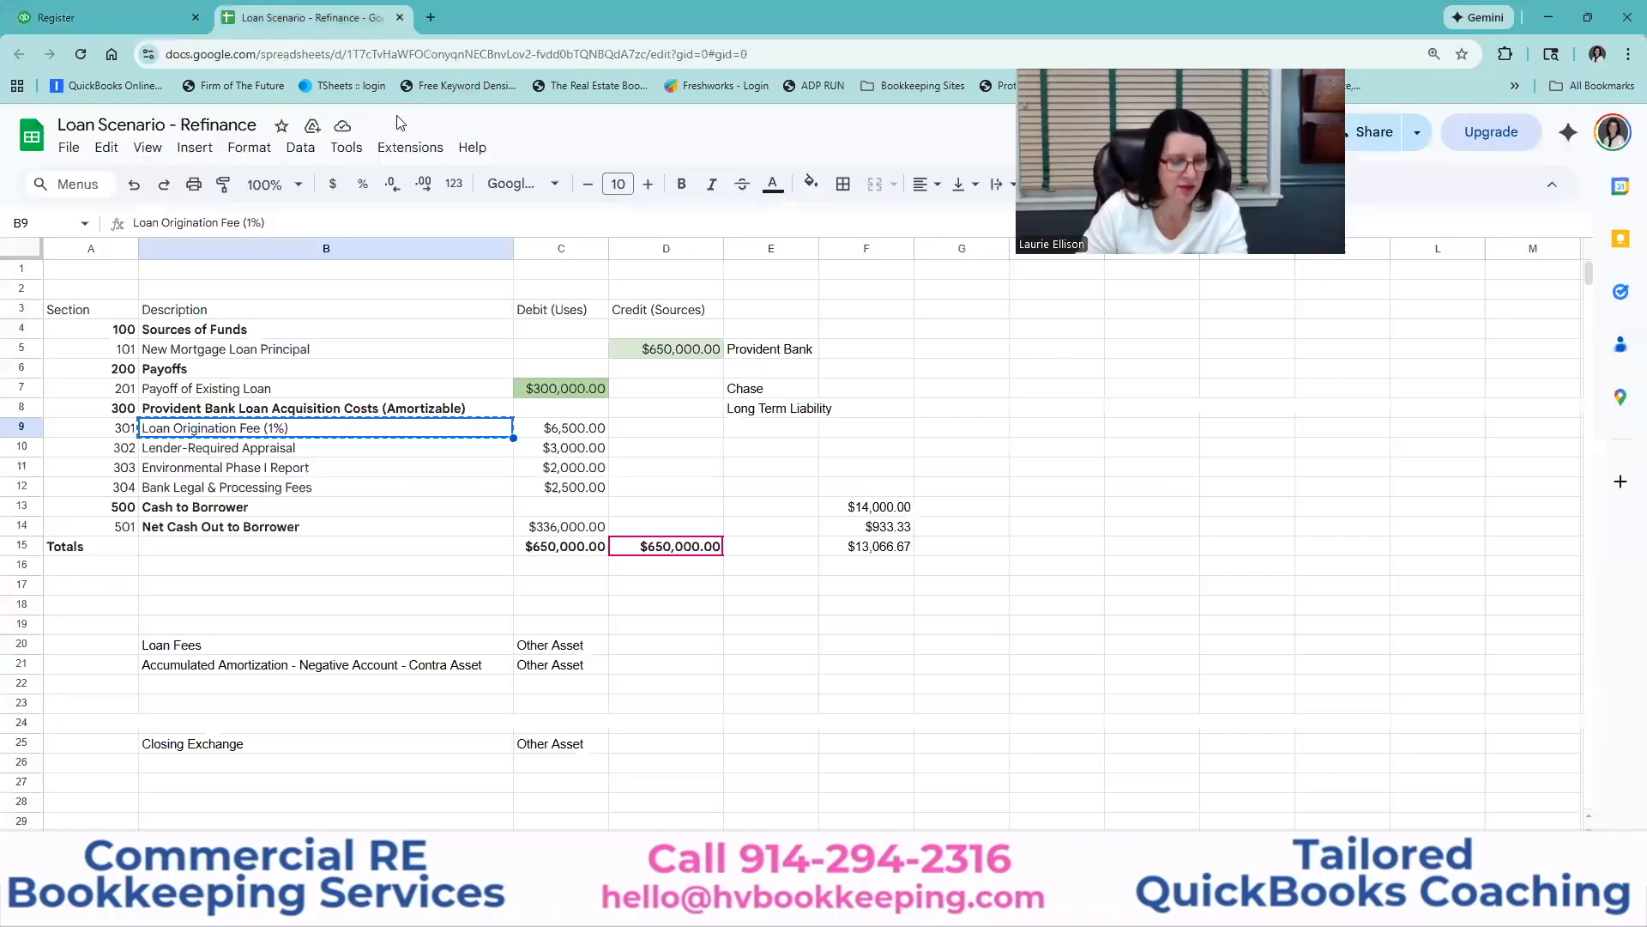
{"action": "left_click", "coordinate": [333, 448]}
{"action": "key", "text": "ctrl+c"}
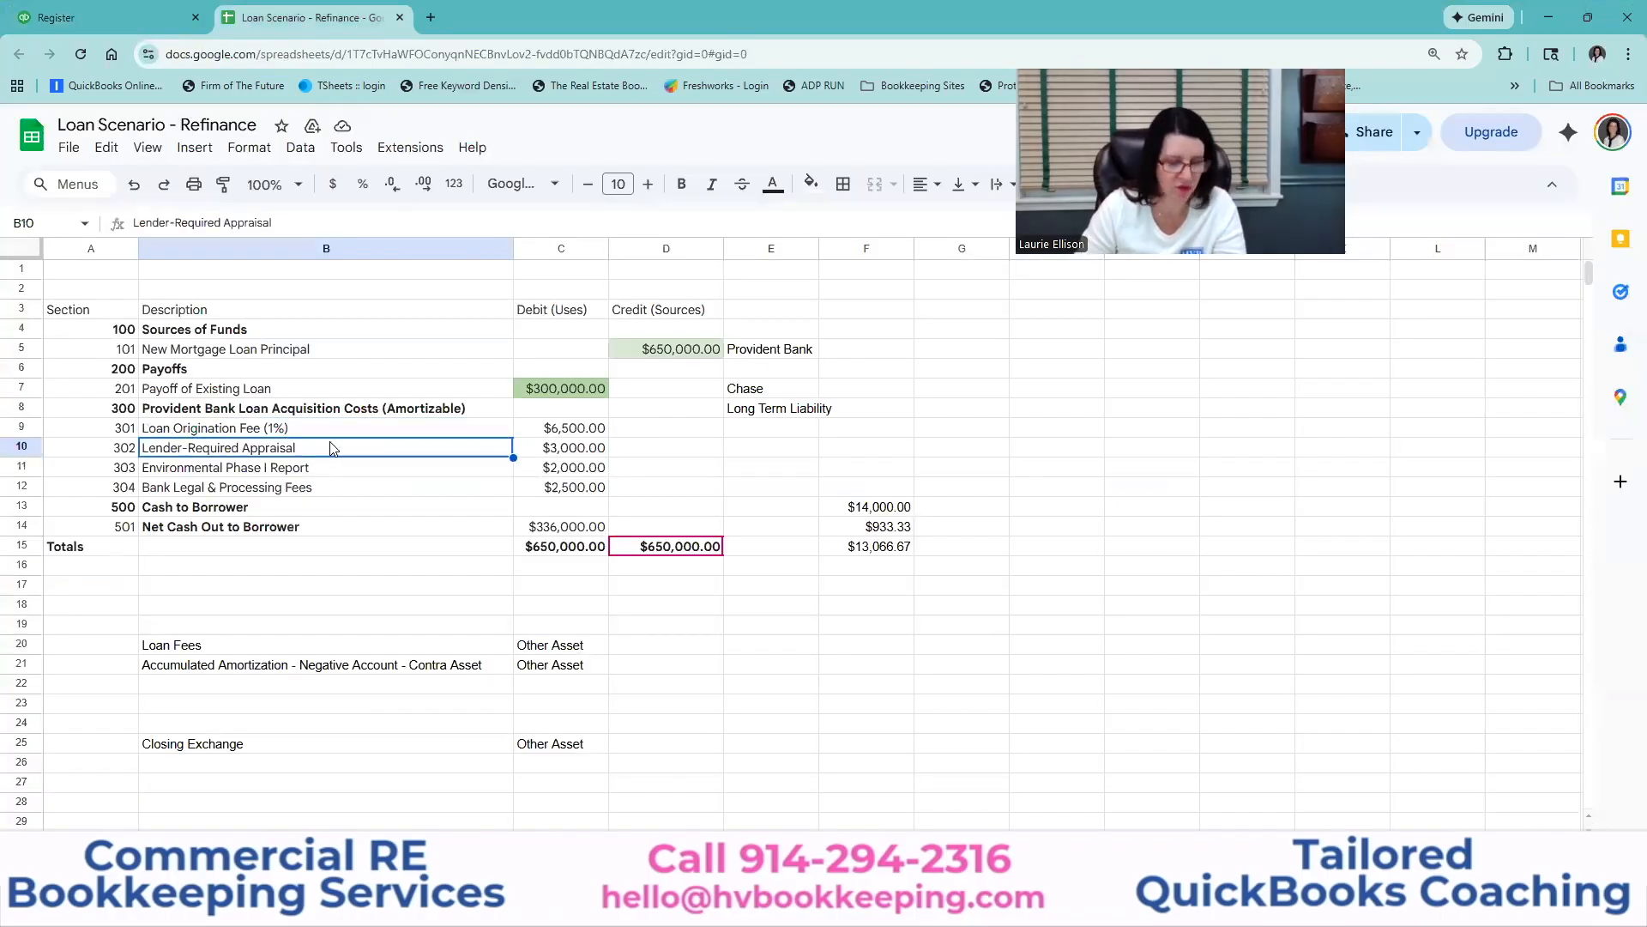
{"action": "key", "text": "ctrl+shift+Tab"}
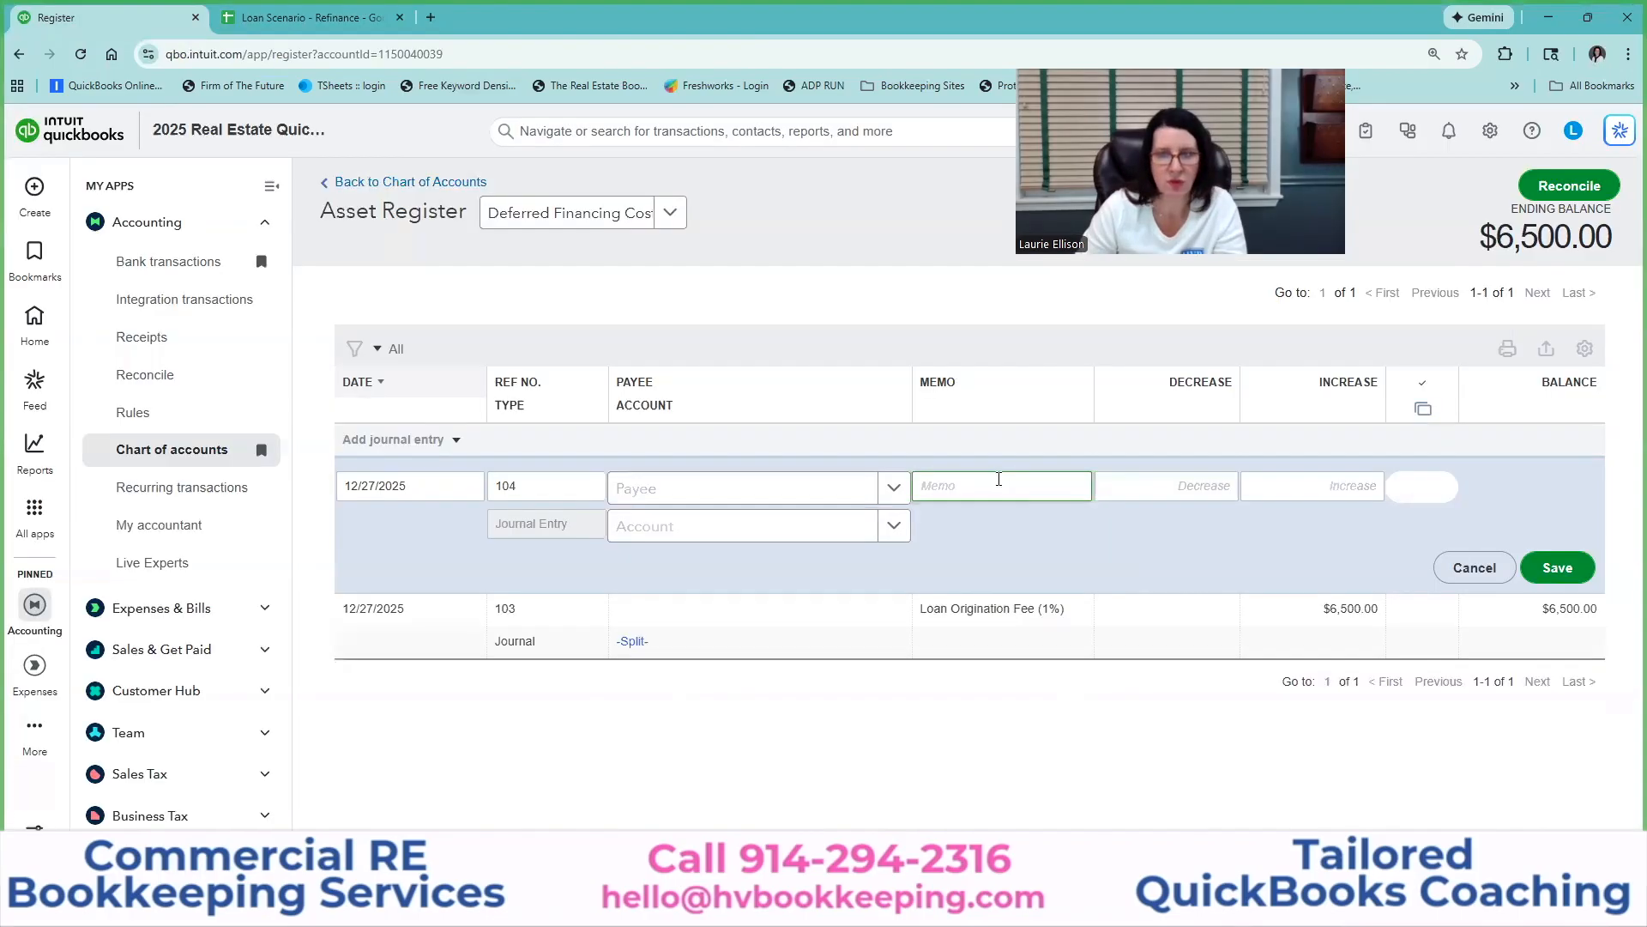
{"action": "key", "text": "ctrl+v"}
Set the appraisal entry's increase to 3,000, assign it to the Closing Exchange Provident account, and save it.
{"action": "left_click", "coordinate": [1282, 491]}
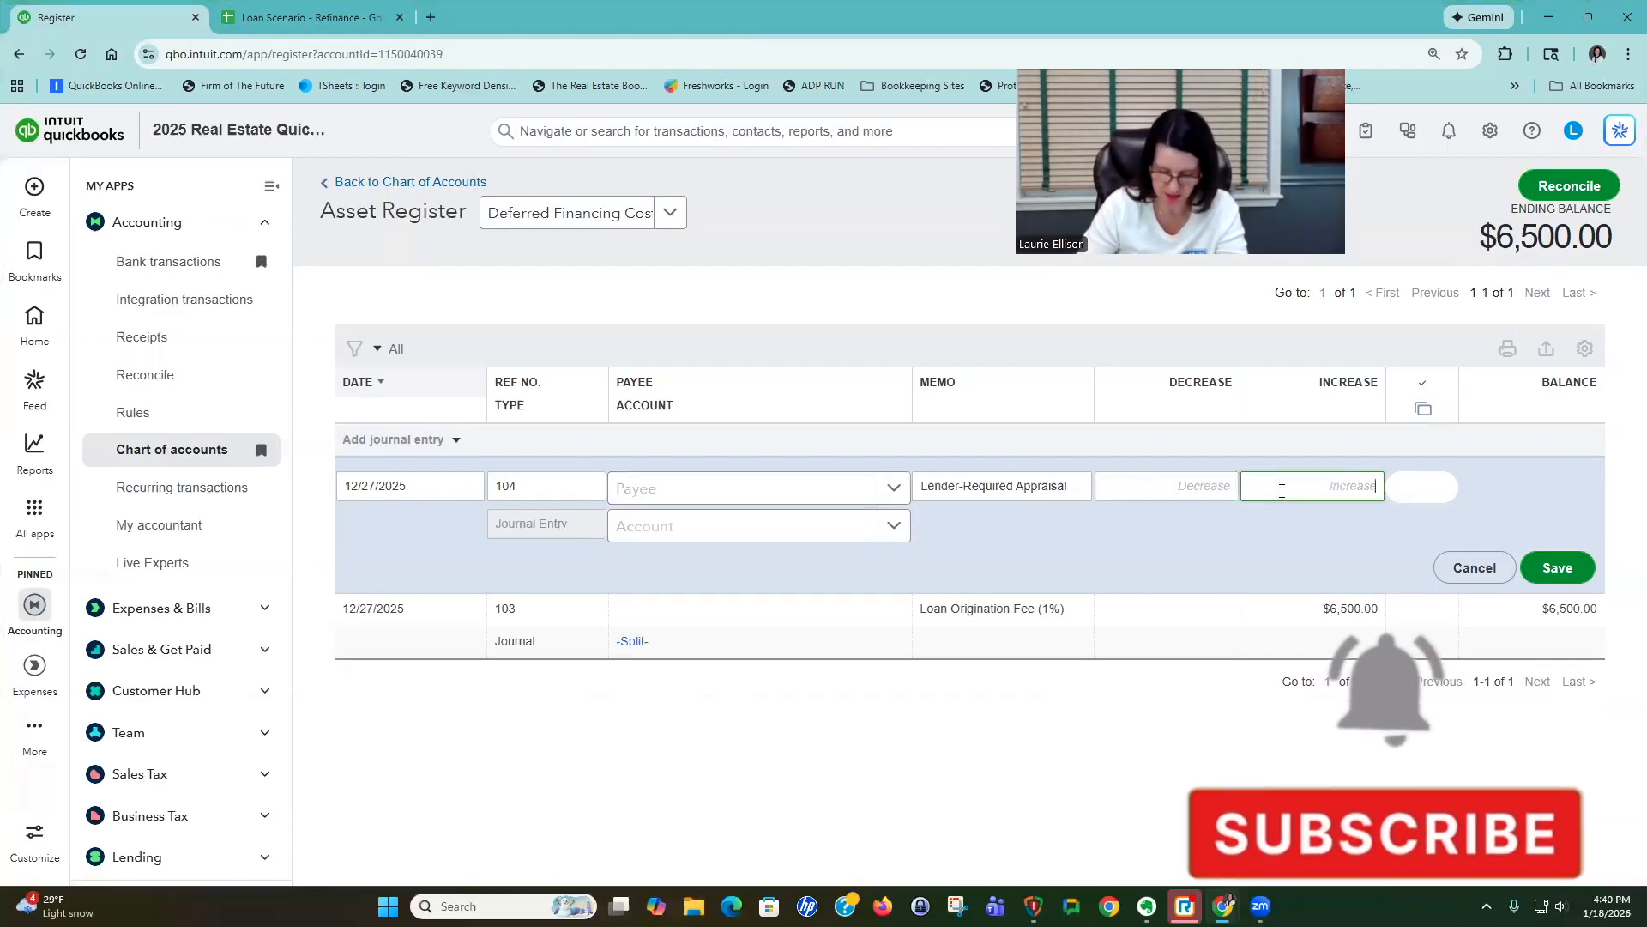
{"action": "type", "text": "3000"}
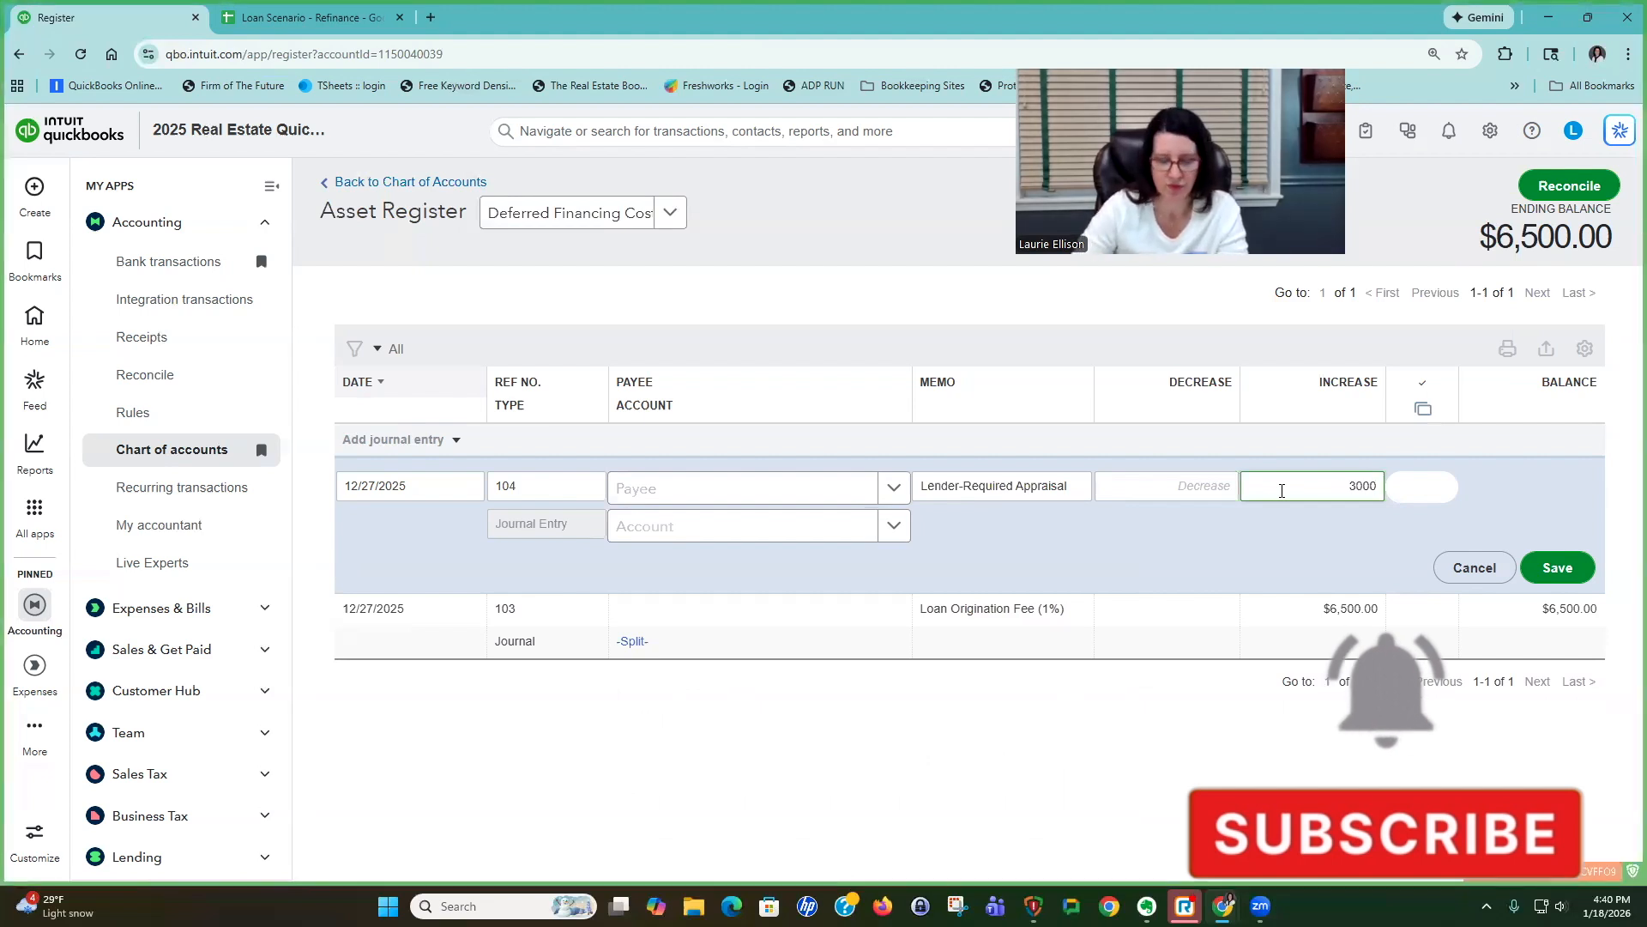
{"action": "key", "text": "Tab"}
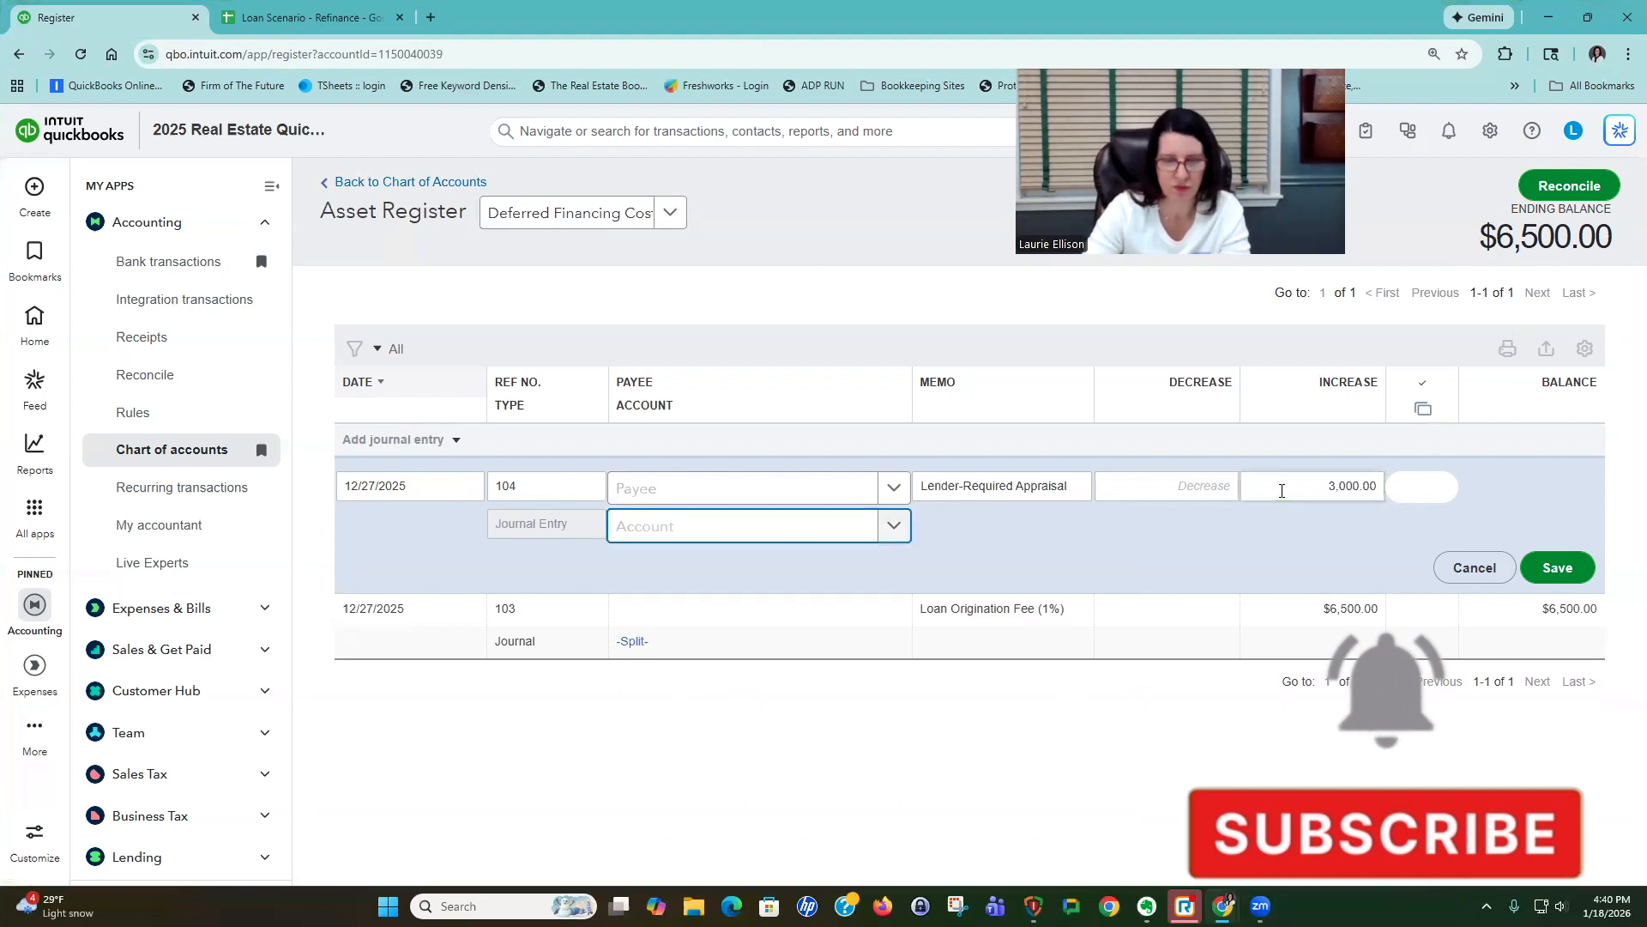
{"action": "type", "text": "provid"}
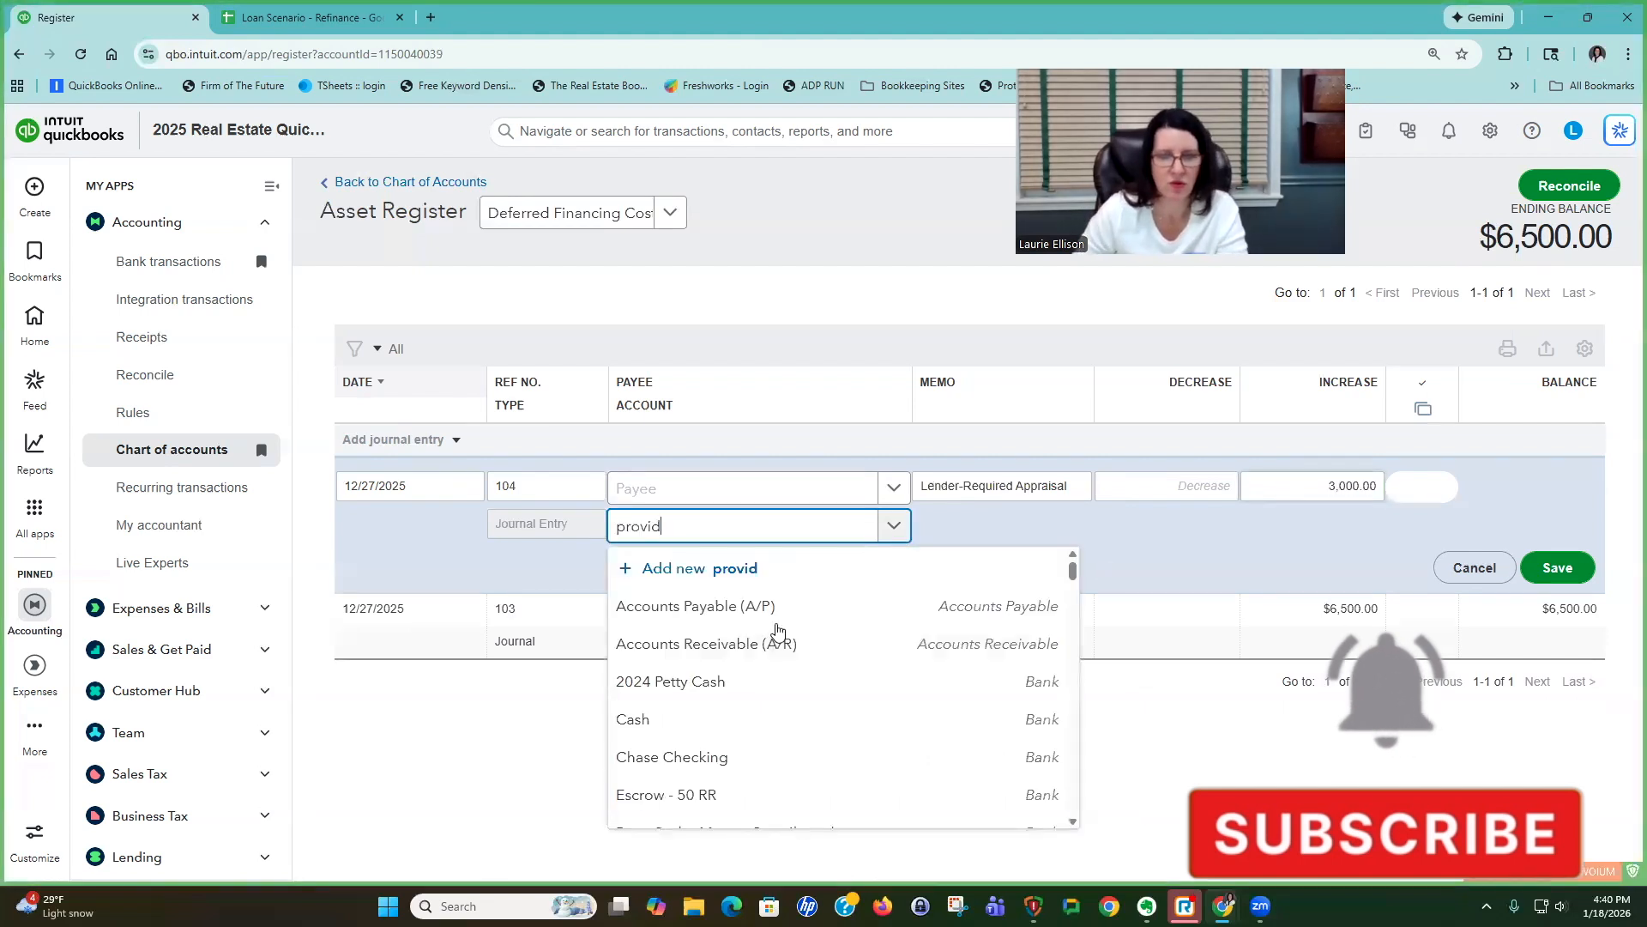
{"action": "key", "text": "Return"}
{"action": "left_click", "coordinate": [1560, 569]}
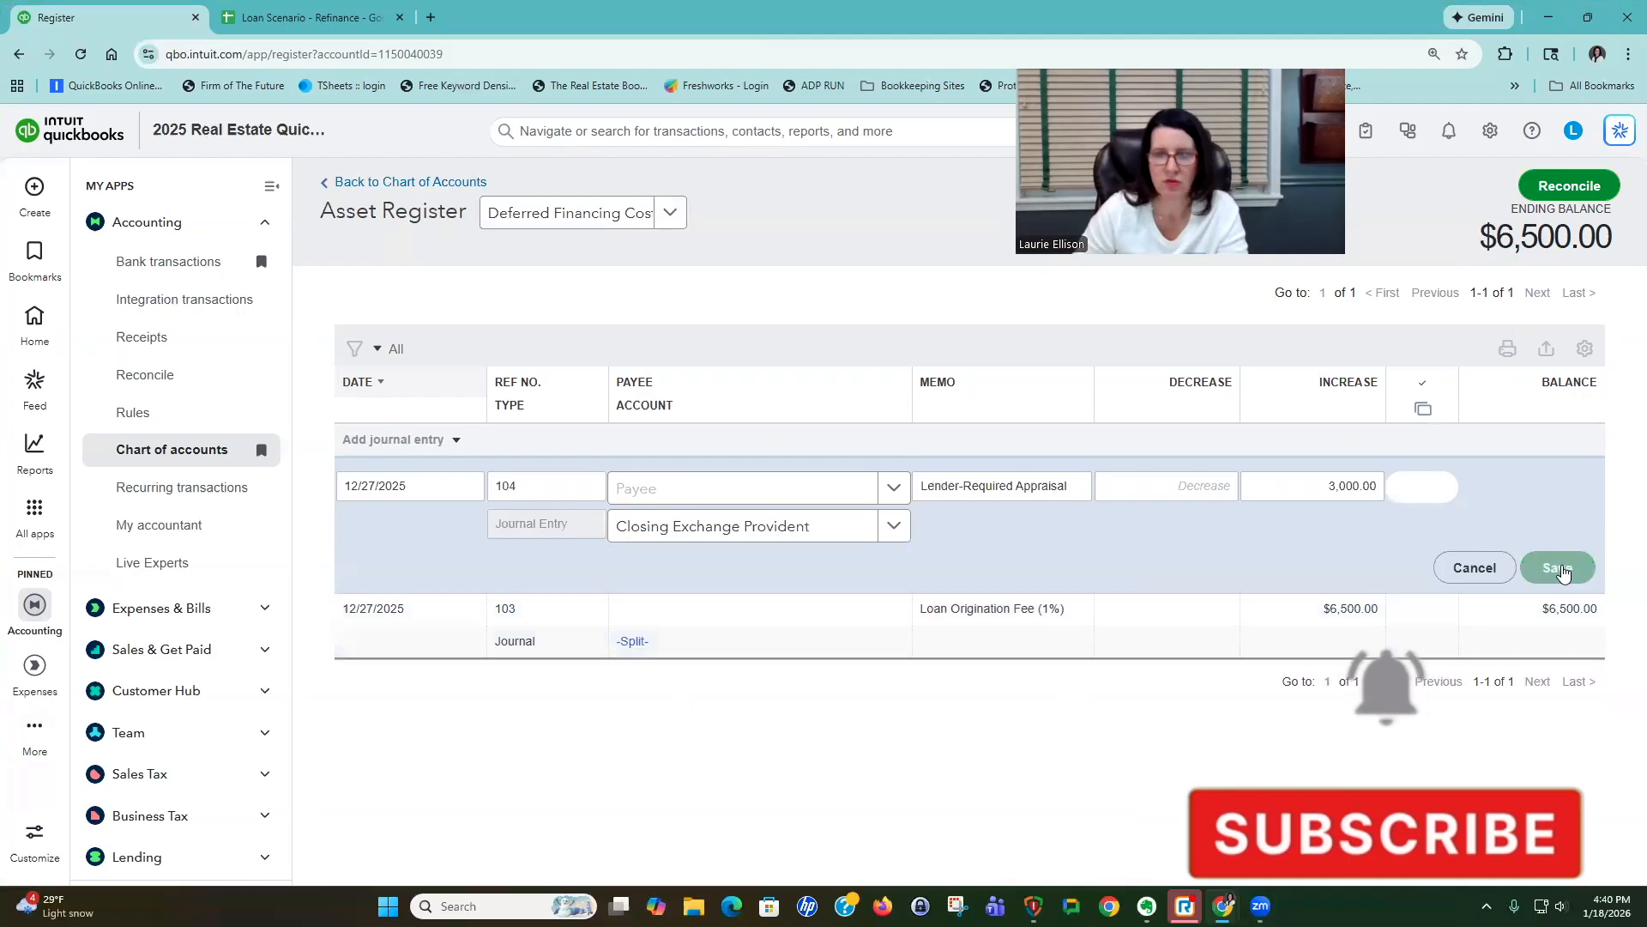
Switch to the spreadsheet and fill the loan origination fee and appraisal amounts, C9:C10, with light green.
{"action": "key", "text": "ctrl+Tab"}
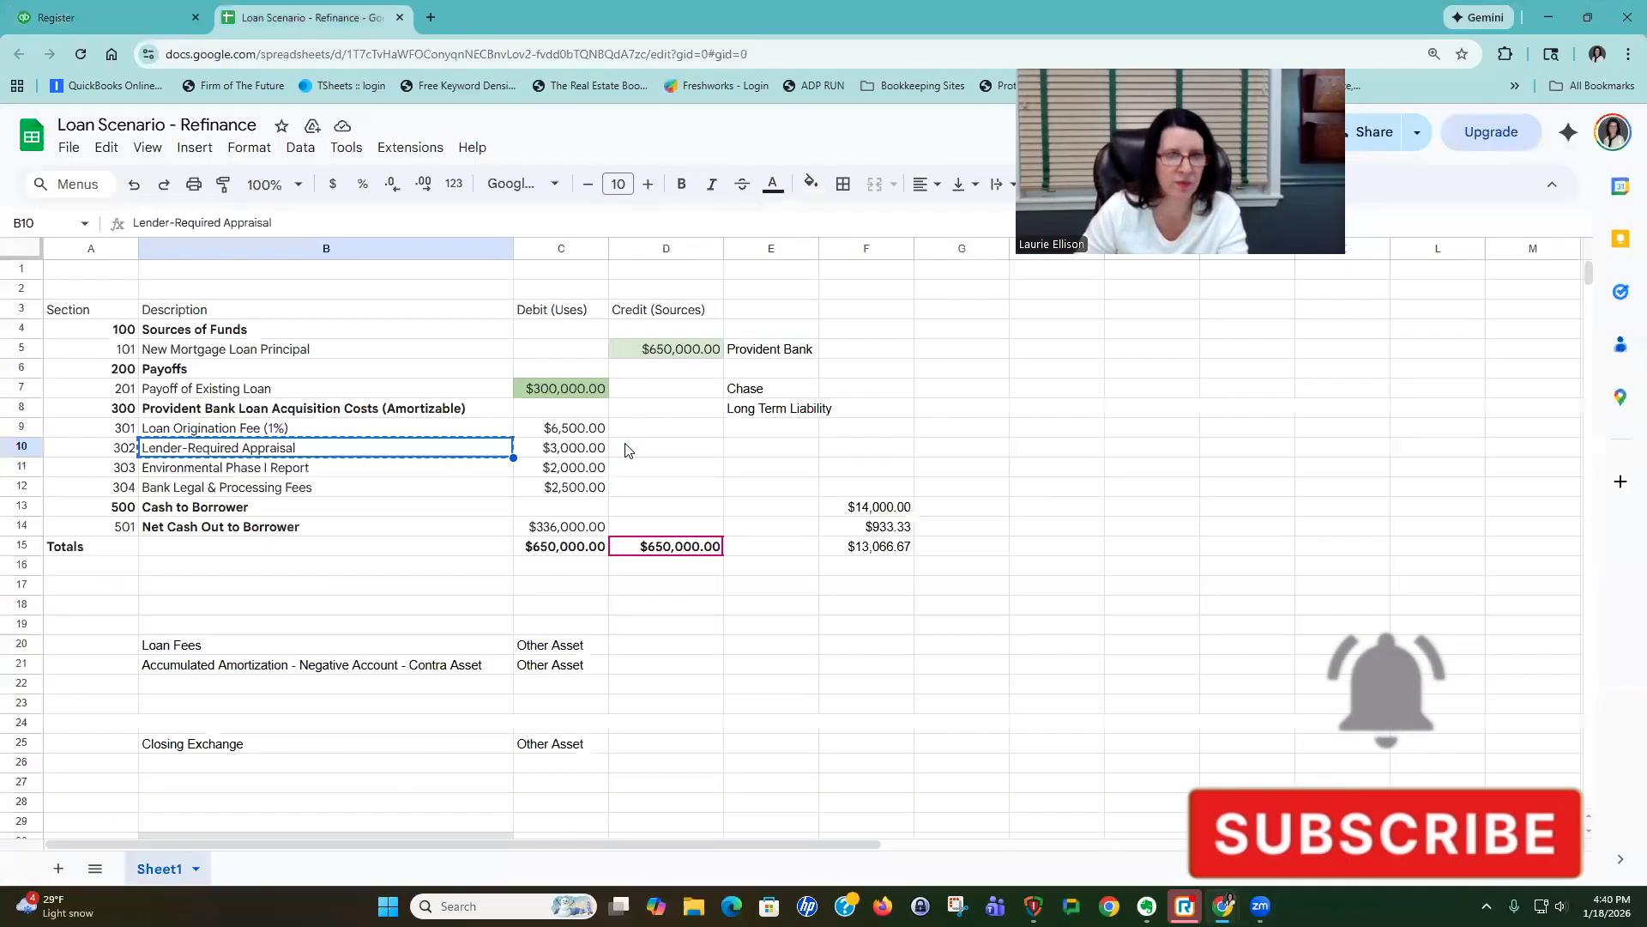
{"action": "left_click", "coordinate": [597, 432]}
{"action": "key", "text": "shift+Down"}
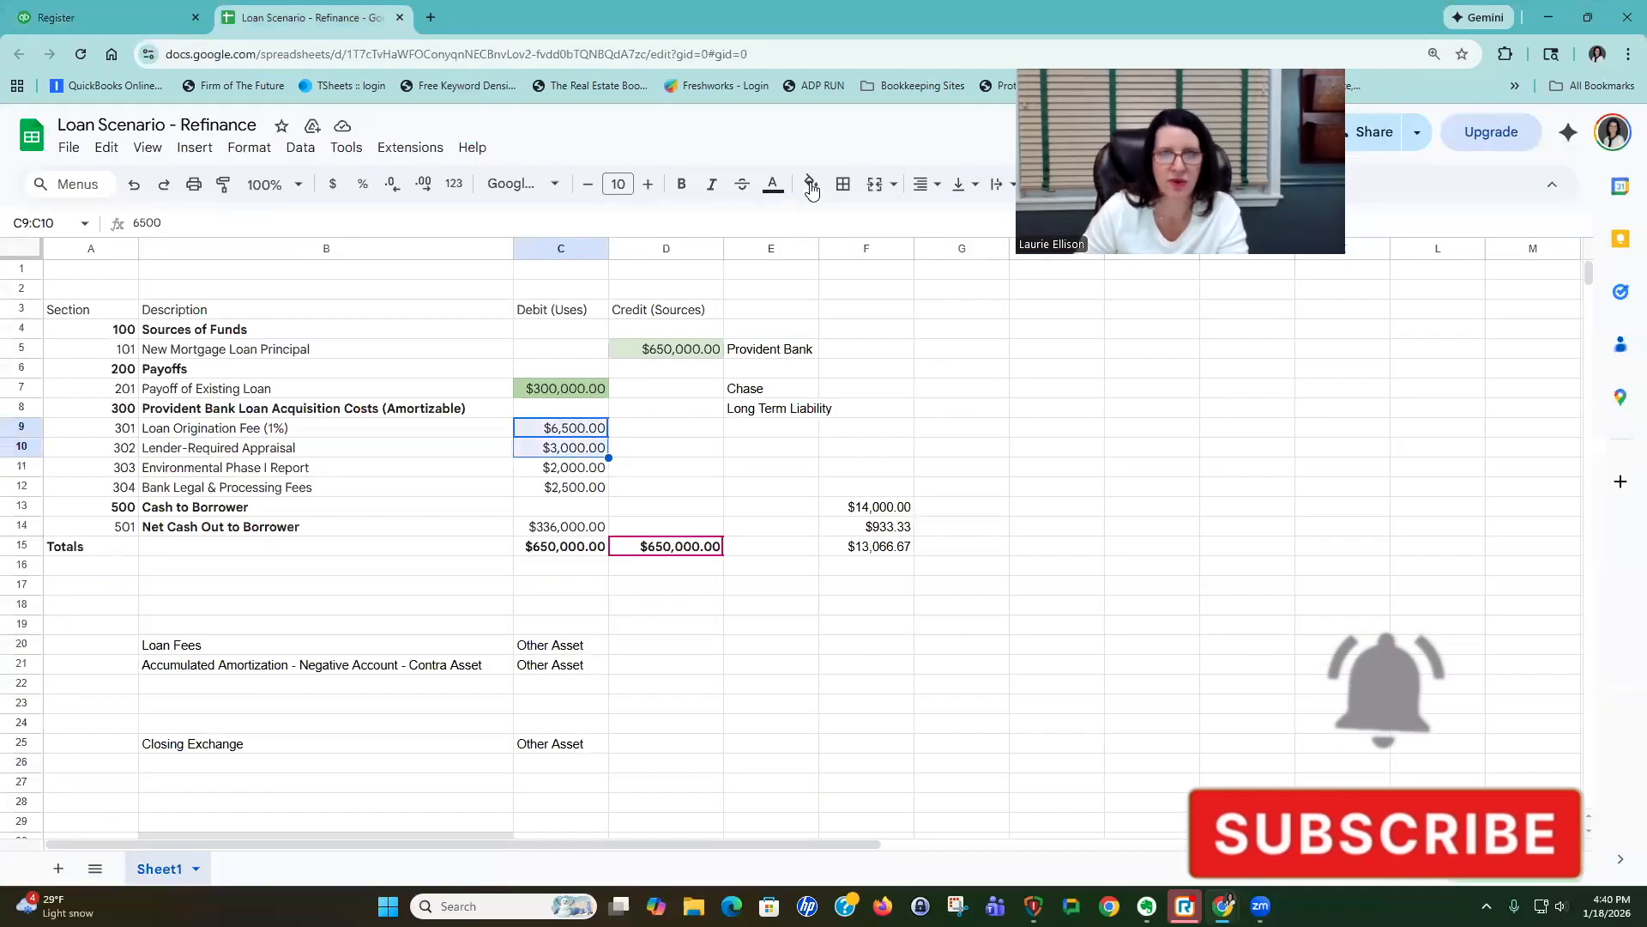
{"action": "left_click", "coordinate": [811, 183]}
{"action": "left_click", "coordinate": [892, 293]}
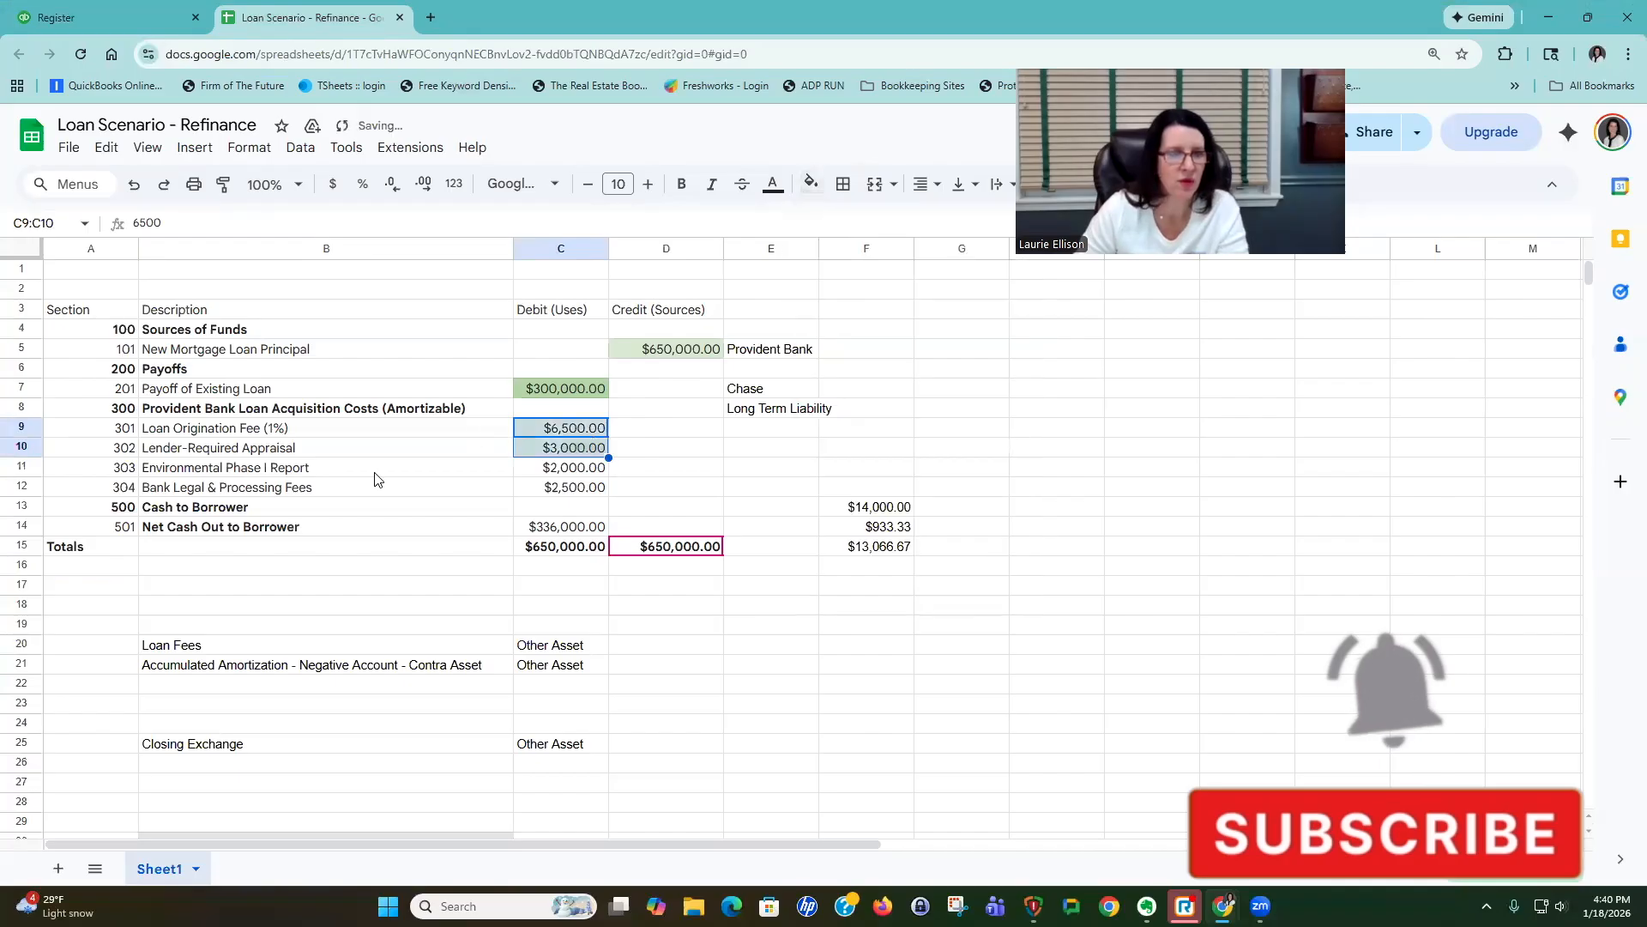
Copy the "Environmental Phase I Report" description from the spreadsheet into the memo of the new 12/27/2025 journal entry in QuickBooks.
{"action": "left_click", "coordinate": [376, 473]}
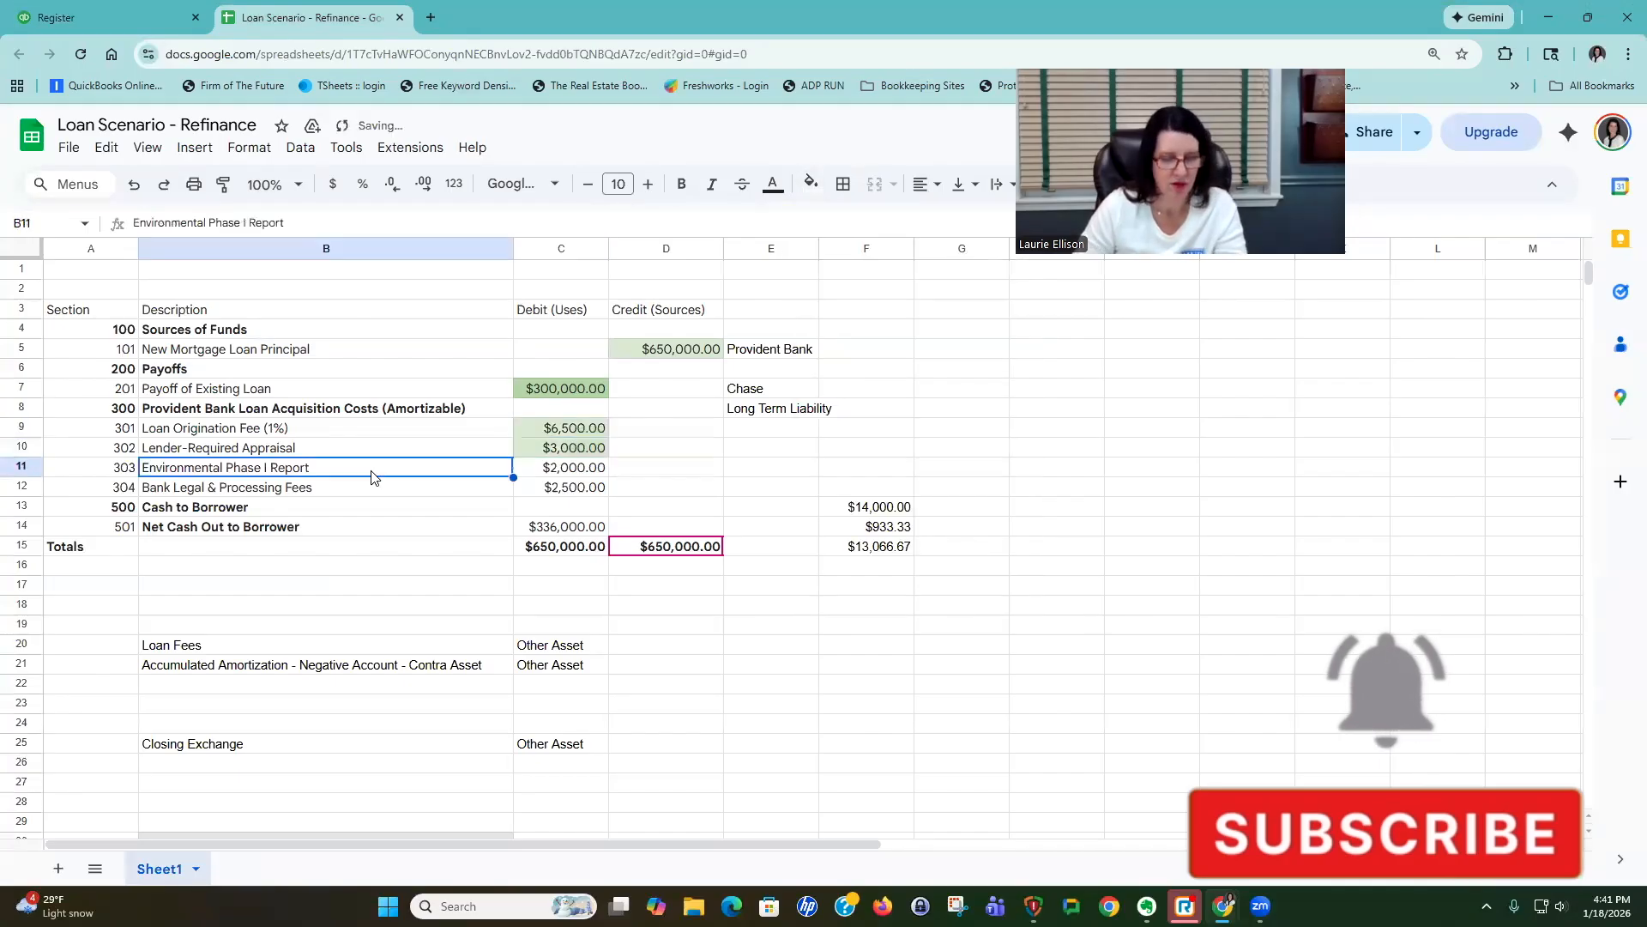
{"action": "left_click", "coordinate": [149, 18]}
{"action": "key", "text": "Tab"}
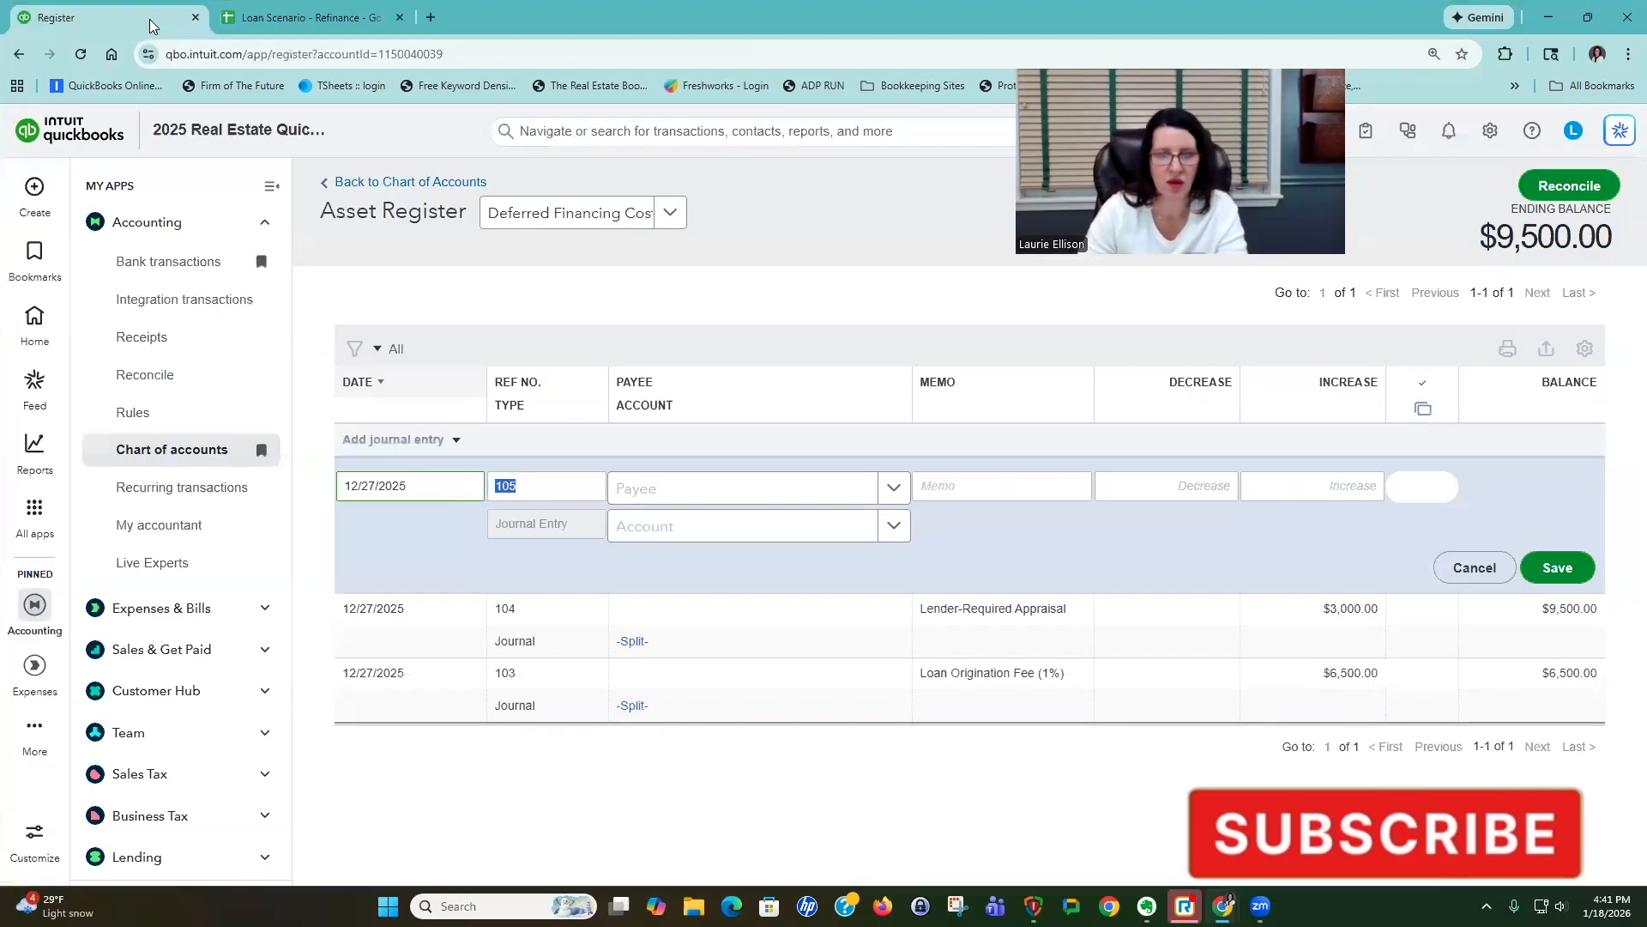
{"action": "key", "text": "Tab"}
{"action": "key", "text": "Tab"}
{"action": "key", "text": "ctrl+v"}
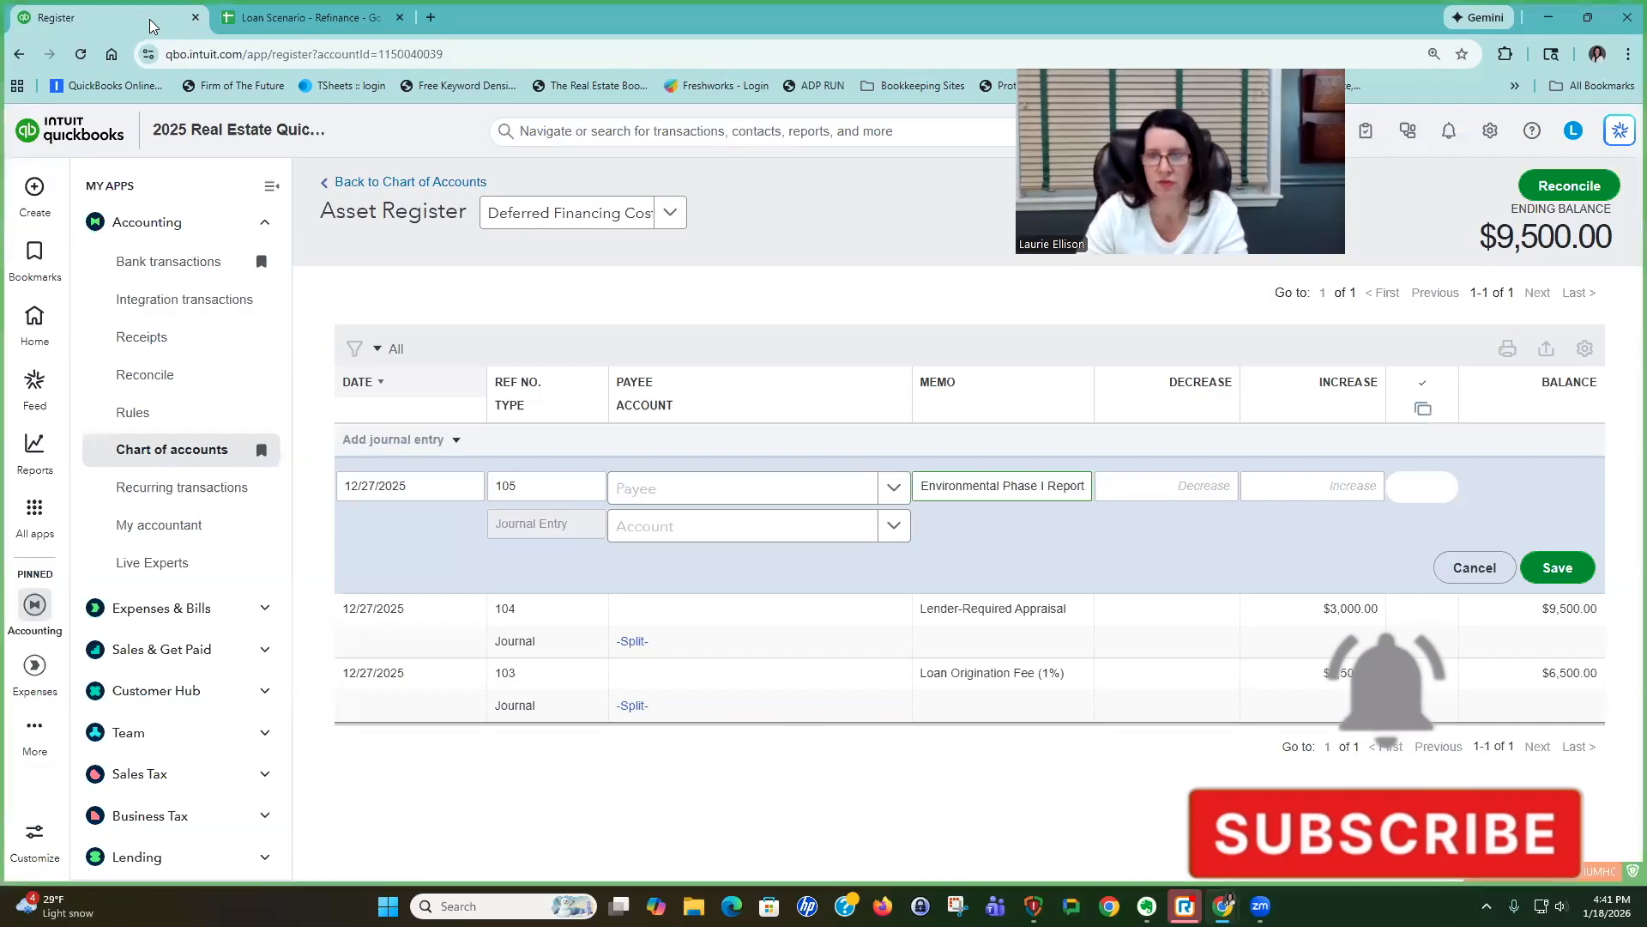
Set the Environmental Phase I Report entry's increase to 2,000, leaving the decrease empty.
{"action": "key", "text": "Tab"}
{"action": "key", "text": "Tab"}
{"action": "type", "text": "2"}
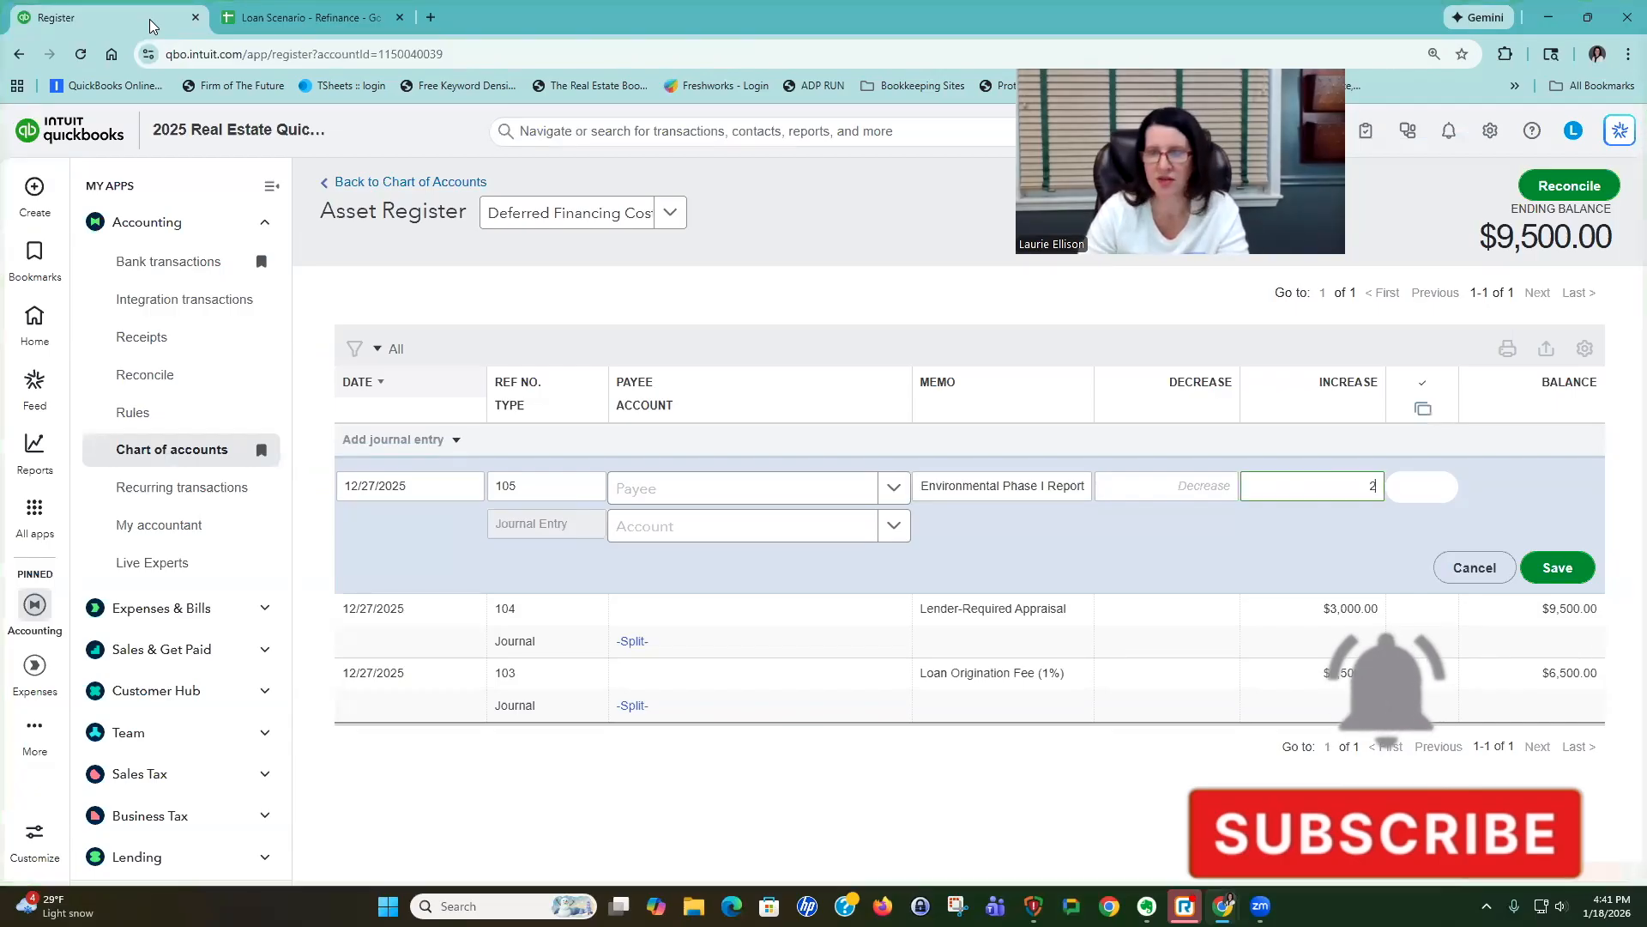
{"action": "type", "text": ",000"}
{"action": "key", "text": "Tab"}
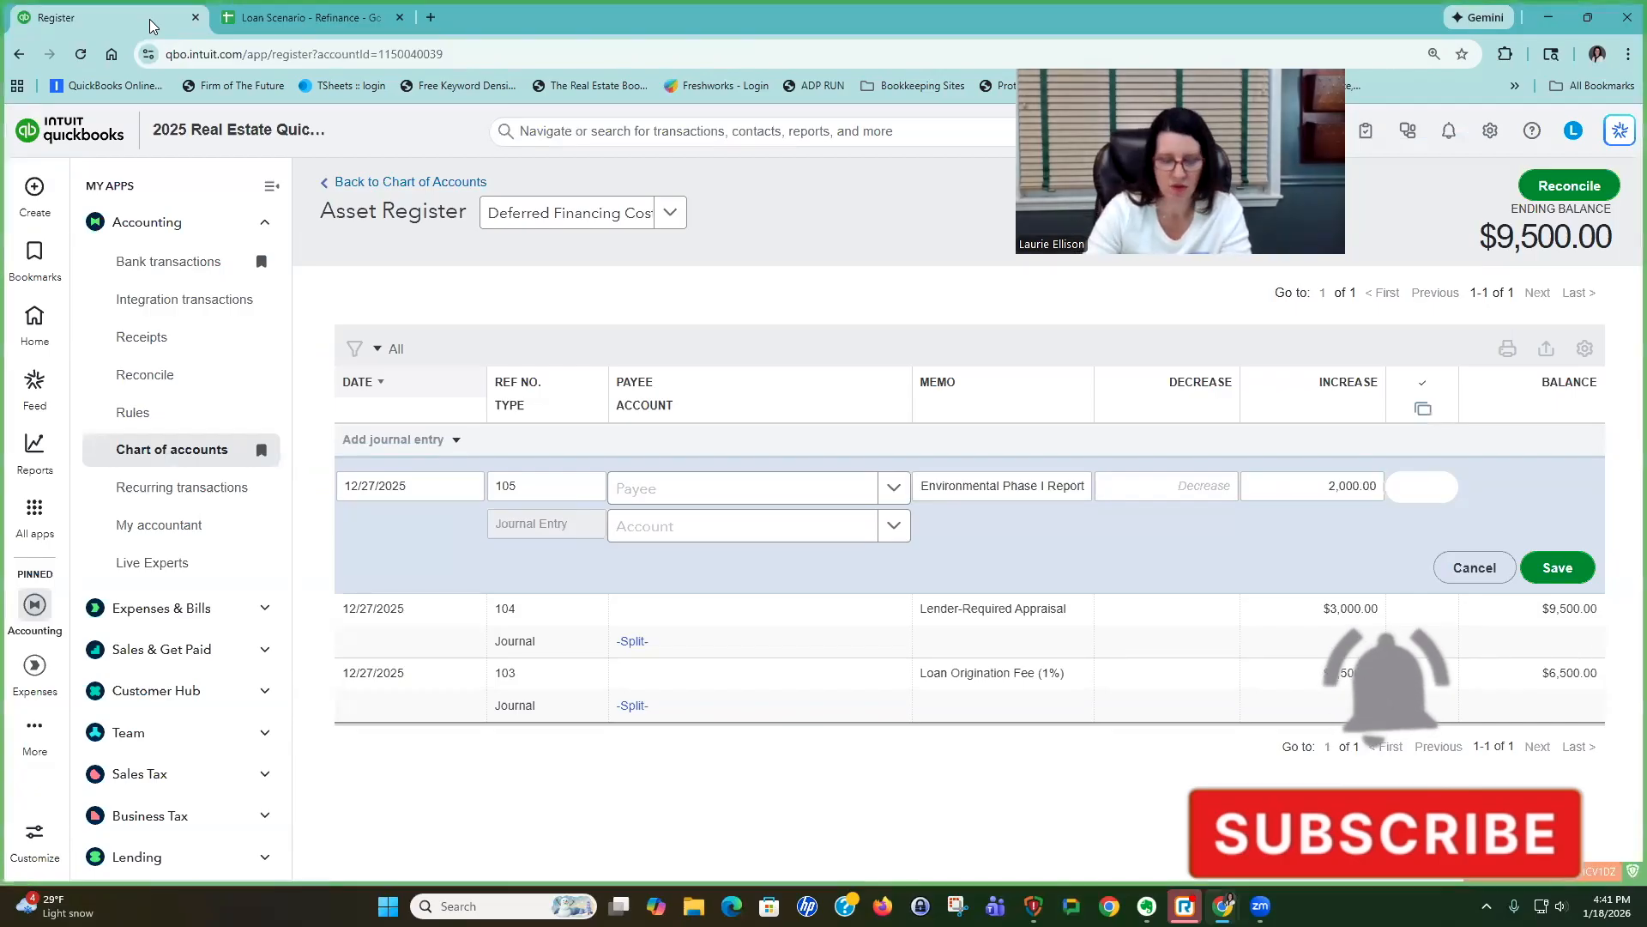
Assign the Environmental Phase I Report entry to the Closing Exchange Provident account and save it.
{"action": "key", "text": "Tab"}
{"action": "type", "text": "provid"}
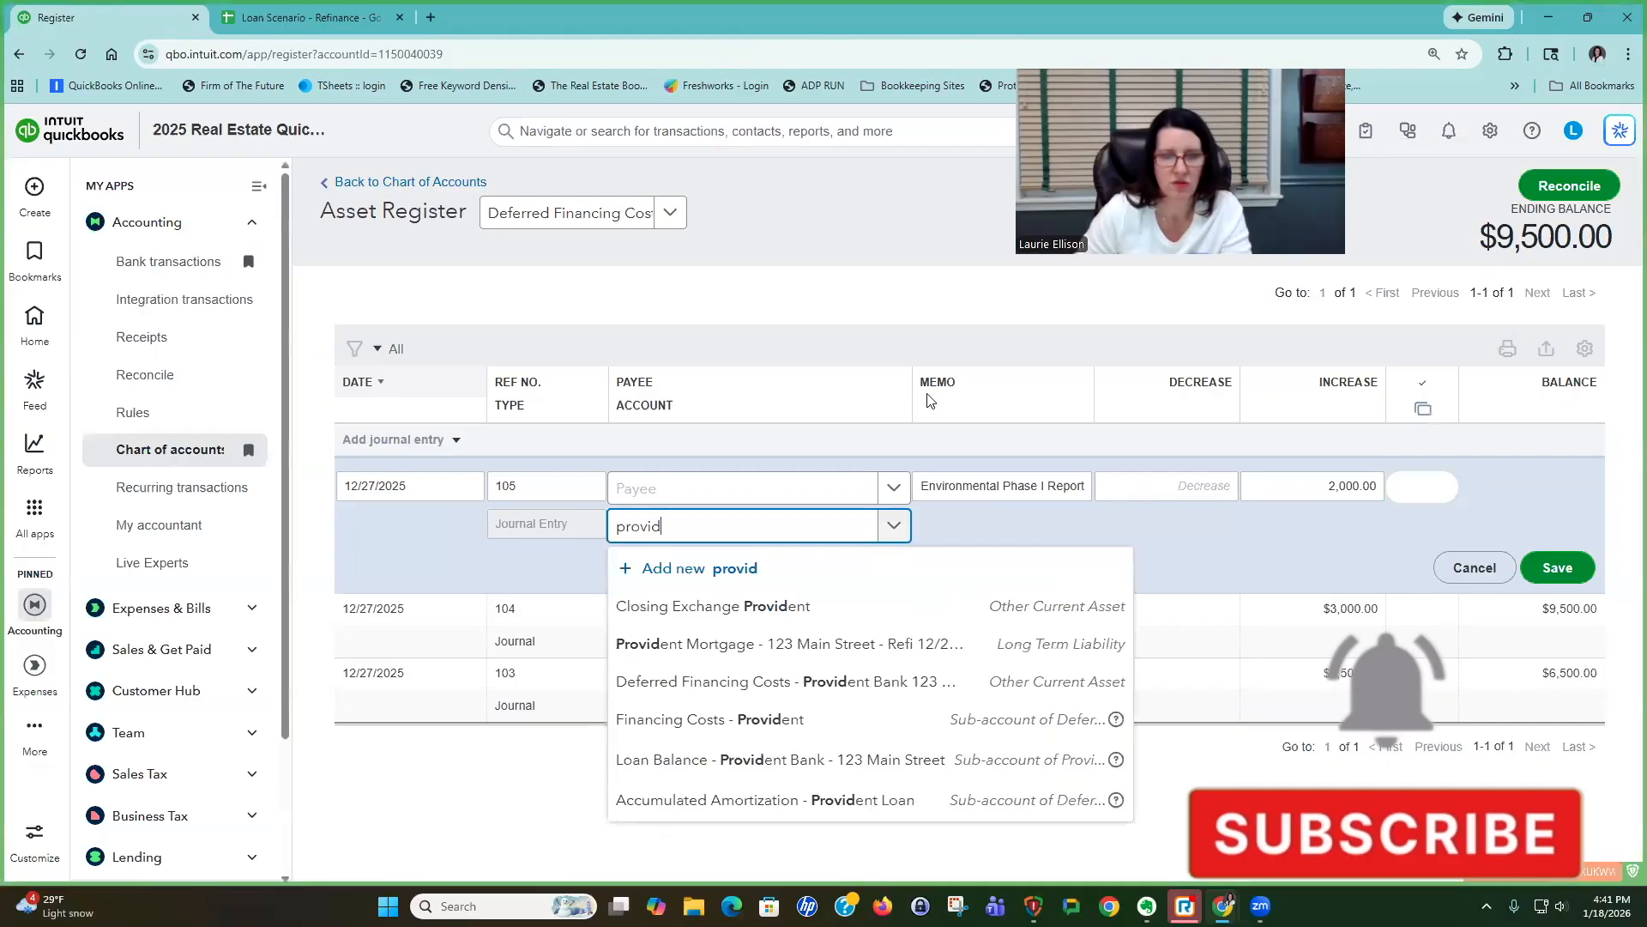
{"action": "key", "text": "BackSpace"}
{"action": "key", "text": "BackSpace"}
{"action": "key", "text": "BackSpace"}
{"action": "key", "text": "BackSpace"}
{"action": "key", "text": "BackSpace"}
{"action": "key", "text": "BackSpace"}
{"action": "left_click", "coordinate": [823, 526]}
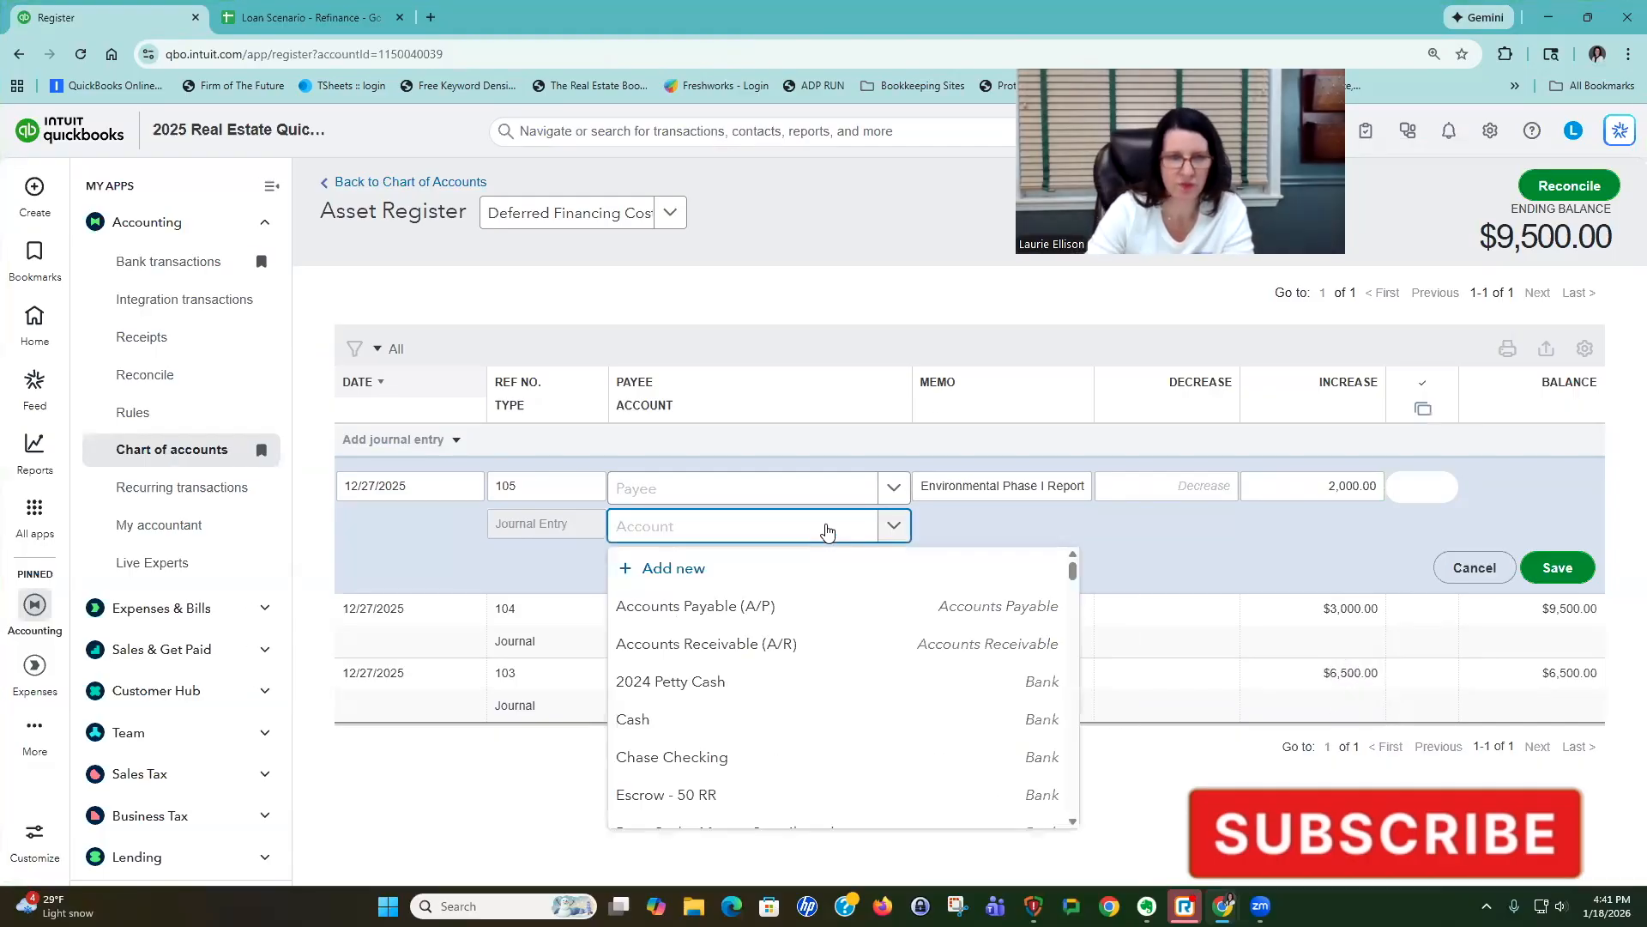
{"action": "type", "text": "provi"}
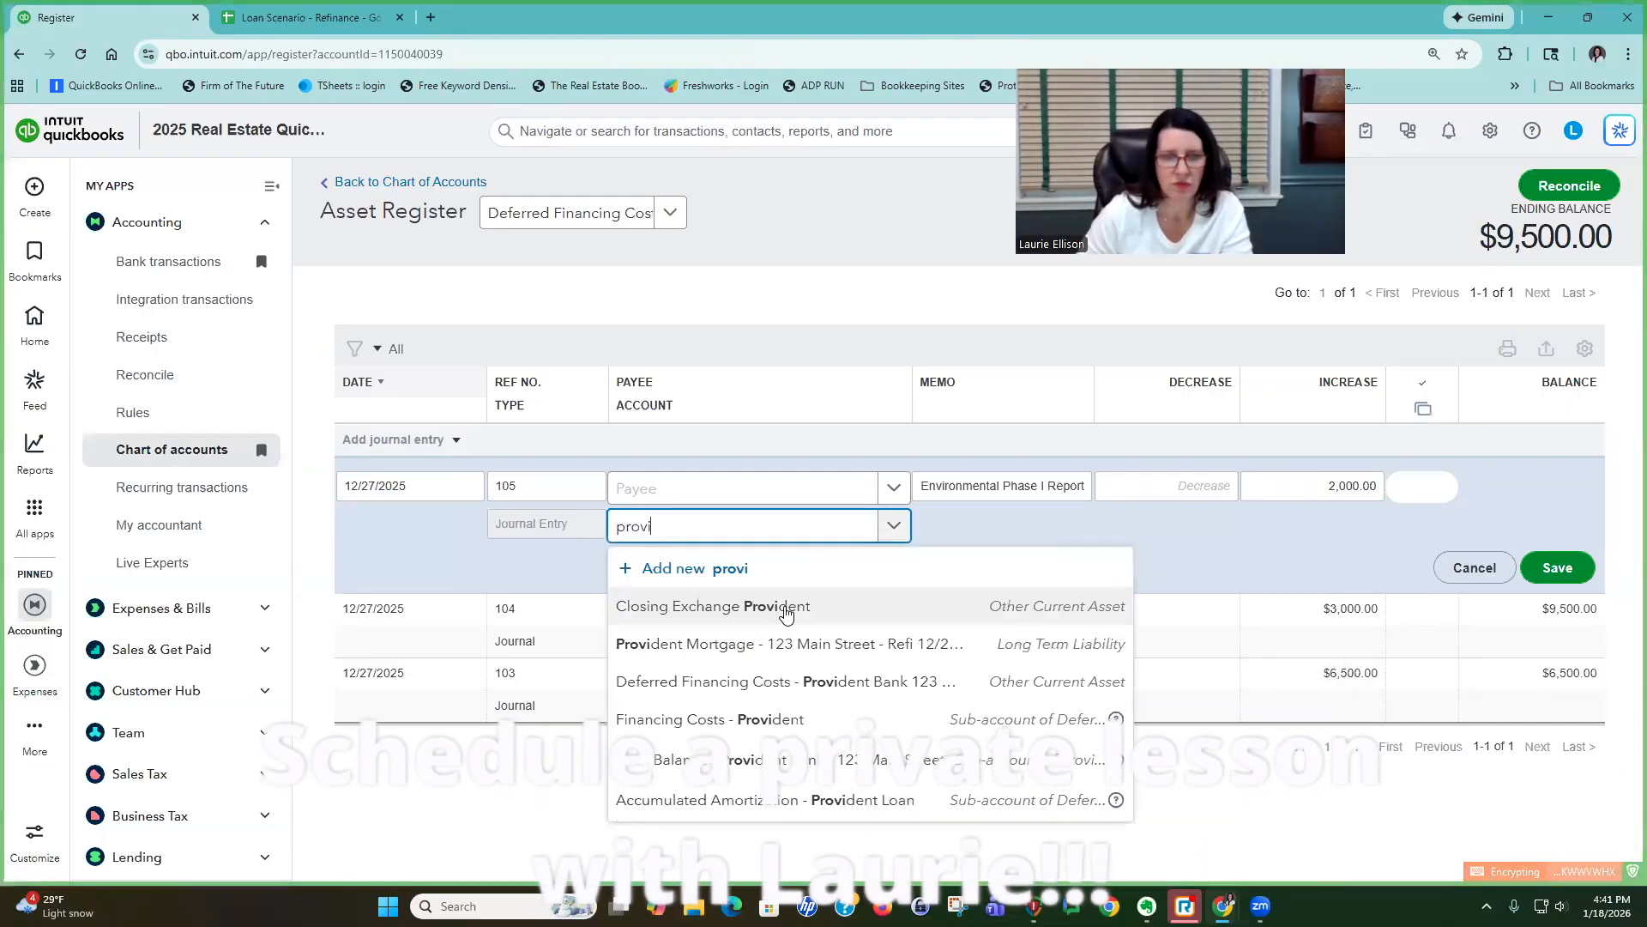
{"action": "key", "text": "Return"}
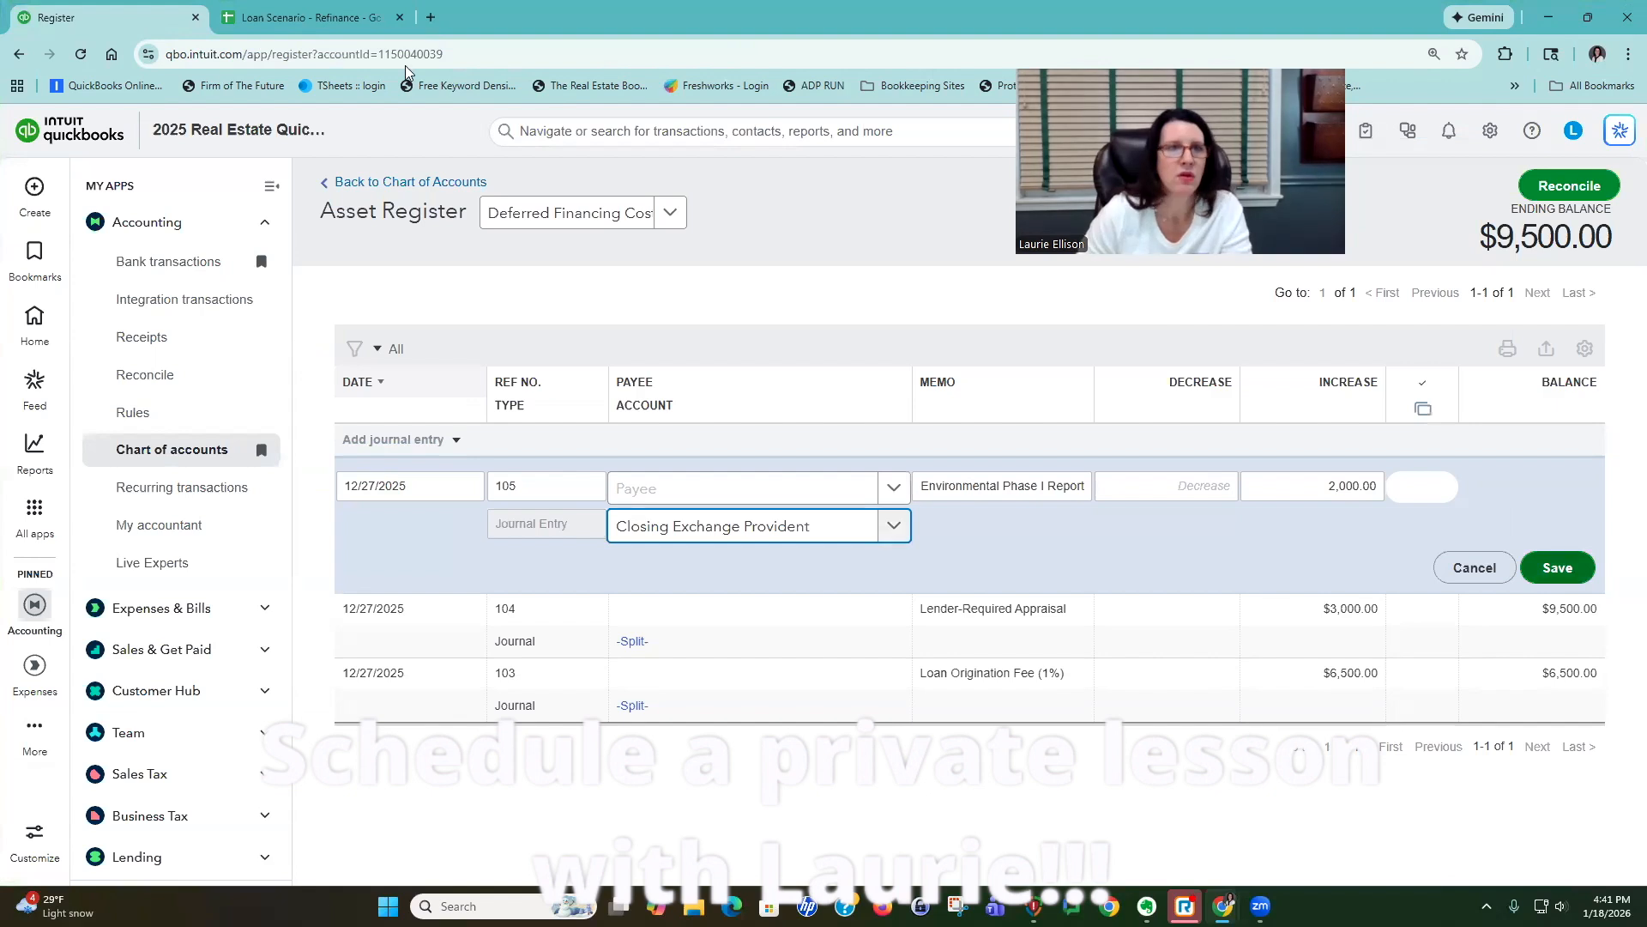
Switch to the spreadsheet and fill the Environmental Phase I Report amount in C11 with light green.
{"action": "left_click", "coordinate": [364, 22]}
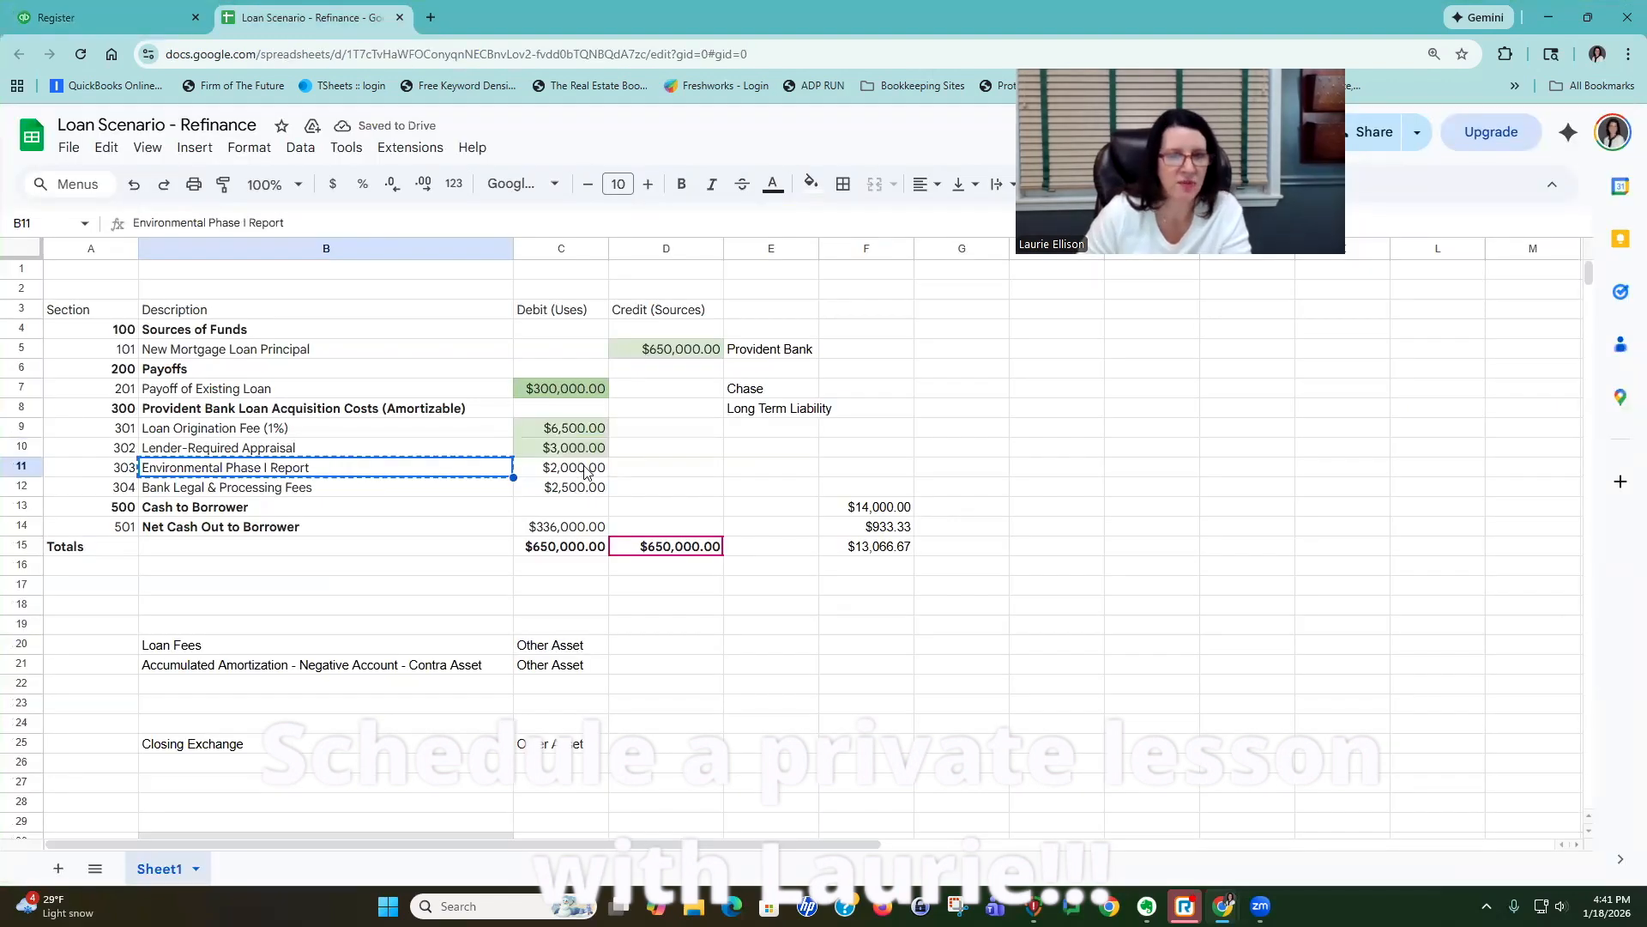
{"action": "key", "text": "Right"}
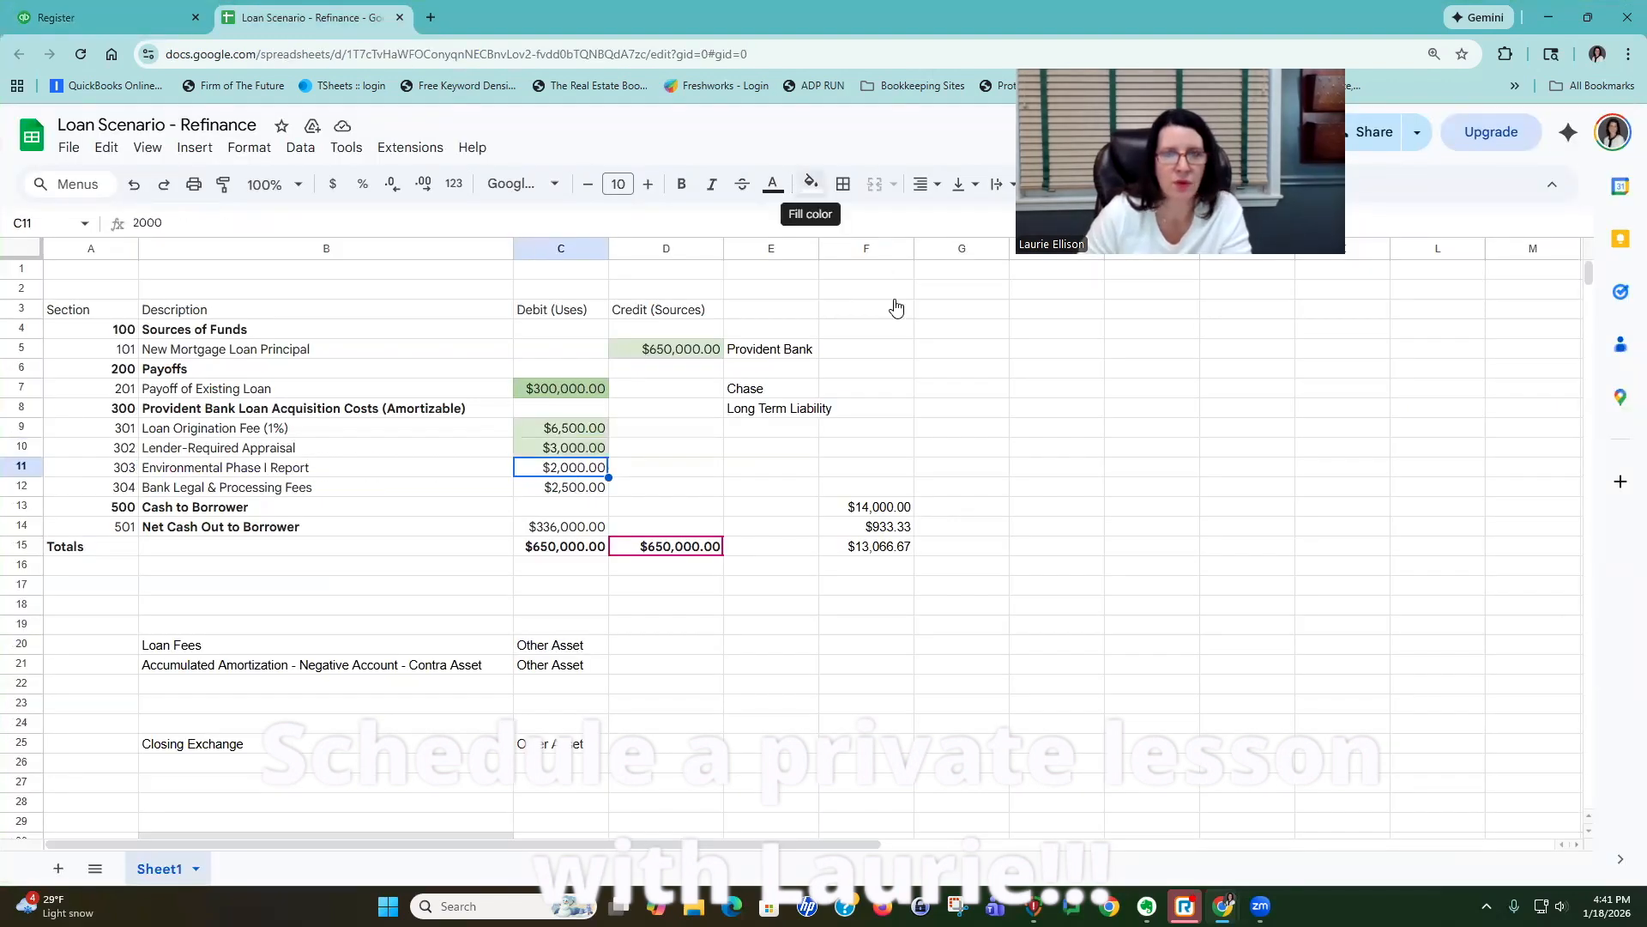
{"action": "left_click", "coordinate": [813, 183]}
Copy the "Bank Legal & Processing Fees" description from the spreadsheet into the memo of the new 12/27/2025 journal entry in QuickBooks.
{"action": "left_click", "coordinate": [390, 487]}
{"action": "key", "text": "ctrl+c"}
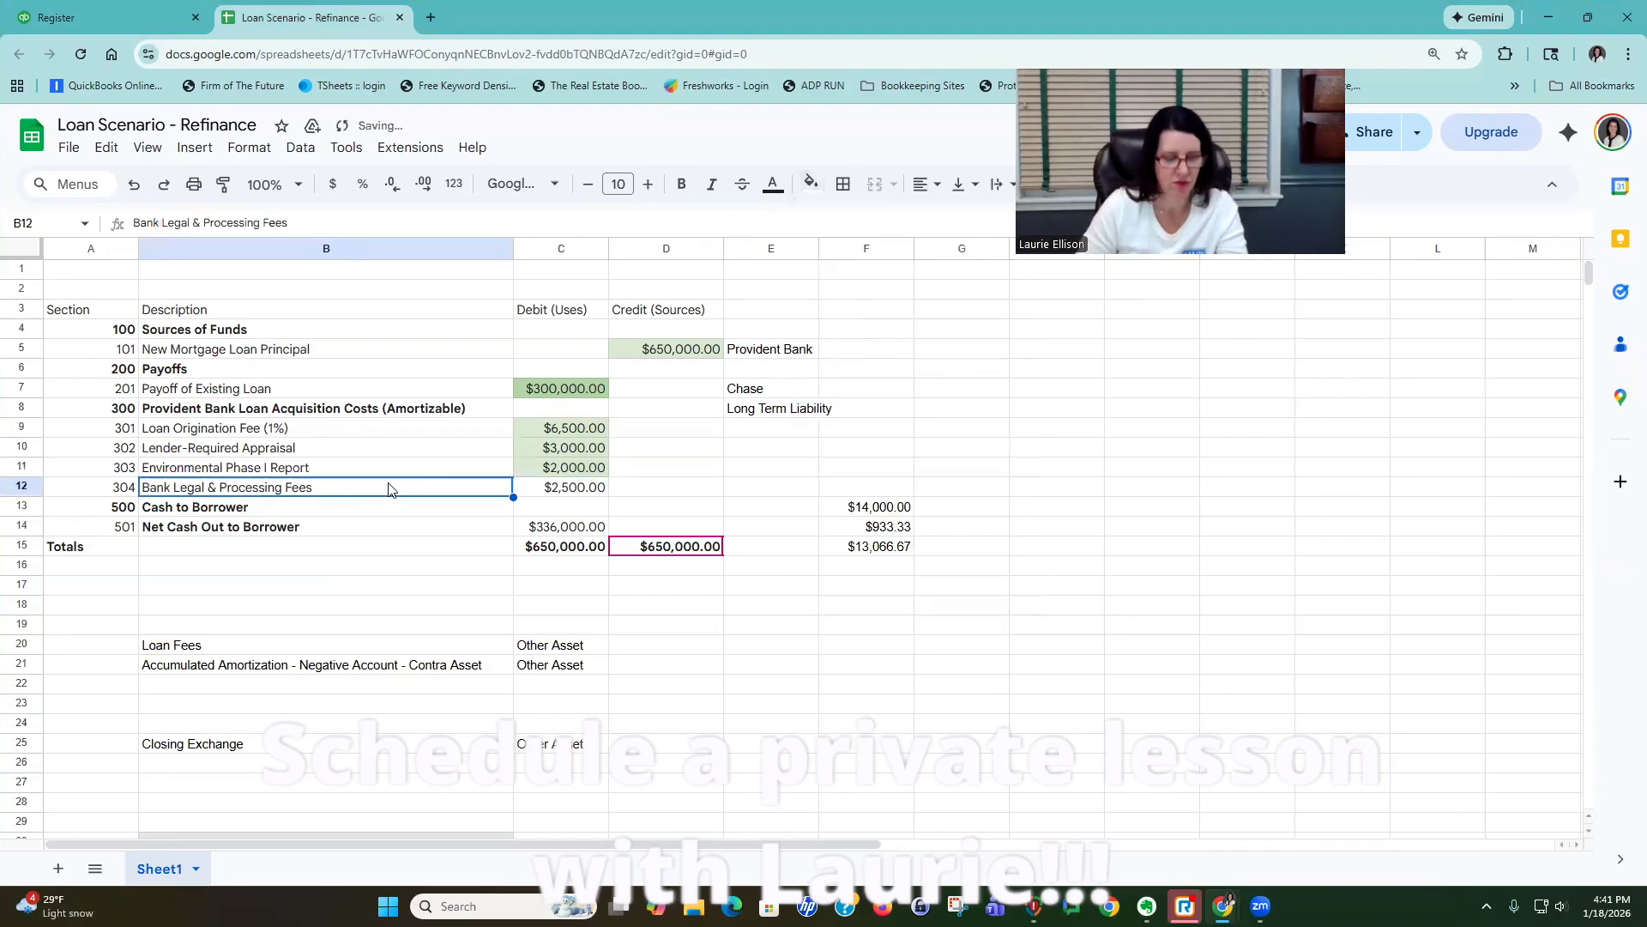
{"action": "key", "text": "ctrl+shift+Tab"}
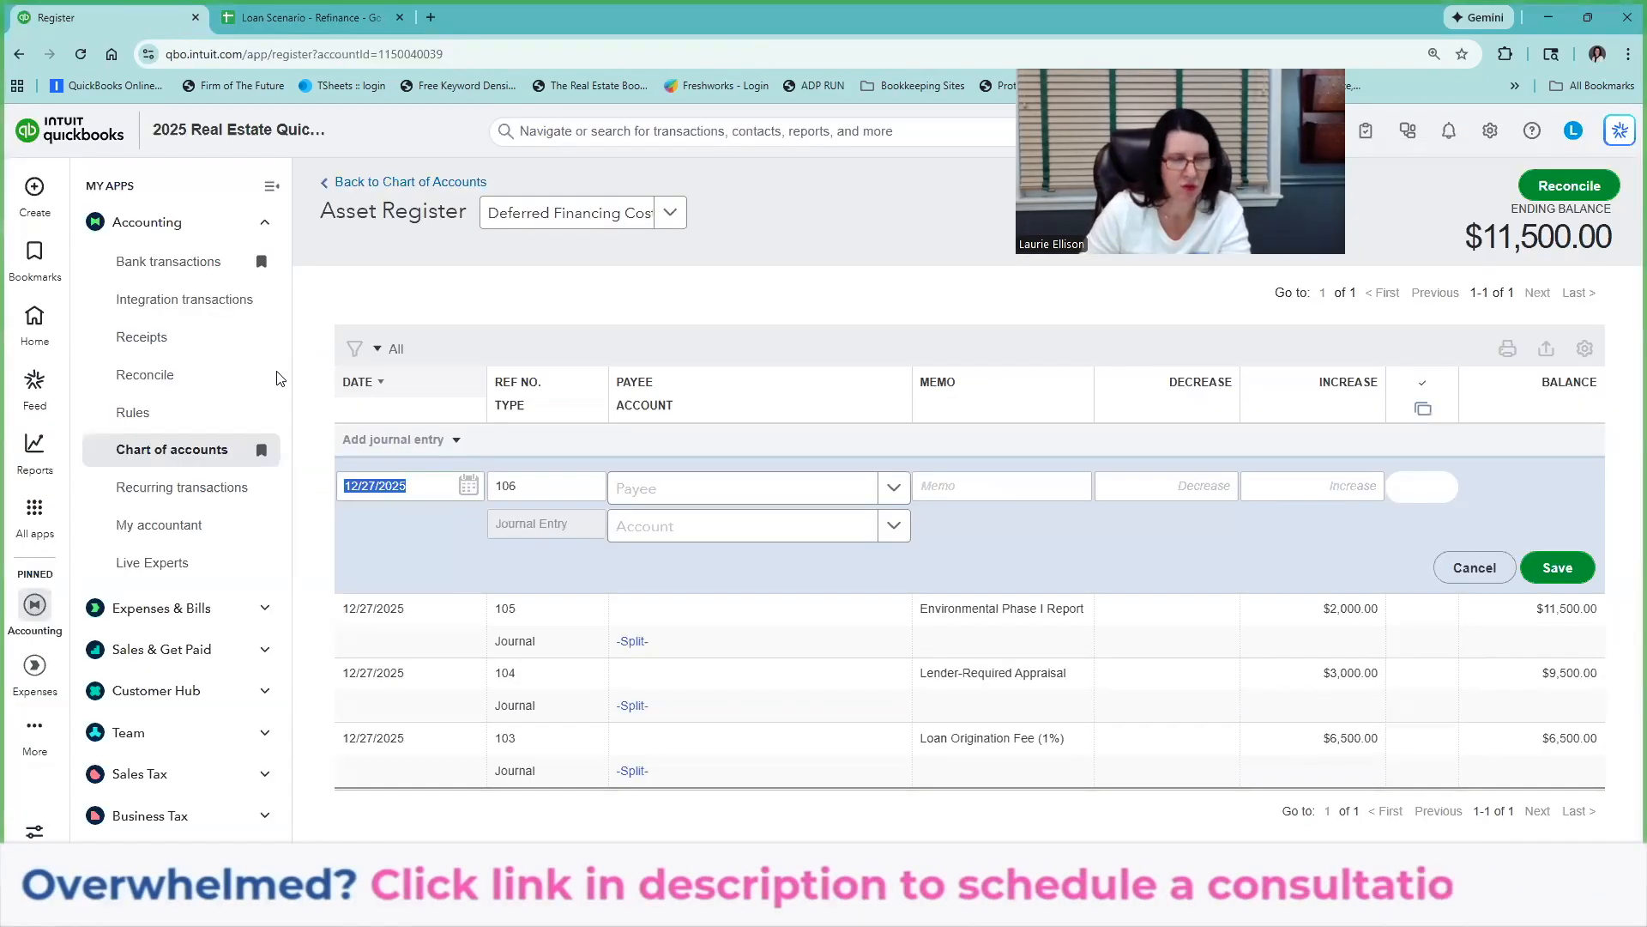
{"action": "key", "text": "Tab"}
{"action": "key", "text": "Tab"}
{"action": "key", "text": "Tab"}
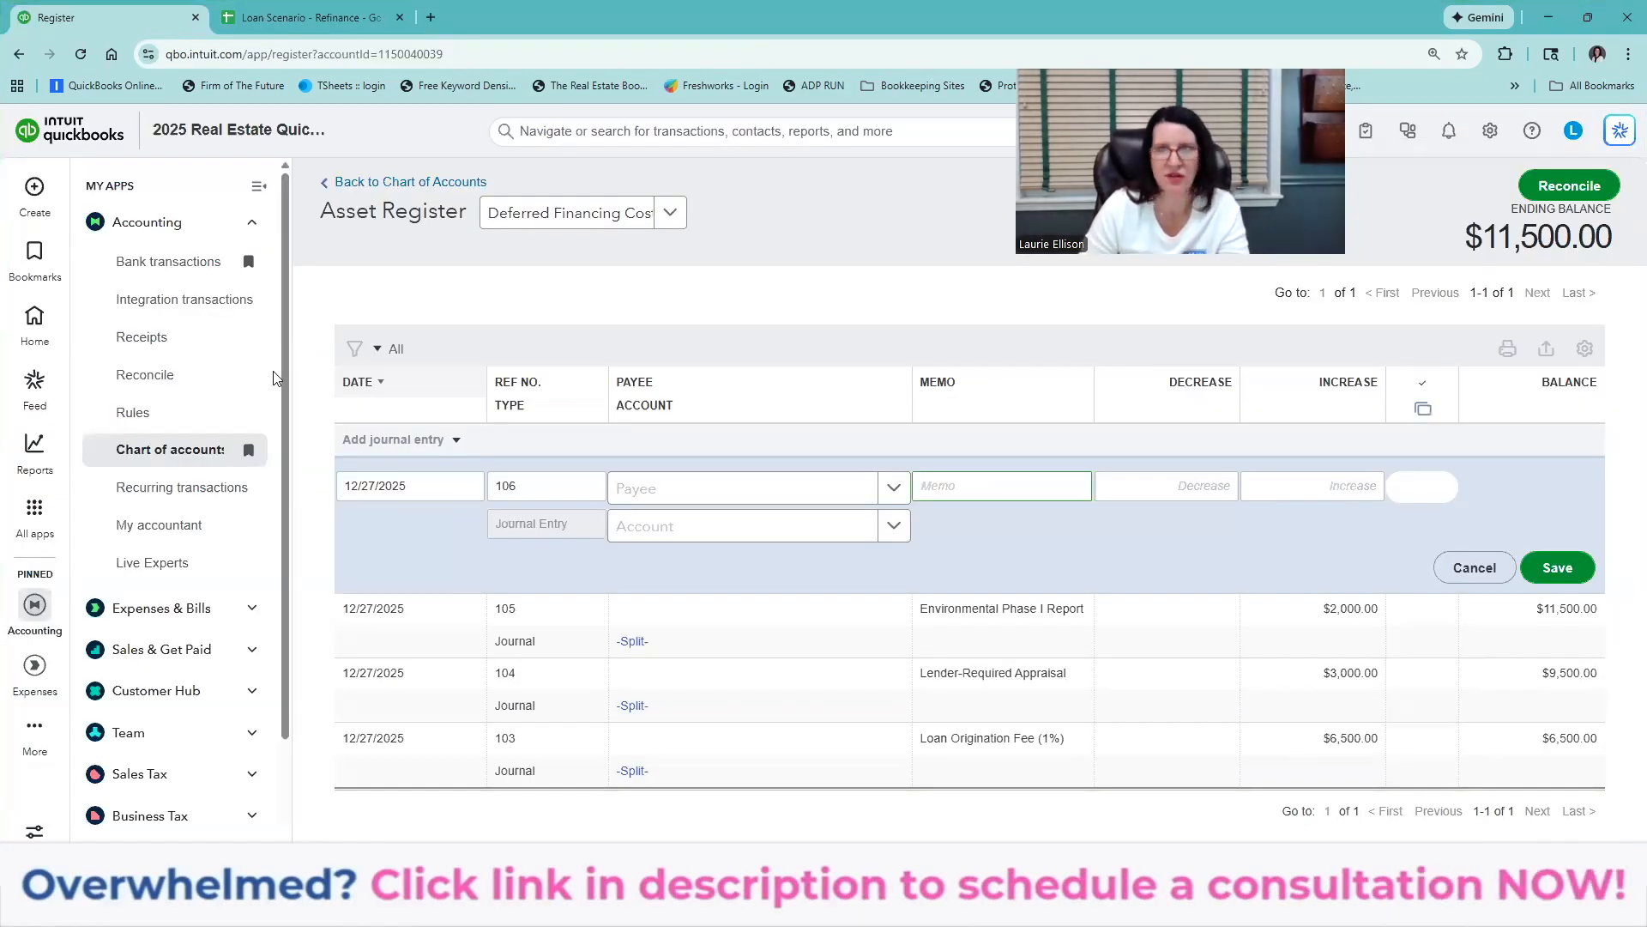
{"action": "key", "text": "ctrl+v"}
Set the bank legal and processing fees entry's increase to 2,500, assign it to Closing Exchange Provident, and save it.
{"action": "key", "text": "Tab"}
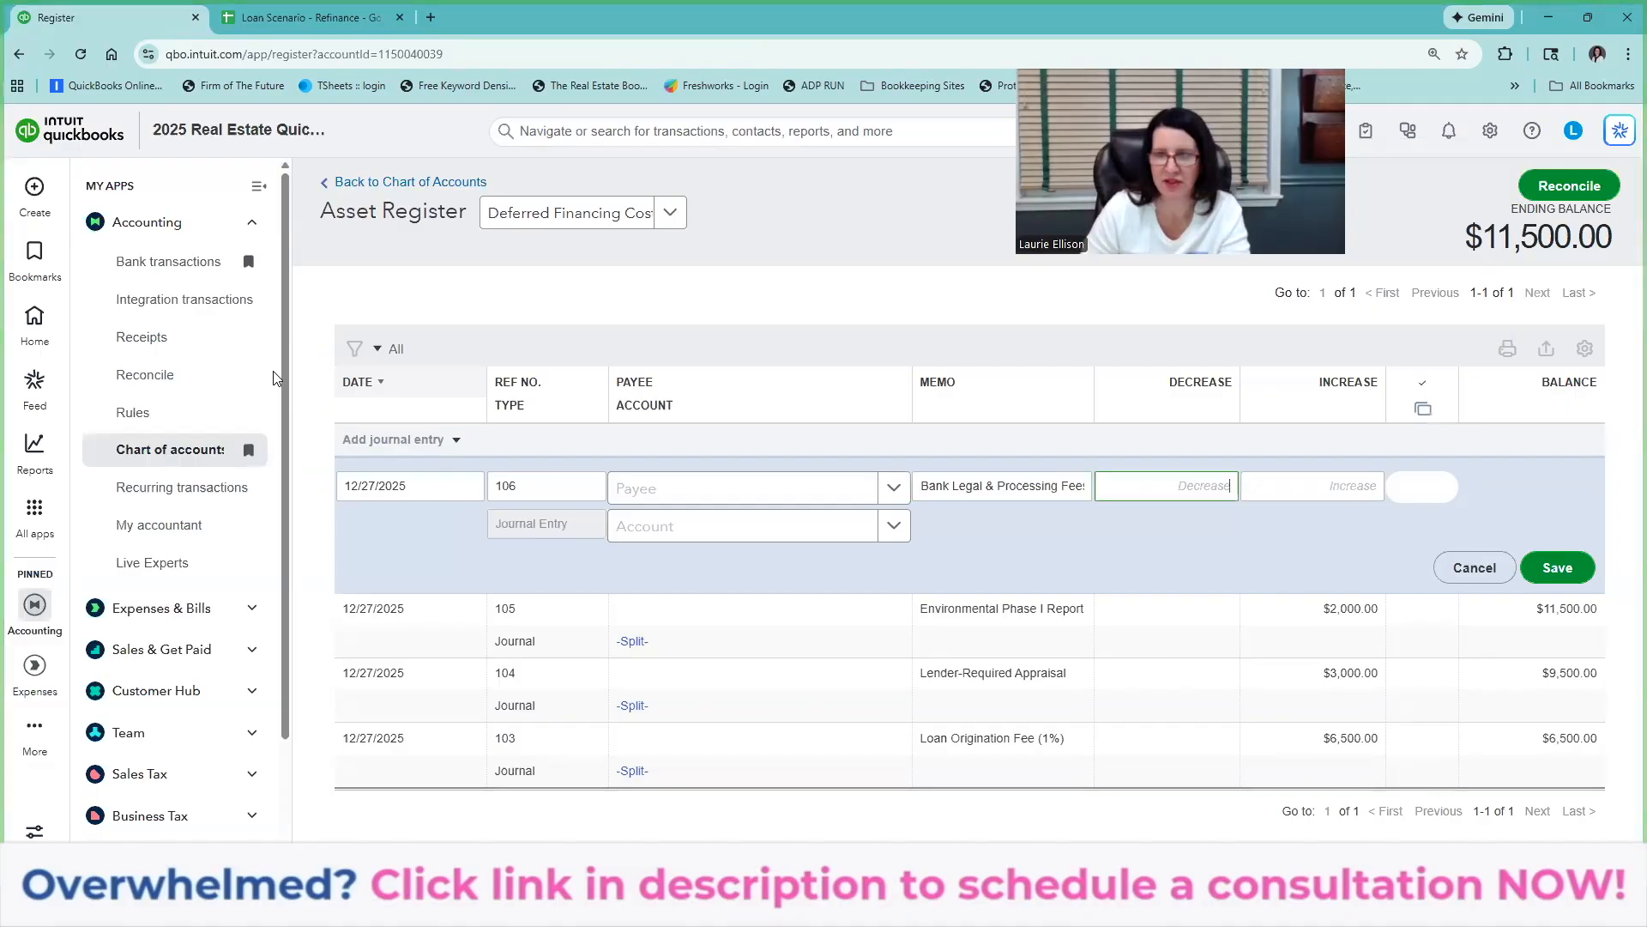
{"action": "key", "text": "Tab"}
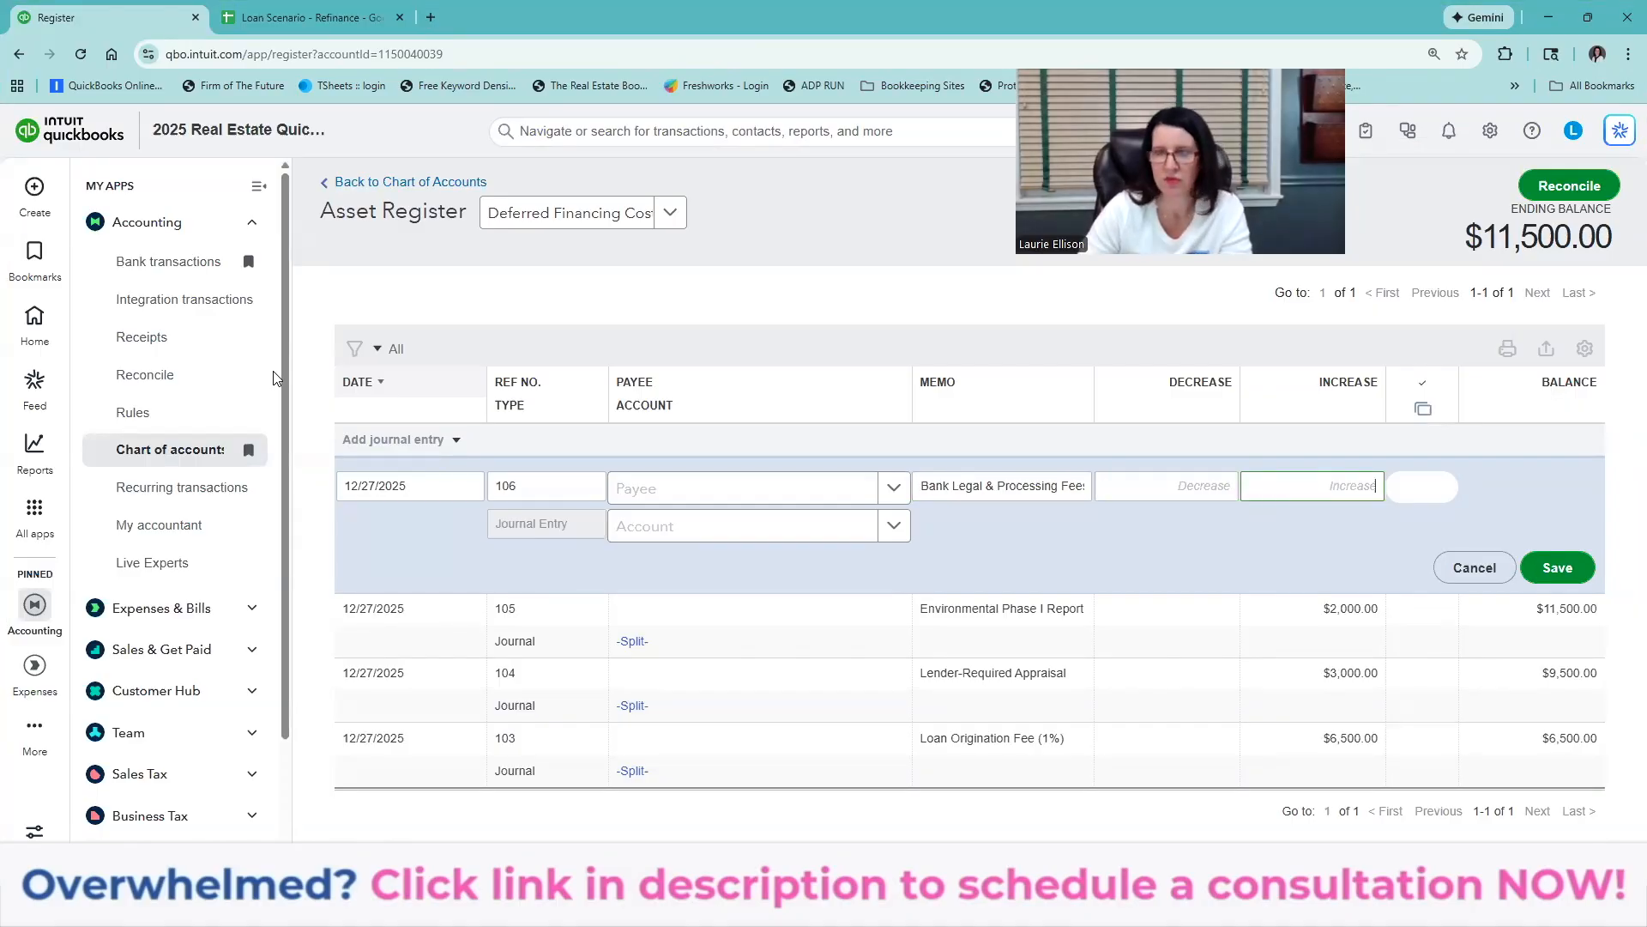
{"action": "type", "text": "2500"}
{"action": "left_click", "coordinate": [701, 533]}
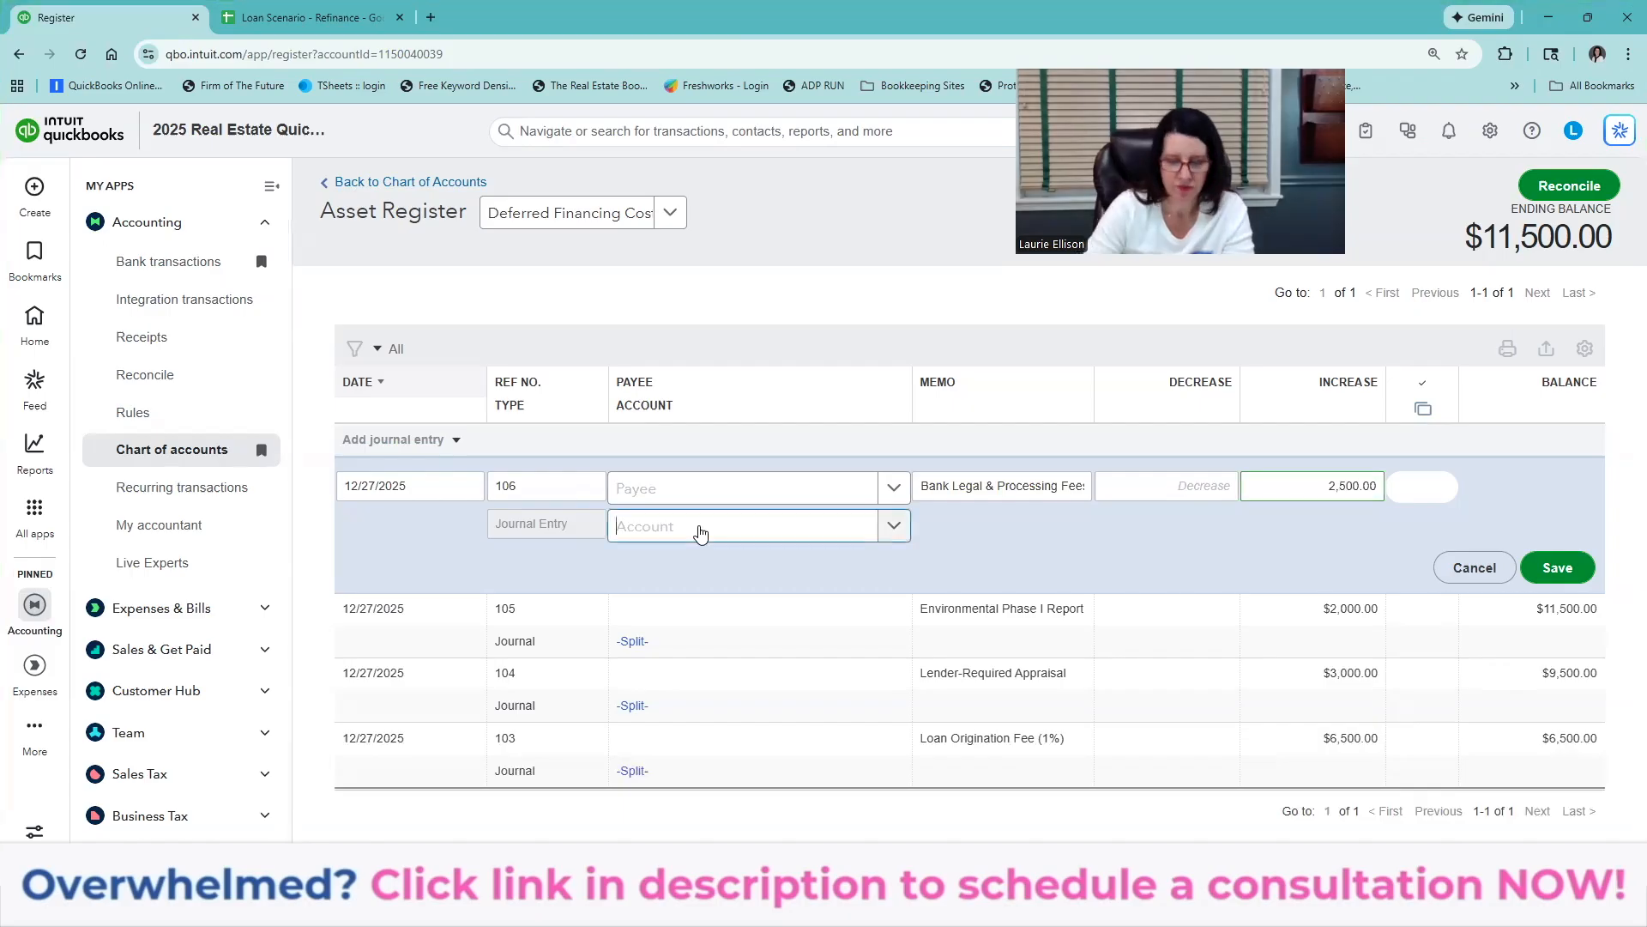
{"action": "type", "text": "provi"}
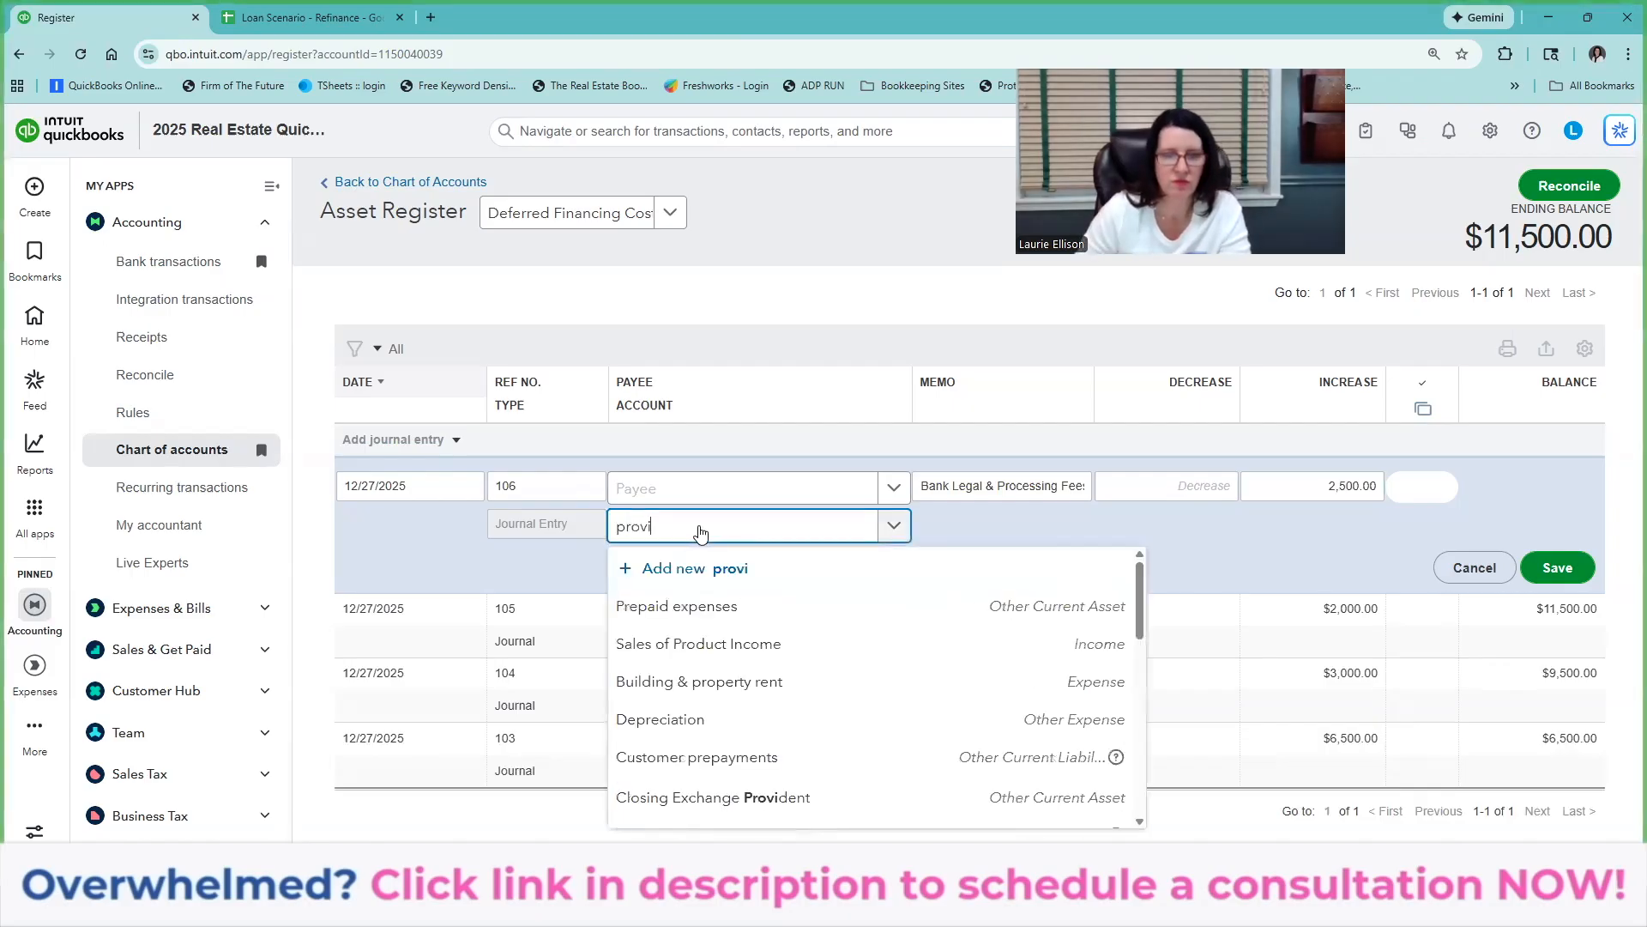
{"action": "left_click", "coordinate": [1553, 568]}
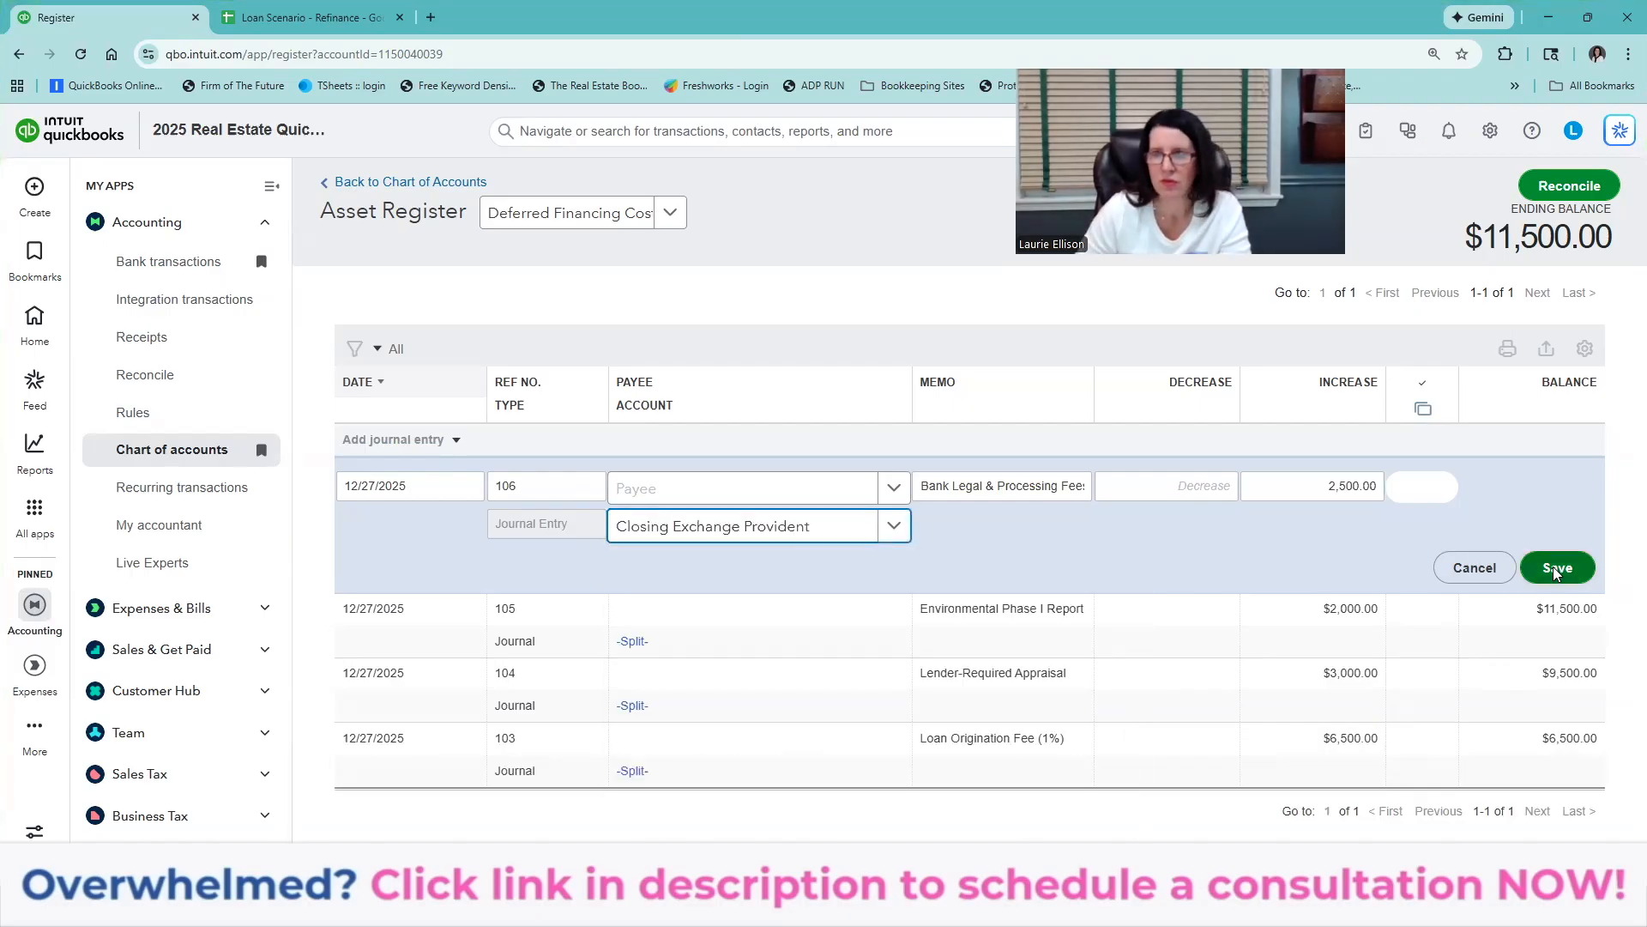
Switch to the spreadsheet and fill the Bank Legal & Processing Fees amount in C12 with light green.
{"action": "left_click", "coordinate": [345, 17]}
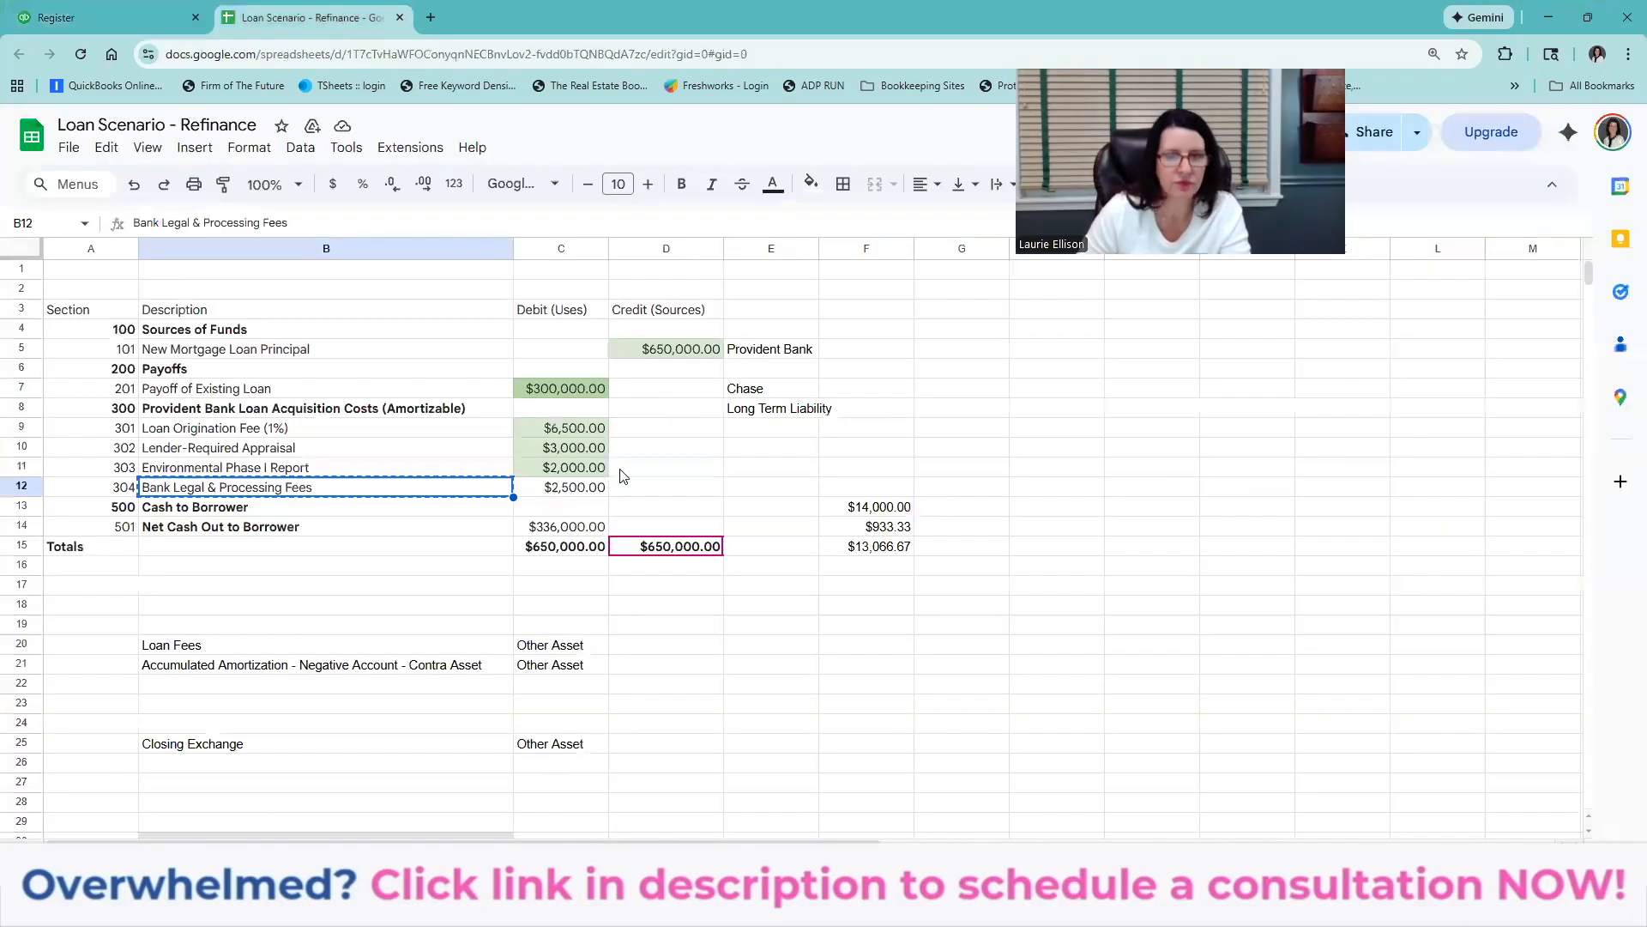
{"action": "left_click", "coordinate": [578, 487]}
{"action": "left_click", "coordinate": [811, 182]}
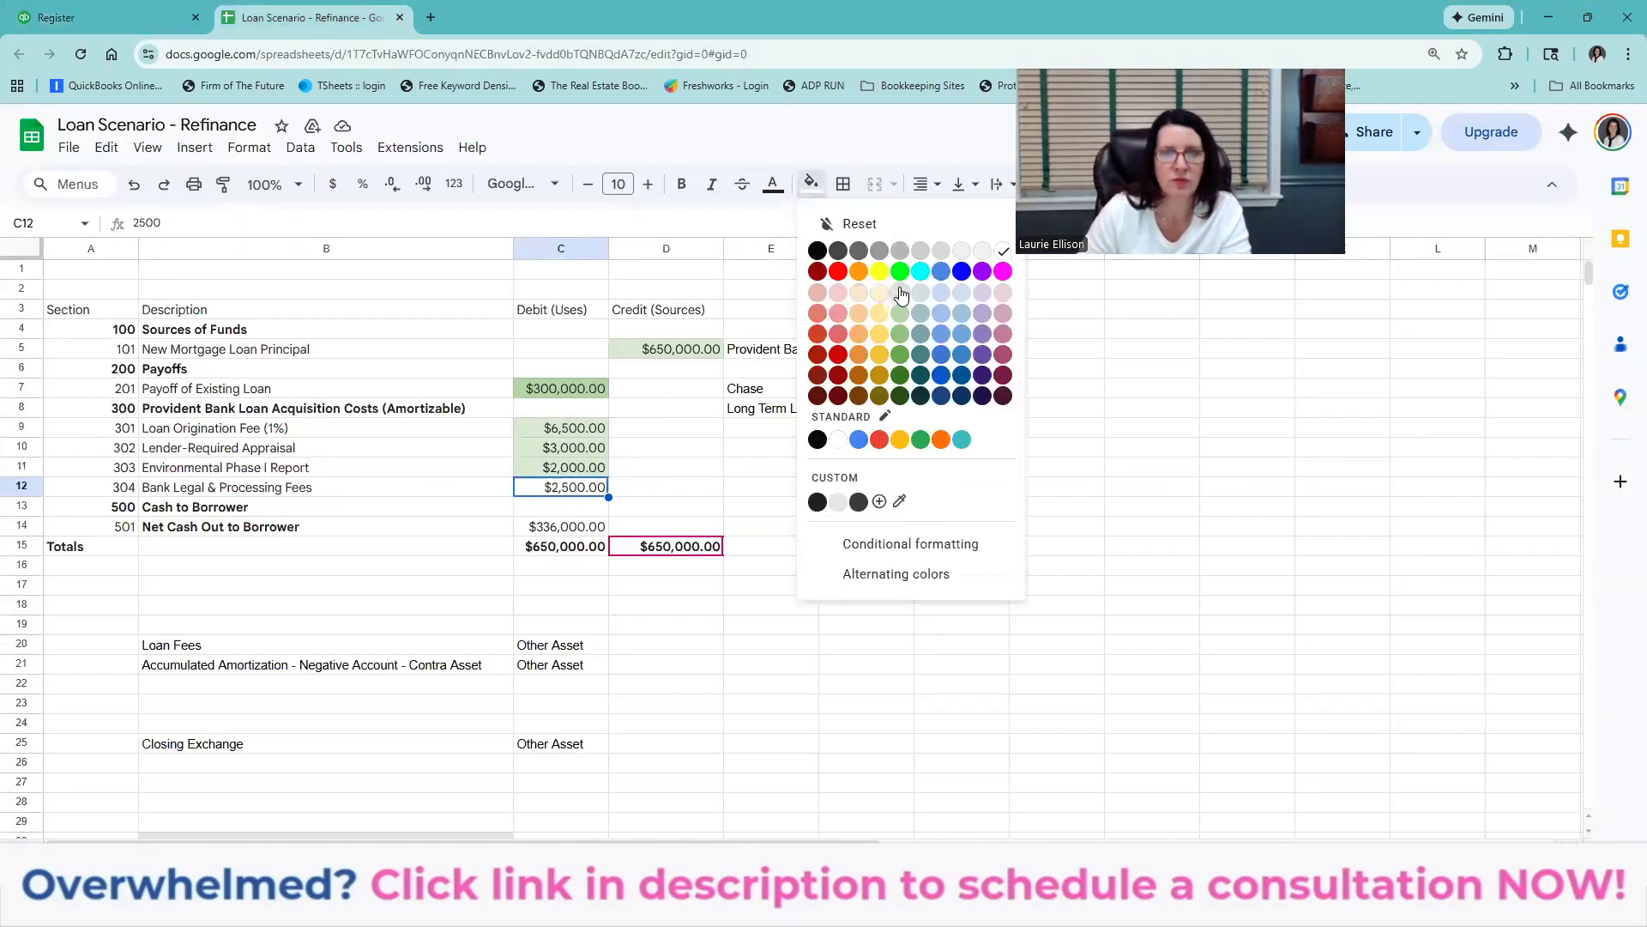
{"action": "left_click", "coordinate": [899, 288]}
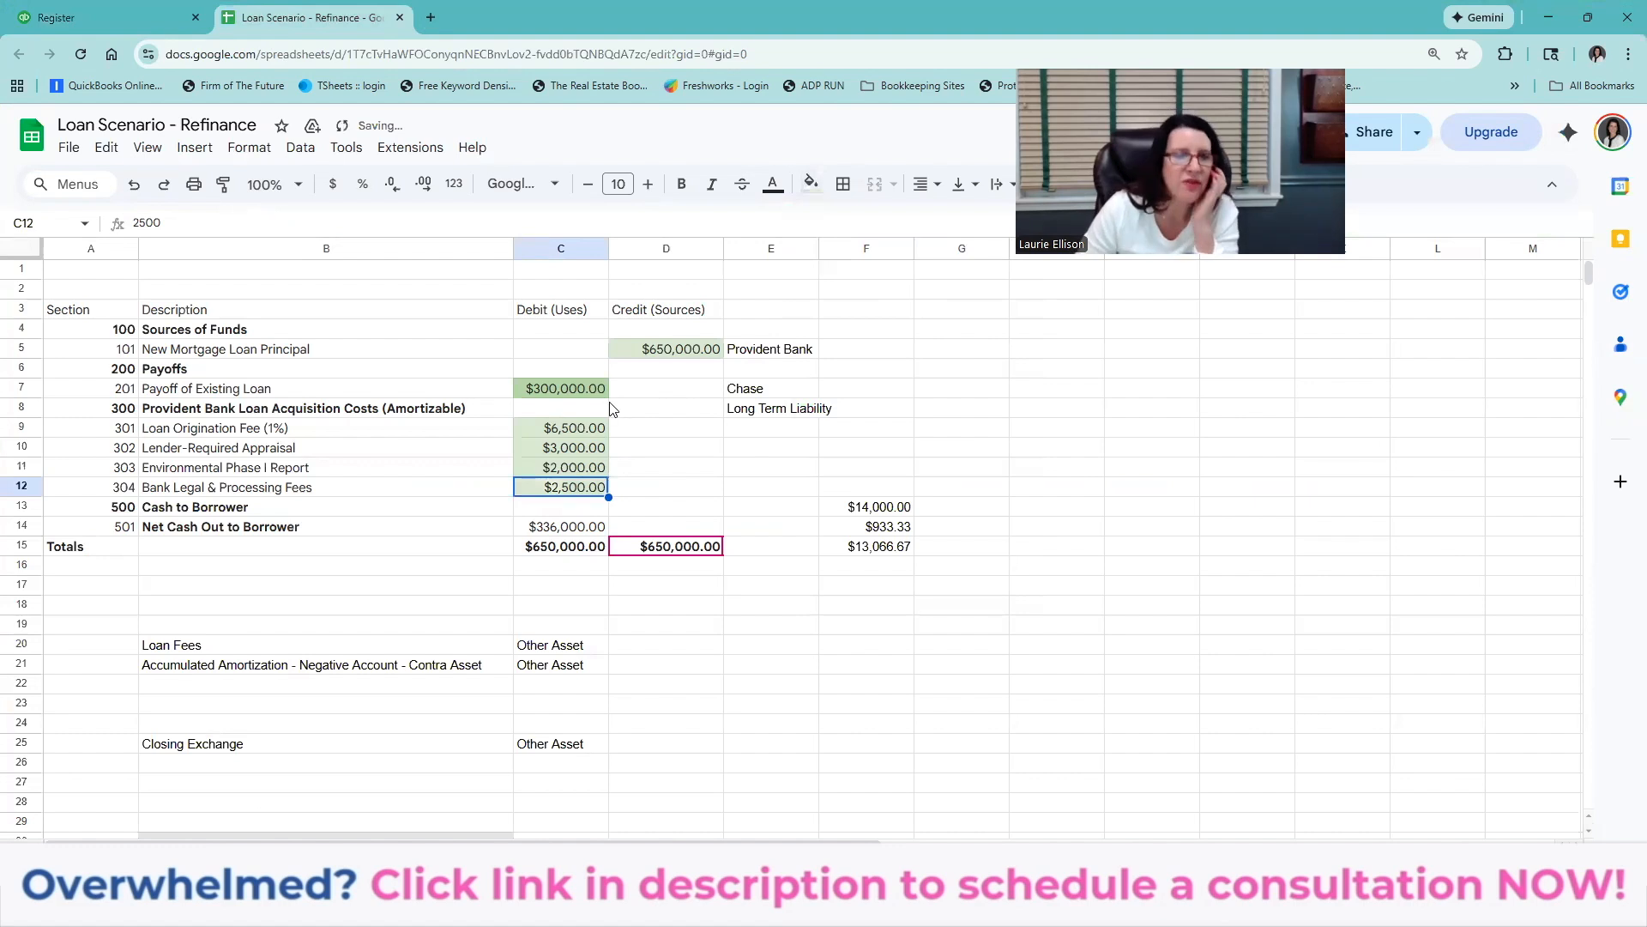
Examine the Net Cash Out to Borrower amount and its description in the spreadsheet.
{"action": "left_click", "coordinate": [580, 527]}
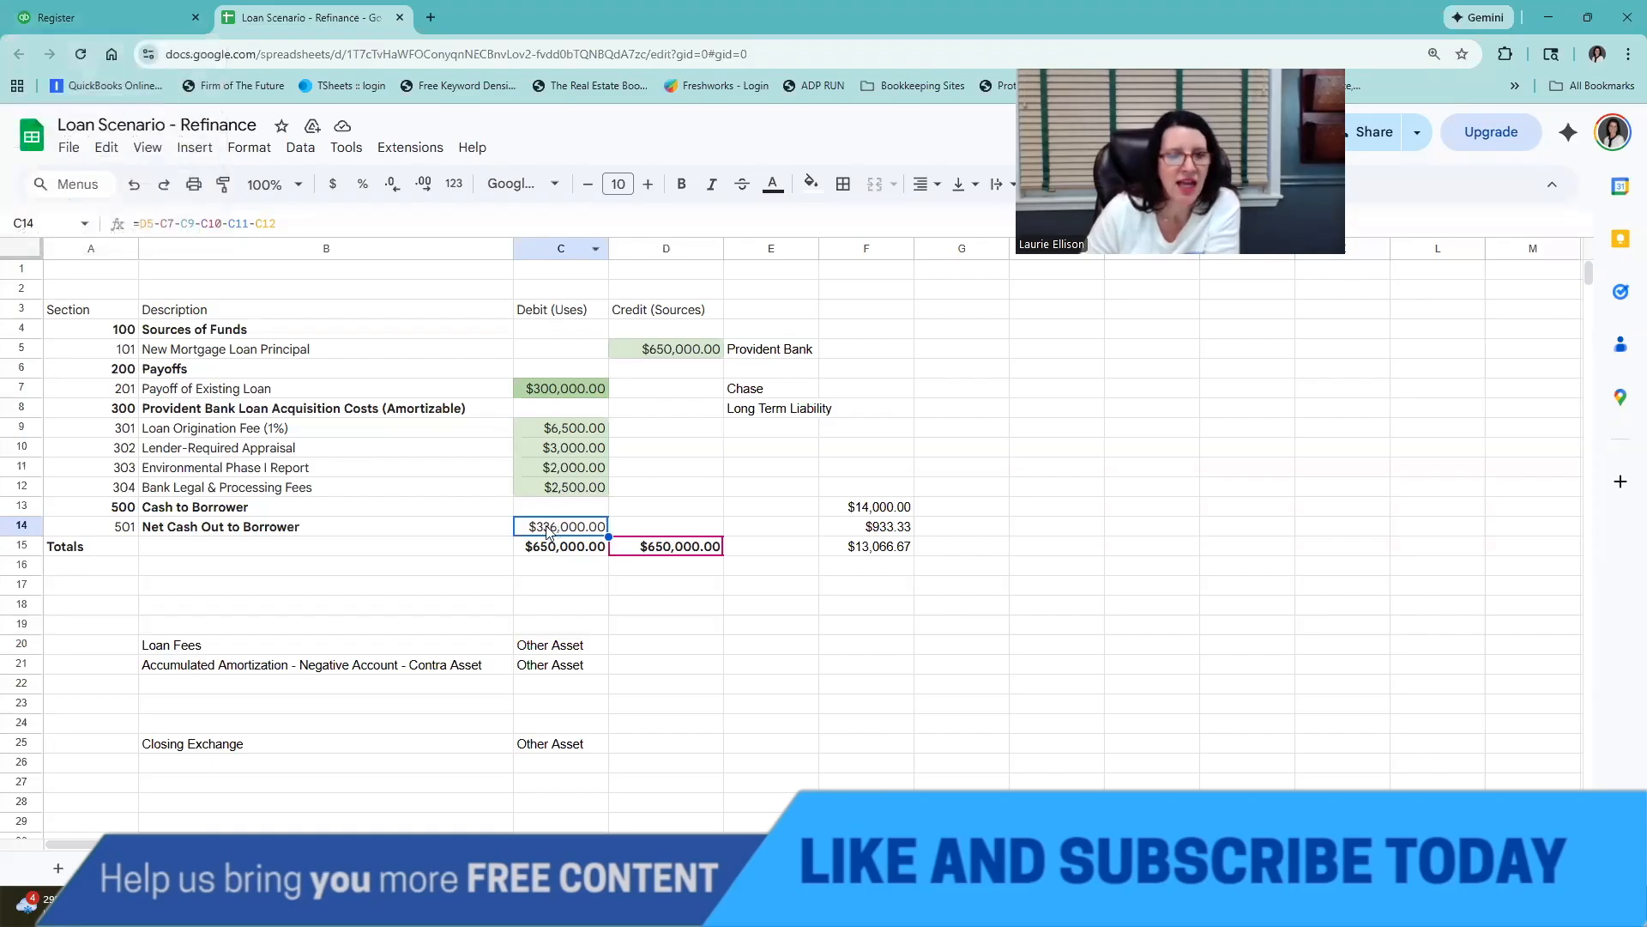
{"action": "left_click", "coordinate": [352, 526]}
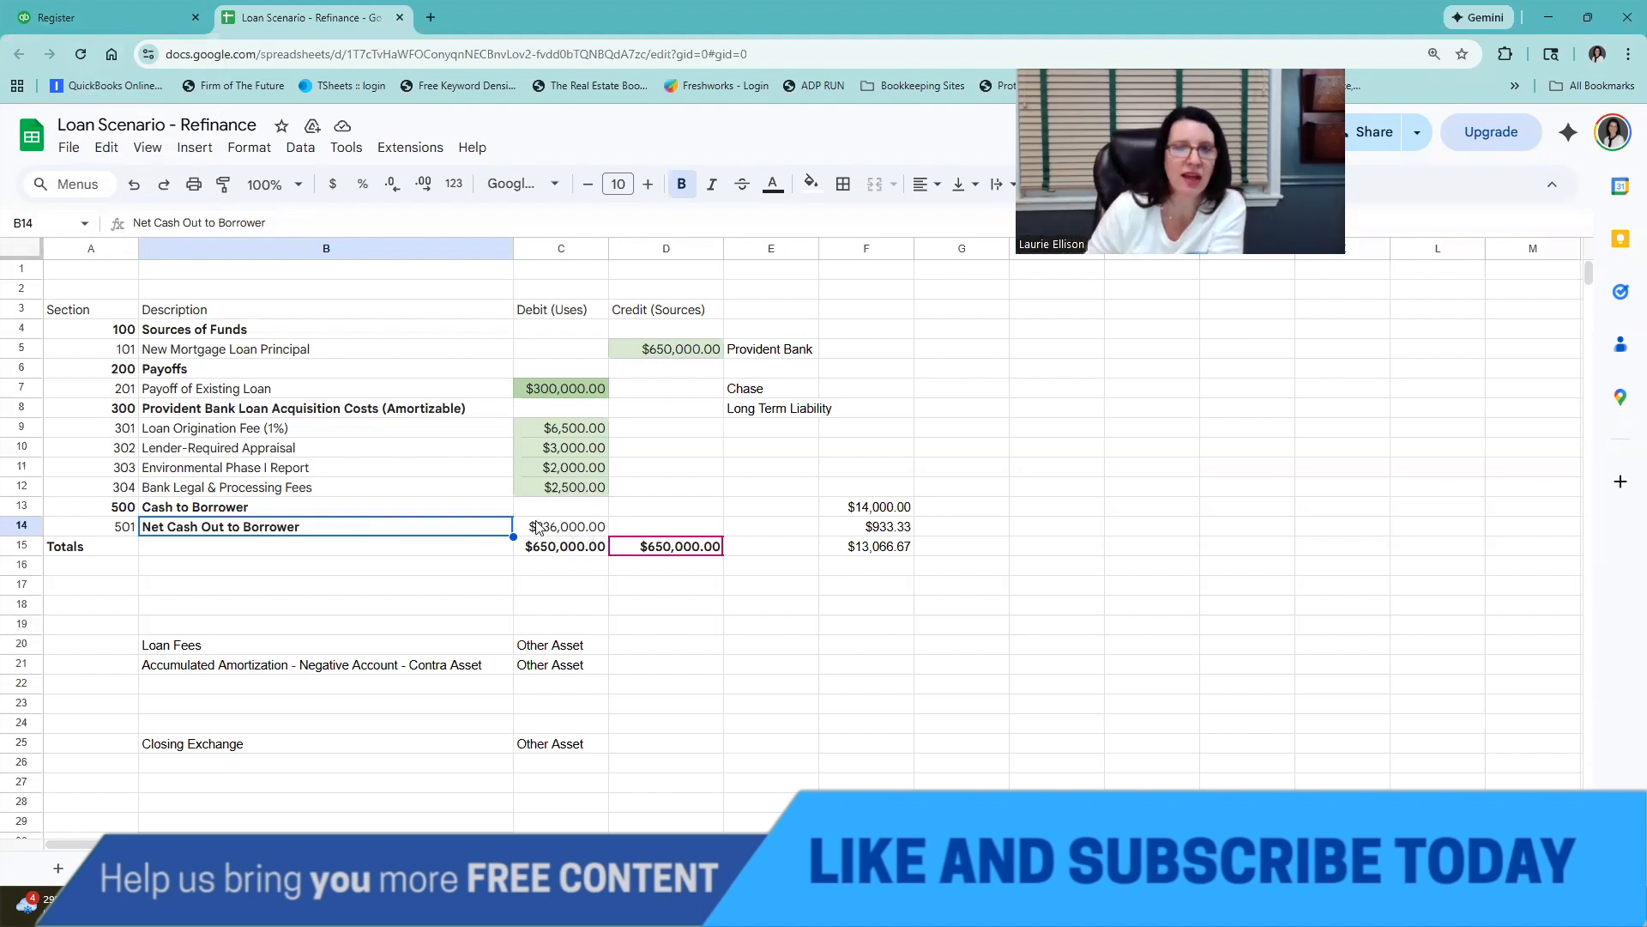
Switch to QuickBooks, return to the chart of accounts, clear the name filter, and open the Chase Checking register.
{"action": "left_click", "coordinate": [106, 17]}
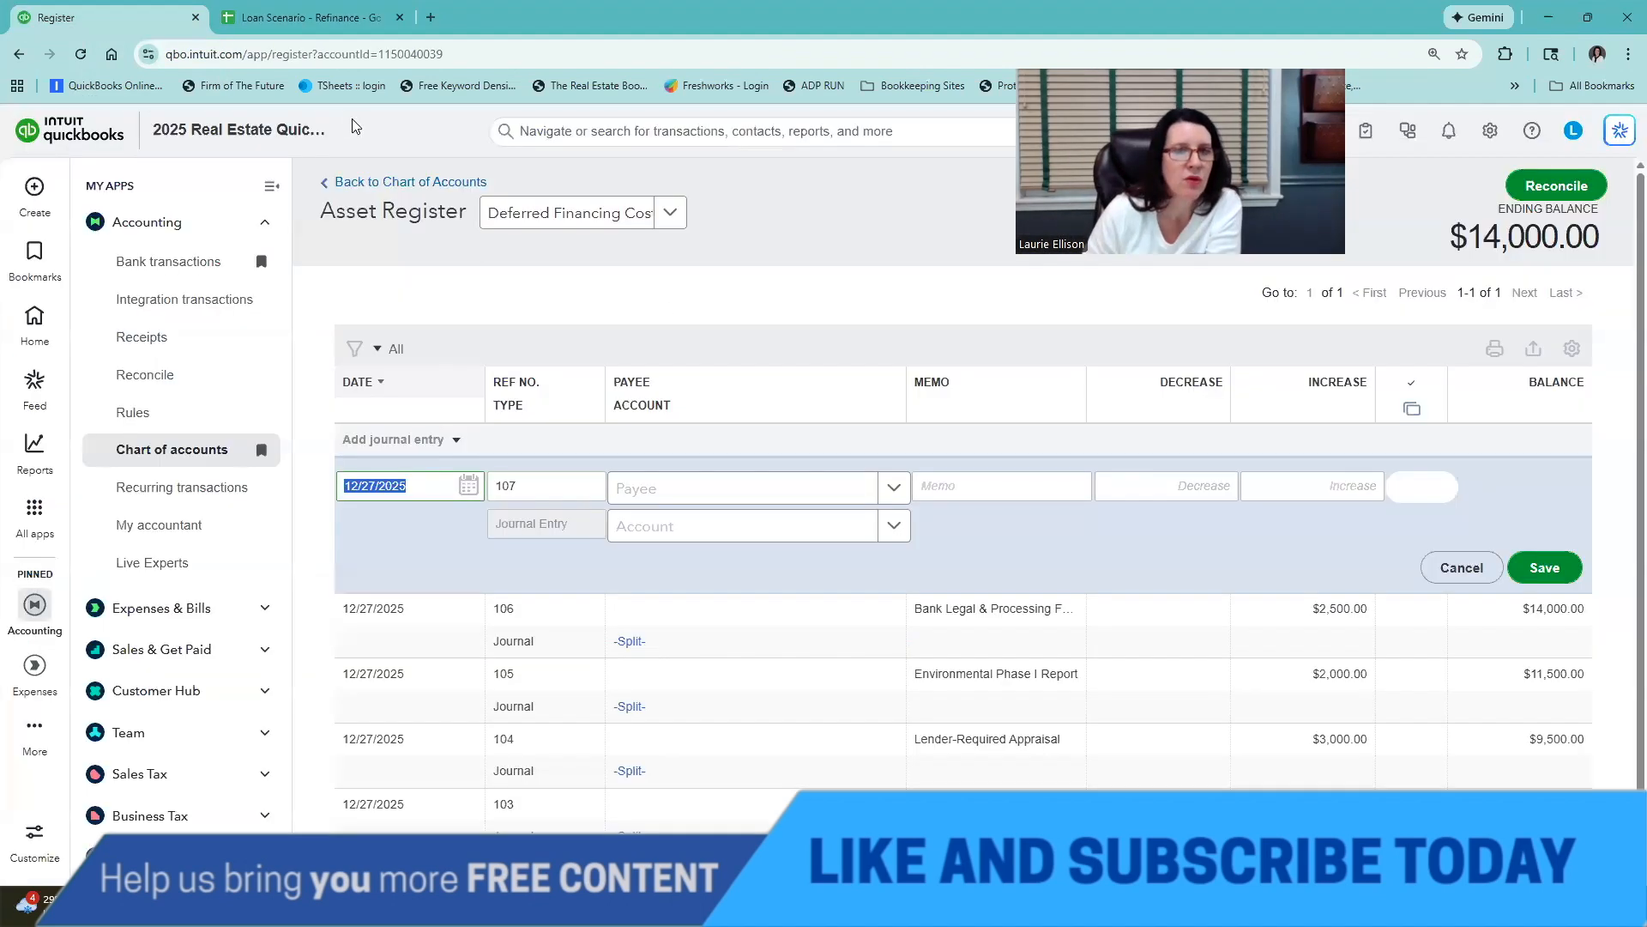
{"action": "left_click", "coordinate": [418, 183]}
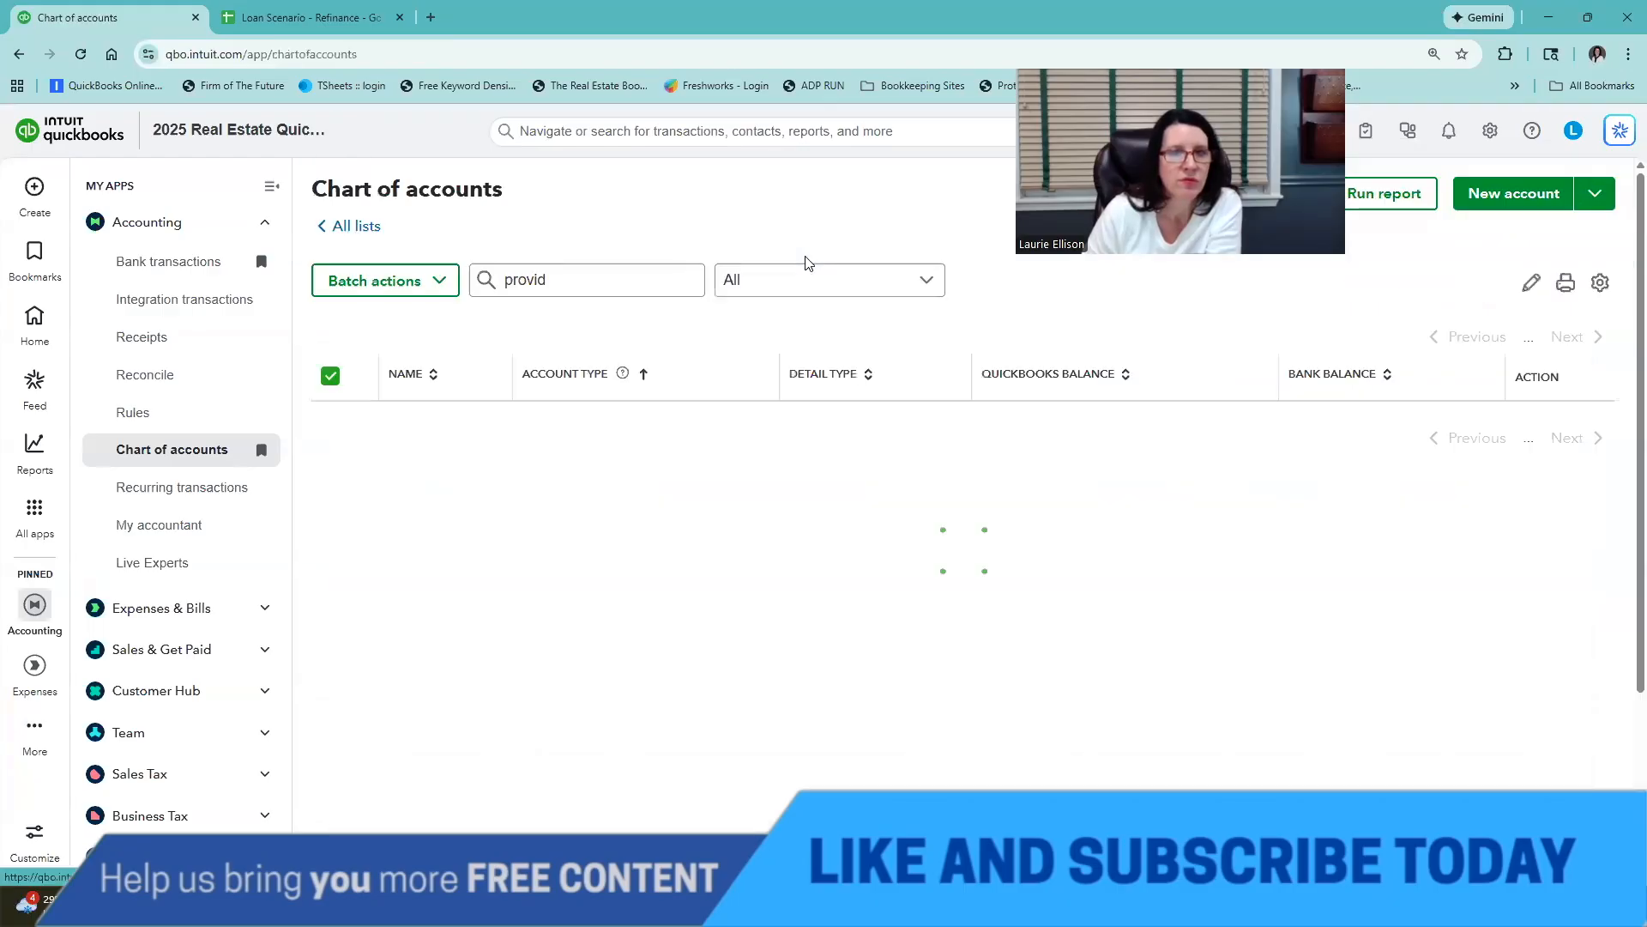
{"action": "left_click", "coordinate": [603, 396]}
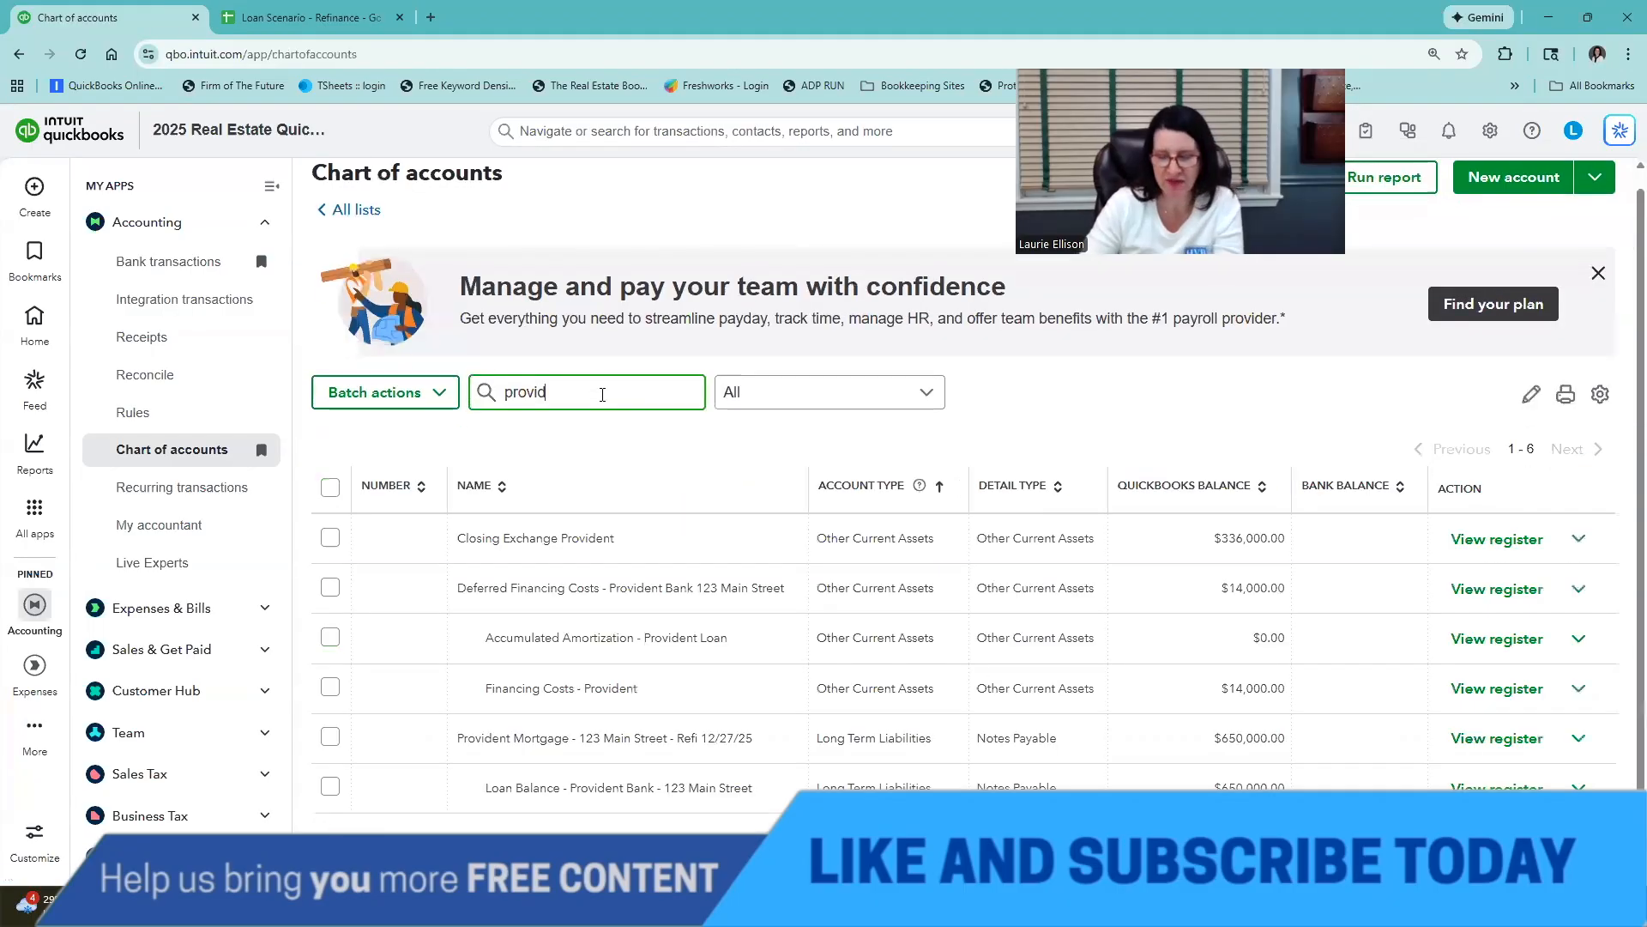
{"action": "key", "text": "BackSpace"}
{"action": "key", "text": "BackSpace"}
{"action": "key", "text": "BackSpace"}
{"action": "key", "text": "BackSpace"}
{"action": "key", "text": "BackSpace"}
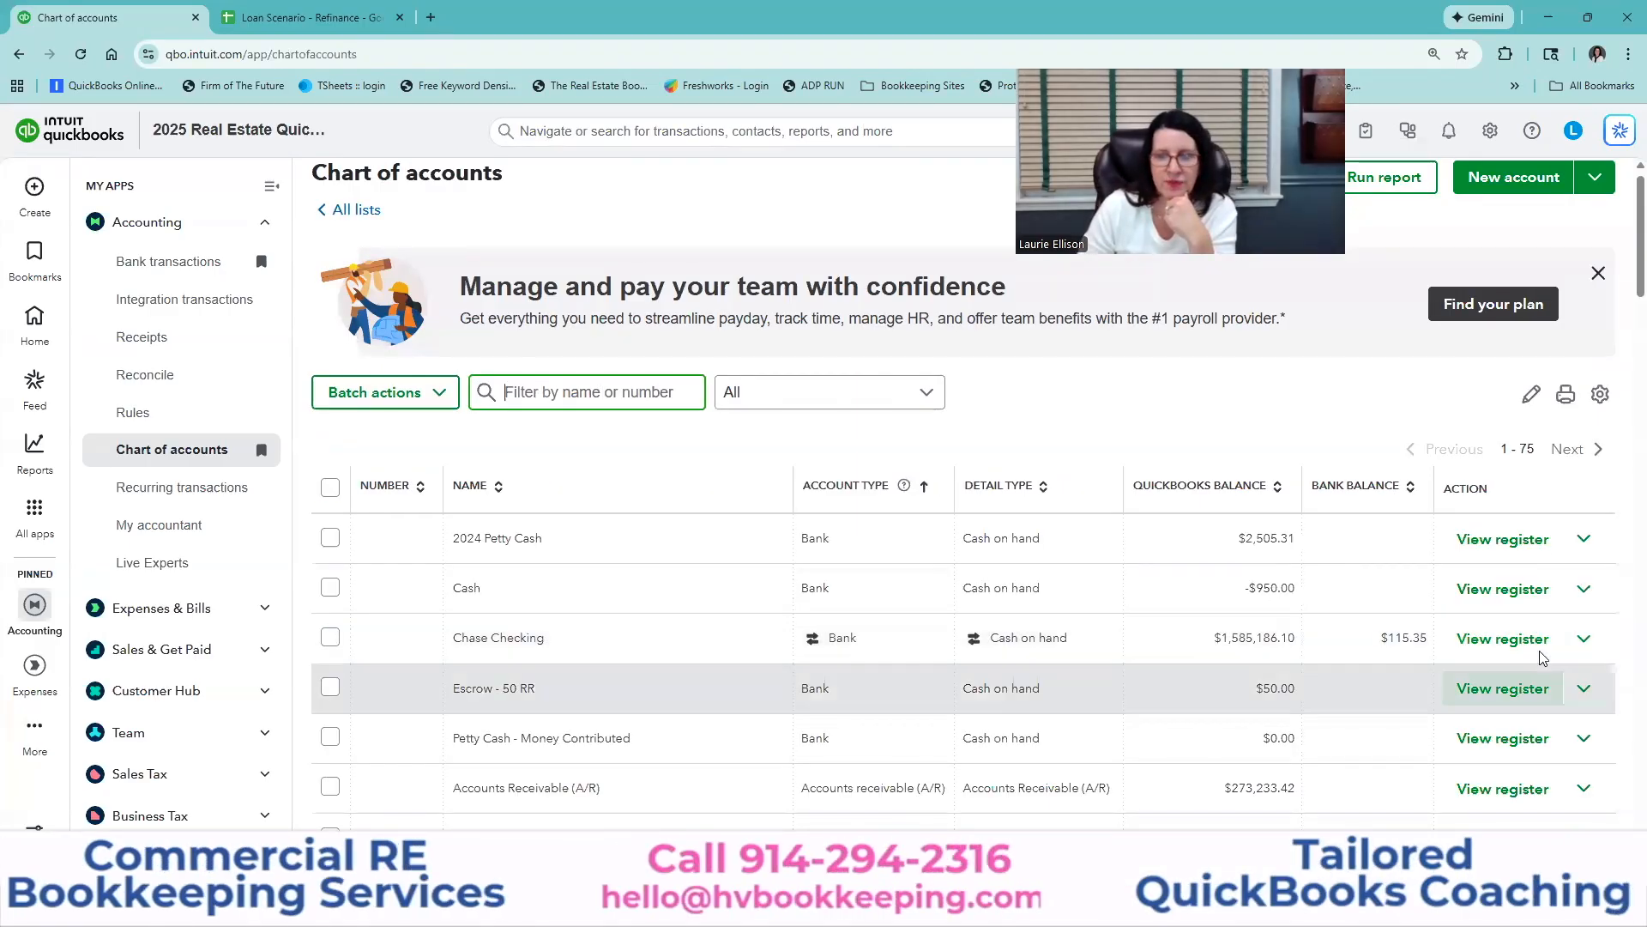
{"action": "left_click", "coordinate": [1493, 641]}
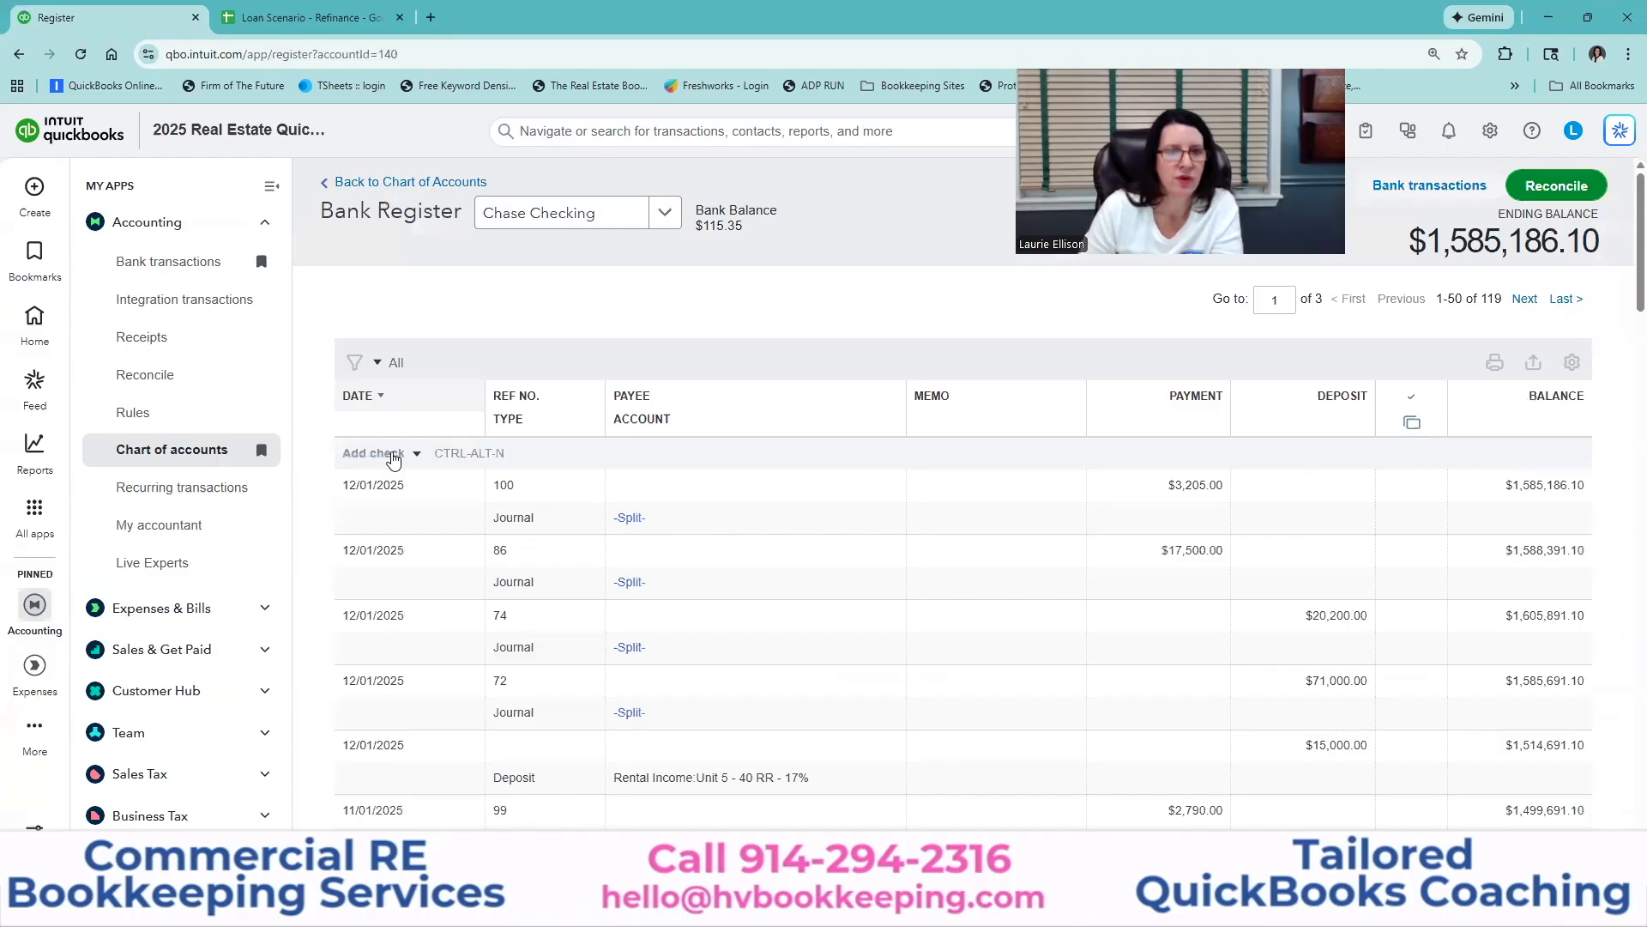
Start a new deposit dated 12/27/2025 in the Chase Checking register.
{"action": "left_click", "coordinate": [414, 454]}
{"action": "left_click", "coordinate": [386, 518]}
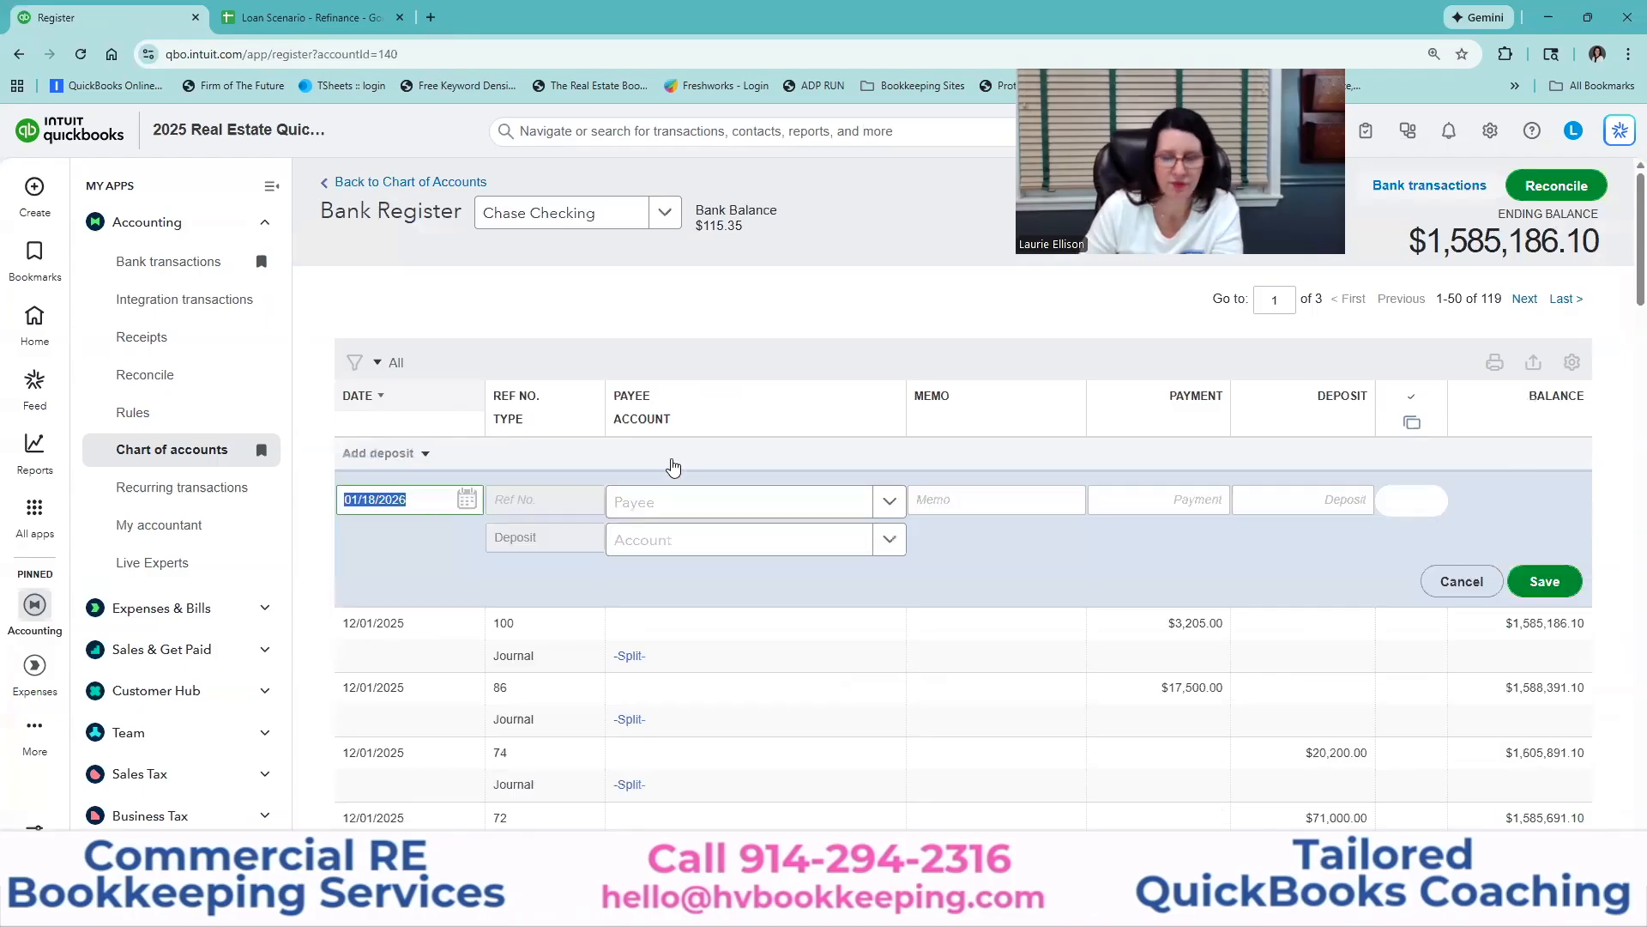
{"action": "type", "text": "12/27/2"}
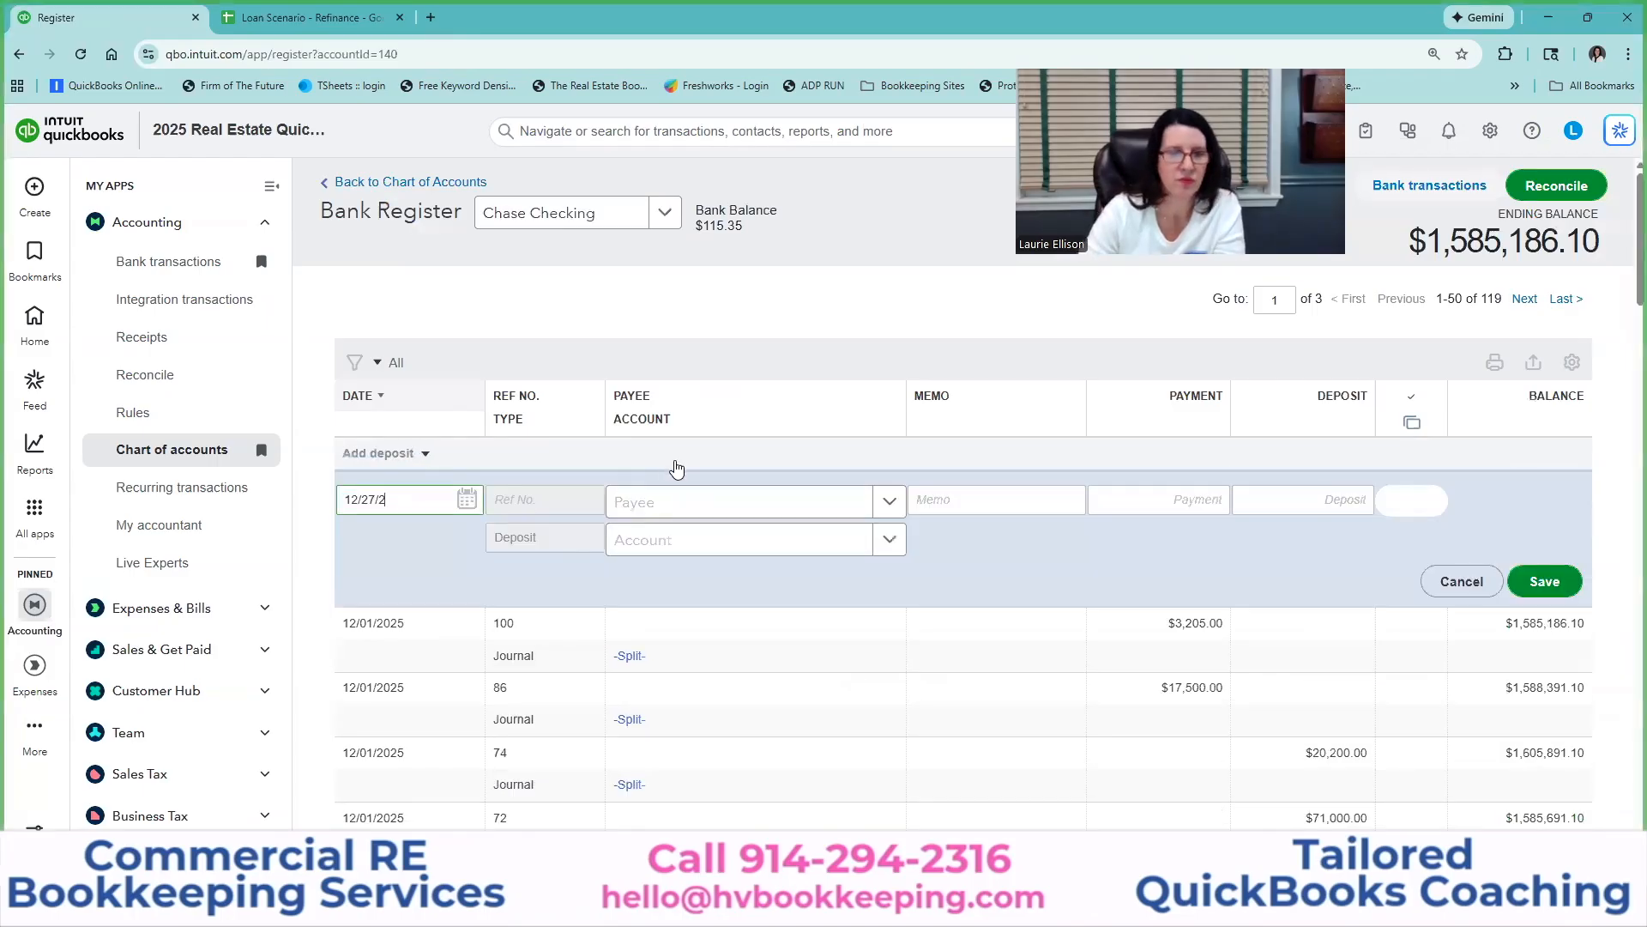
{"action": "type", "text": "025"}
{"action": "key", "text": "Tab"}
{"action": "key", "text": "Tab"}
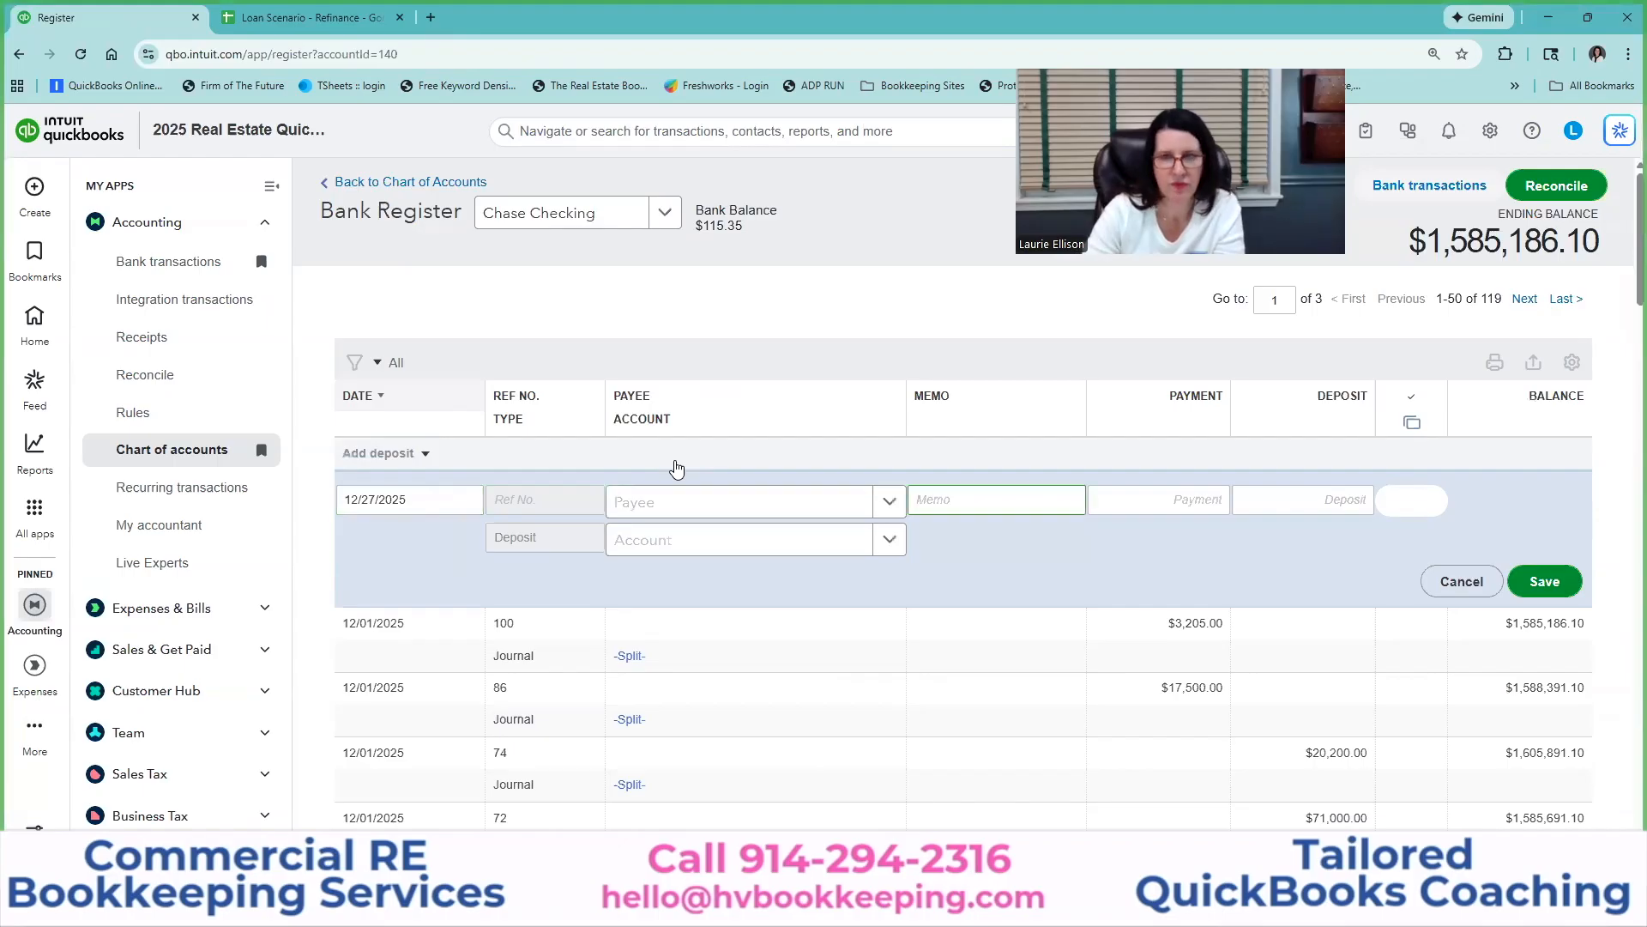
Enter "Refinance funds Provident Bank" as the memo of the new deposit.
{"action": "type", "text": "Rei"}
{"action": "type", "text": "inance"}
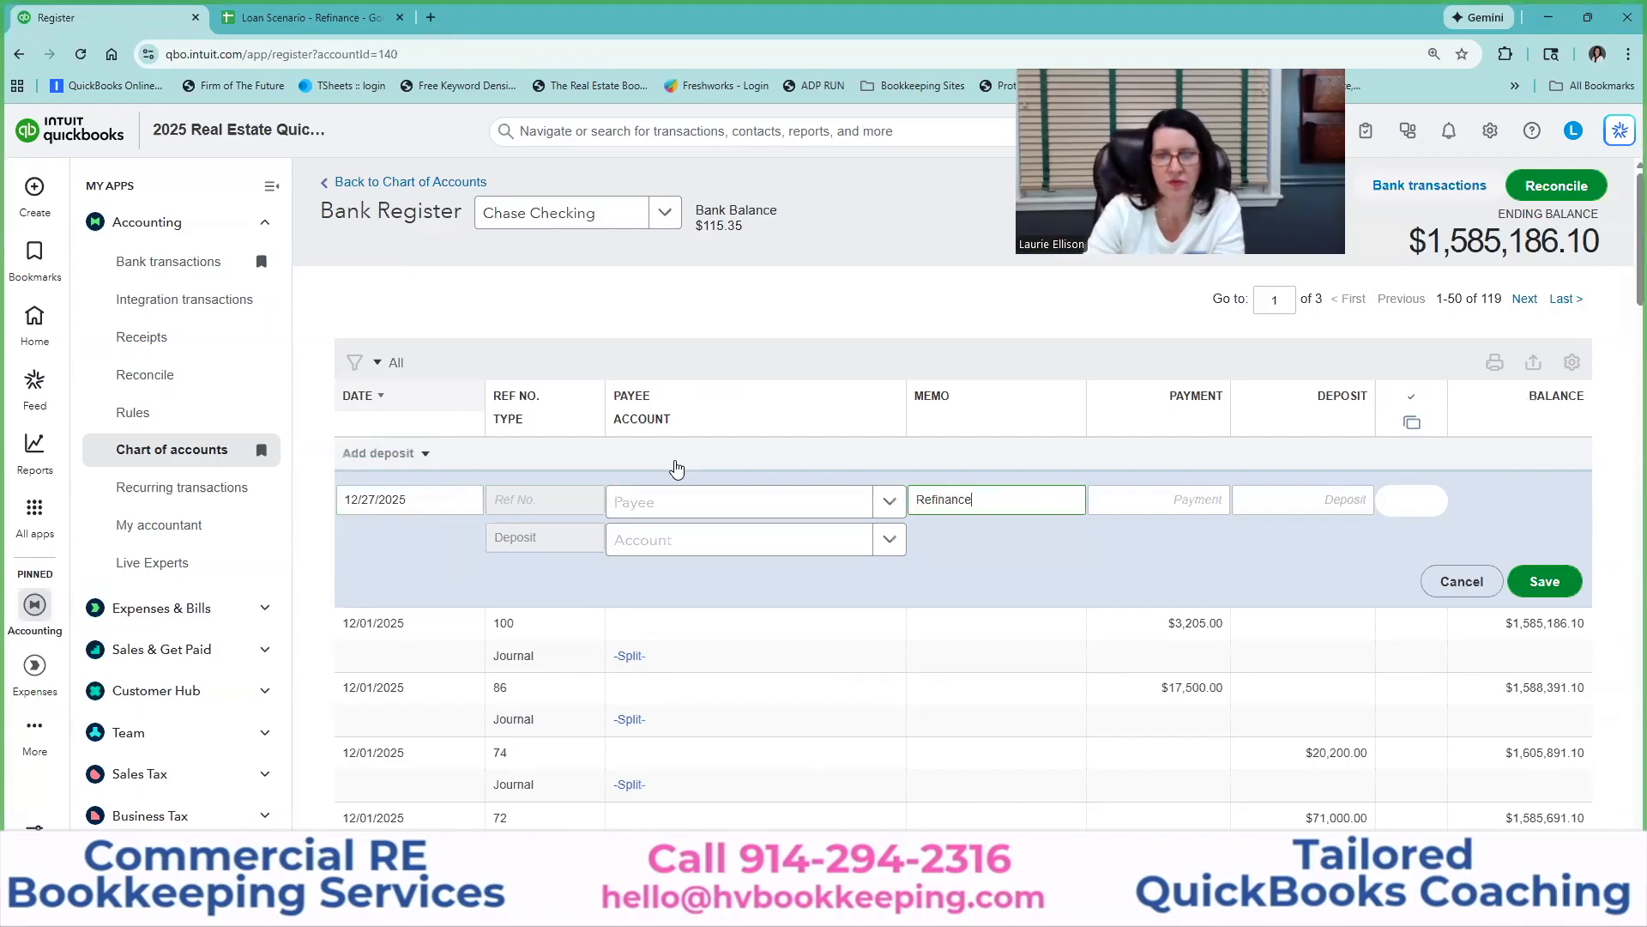
{"action": "type", "text": " funds."}
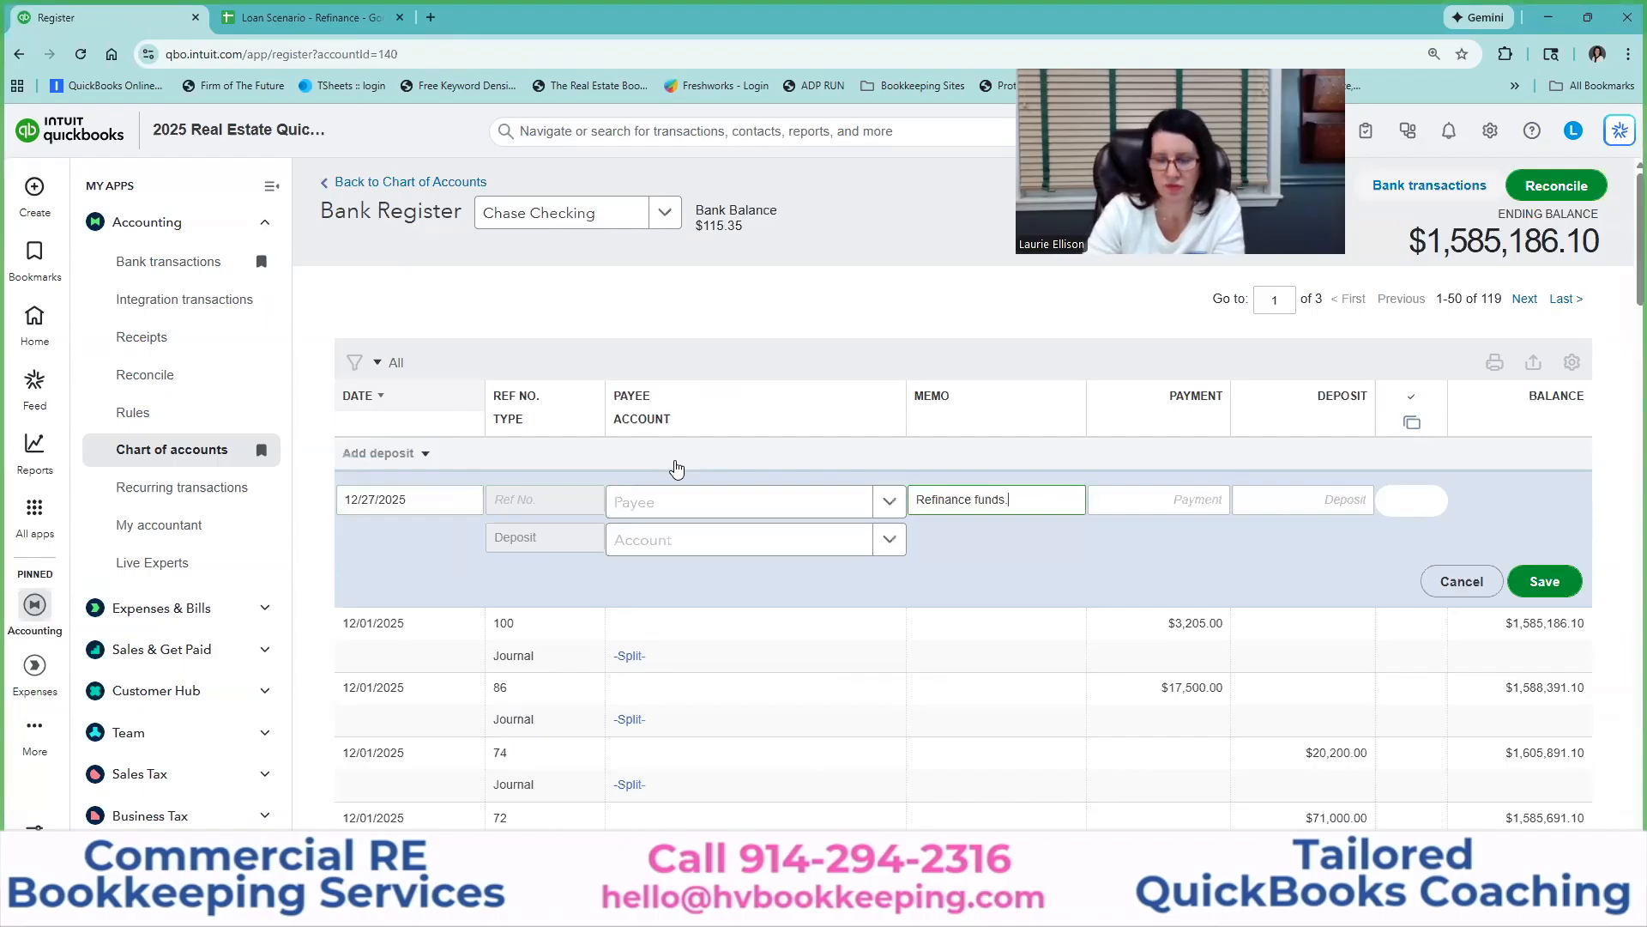
{"action": "key", "text": "BackSpace"}
{"action": "type", "text": "Providen"}
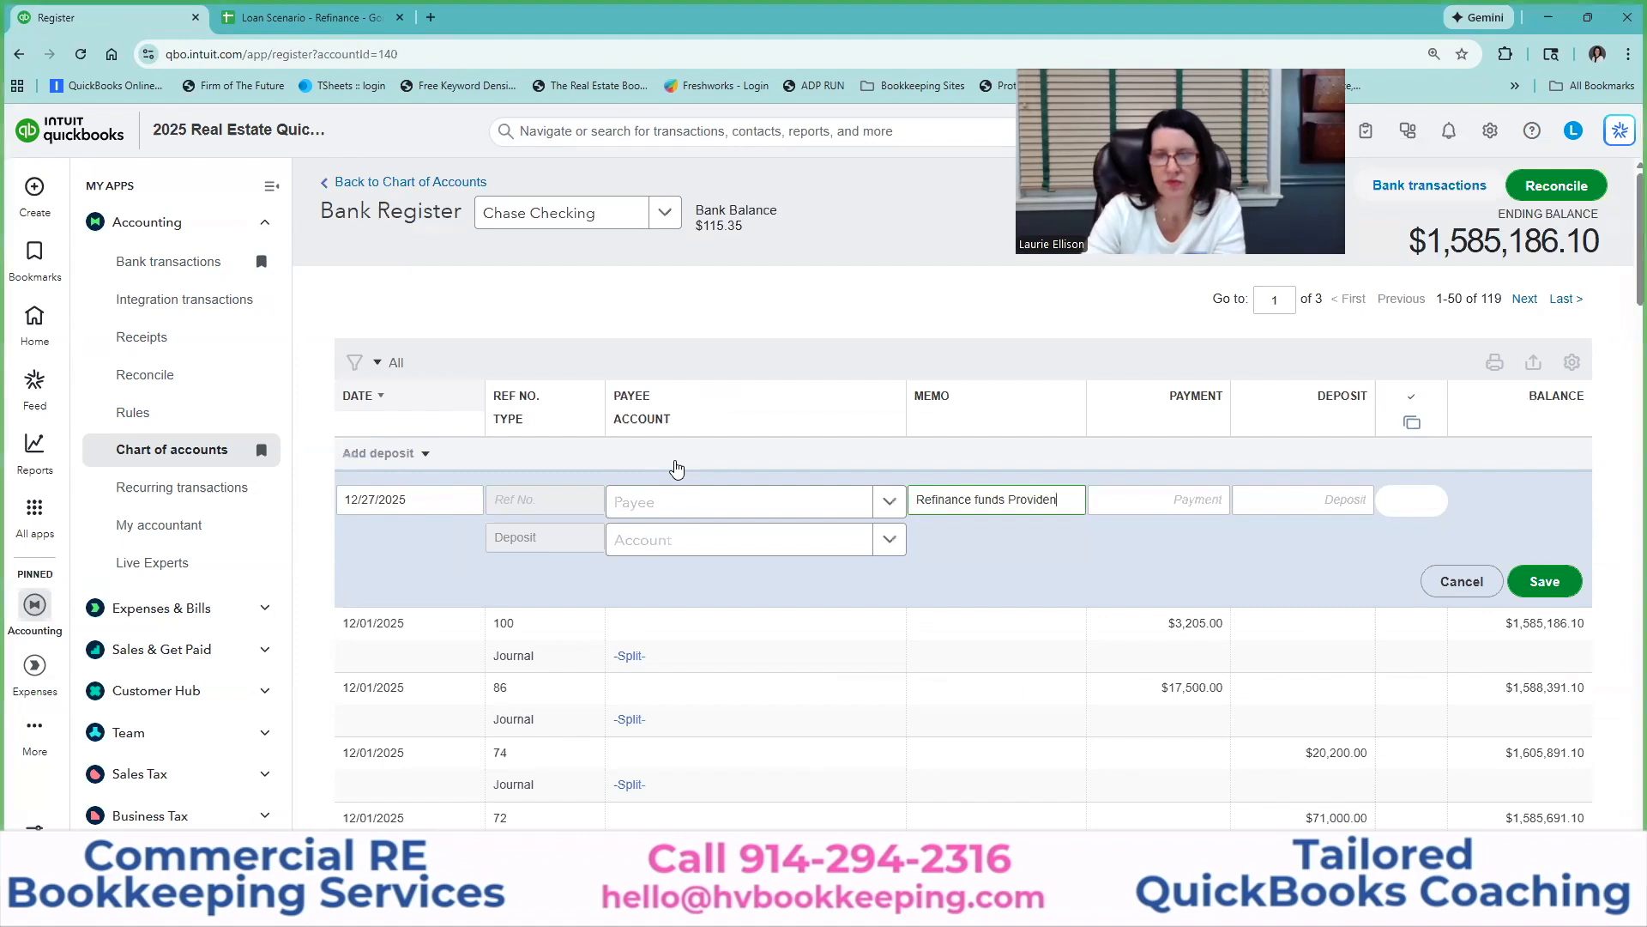
{"action": "type", "text": "t Bank"}
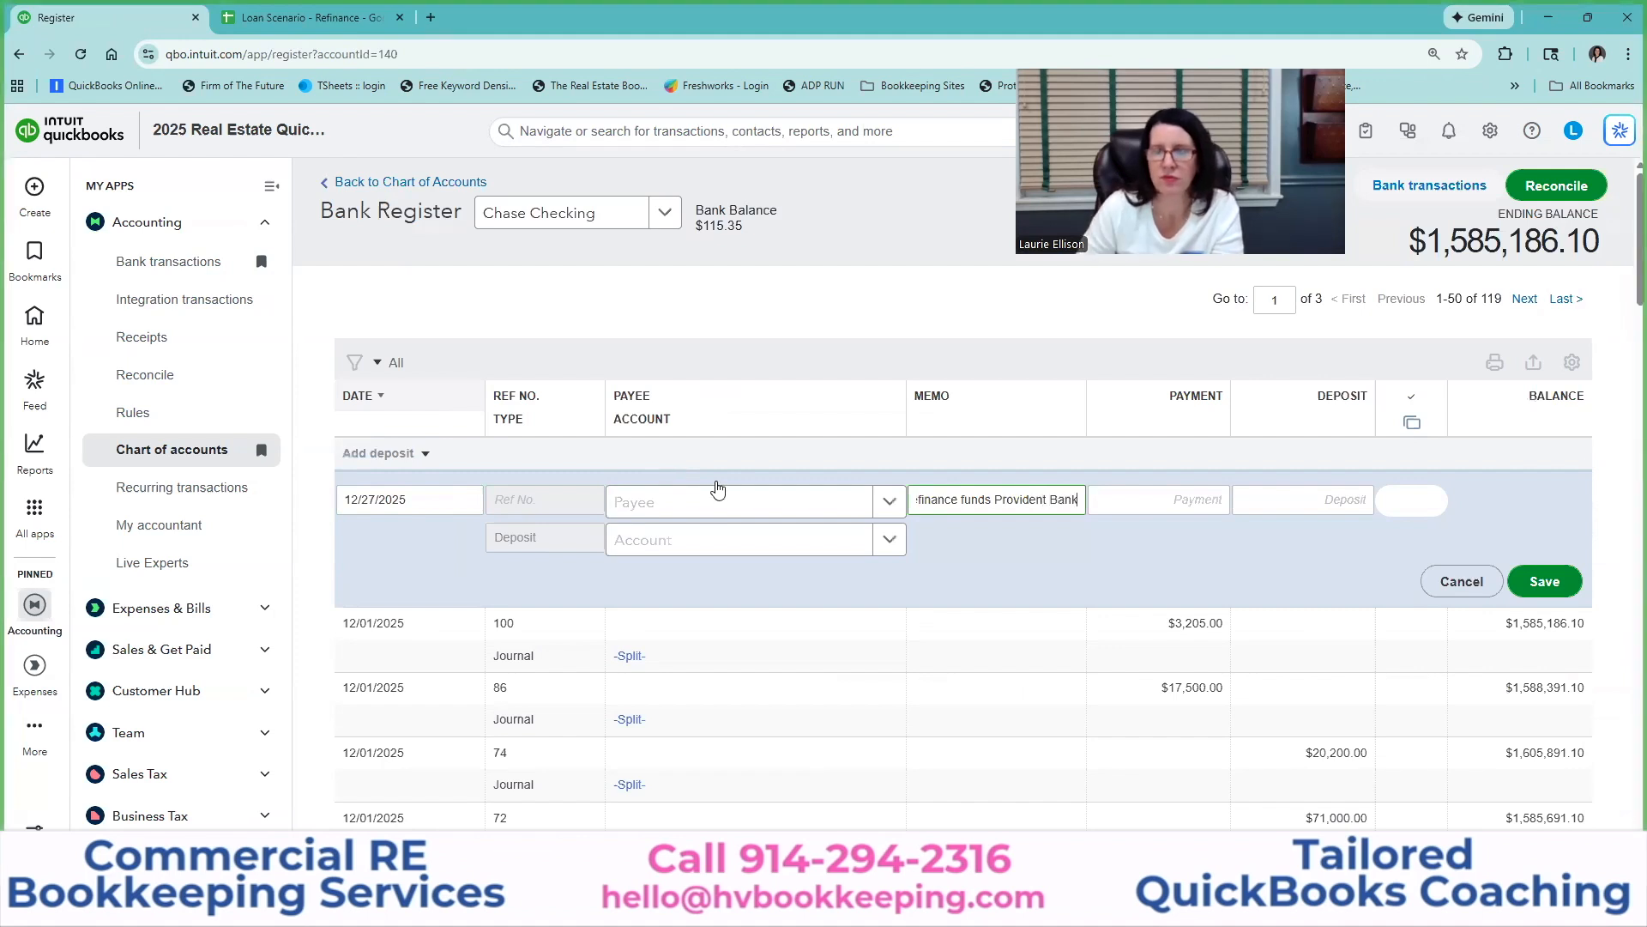
{"action": "key", "text": "Tab"}
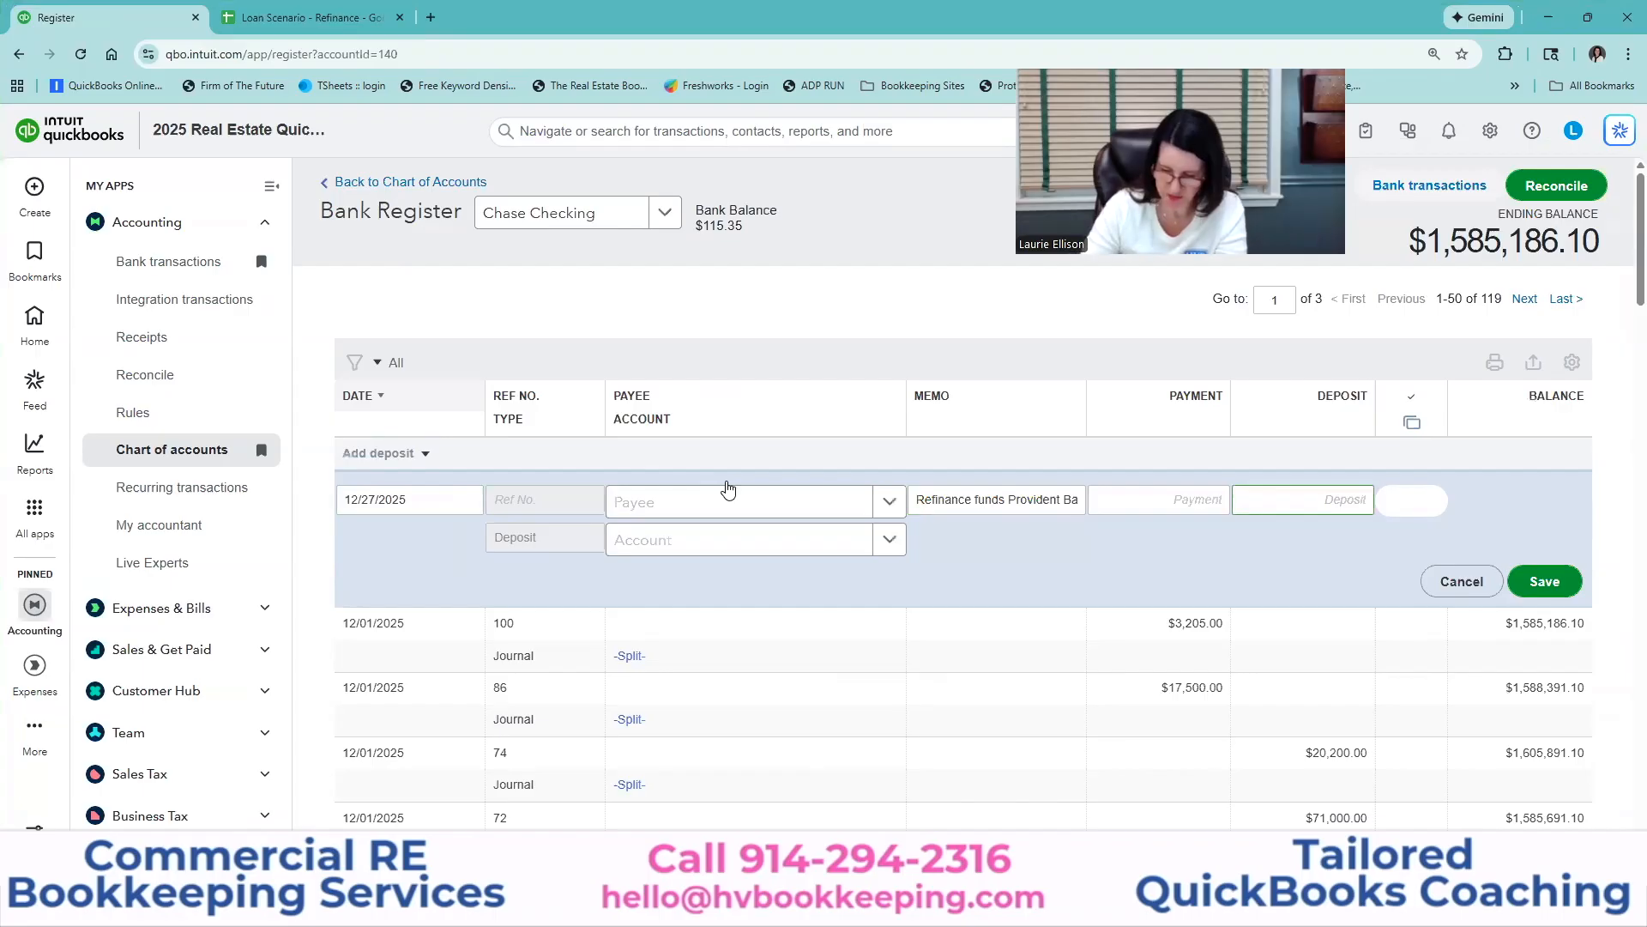
Set the deposit amount to 324,000, assign it to Closing Exchange Provident, and save it.
{"action": "type", "text": "324000"}
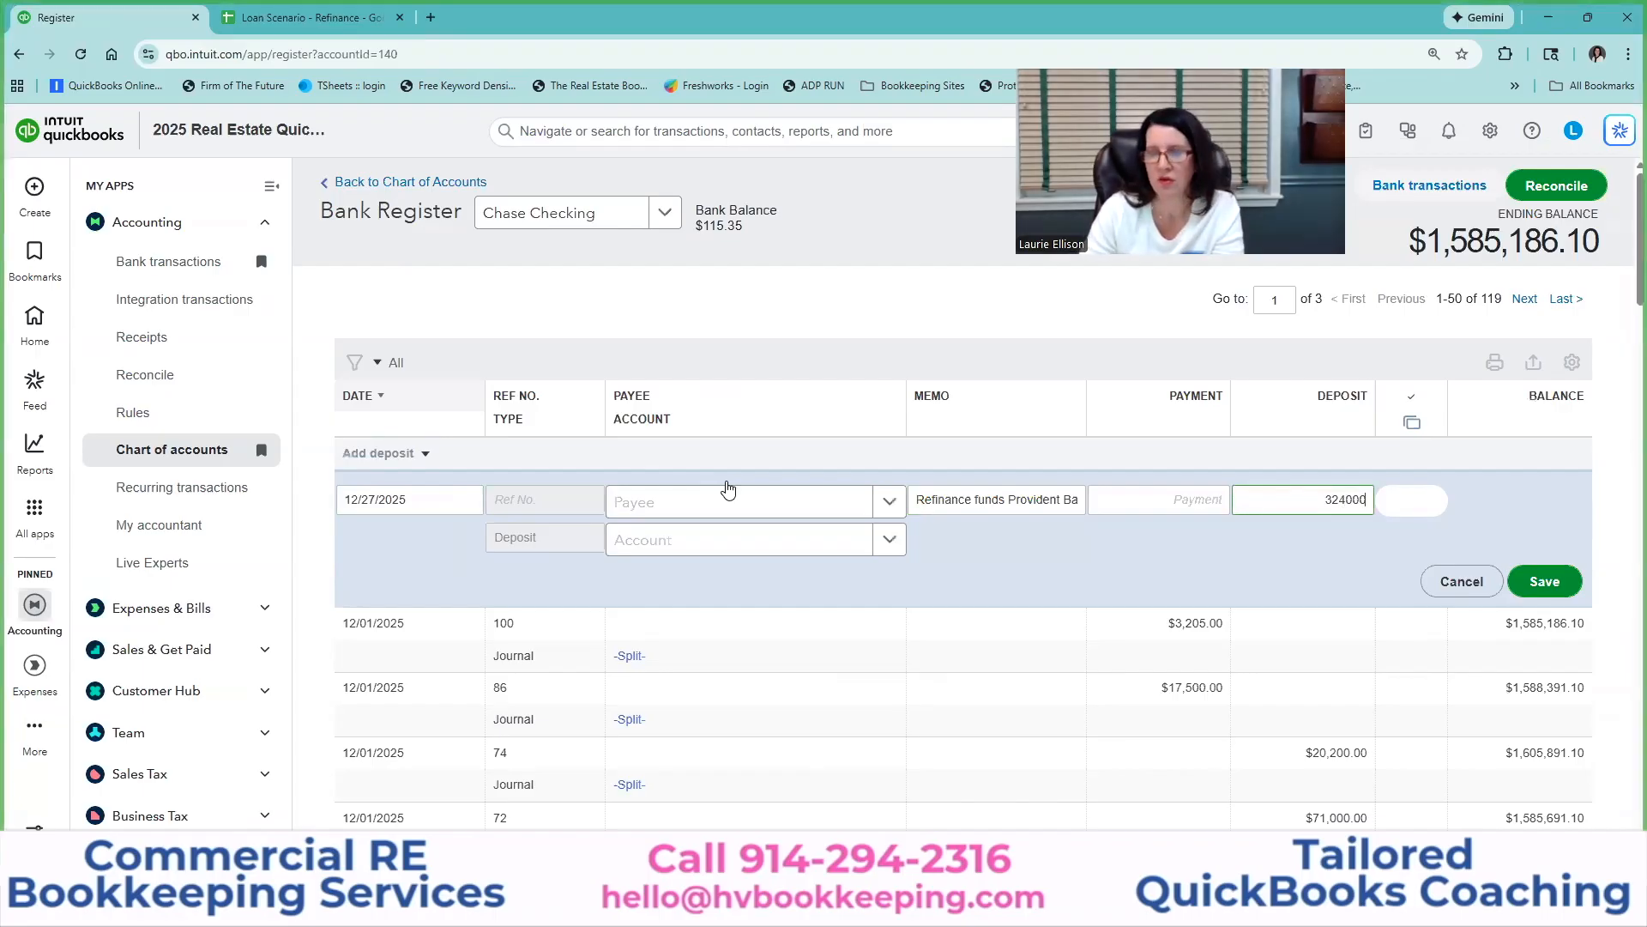
{"action": "key", "text": "Tab"}
{"action": "type", "text": "pro"}
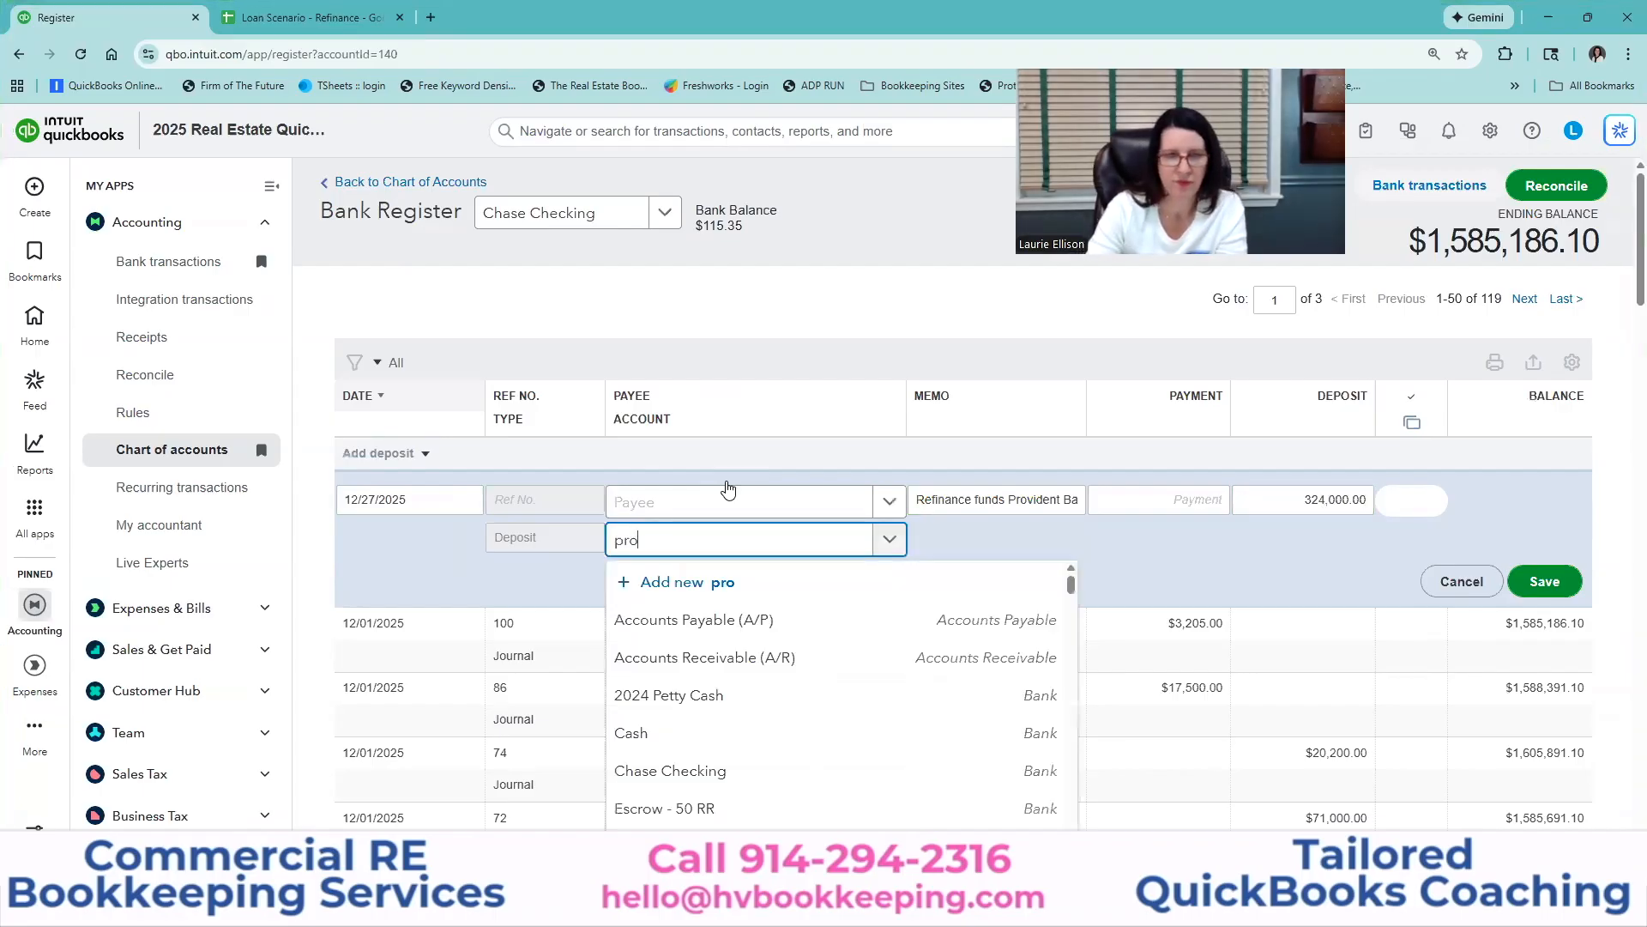
{"action": "type", "text": "vi"}
{"action": "left_click", "coordinate": [755, 618]}
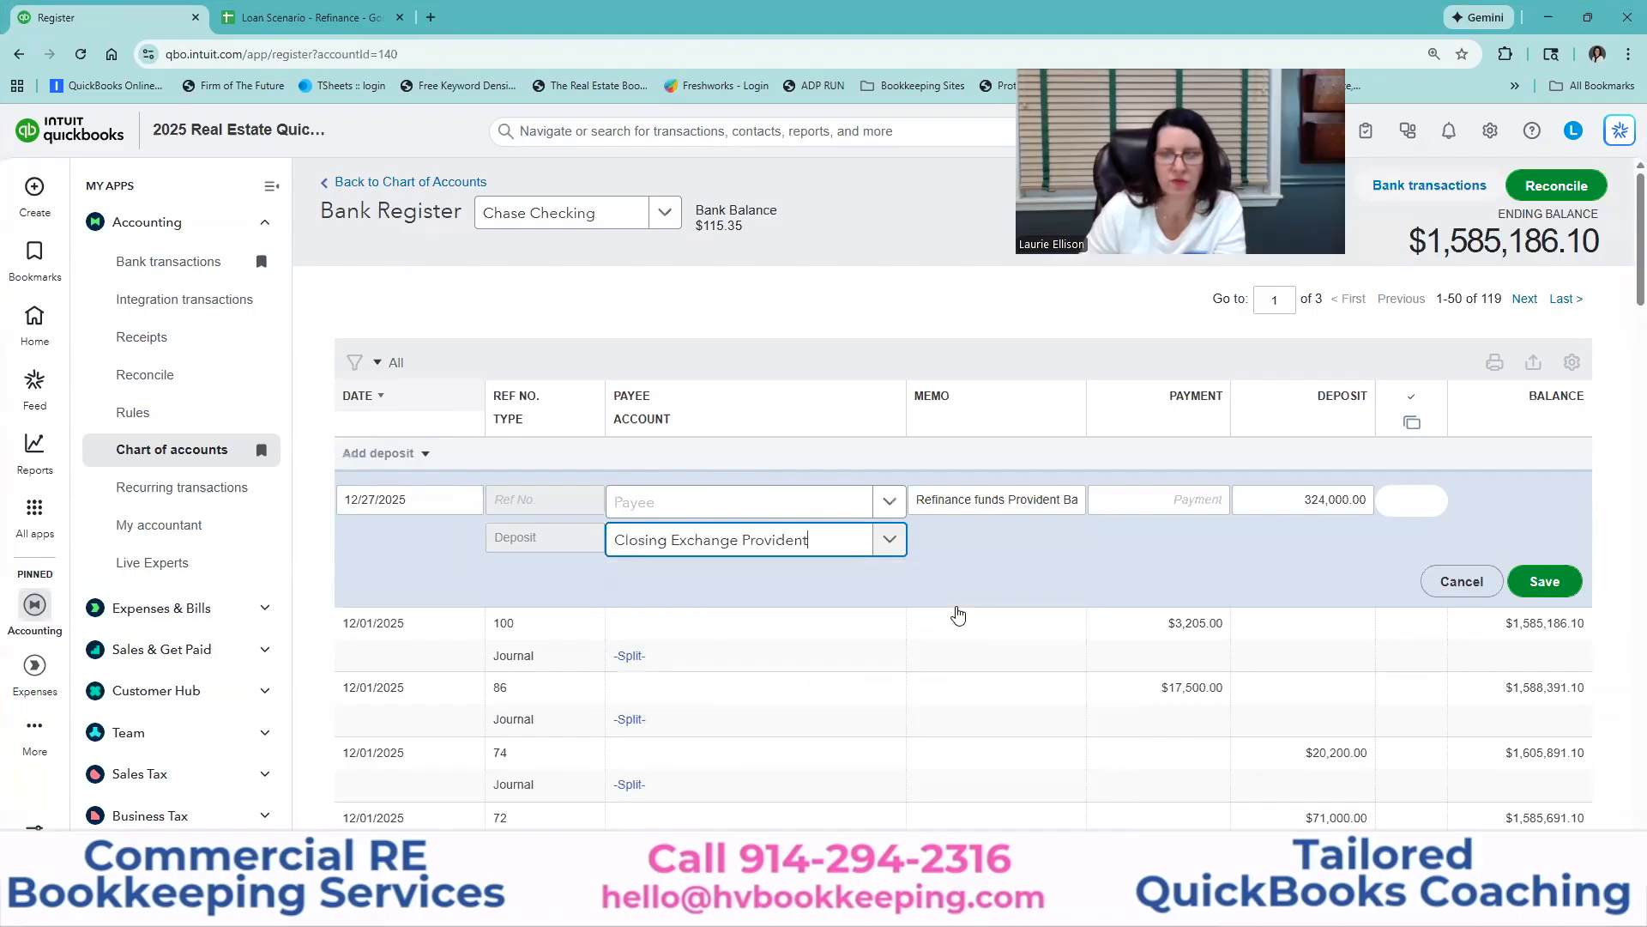
{"action": "left_click", "coordinate": [1522, 584]}
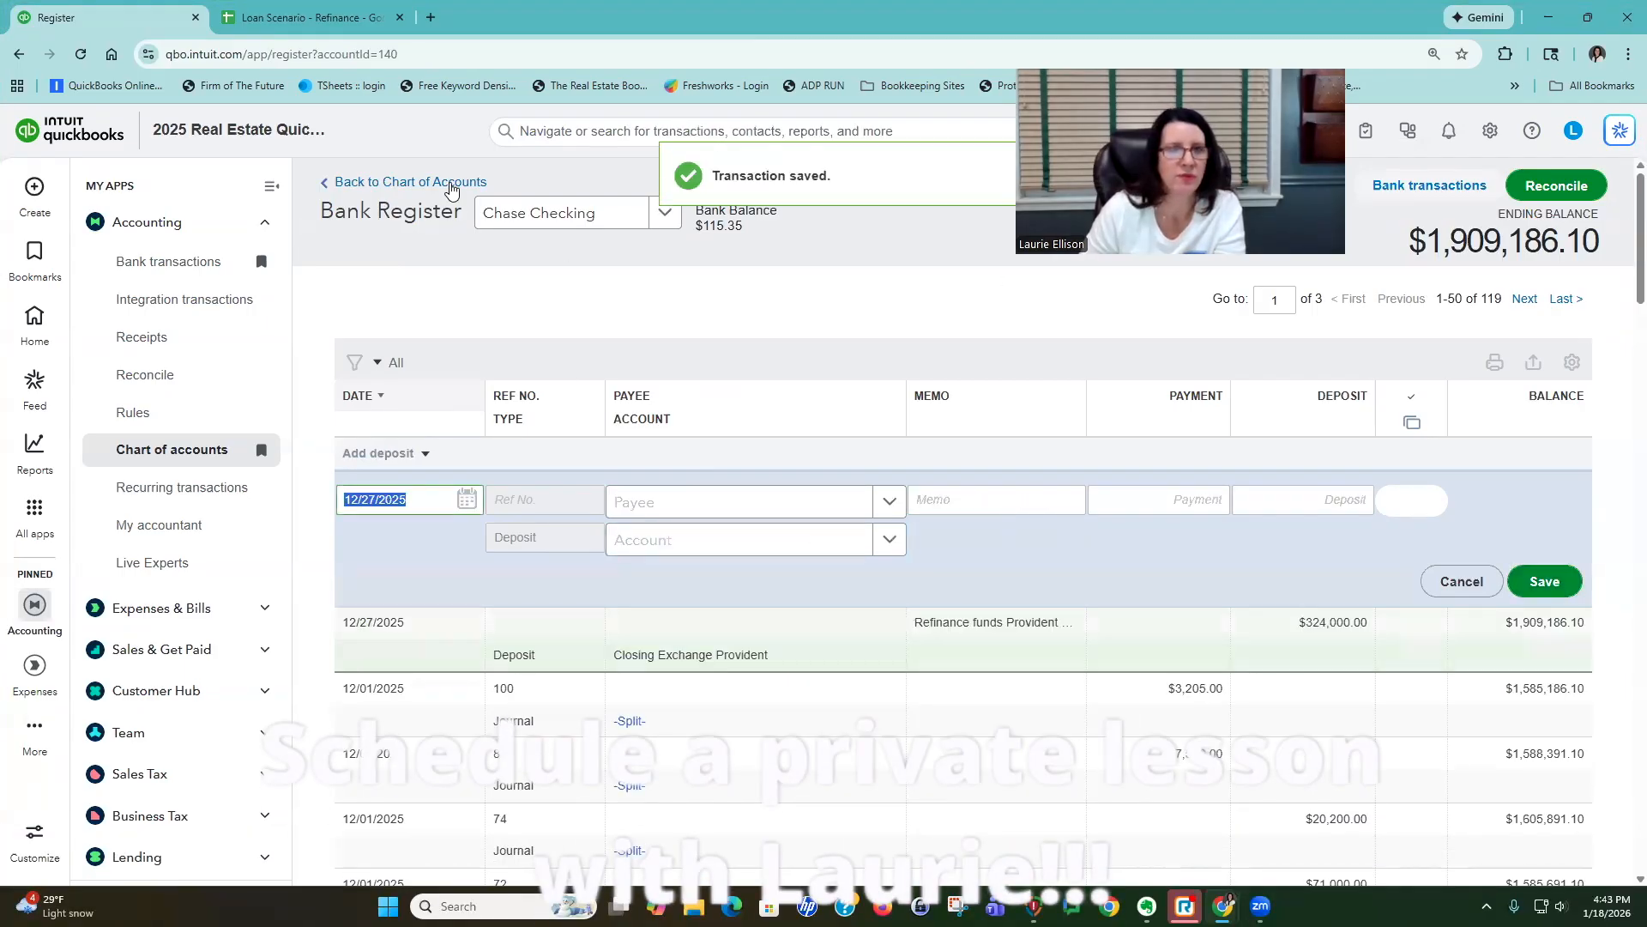
Leave the register, switch to the spreadsheet, and fill the Net Cash Out to Borrower amount in C14 with light green.
{"action": "left_click", "coordinate": [449, 183]}
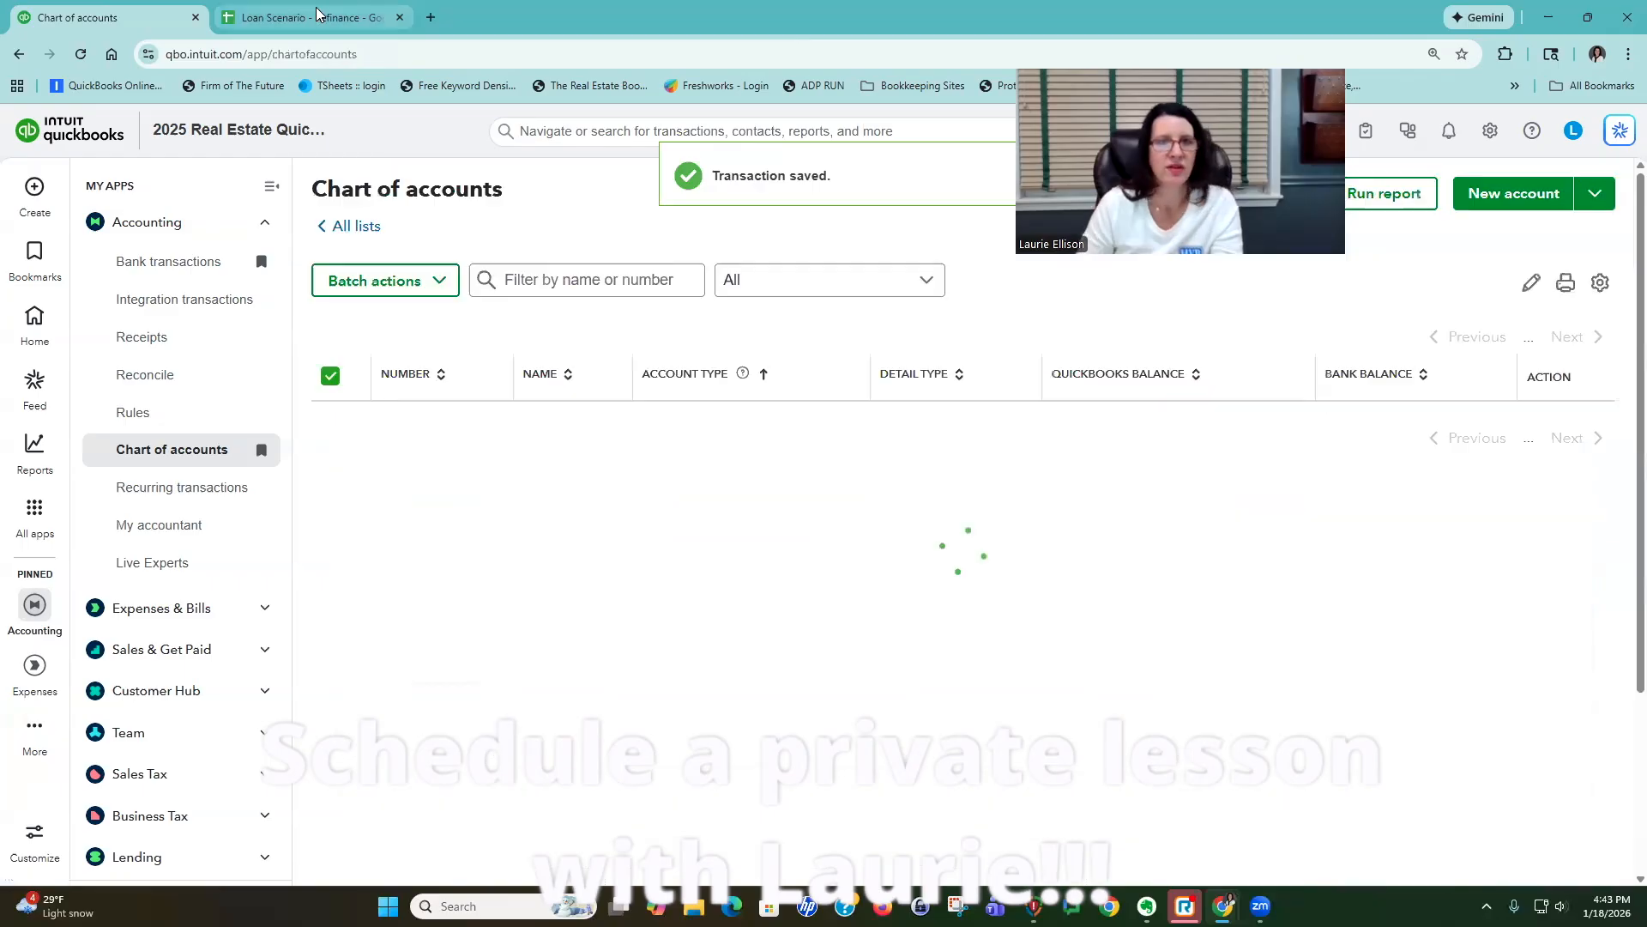
{"action": "left_click", "coordinate": [315, 12]}
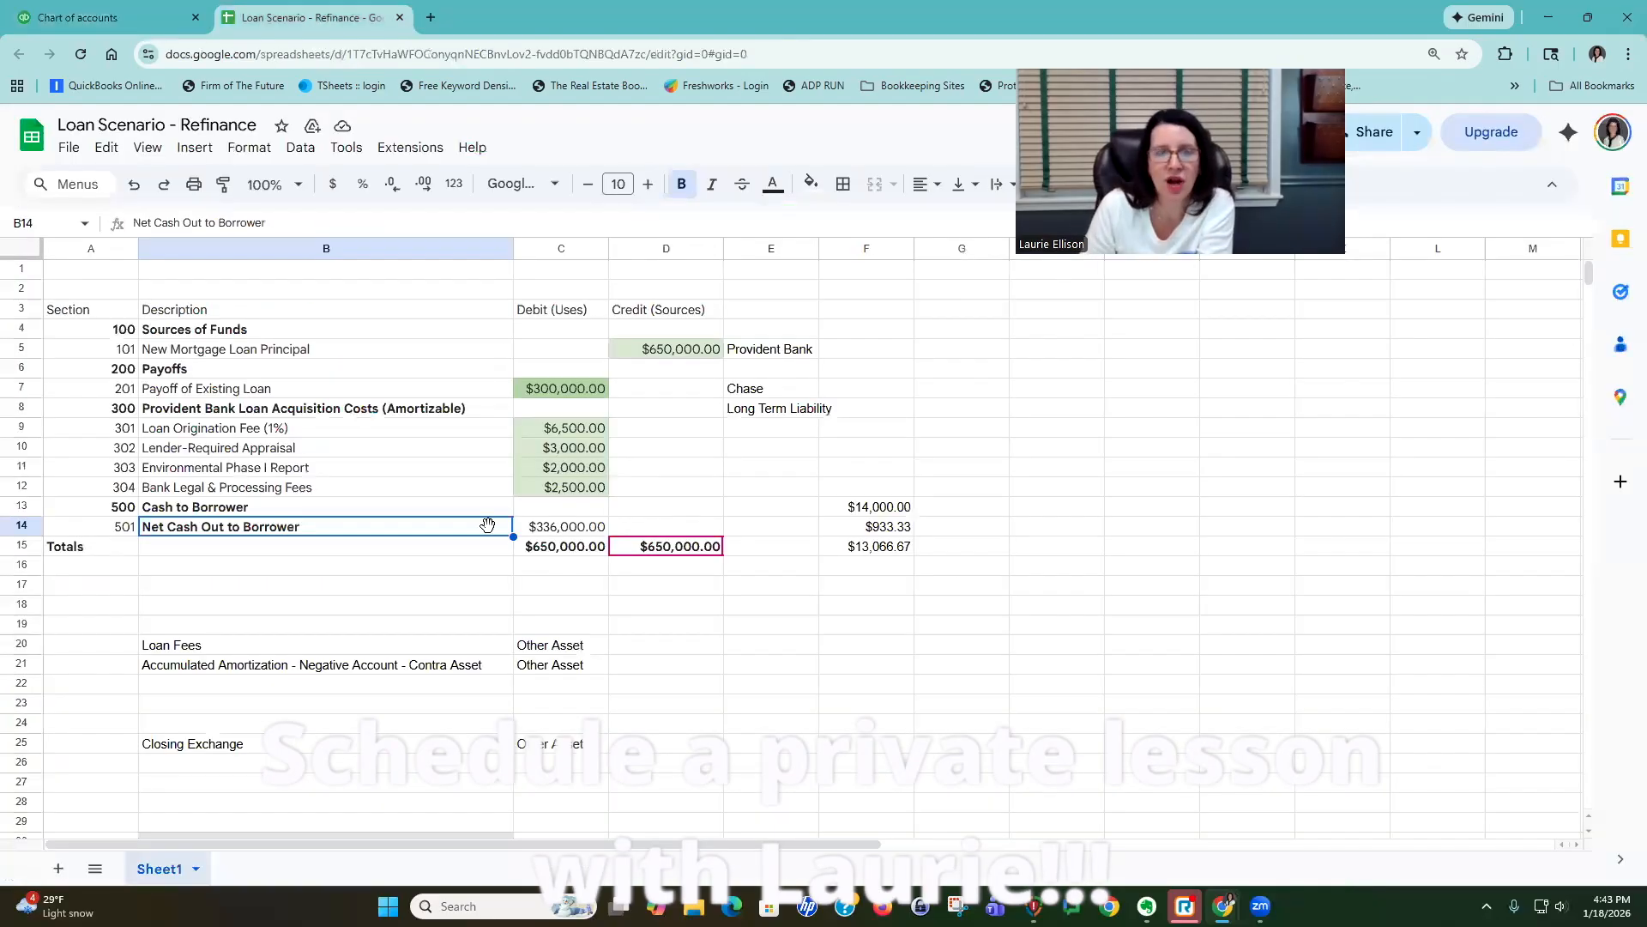
{"action": "key", "text": "Right"}
{"action": "left_click", "coordinate": [811, 184]}
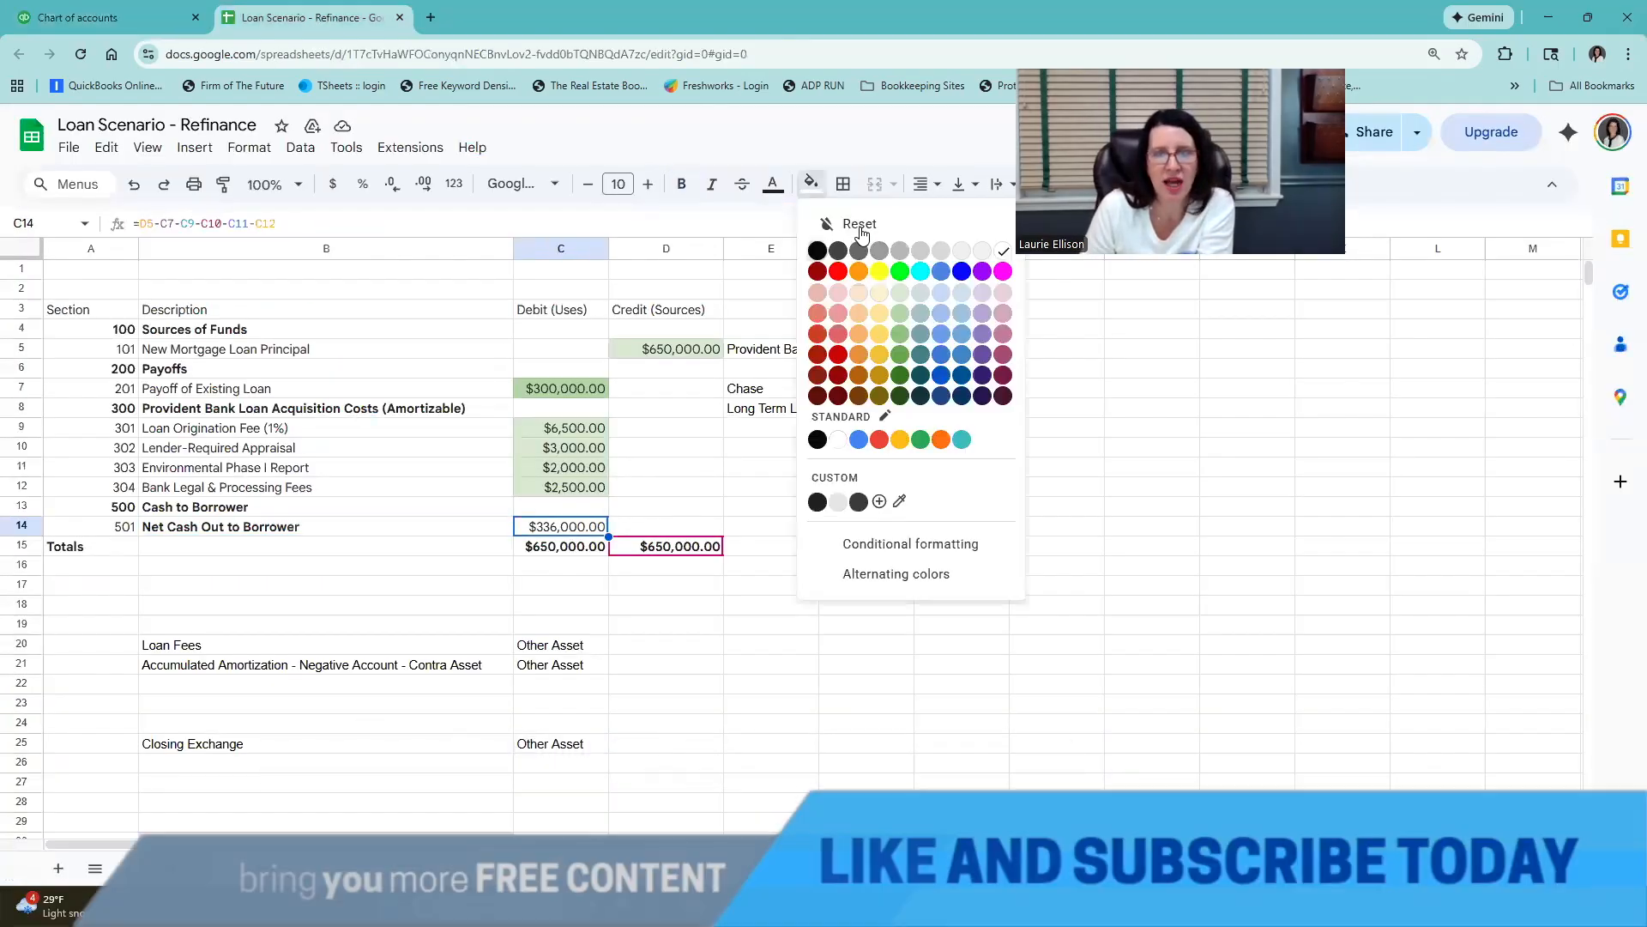
{"action": "left_click", "coordinate": [899, 293]}
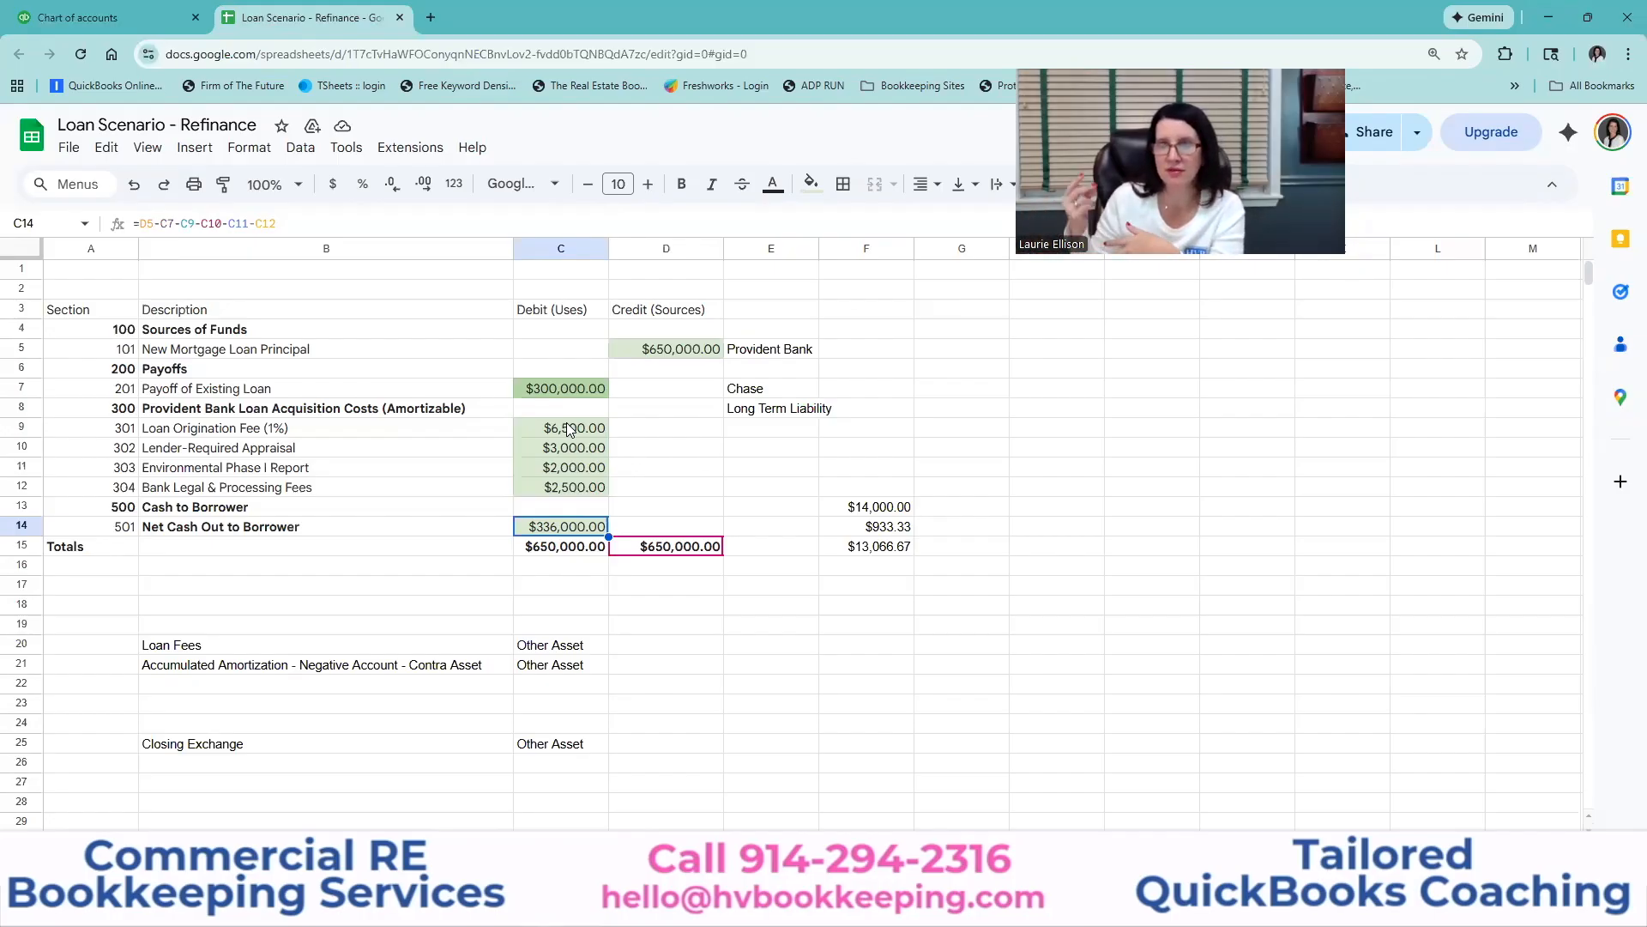
{"action": "left_click", "coordinate": [928, 431]}
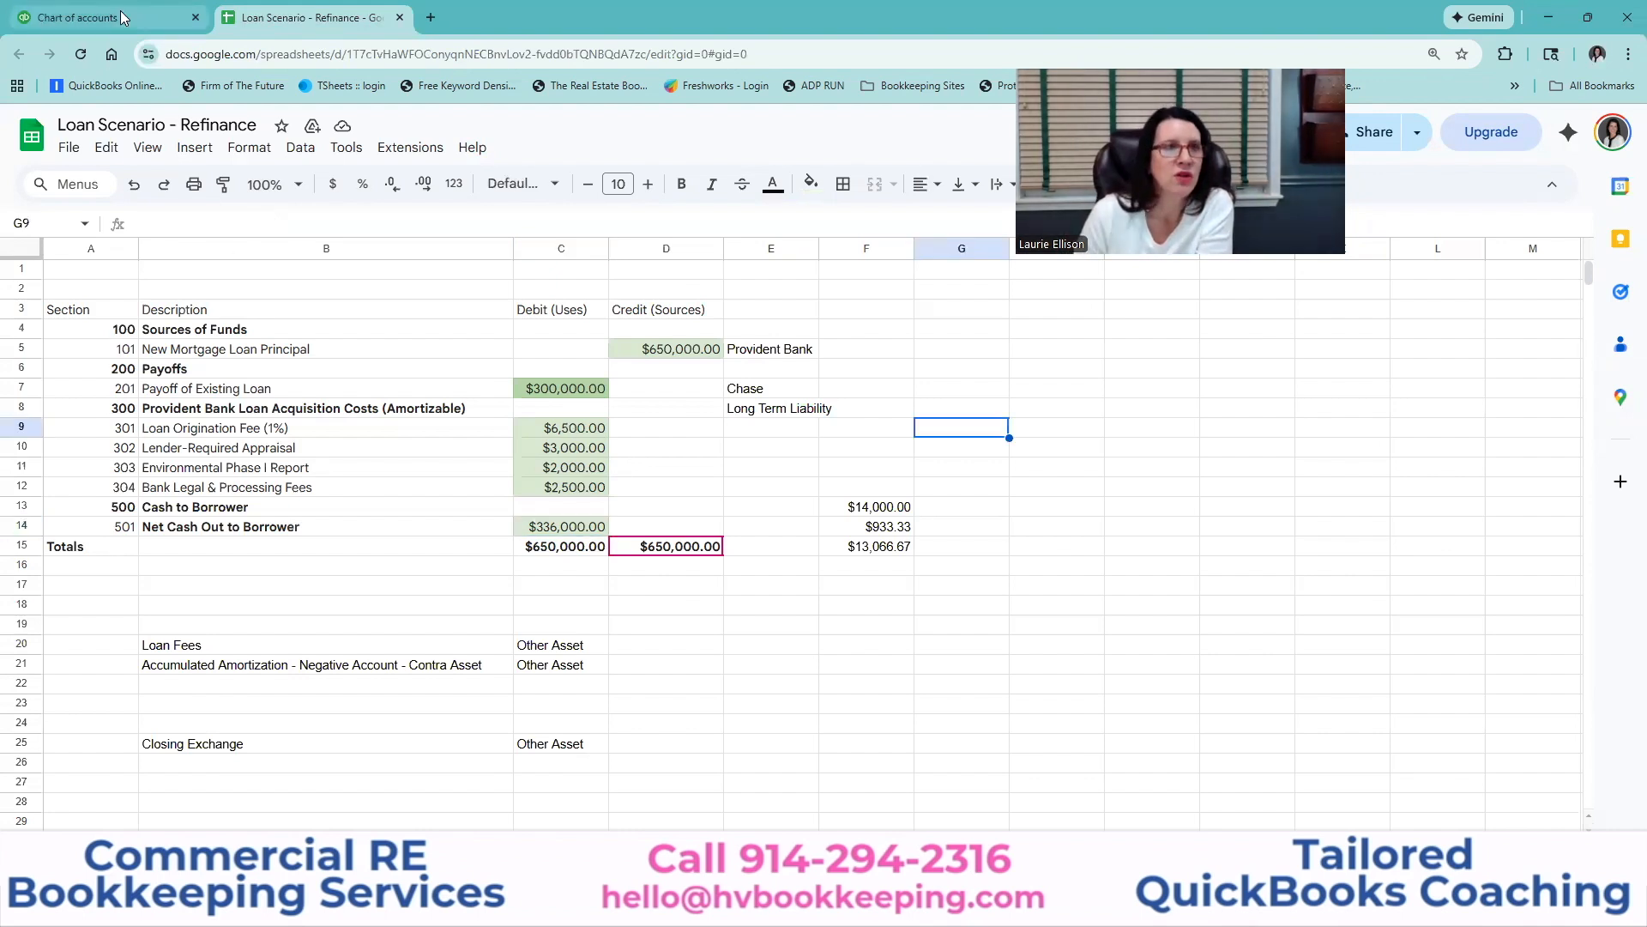
Switch to QuickBooks and run the Balance Sheet report from 12/27/2025 to 12/27/2025.
{"action": "left_click", "coordinate": [132, 14]}
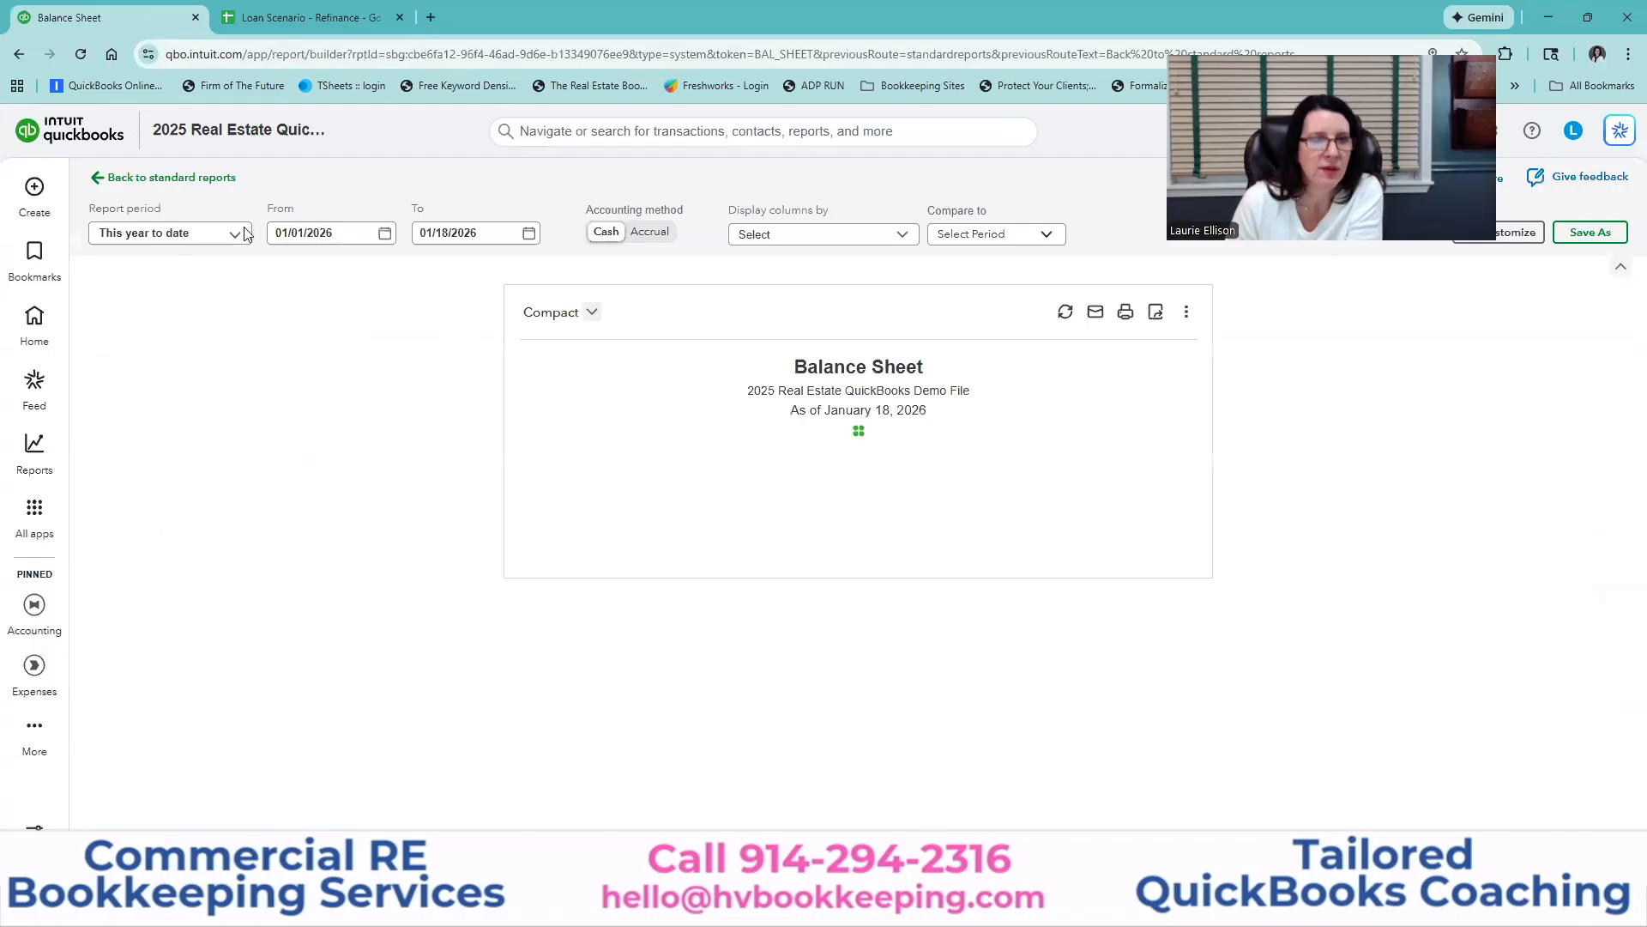
{"action": "left_click", "coordinate": [360, 233]}
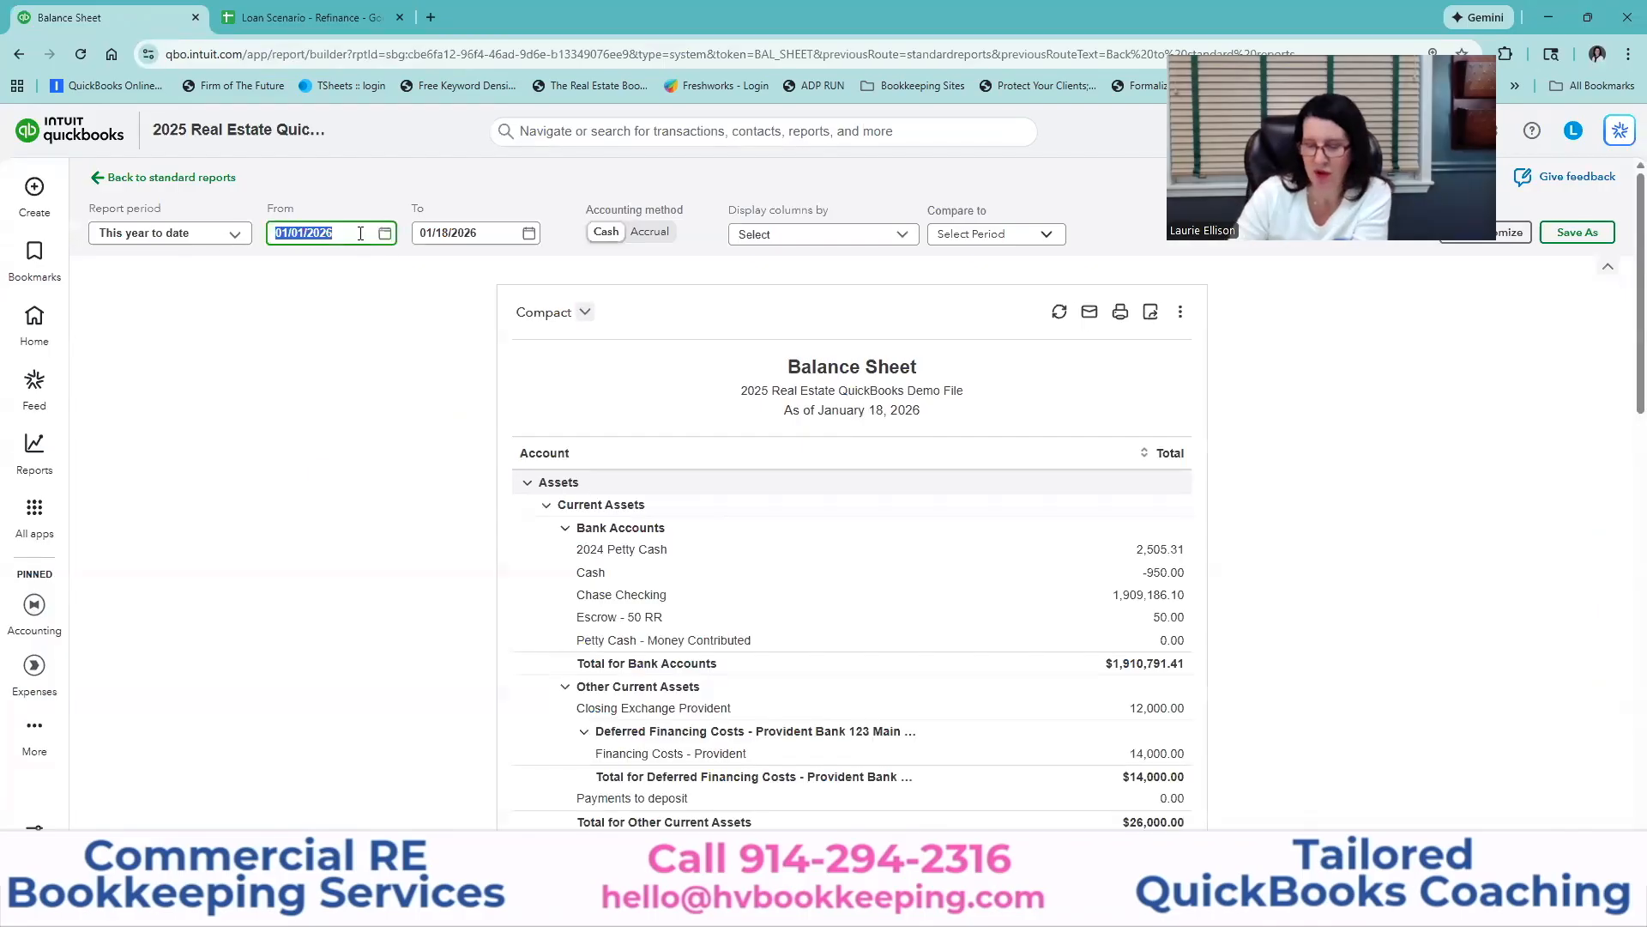
{"action": "type", "text": "12/27/25"}
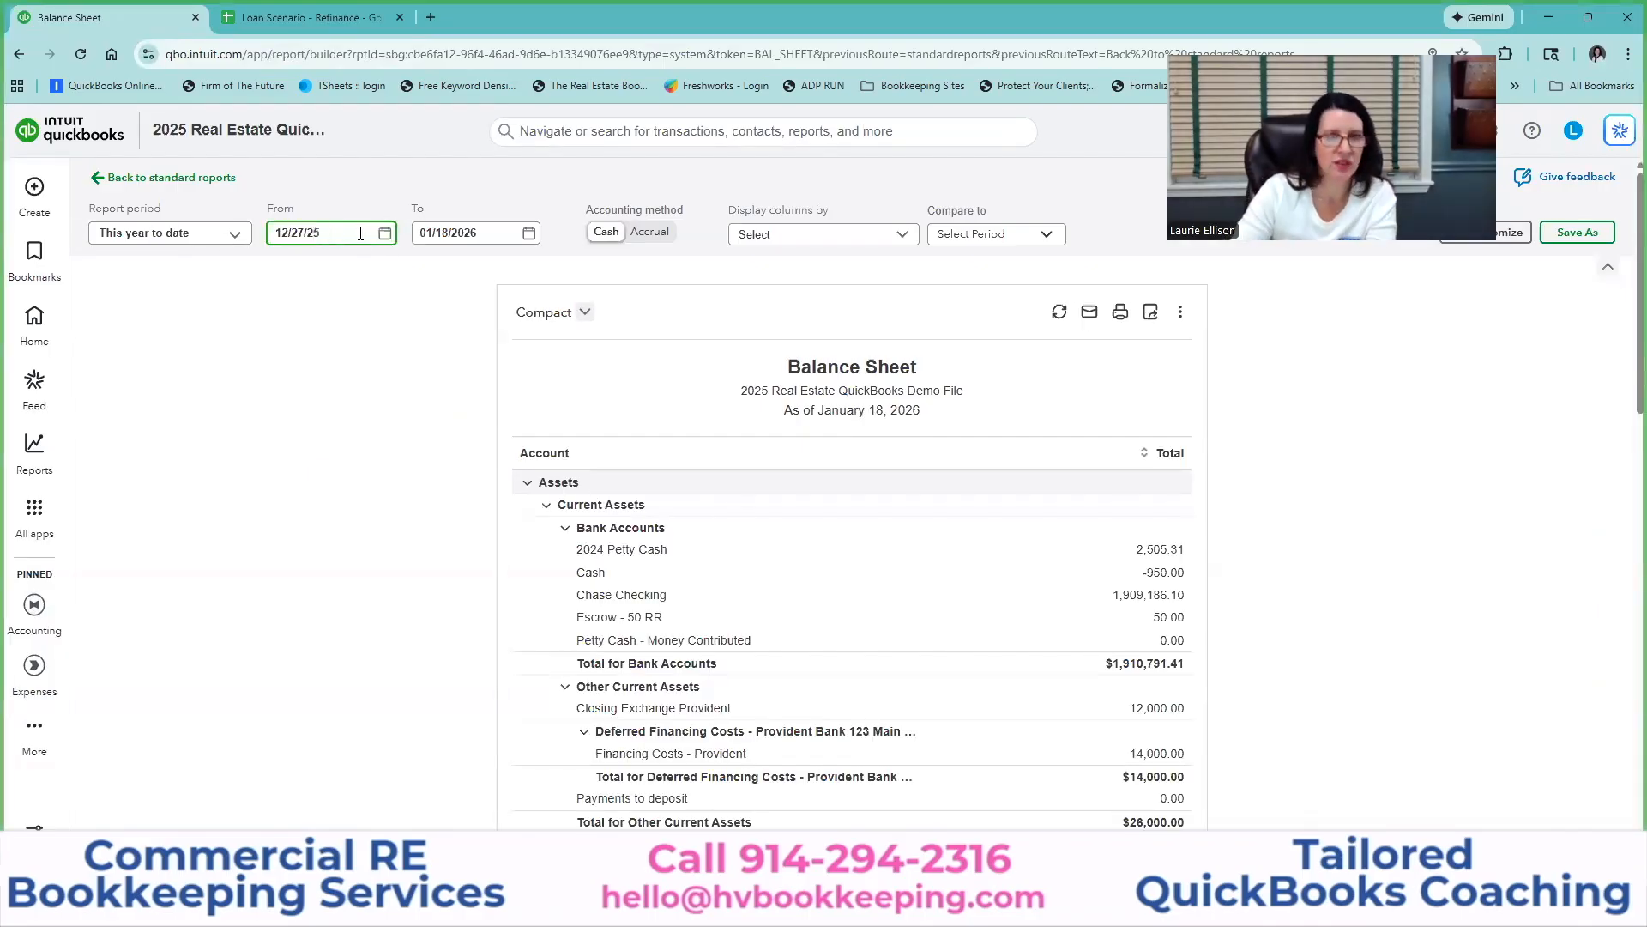
{"action": "key", "text": "Tab"}
{"action": "type", "text": "0"}
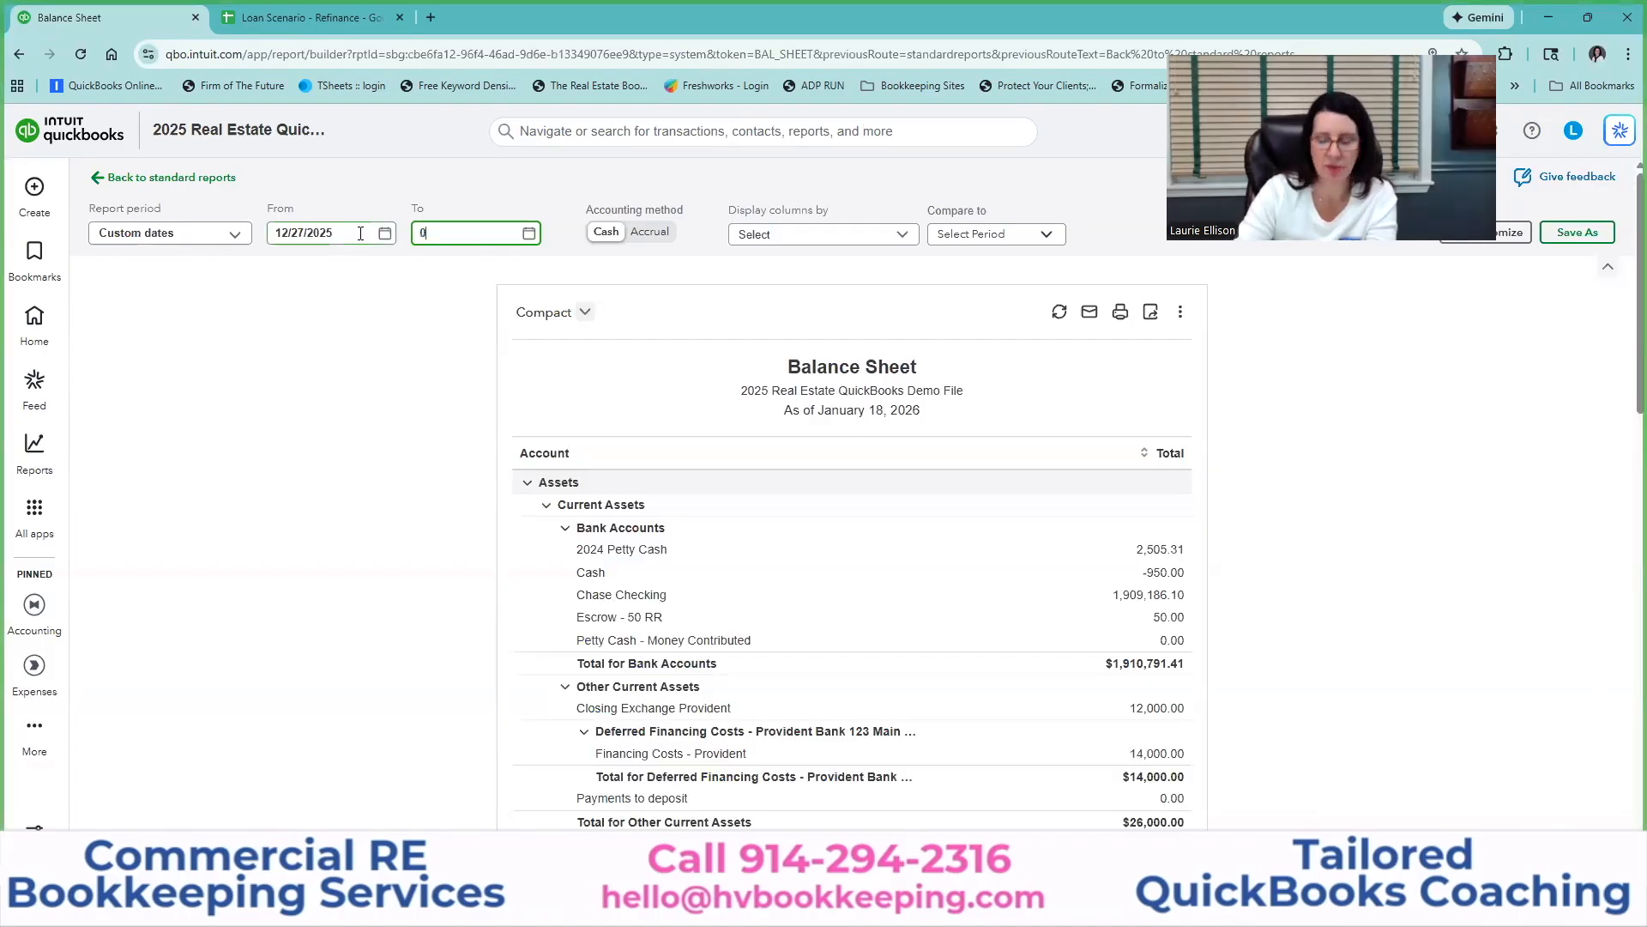
{"action": "type", "text": "2/27/25"}
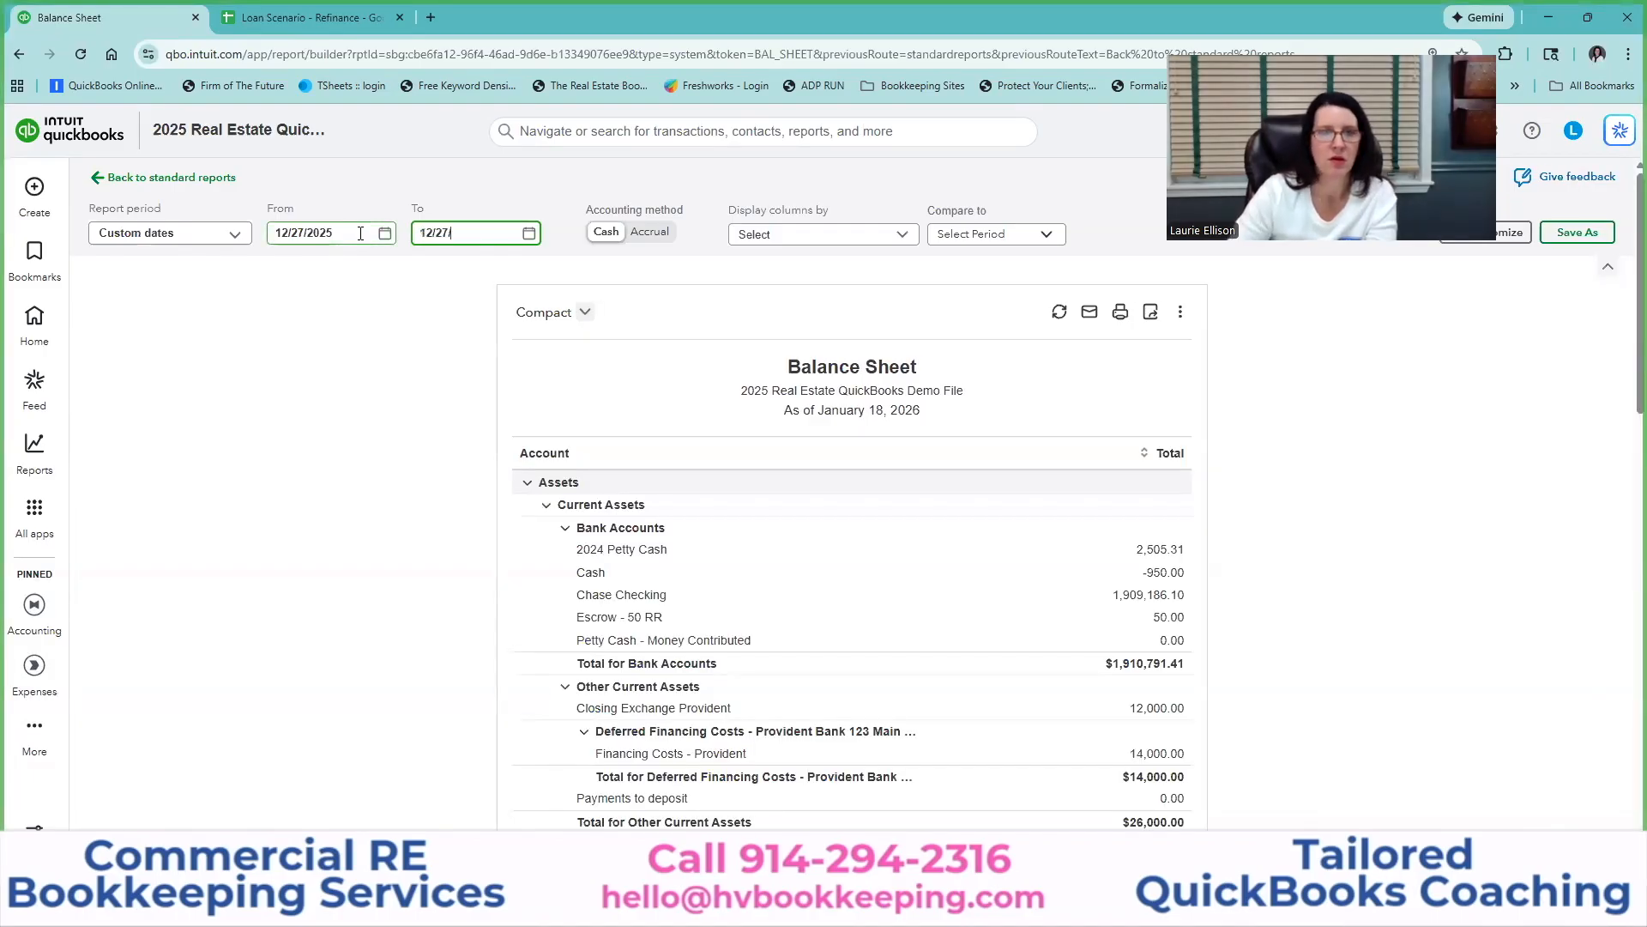
{"action": "left_click", "coordinate": [1331, 517]}
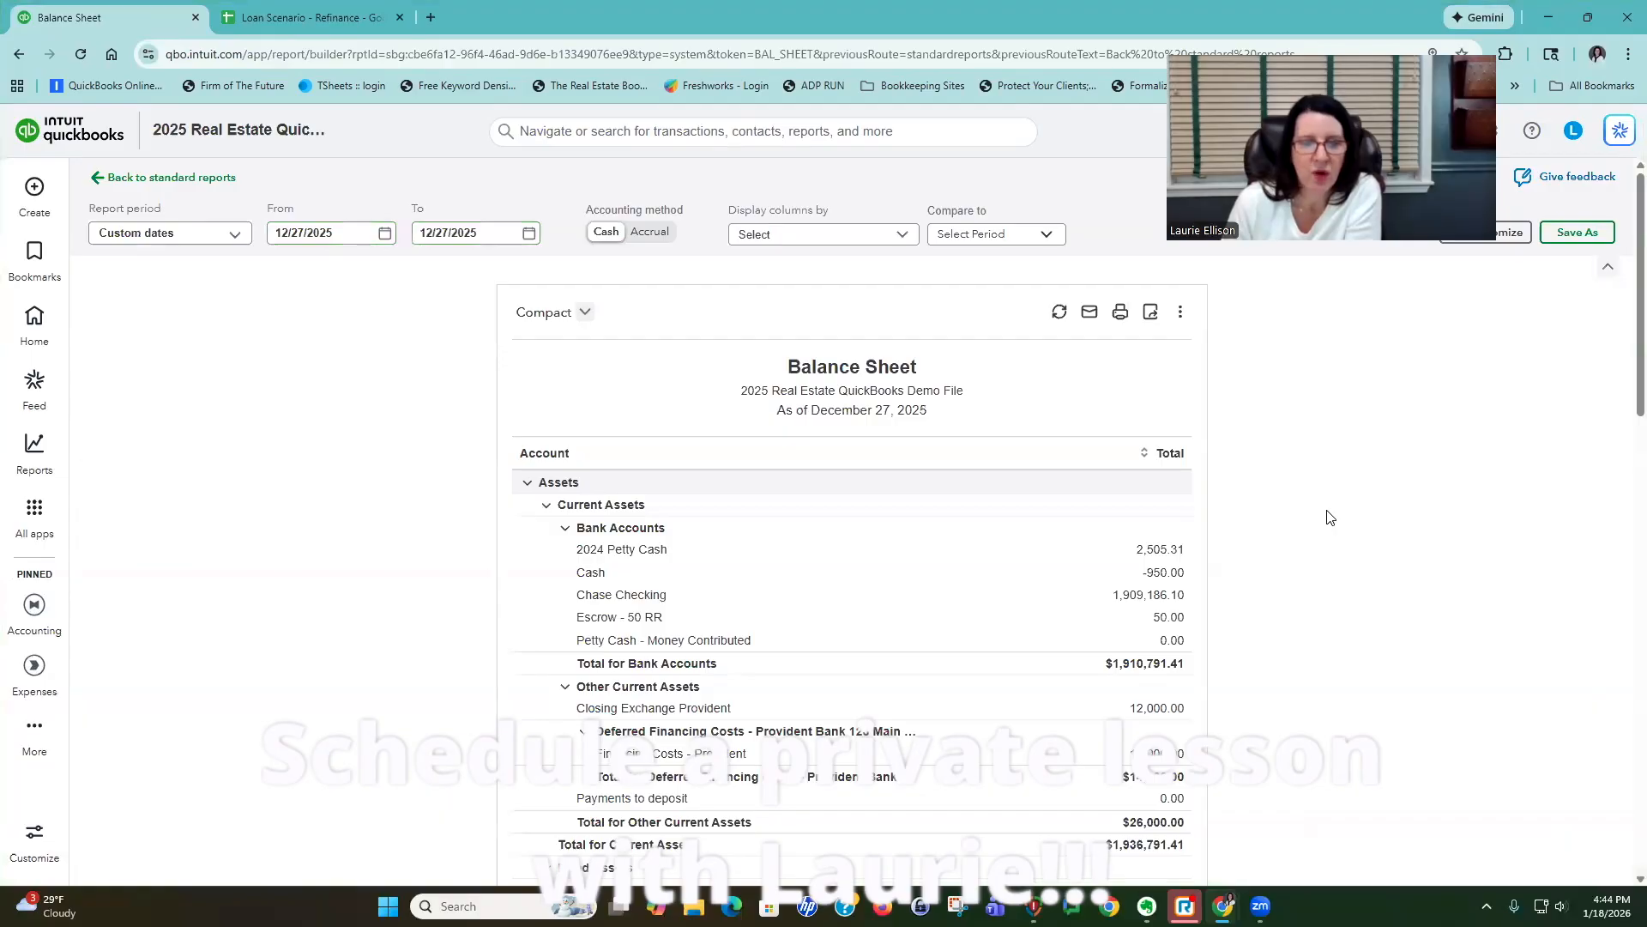
Examine the balance sheet's closing exchange, deferred financing costs, long-term mortgage liabilities and equity balances.
{"action": "scroll", "coordinate": [1335, 518], "scroll_direction": "down", "scroll_amount": 4}
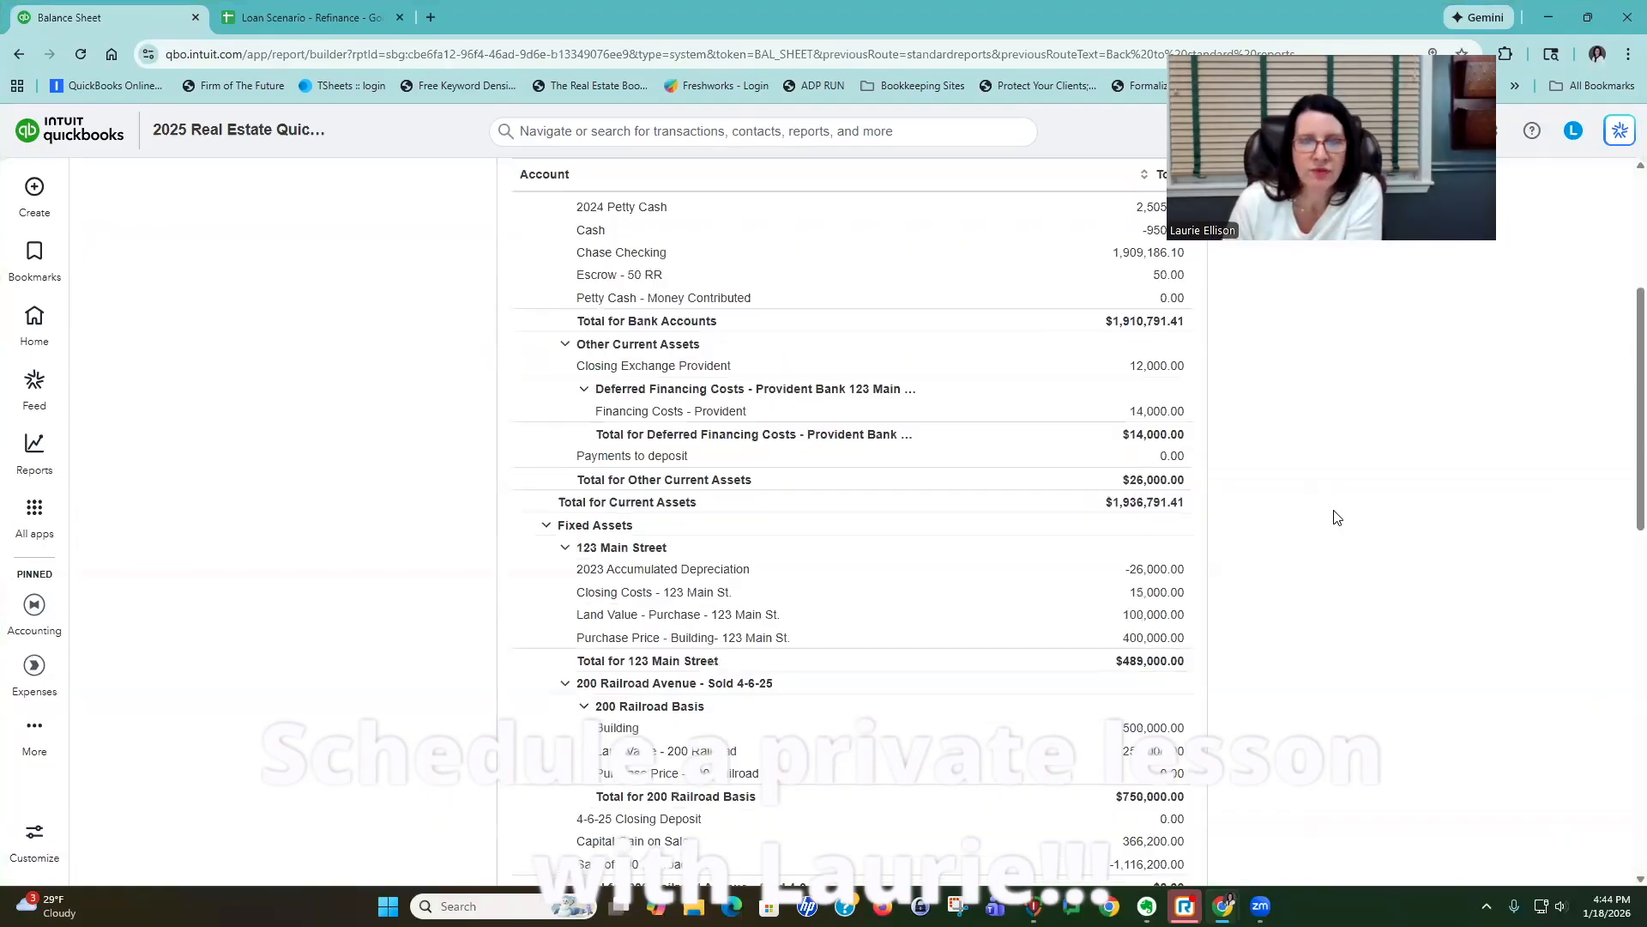
{"action": "scroll", "coordinate": [1141, 450], "scroll_direction": "up", "scroll_amount": 1}
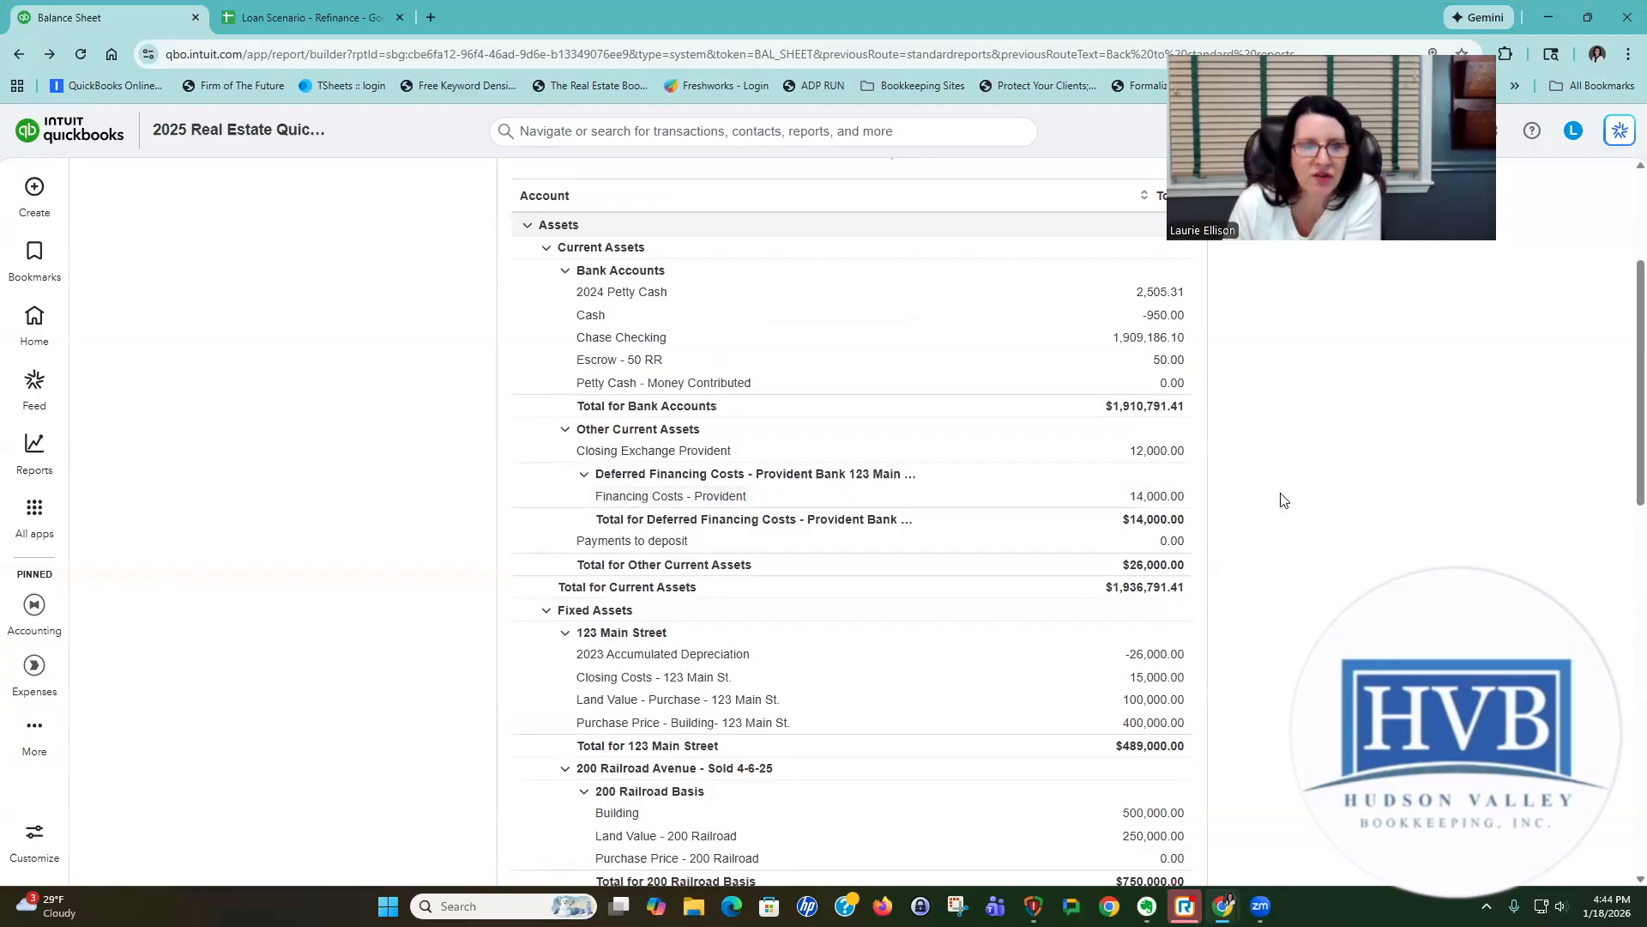
{"action": "scroll", "coordinate": [1283, 500], "scroll_direction": "down", "scroll_amount": 1}
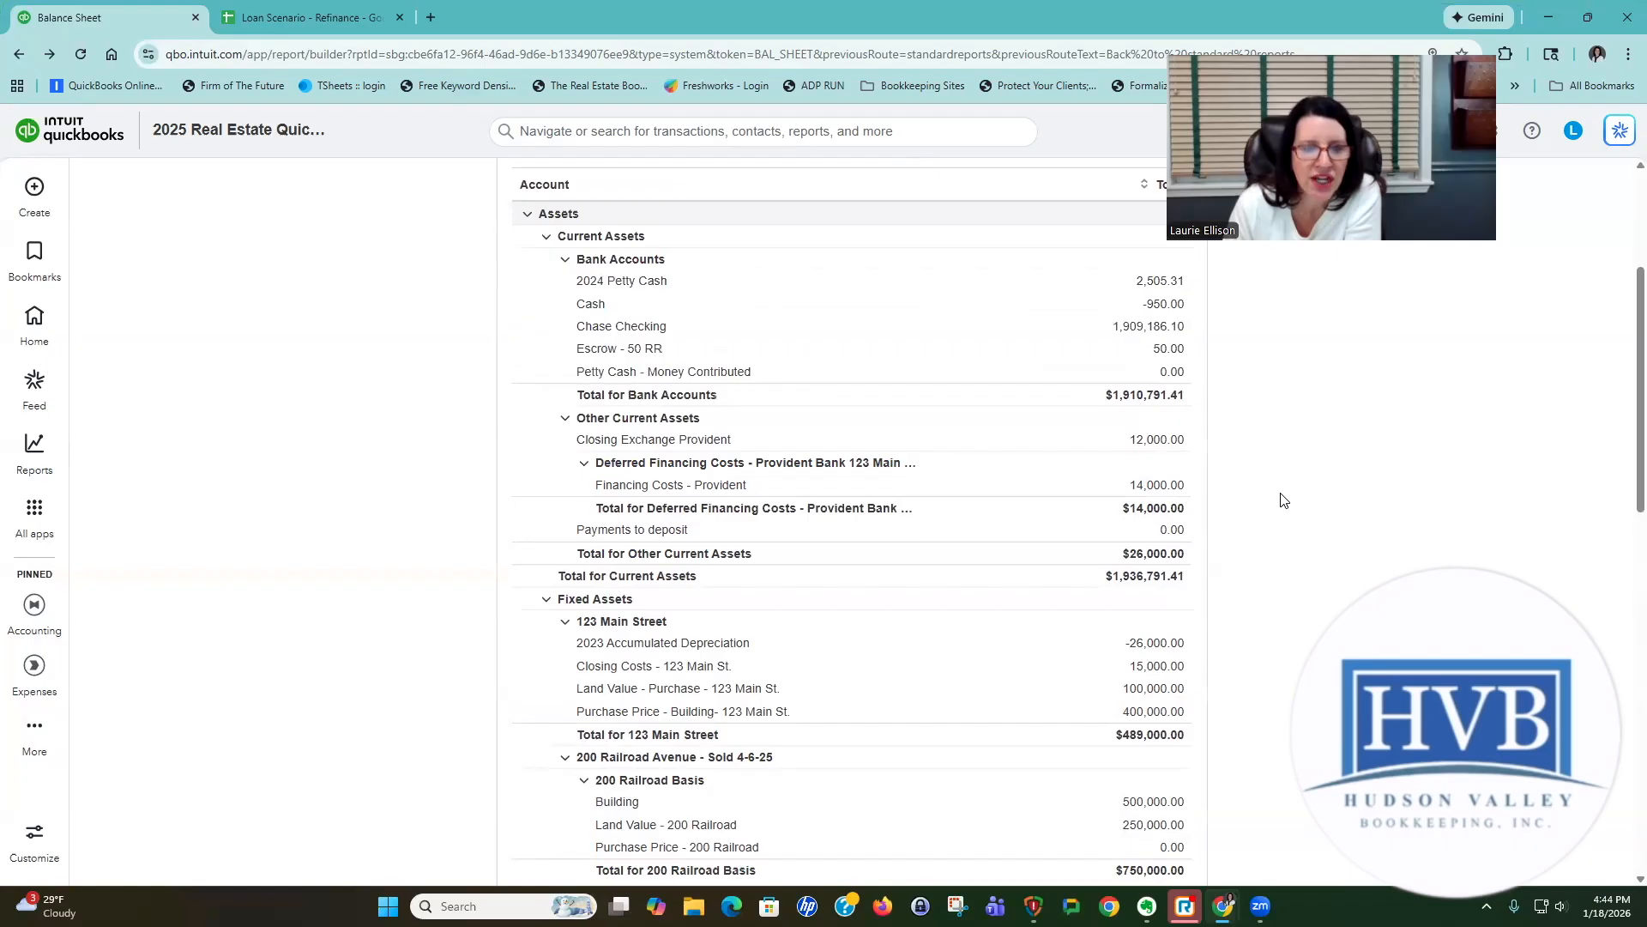
{"action": "scroll", "coordinate": [1282, 501], "scroll_direction": "down", "scroll_amount": 3}
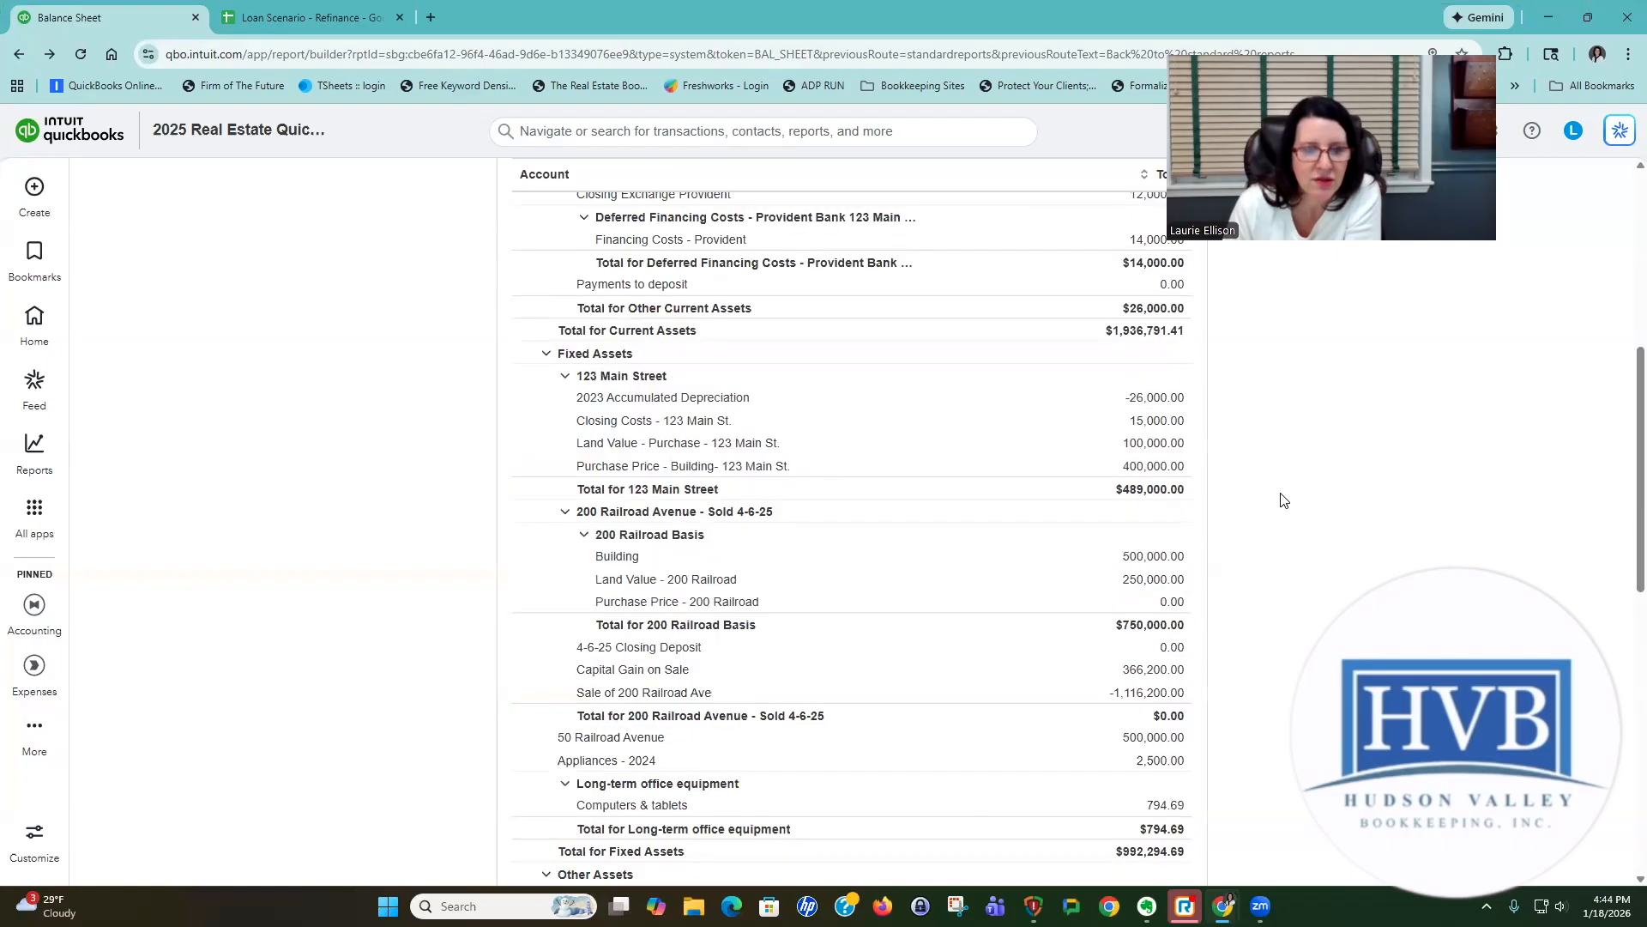
{"action": "scroll", "coordinate": [1283, 500], "scroll_direction": "down", "scroll_amount": 5}
{"action": "scroll", "coordinate": [1283, 501], "scroll_direction": "down", "scroll_amount": 1}
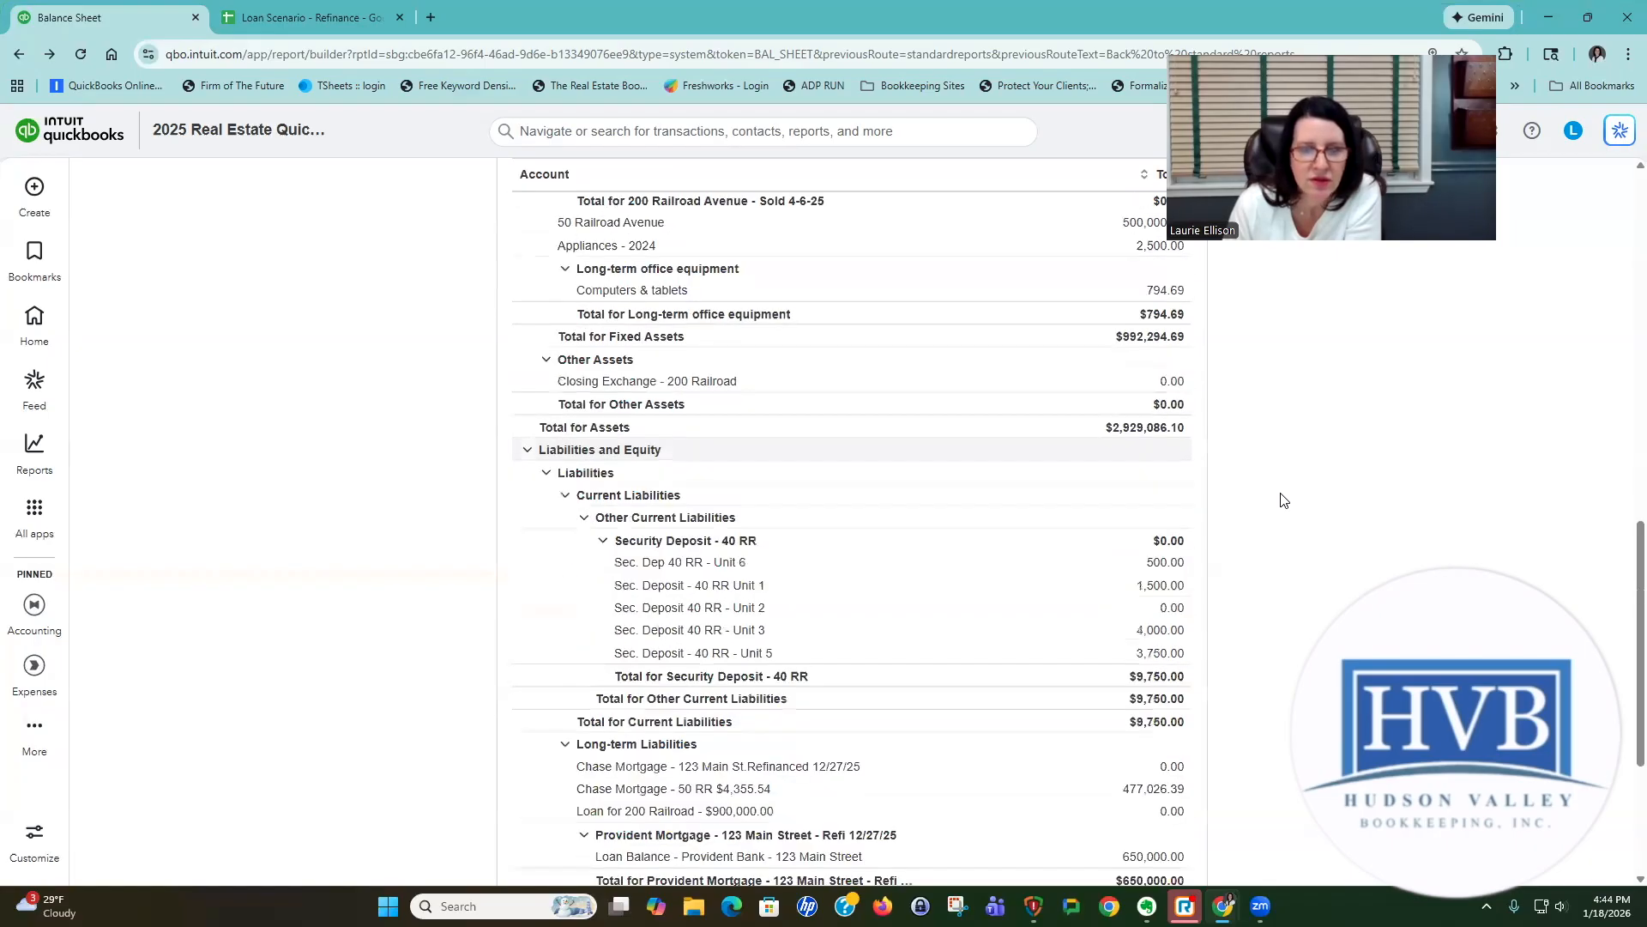
{"action": "scroll", "coordinate": [1169, 596], "scroll_direction": "down", "scroll_amount": 2}
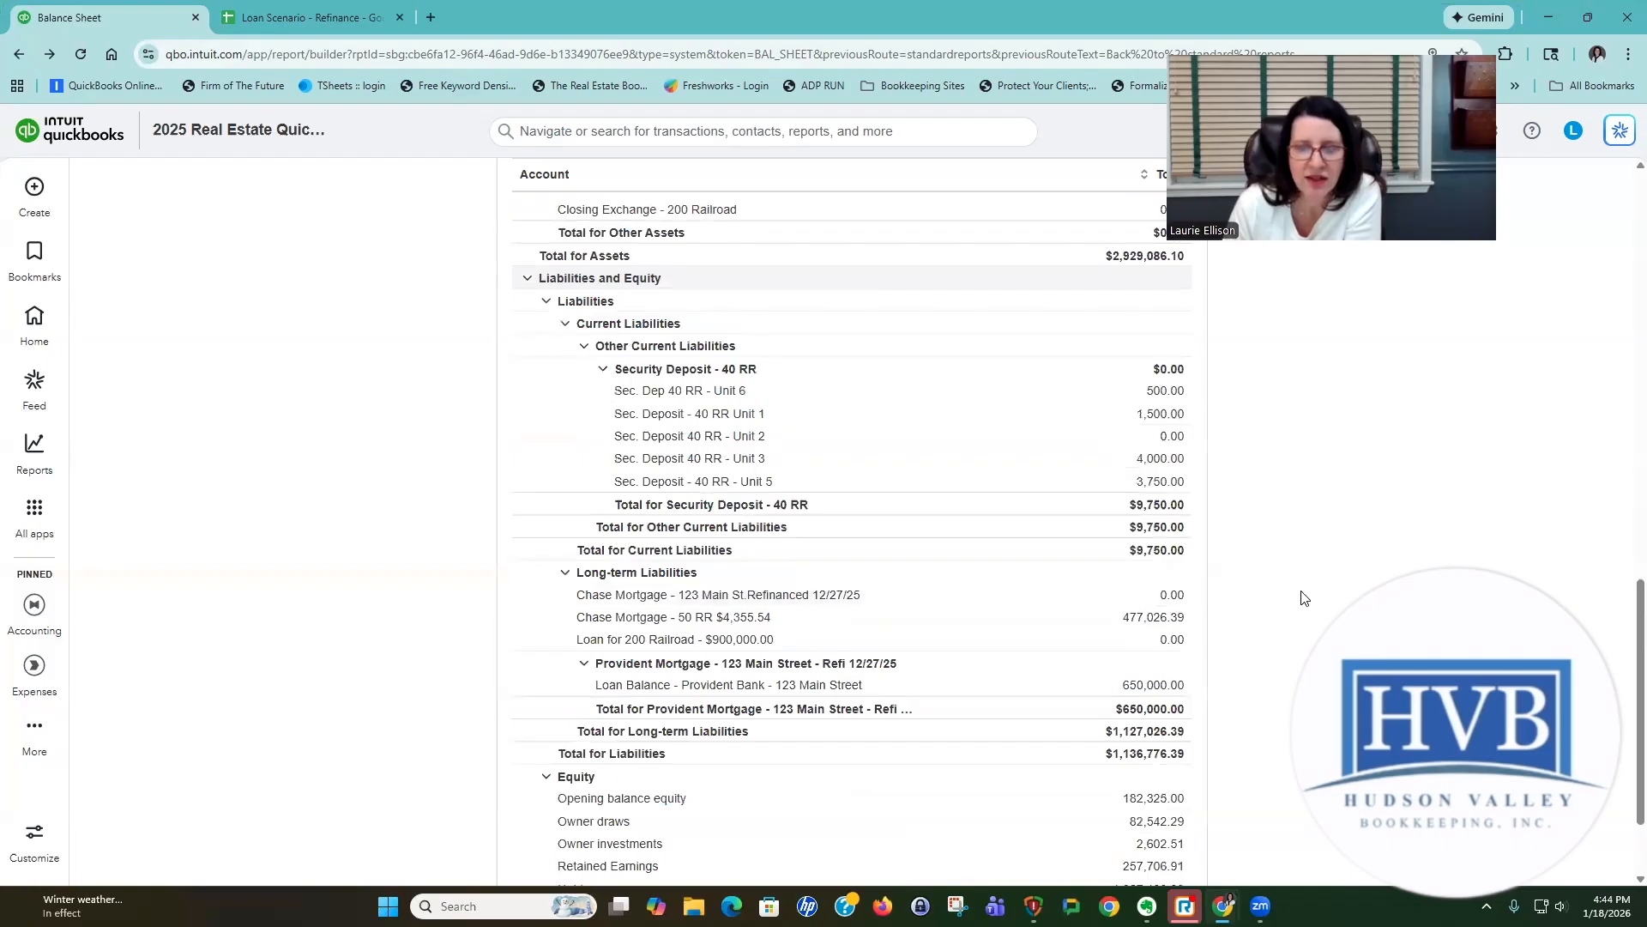
{"action": "scroll", "coordinate": [1145, 559], "scroll_direction": "down", "scroll_amount": 2}
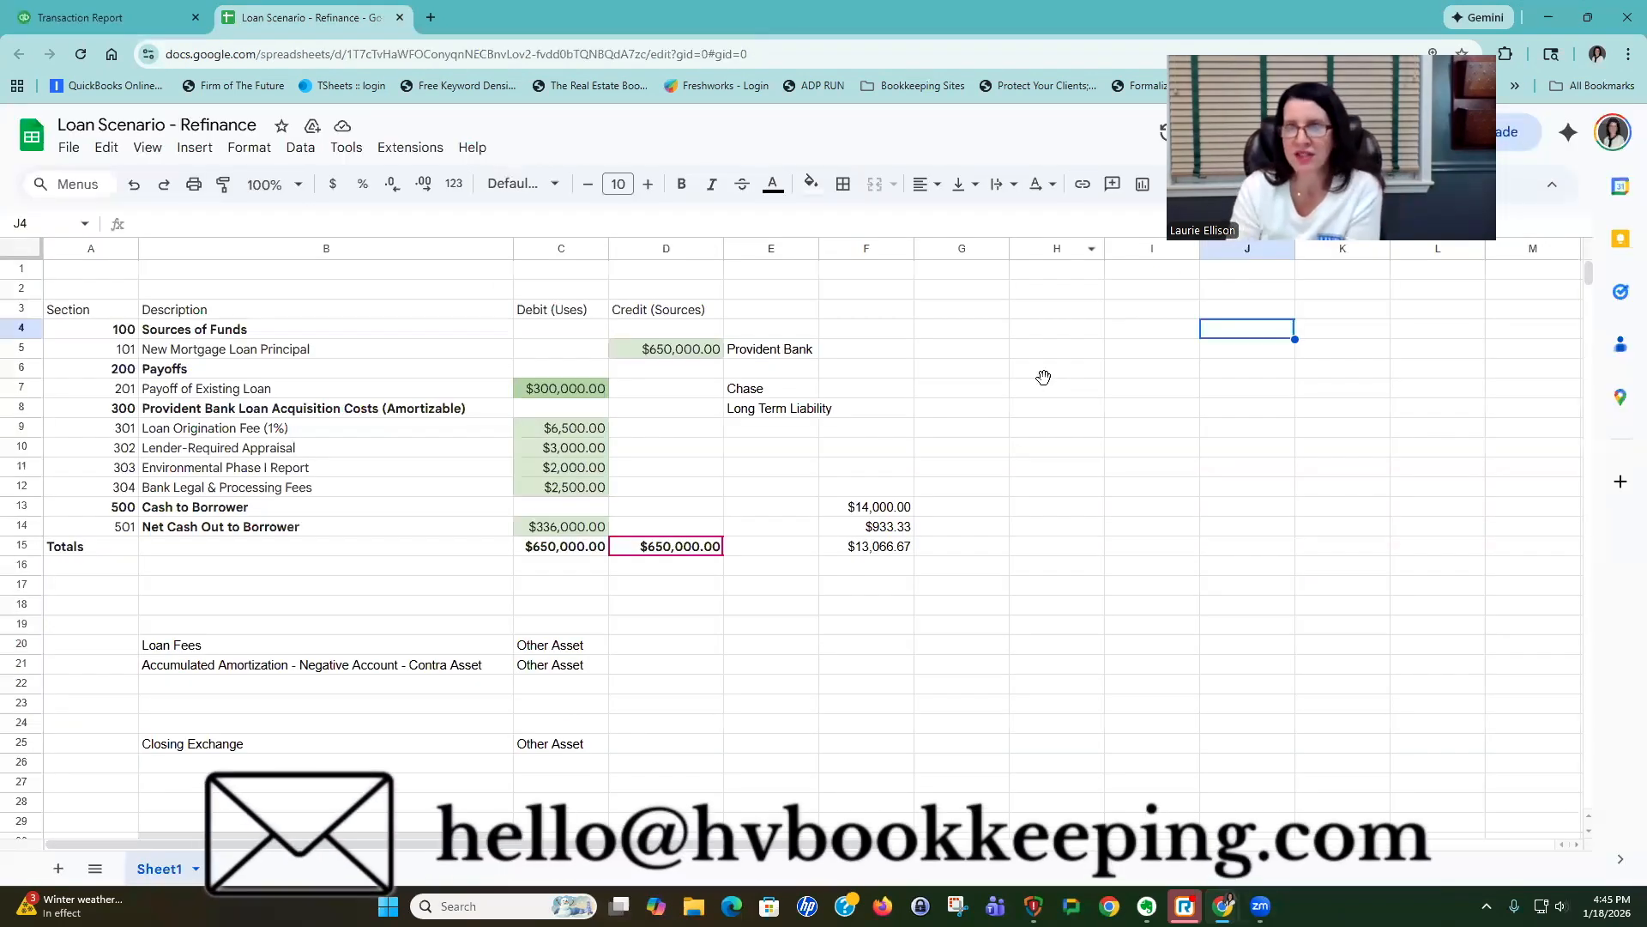
Check the net cash-out in C14, set the 12/27/2025 Provident refinance deposit in QuickBooks to 336,000, save it and return to the balance sheet.
{"action": "left_click", "coordinate": [1044, 378]}
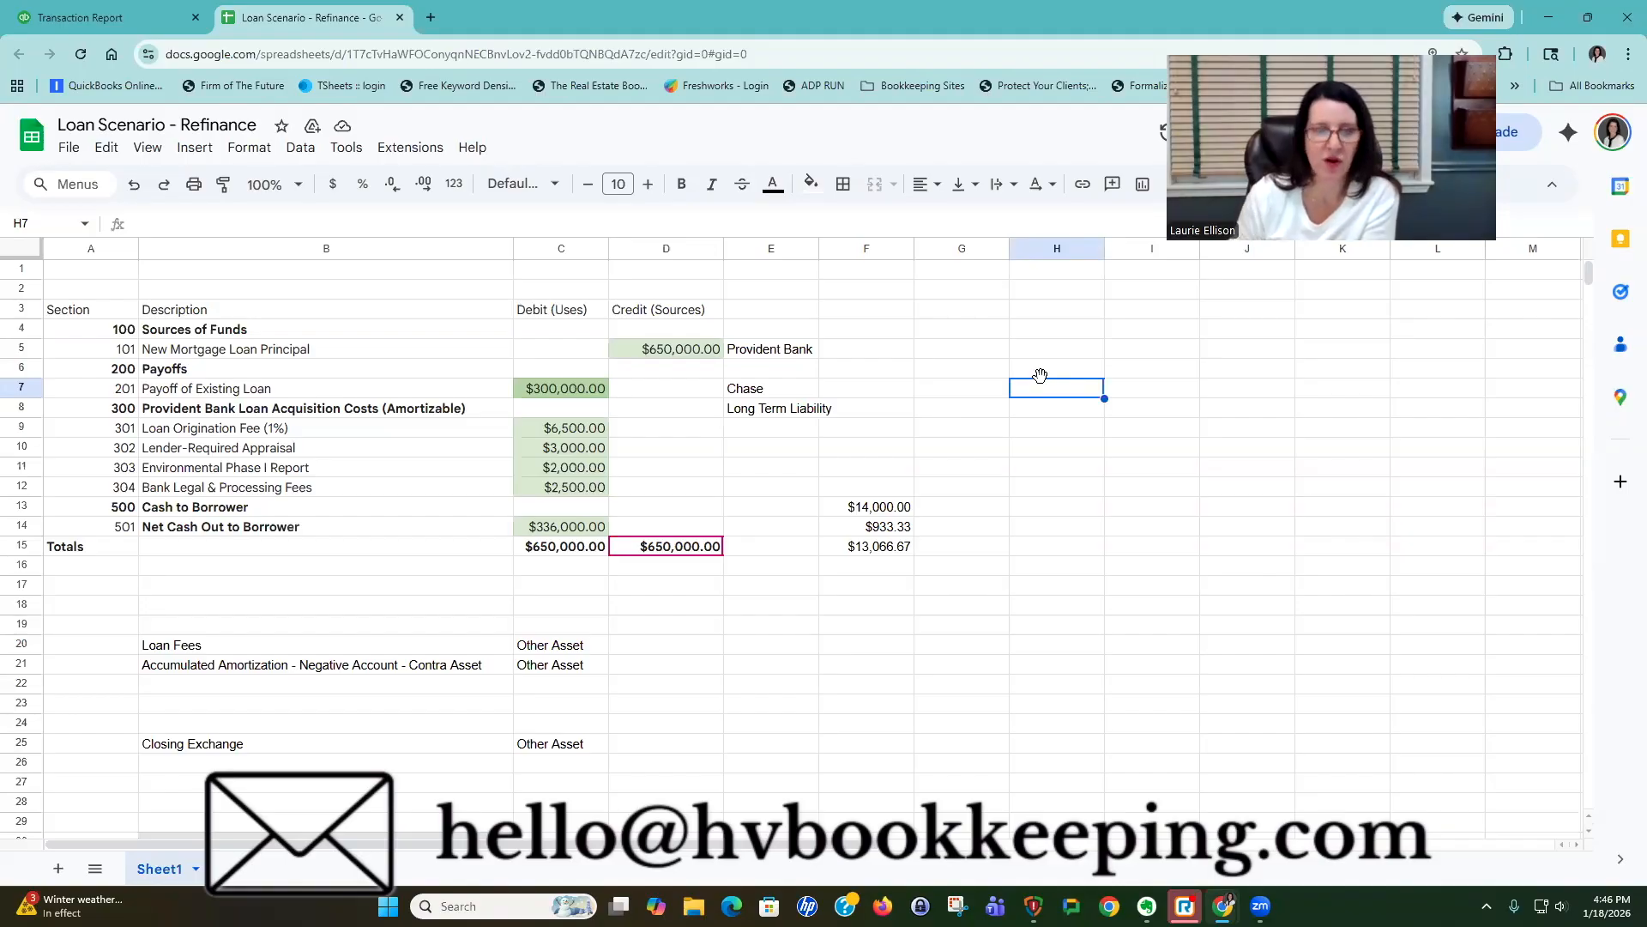
{"action": "left_click", "coordinate": [592, 527]}
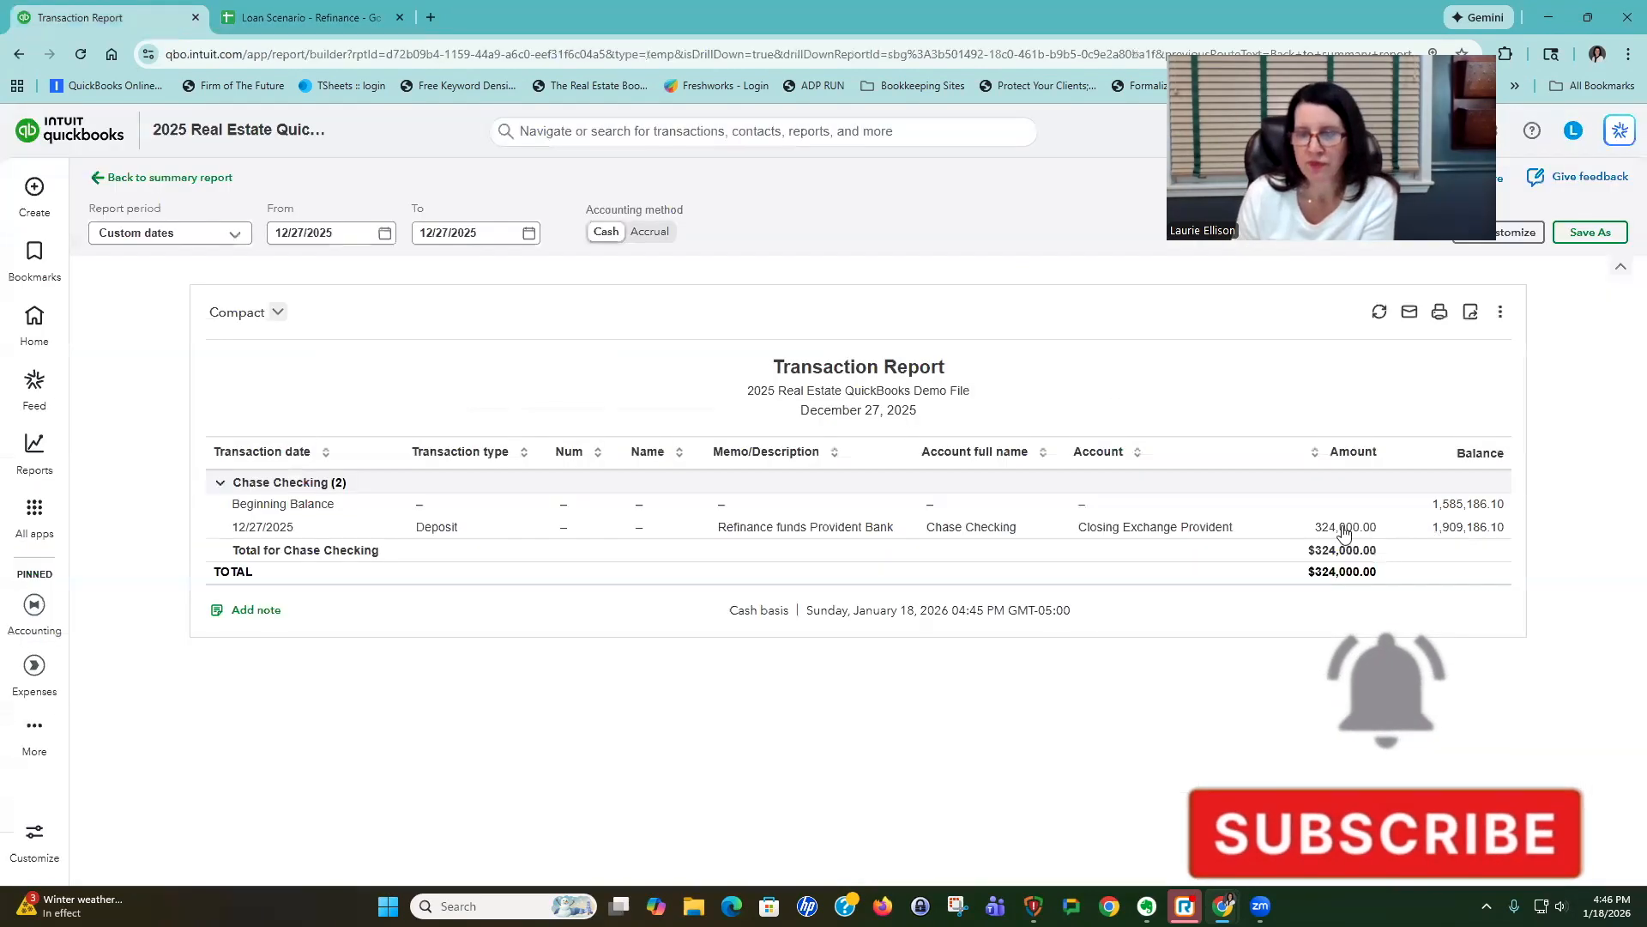
{"action": "left_click", "coordinate": [1346, 529]}
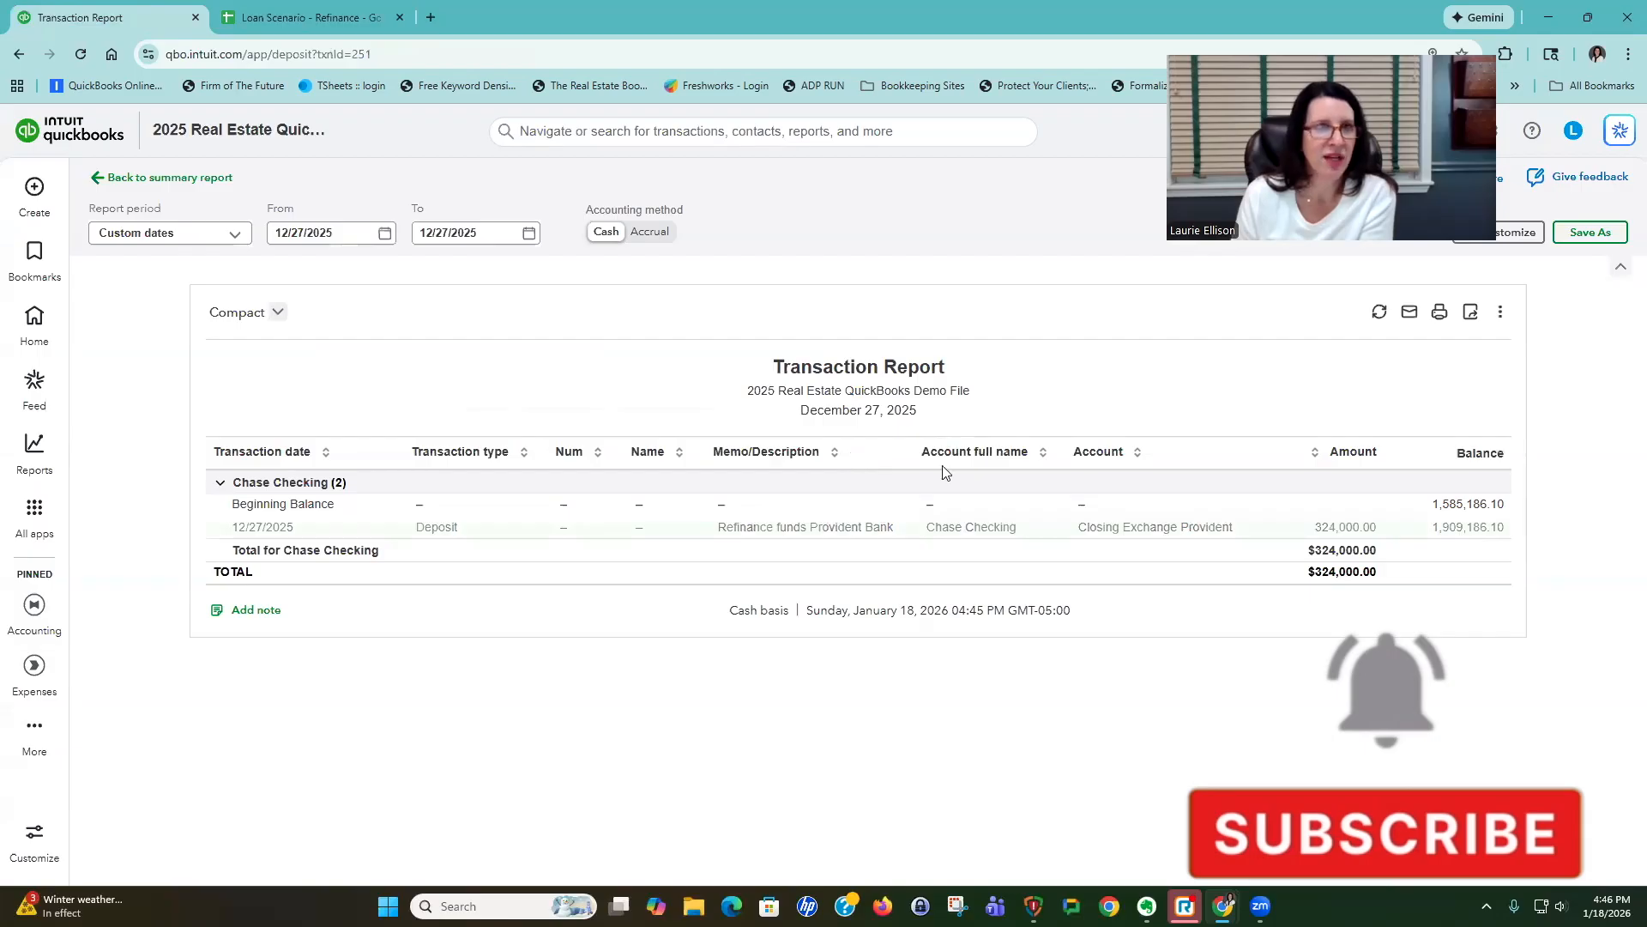
{"action": "left_click", "coordinate": [1532, 359]}
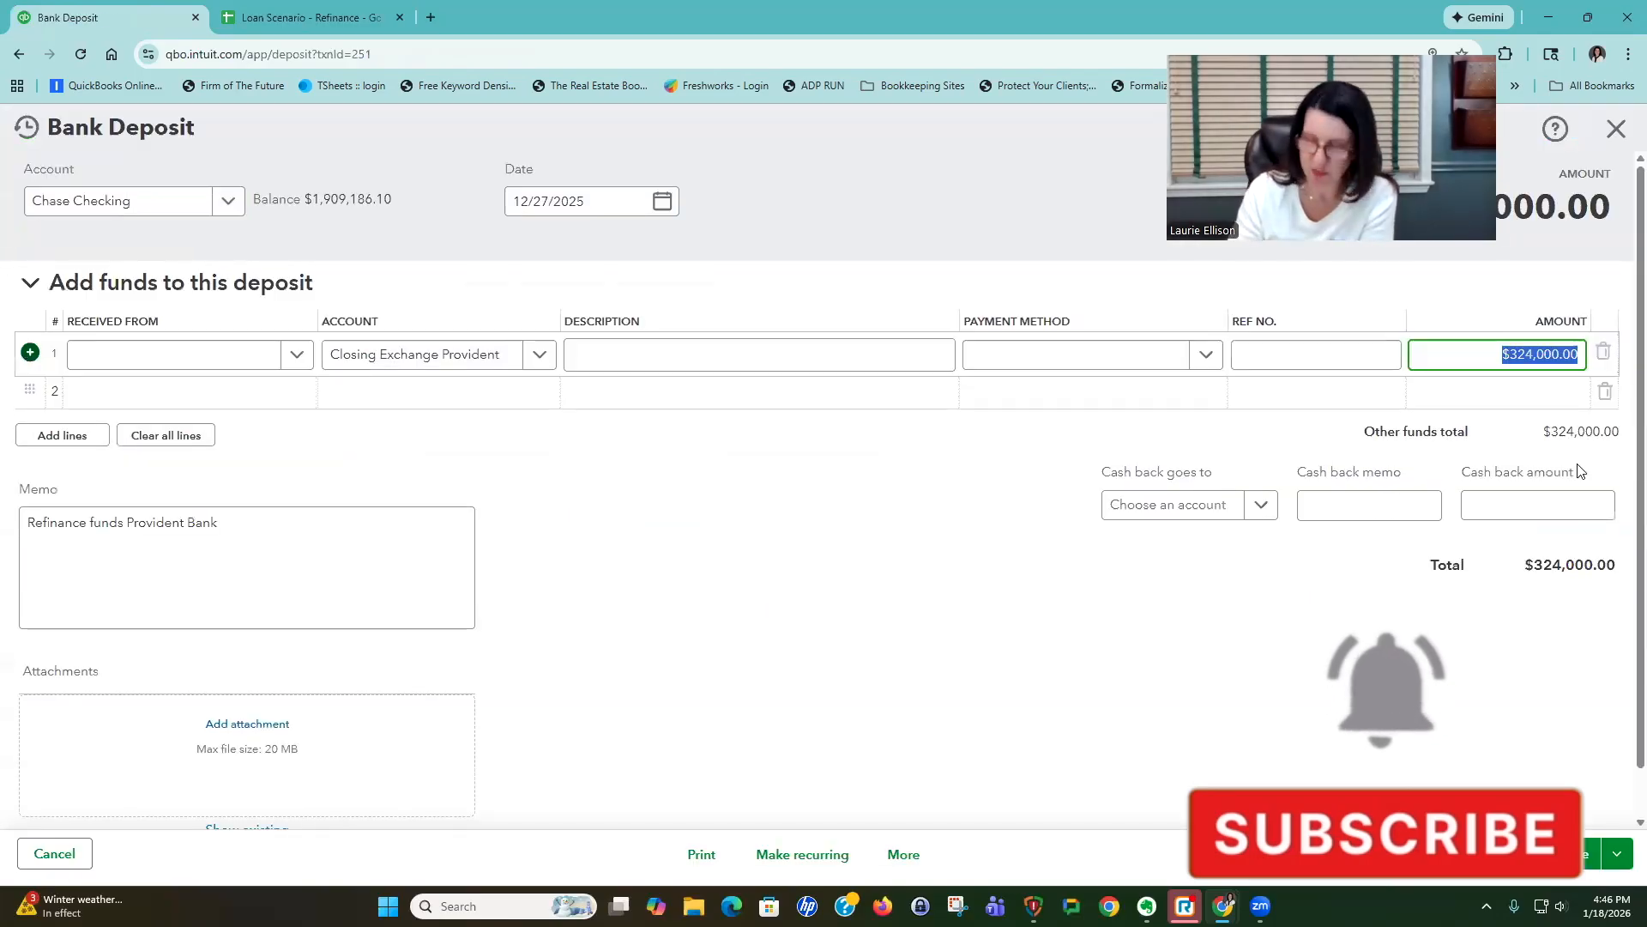
{"action": "type", "text": "336000"}
{"action": "left_click", "coordinate": [821, 352]}
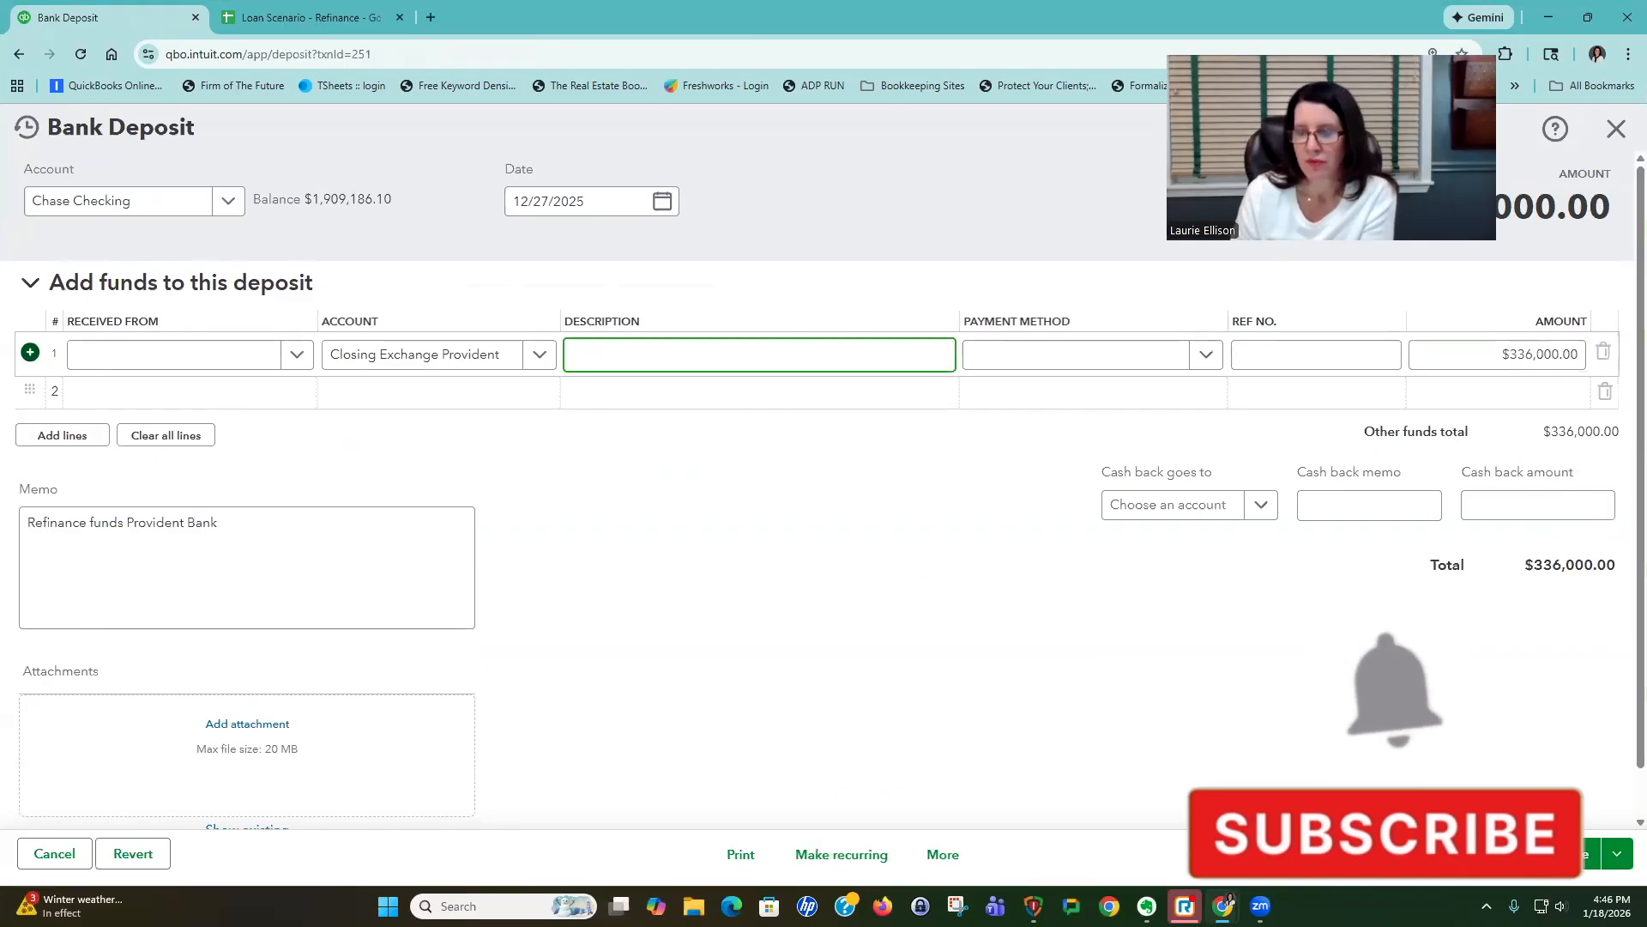
{"action": "left_click", "coordinate": [999, 586]}
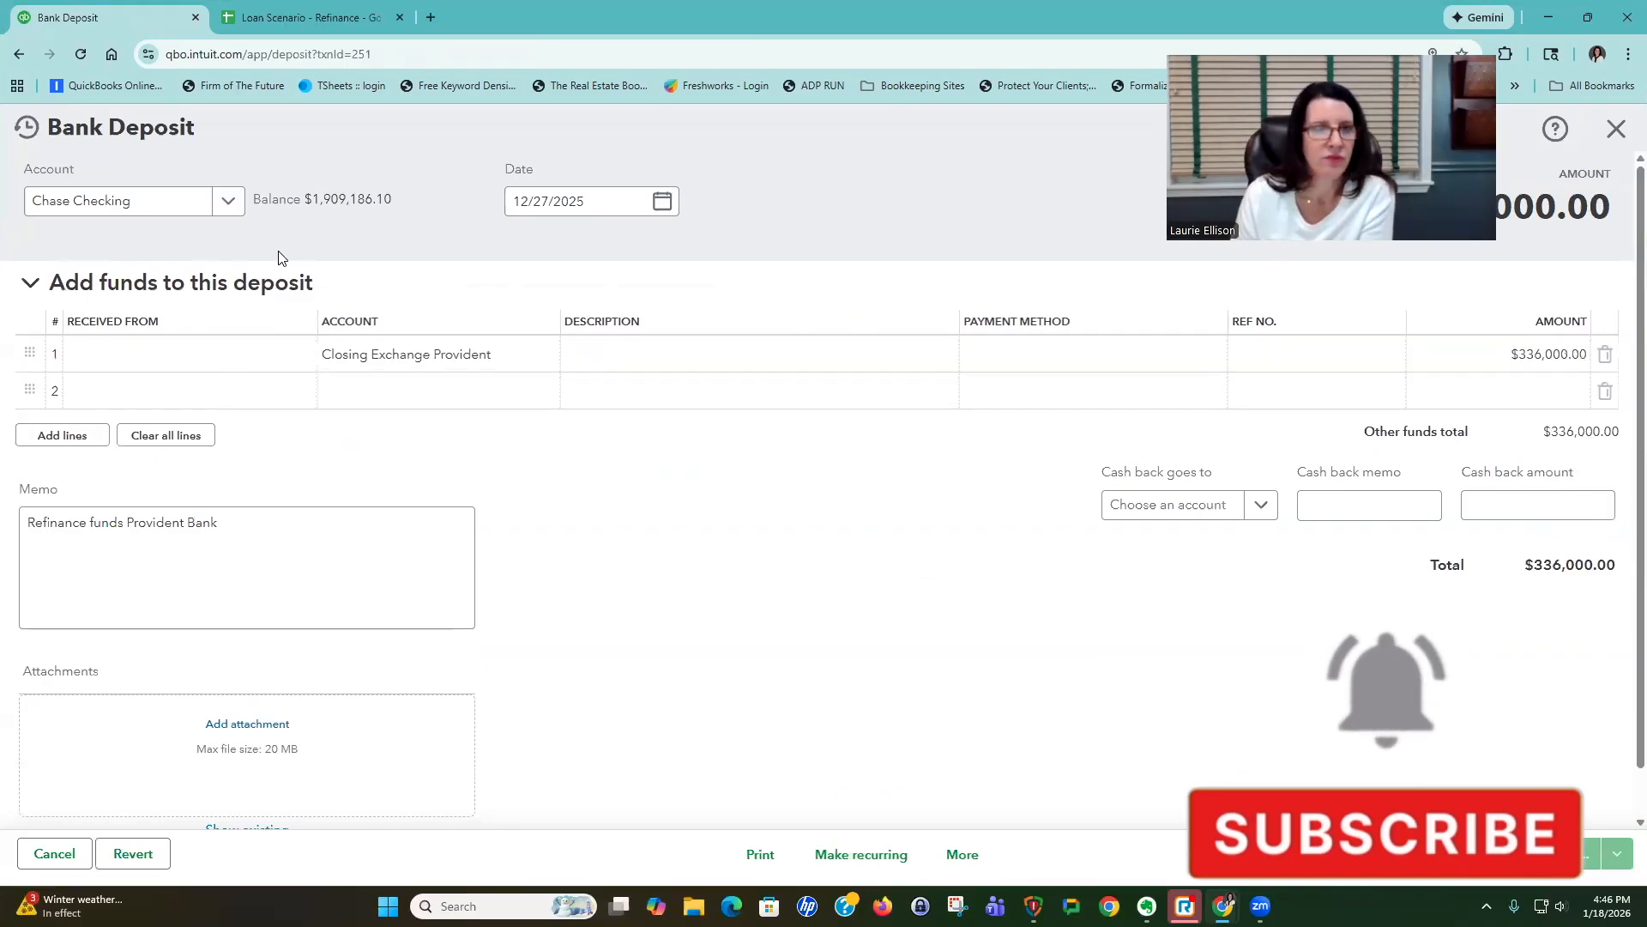
{"action": "left_click", "coordinate": [190, 179]}
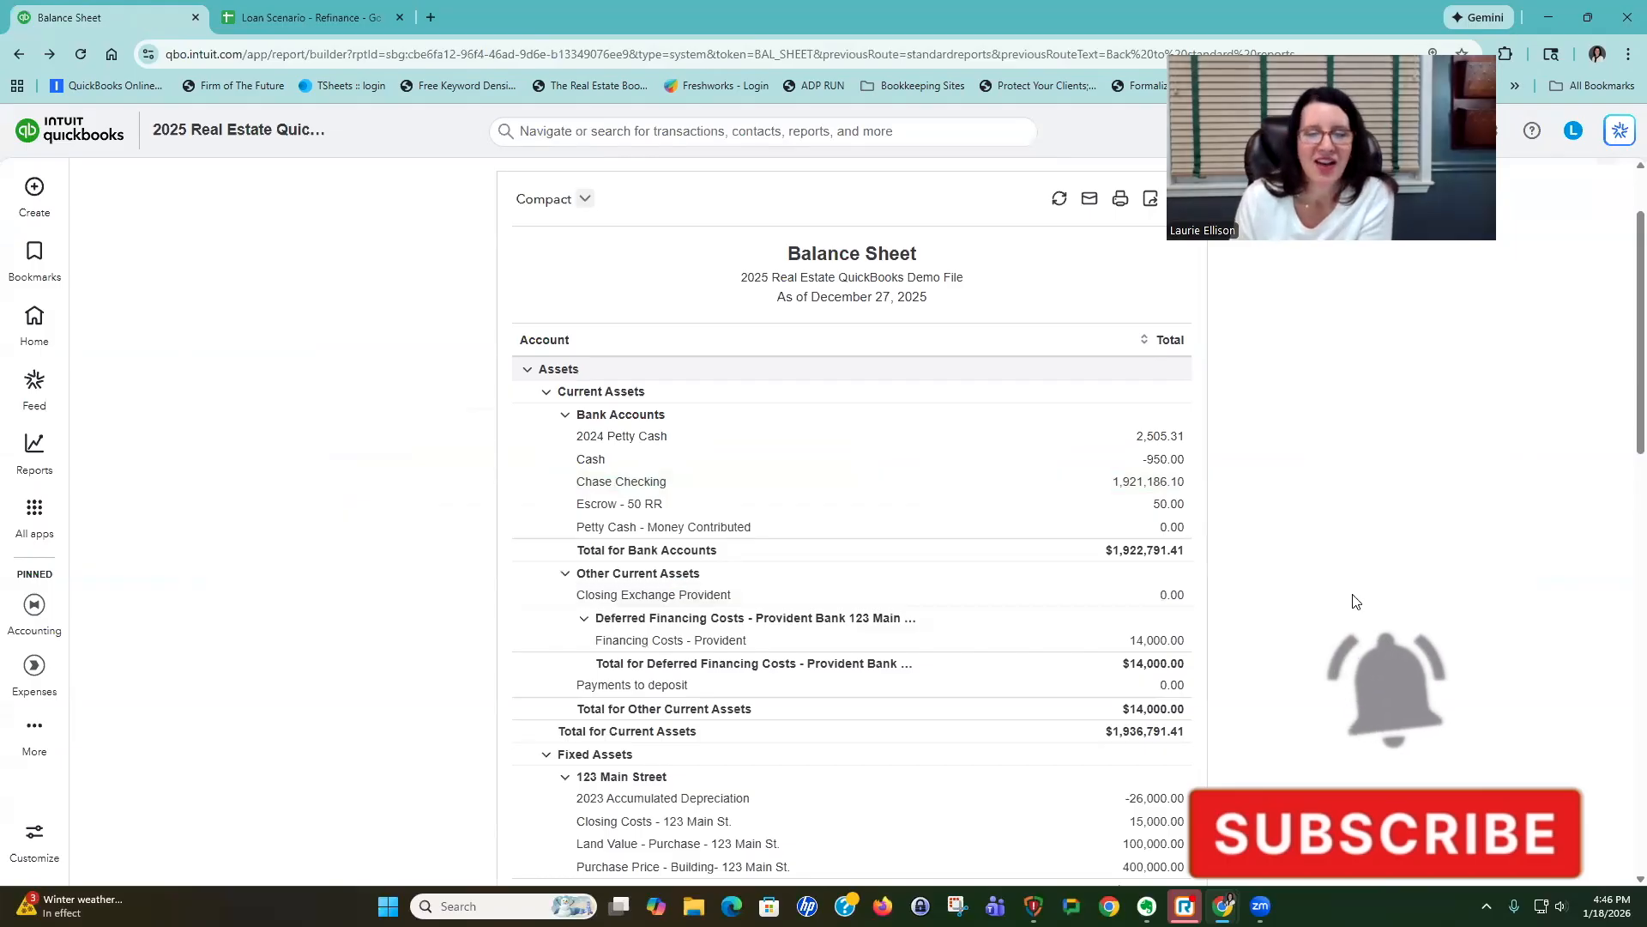
Review the Provident financing costs on the balance sheet and look up the yearly amortization in cell F14 of the spreadsheet.
{"action": "scroll", "coordinate": [1353, 600], "scroll_direction": "down", "scroll_amount": 1}
{"action": "scroll", "coordinate": [1285, 485], "scroll_direction": "down", "scroll_amount": 2}
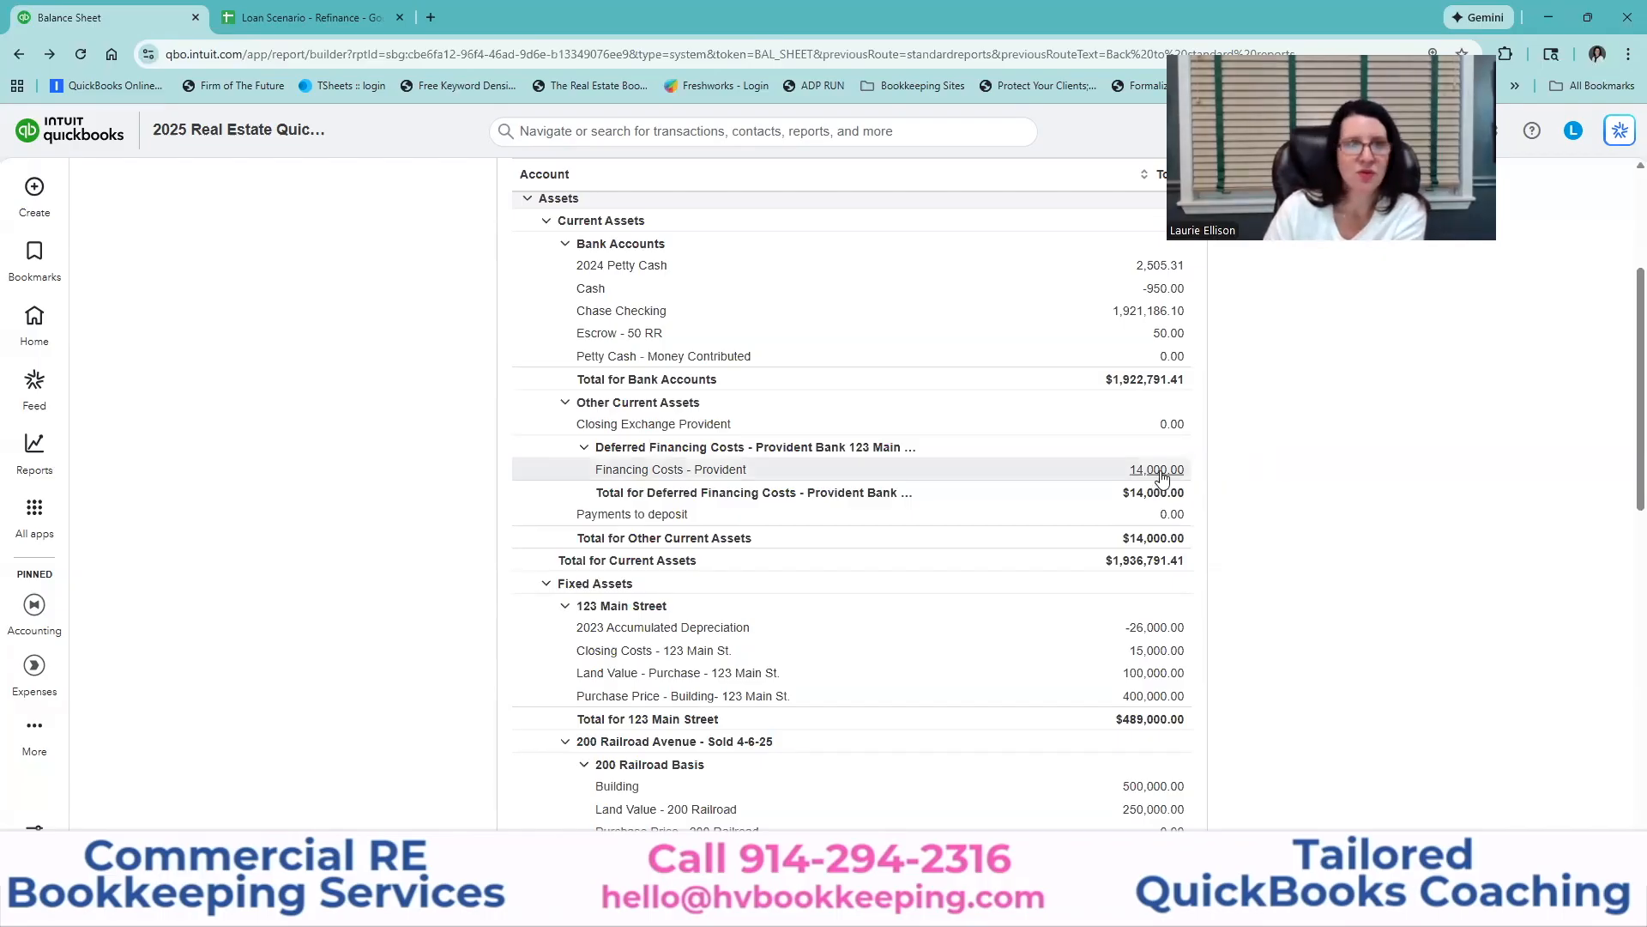
{"action": "left_click", "coordinate": [354, 18]}
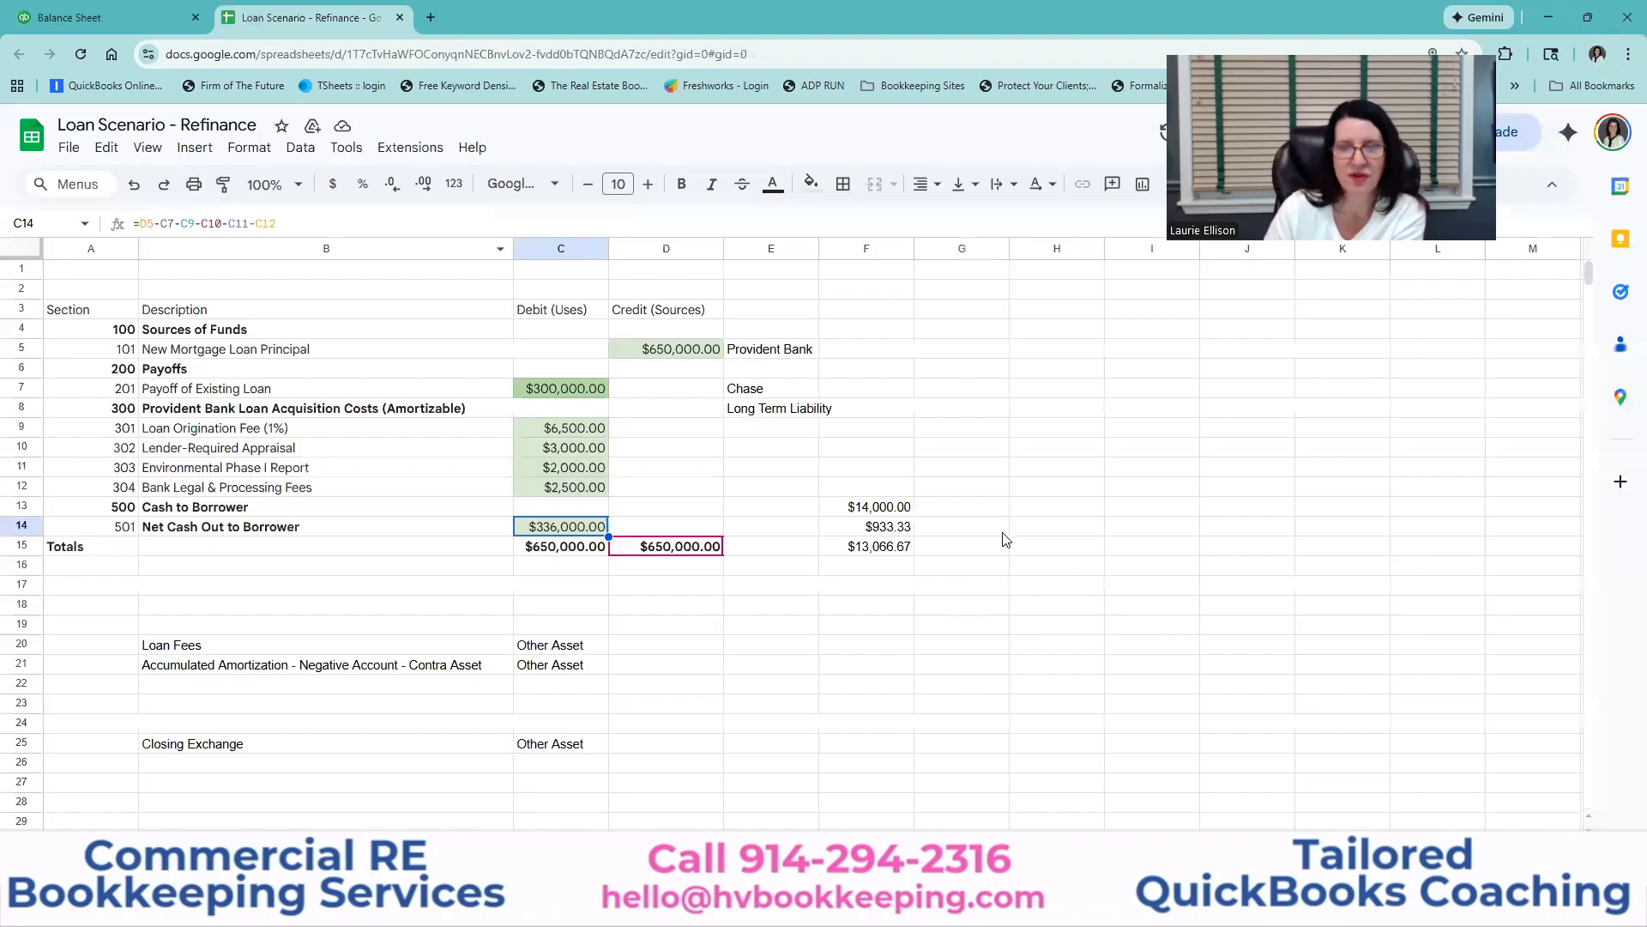
{"action": "key", "text": "Right"}
{"action": "key", "text": "Right"}
{"action": "key", "text": "Right"}
Switch to QuickBooks and start a new journal entry dated 12/31/2026.
{"action": "left_click", "coordinate": [129, 17]}
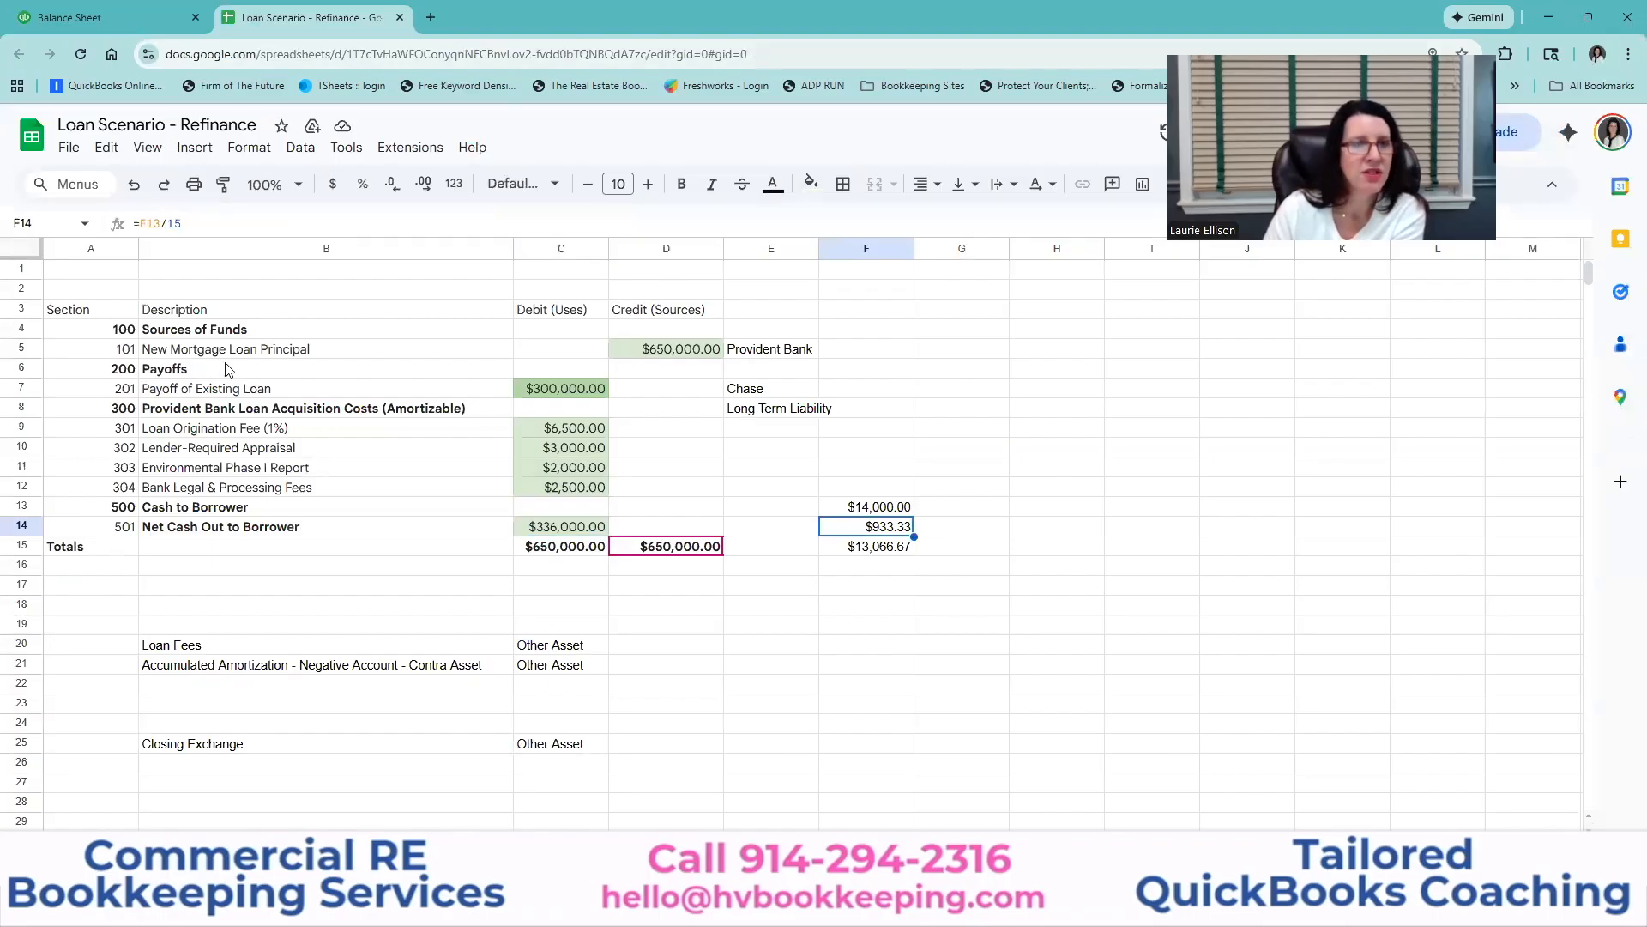
{"action": "left_click", "coordinate": [35, 189]}
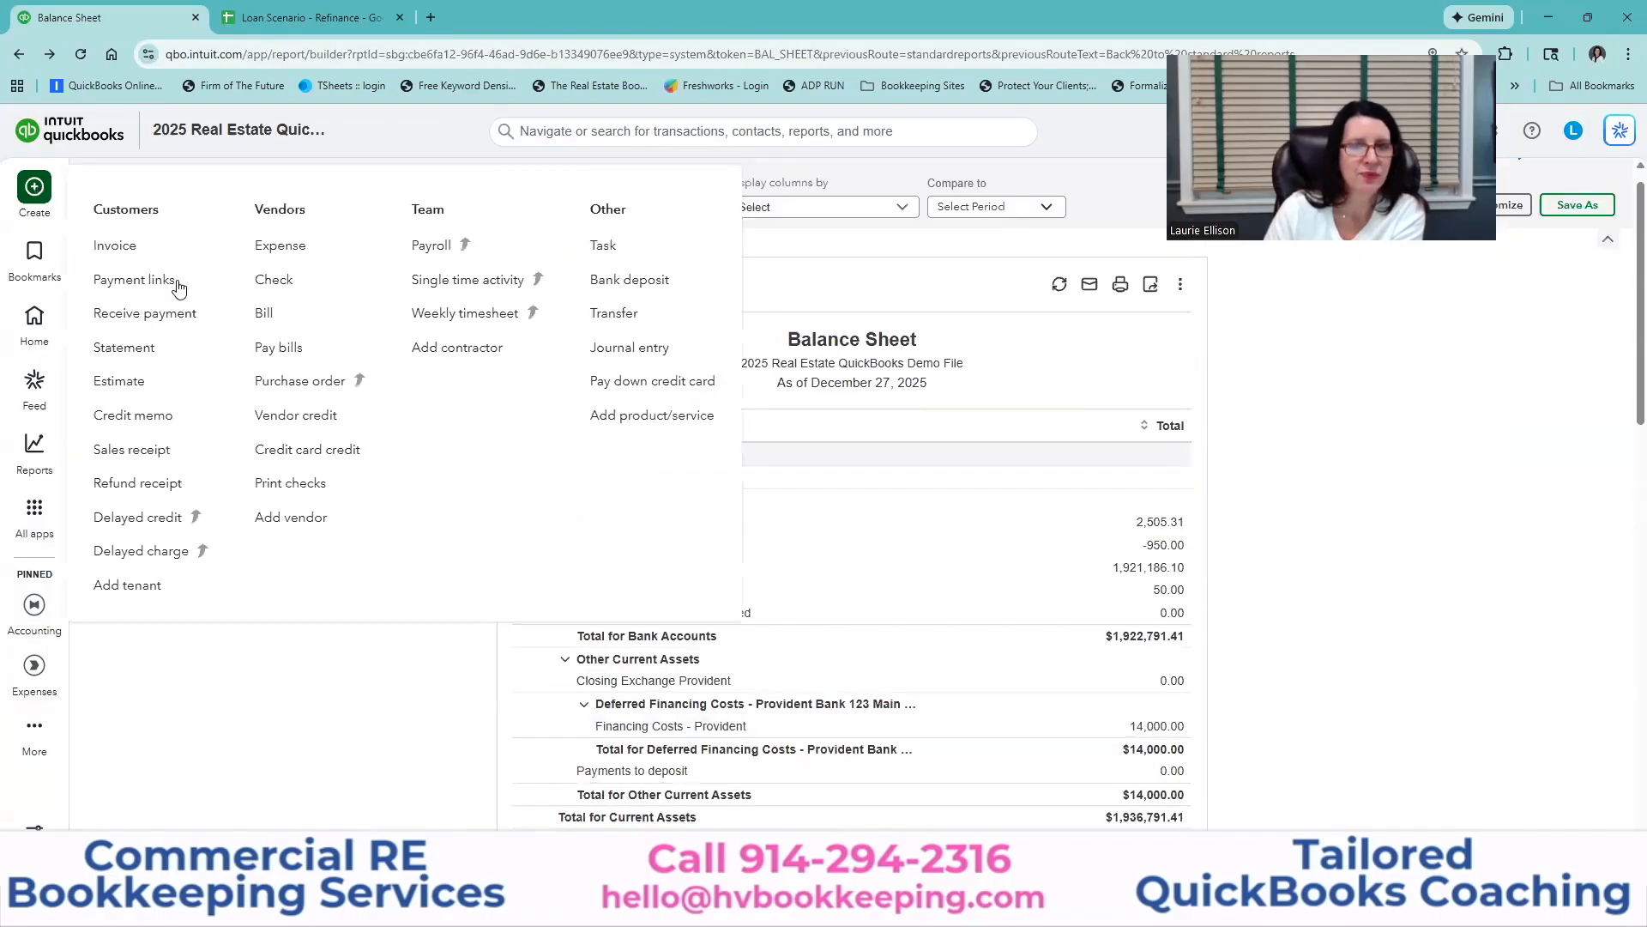
{"action": "left_click", "coordinate": [613, 348]}
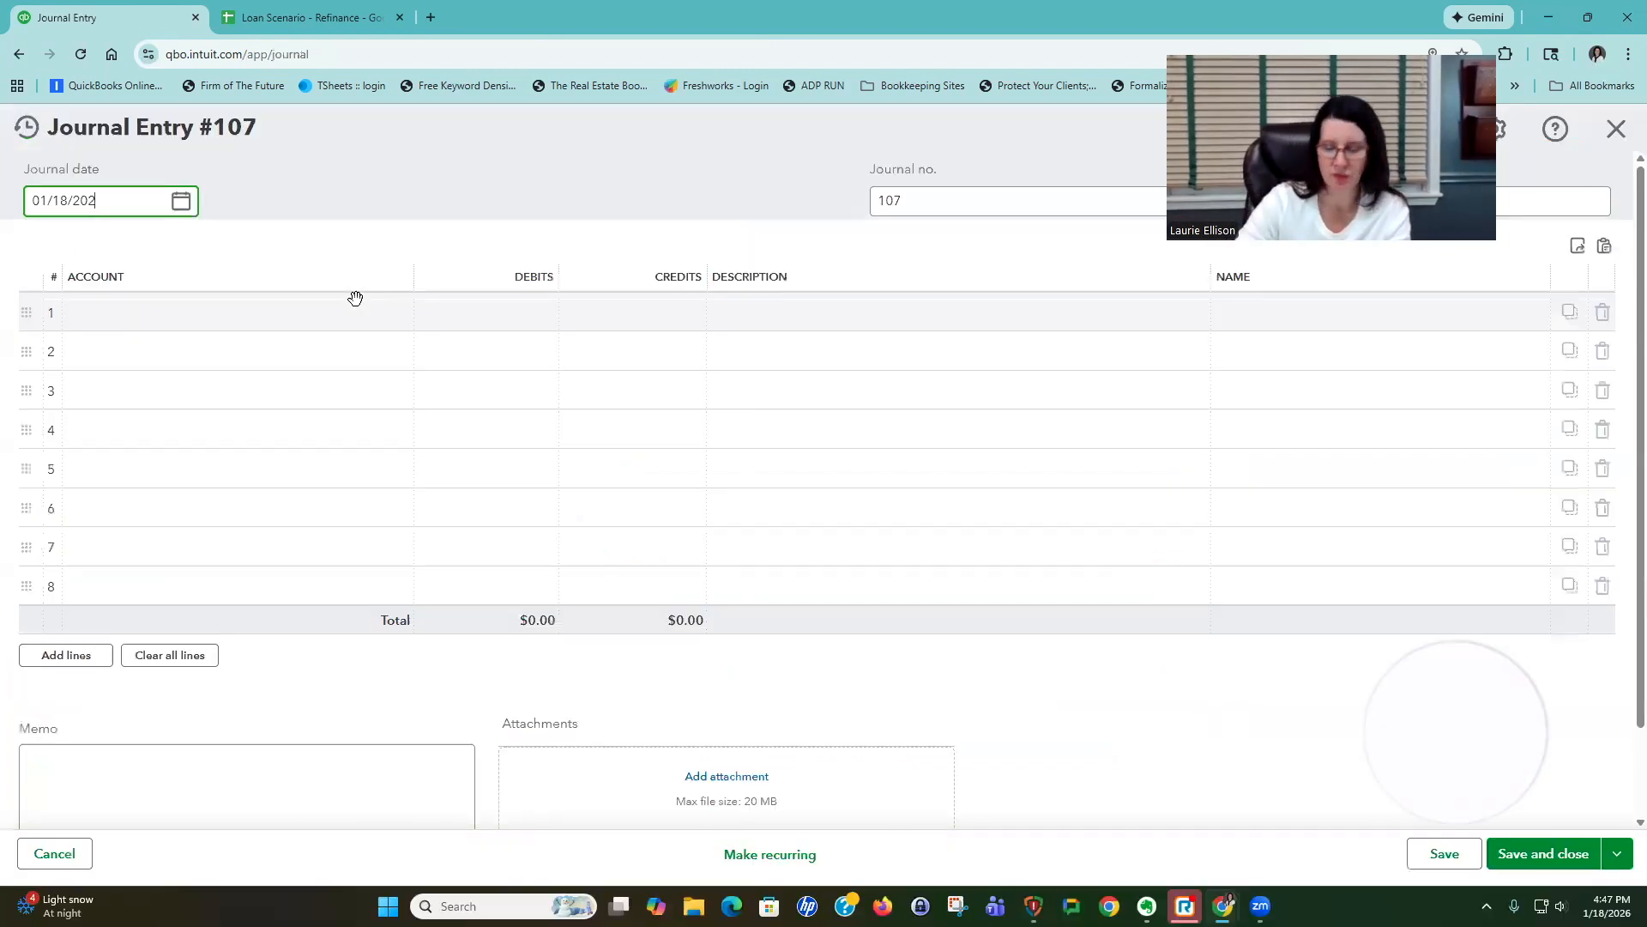
{"action": "key", "text": "BackSpace"}
{"action": "key", "text": "BackSpace"}
{"action": "key", "text": "BackSpace"}
{"action": "key", "text": "BackSpace"}
{"action": "key", "text": "BackSpace"}
{"action": "key", "text": "BackSpace"}
{"action": "key", "text": "BackSpace"}
{"action": "key", "text": "BackSpace"}
{"action": "key", "text": "BackSpace"}
{"action": "key", "text": "BackSpace"}
{"action": "type", "text": "12/31/"}
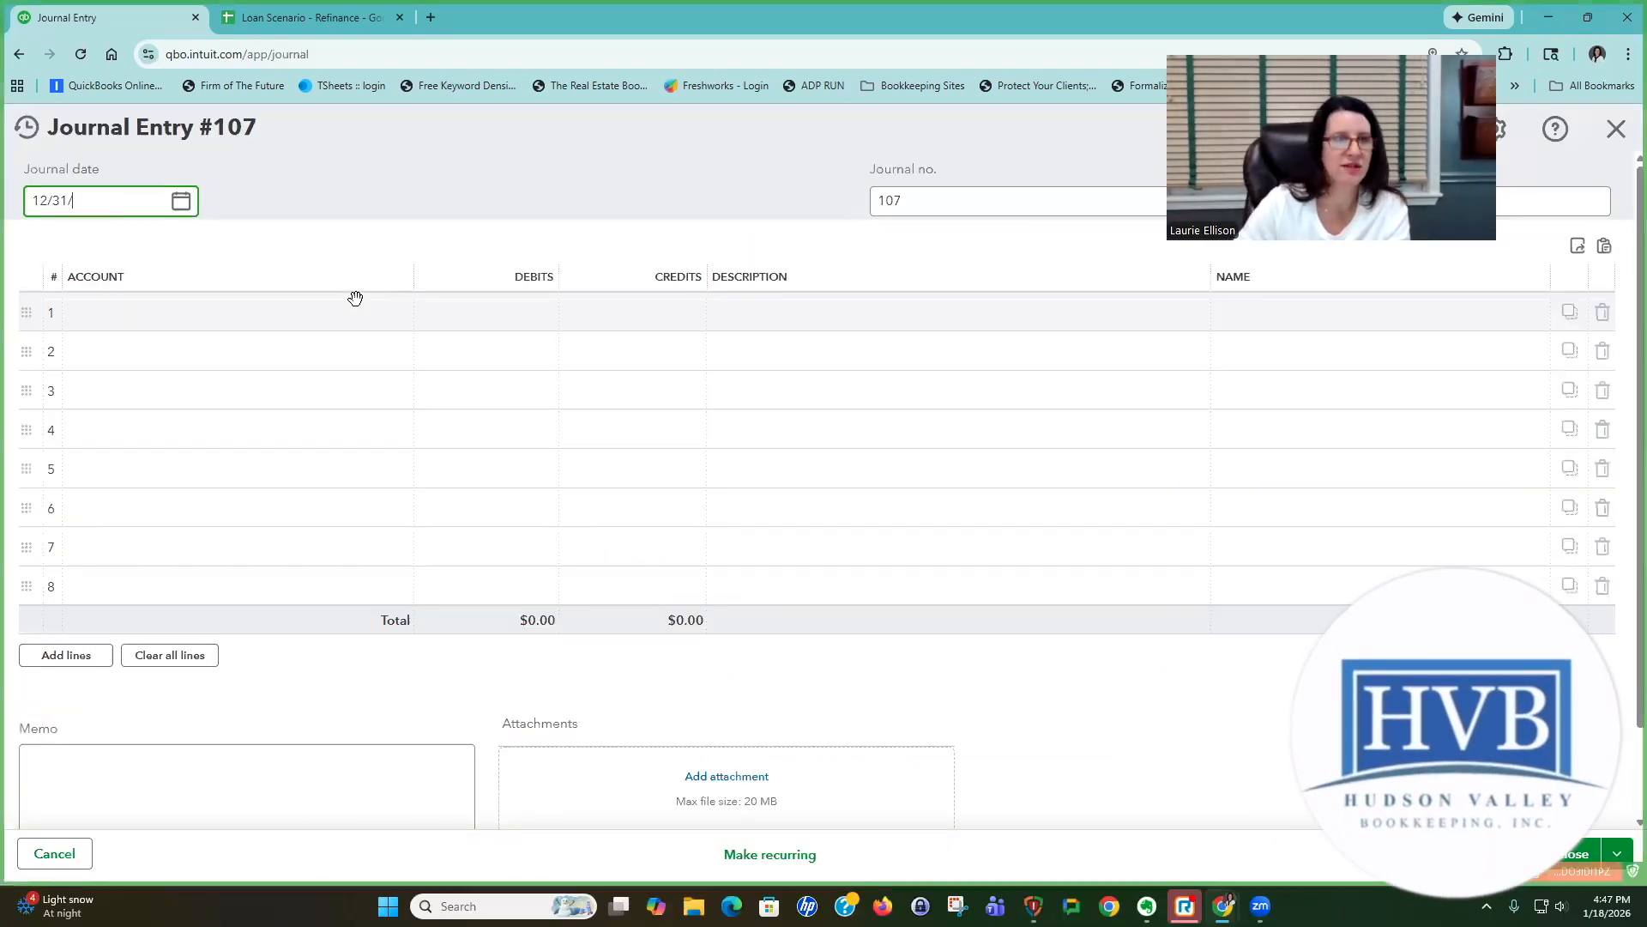
{"action": "type", "text": "2026"}
Debit Amortization of Loan Costs 933.33 on line 1, checking the amount in the spreadsheet.
{"action": "left_click", "coordinate": [346, 321]}
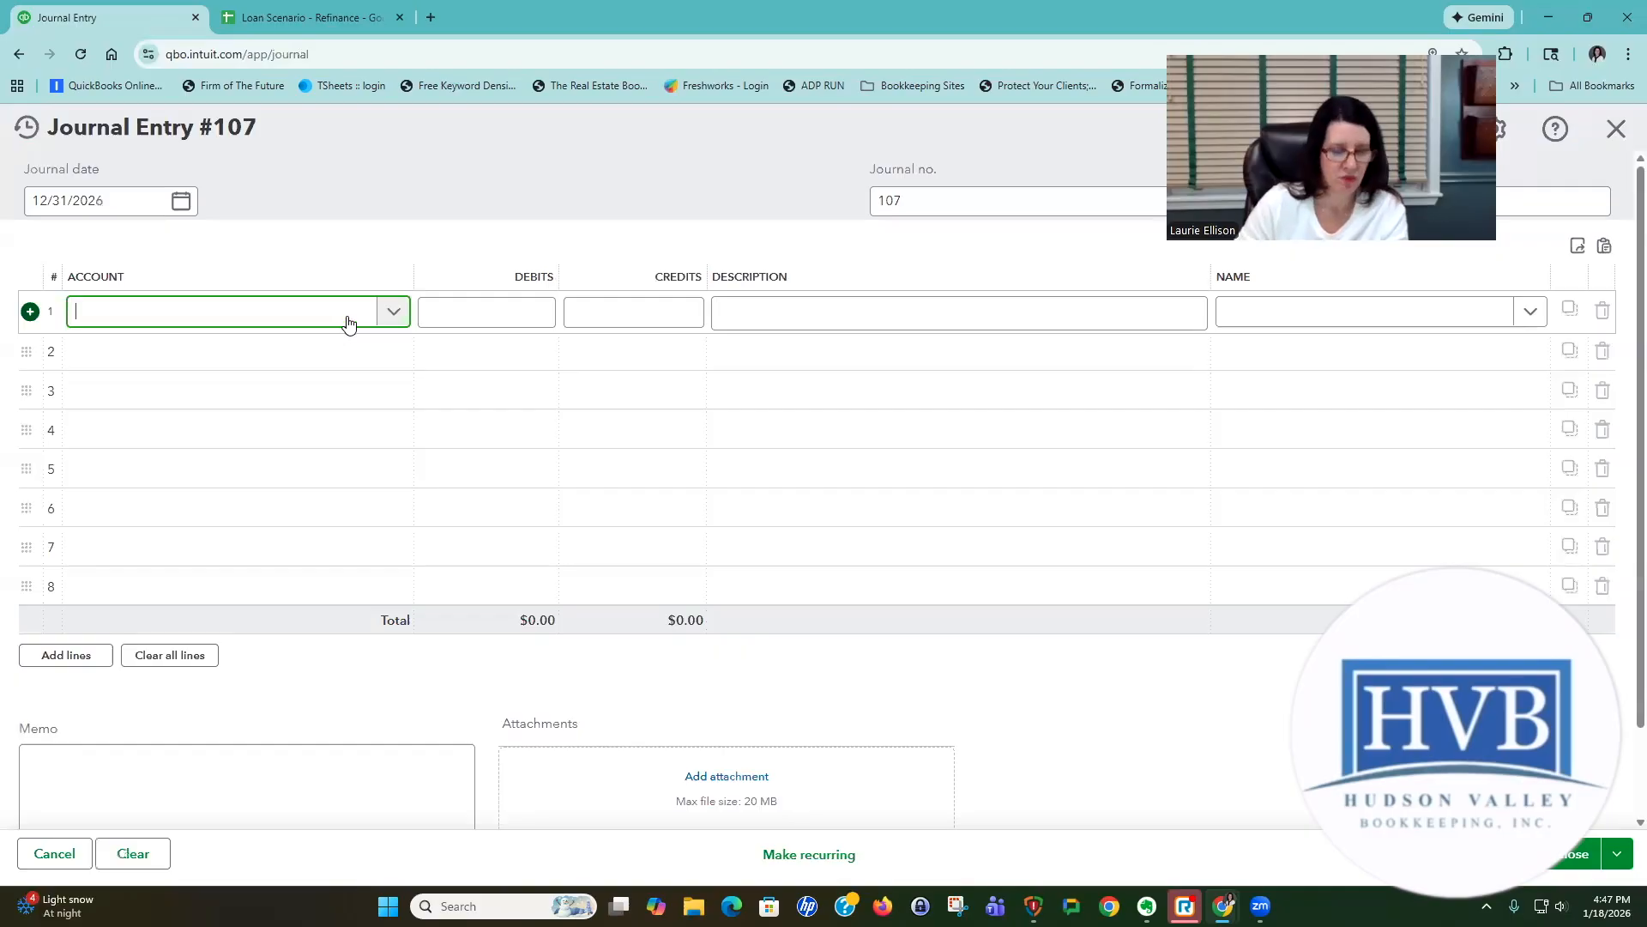
{"action": "type", "text": "amorti"}
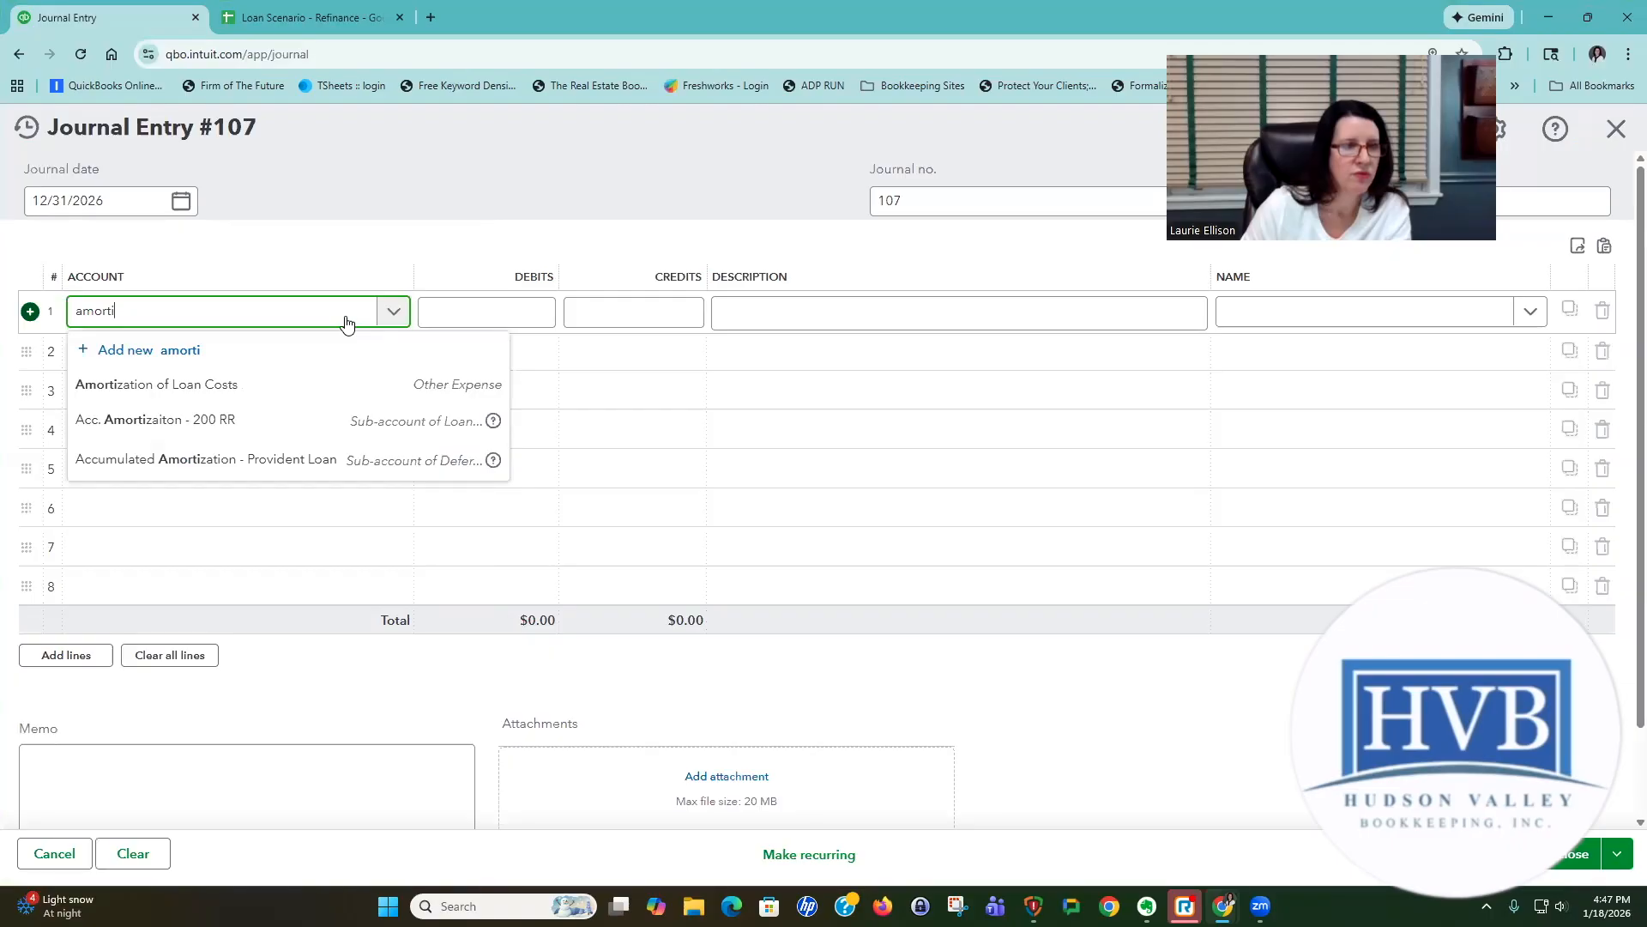
{"action": "left_click", "coordinate": [210, 386]}
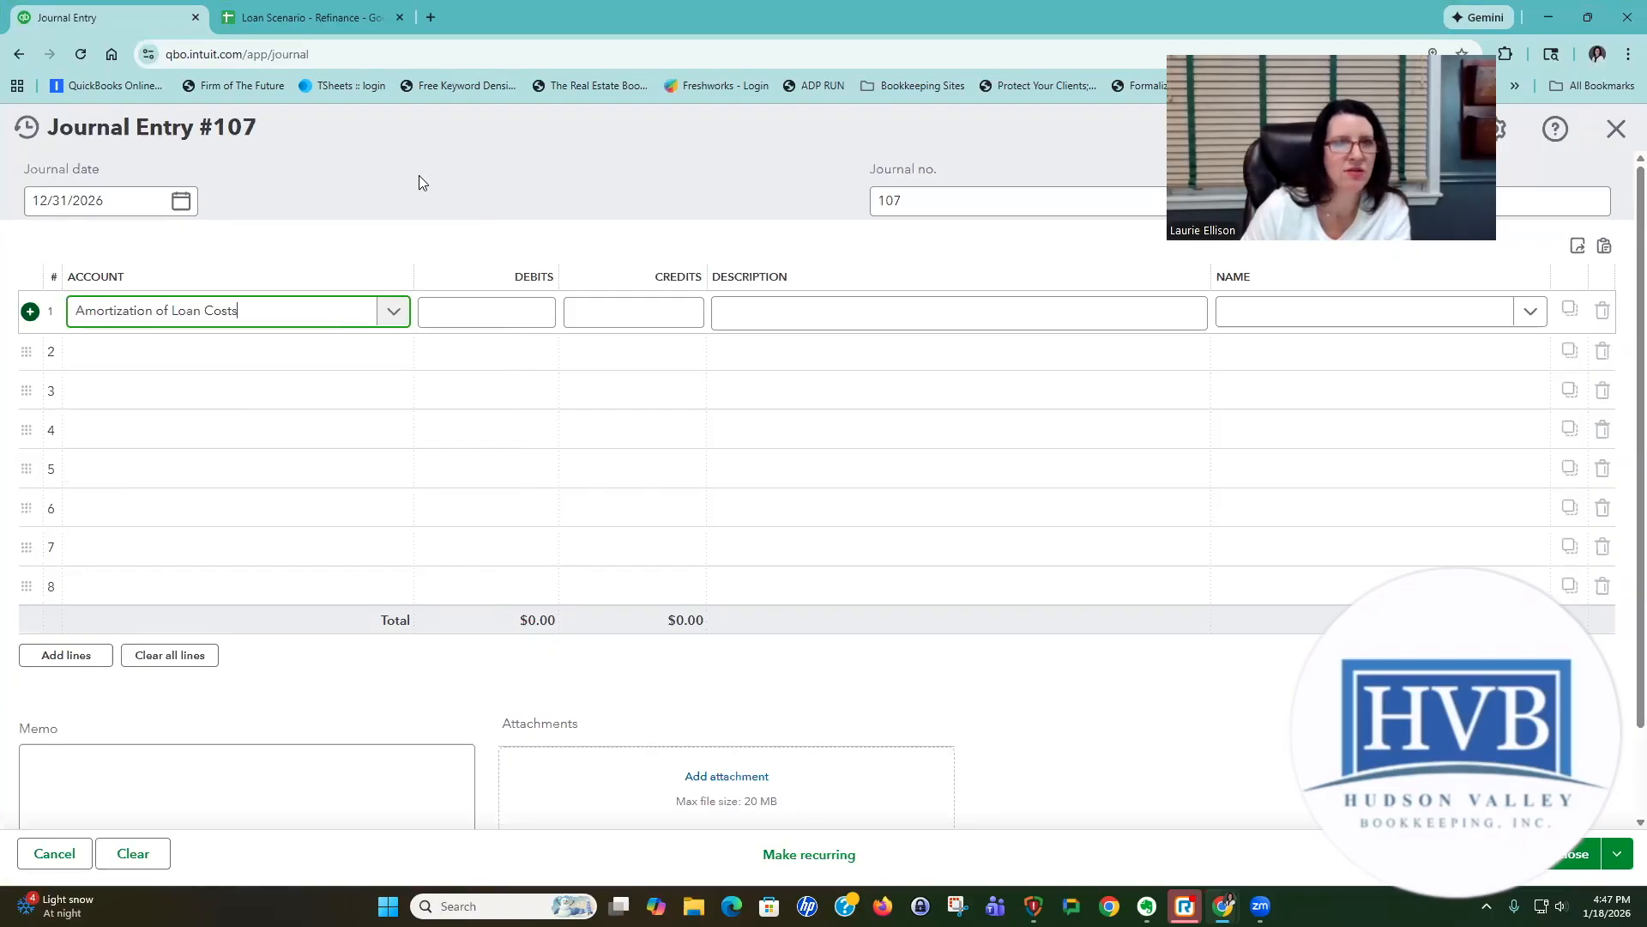
{"action": "key", "text": "Tab"}
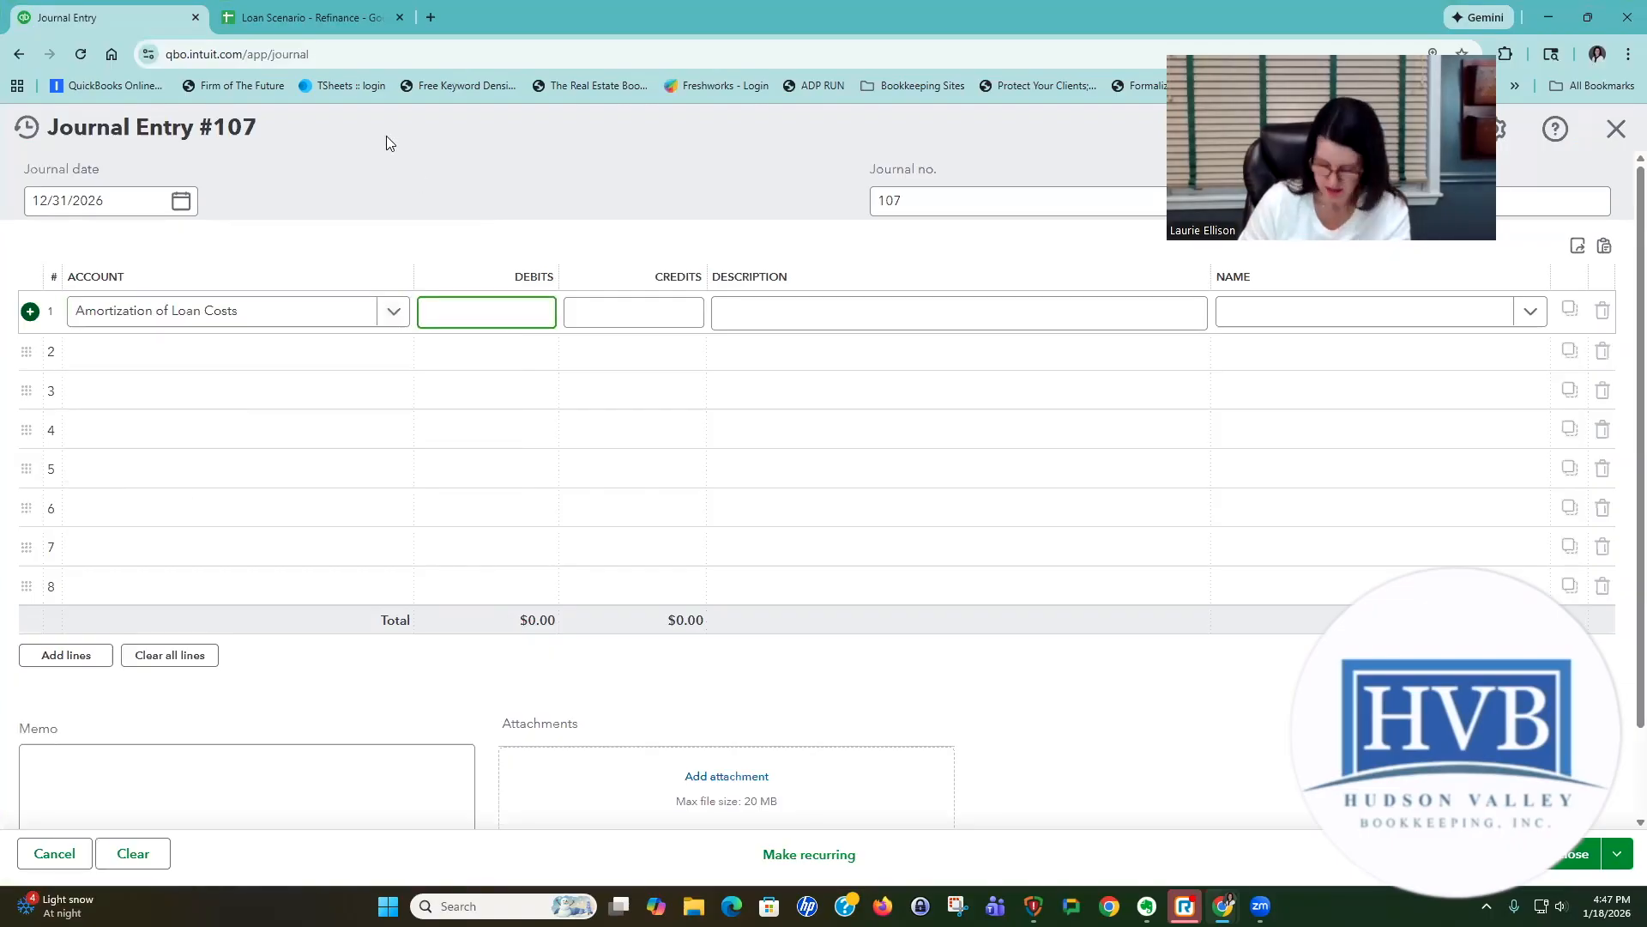
{"action": "left_click", "coordinate": [342, 20]}
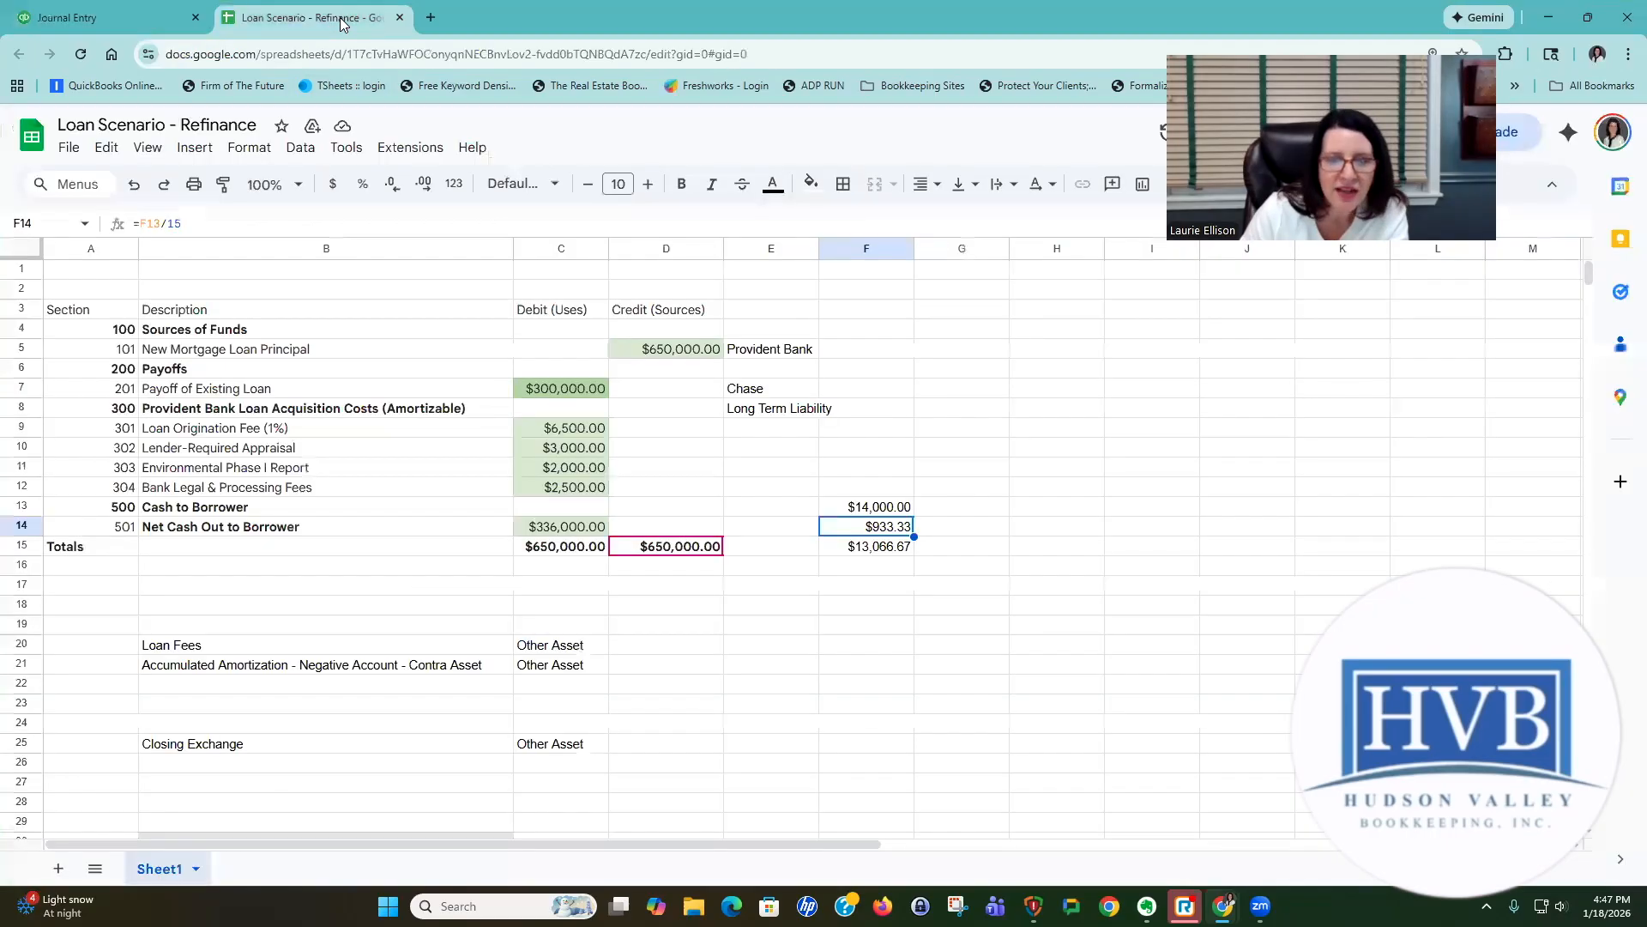
{"action": "left_click", "coordinate": [141, 21]}
{"action": "type", "text": "933.33"}
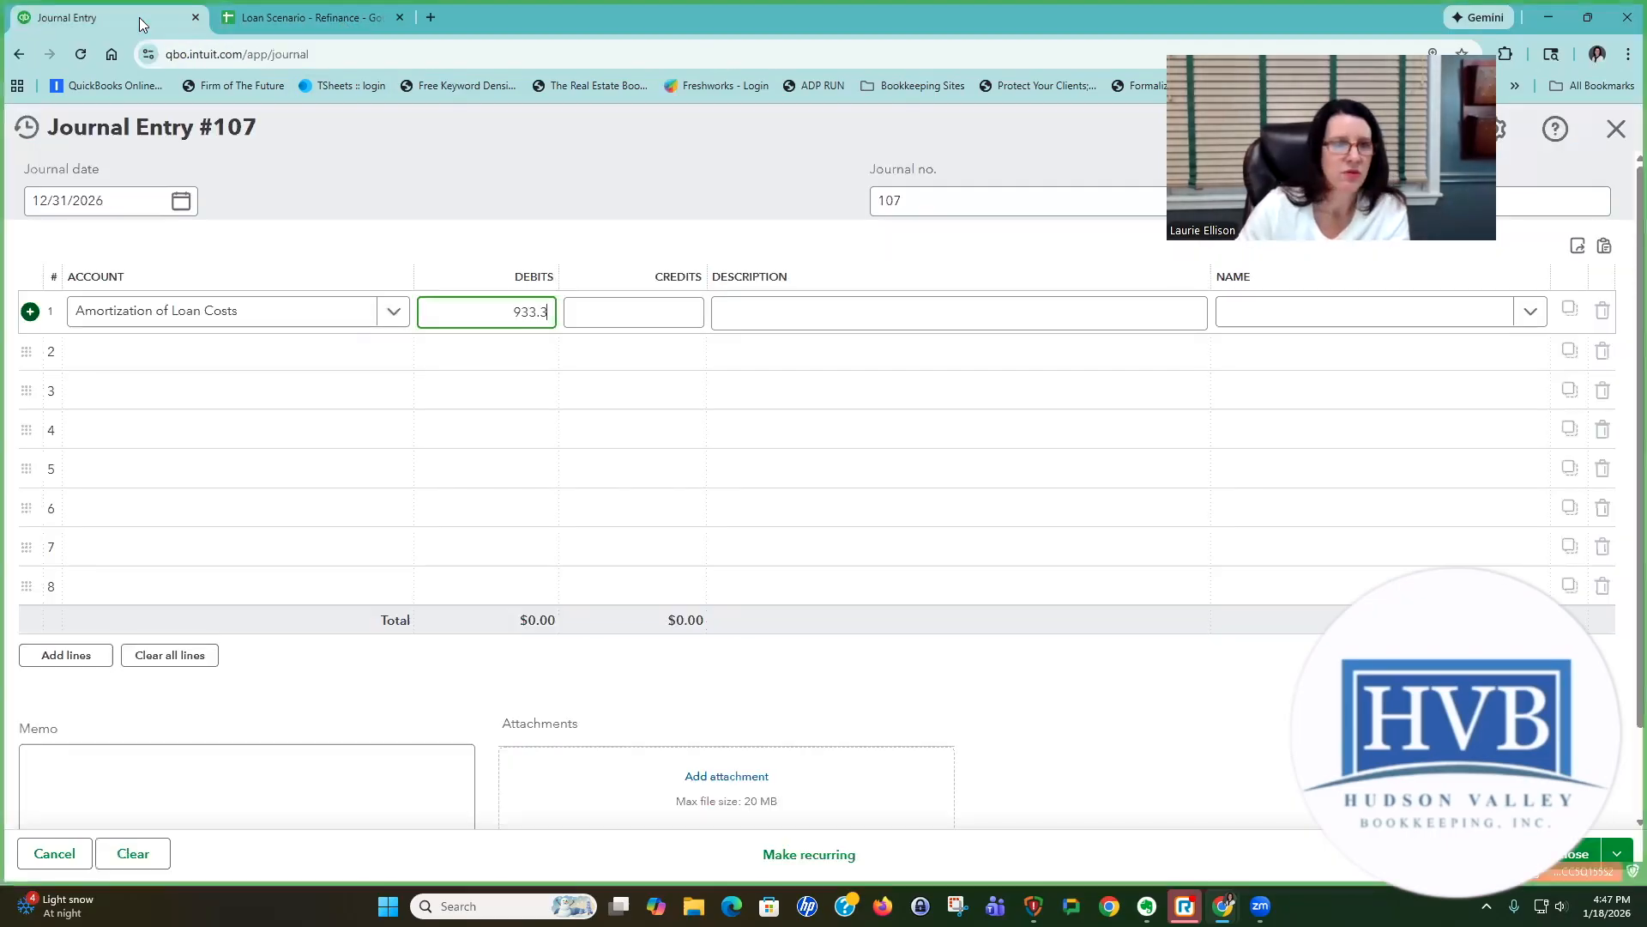
Credit Accumulated Amortization - Provident Loan 933.33 on line 2, then save and close the journal entry.
{"action": "left_click", "coordinate": [239, 355]}
{"action": "type", "text": "acc"}
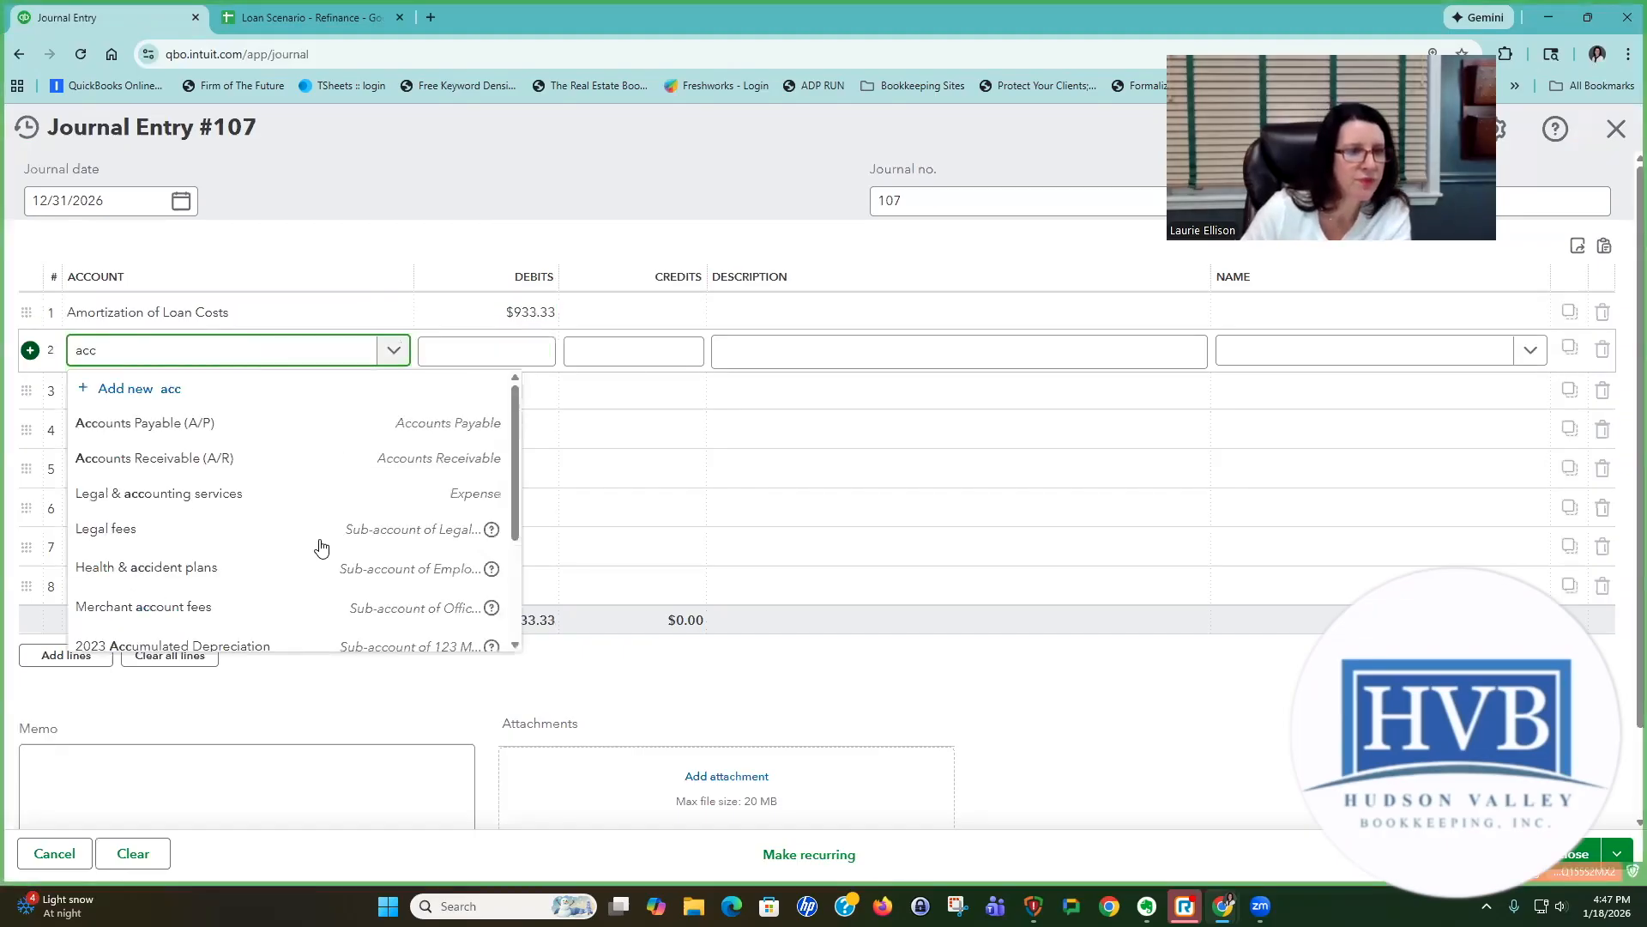
{"action": "type", "text": "u"}
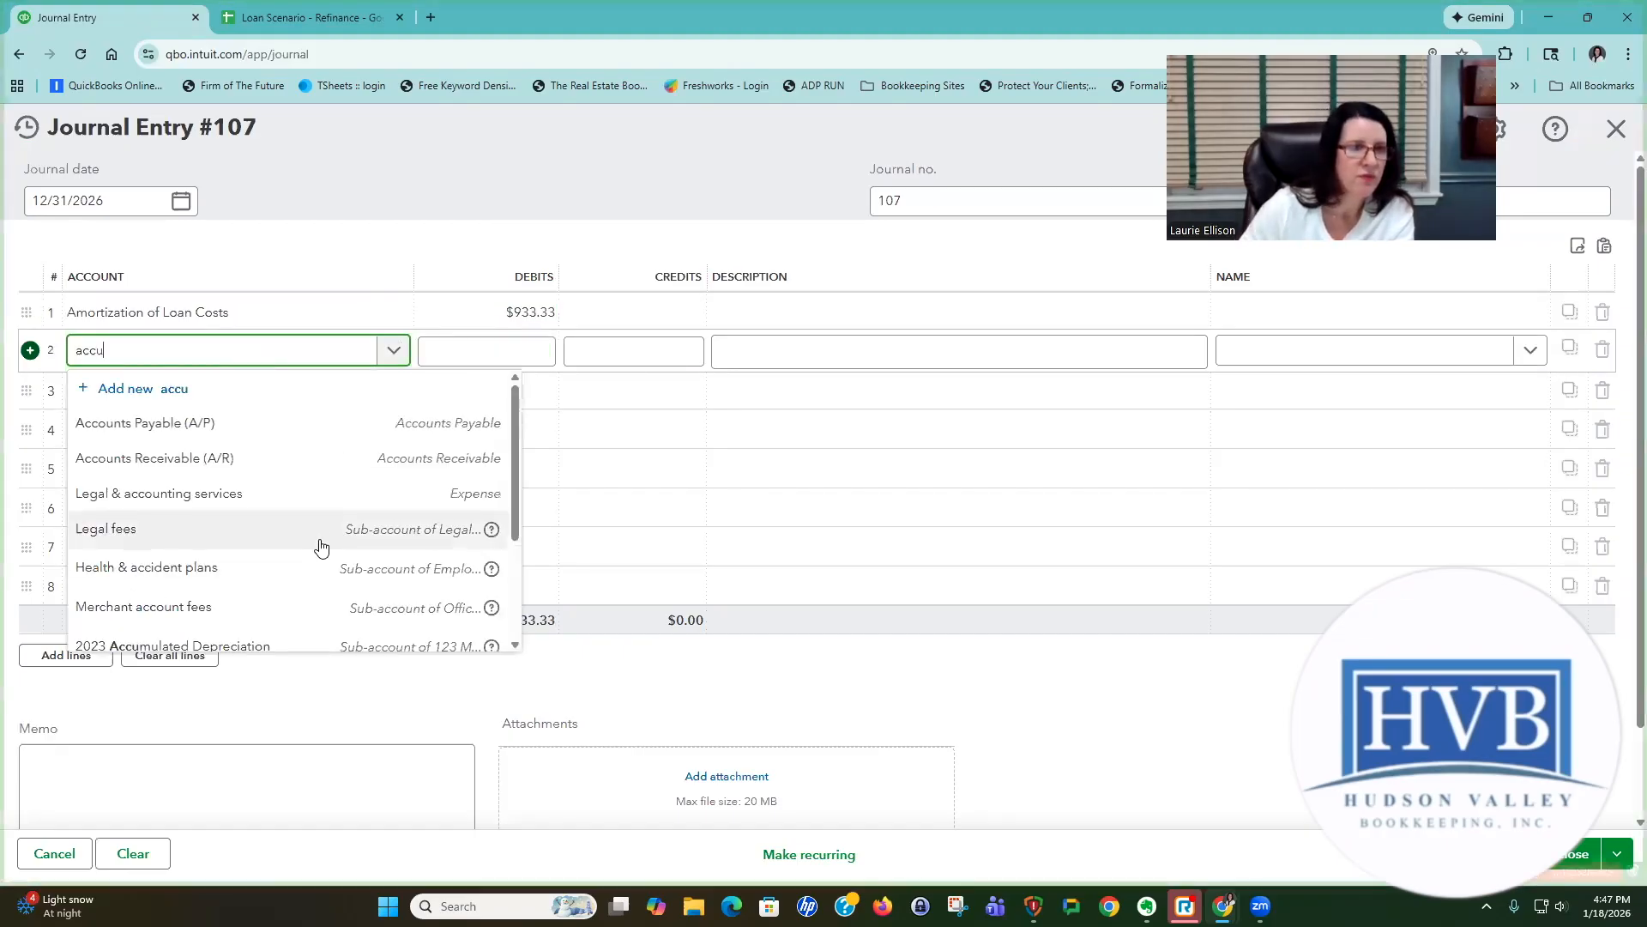
{"action": "type", "text": "mu"}
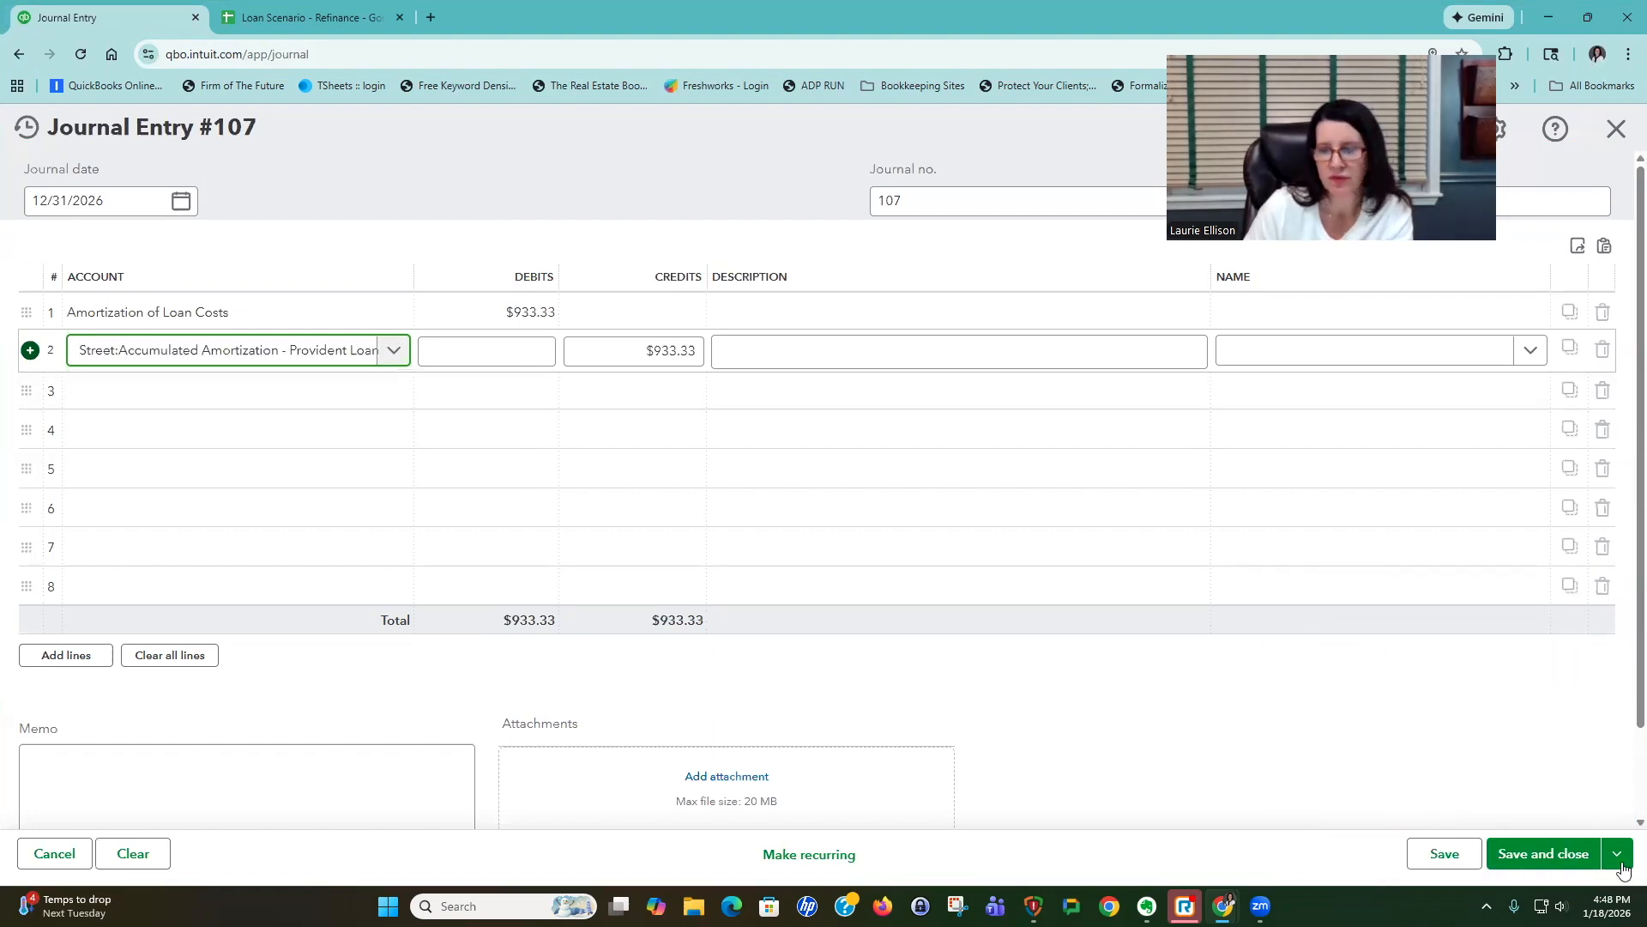
{"action": "left_click", "coordinate": [1471, 729]}
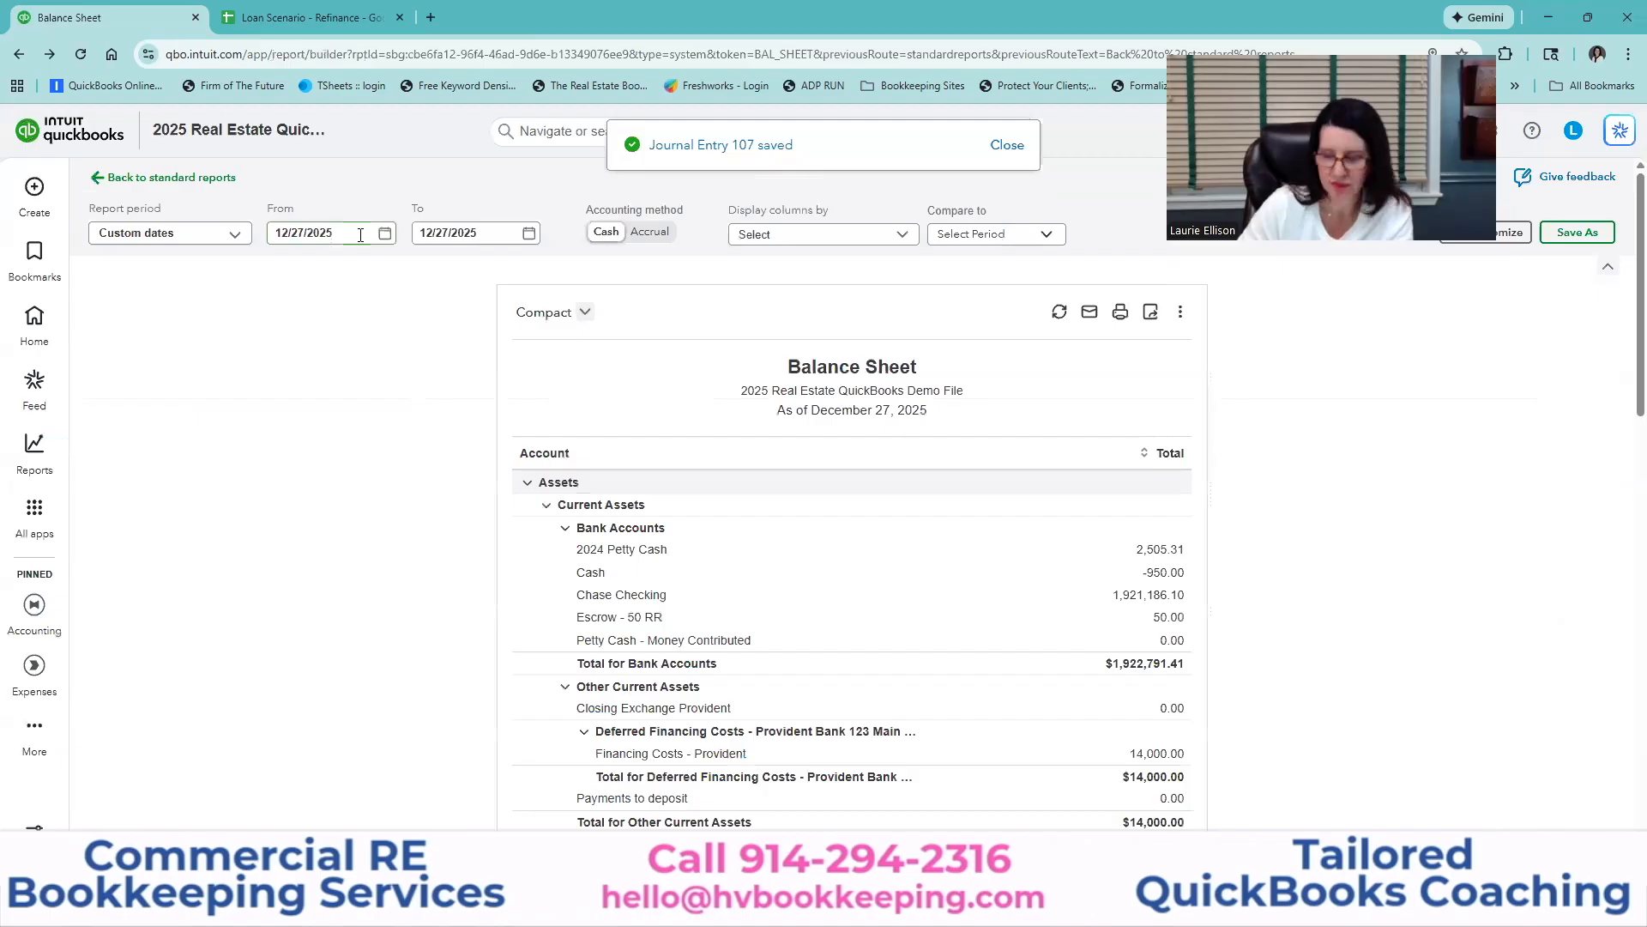
Set the Balance Sheet report period from 12/31/2026 to 12/31/2026.
{"action": "left_click", "coordinate": [360, 235]}
{"action": "type", "text": "12/31/"}
{"action": "type", "text": "26"}
{"action": "key", "text": "Tab"}
{"action": "type", "text": "12/31/2026"}
{"action": "key", "text": "Tab"}
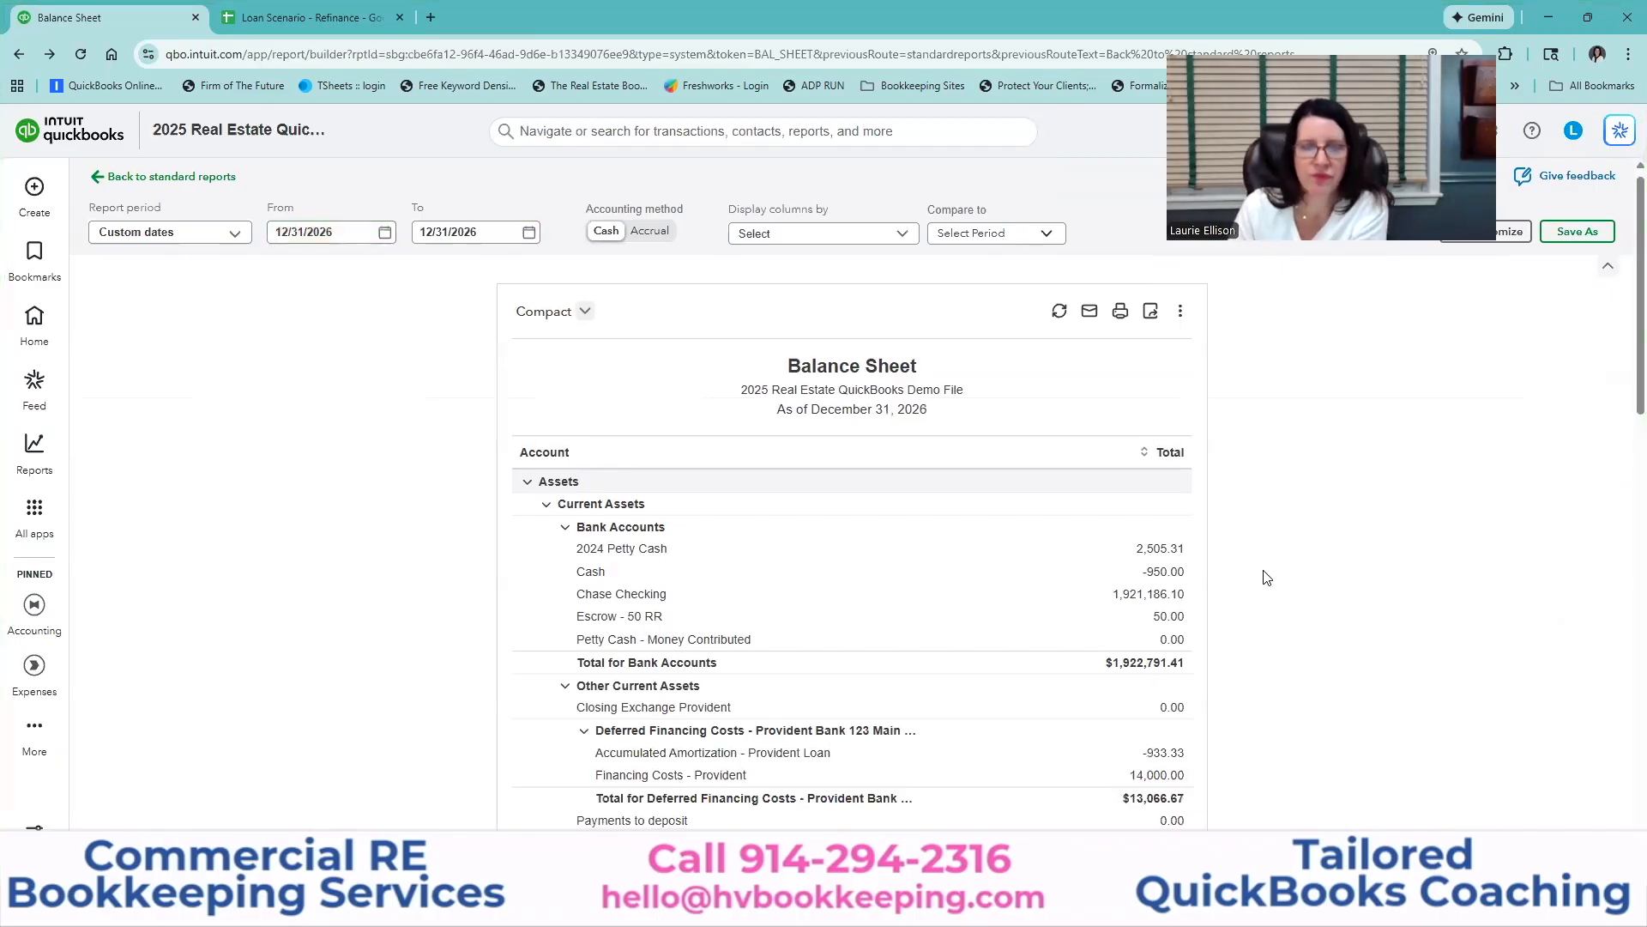
Examine the balance sheet's accumulated amortization, net deferred financing costs, fixed assets and long-term mortgage liabilities.
{"action": "scroll", "coordinate": [1265, 577], "scroll_direction": "down", "scroll_amount": 2}
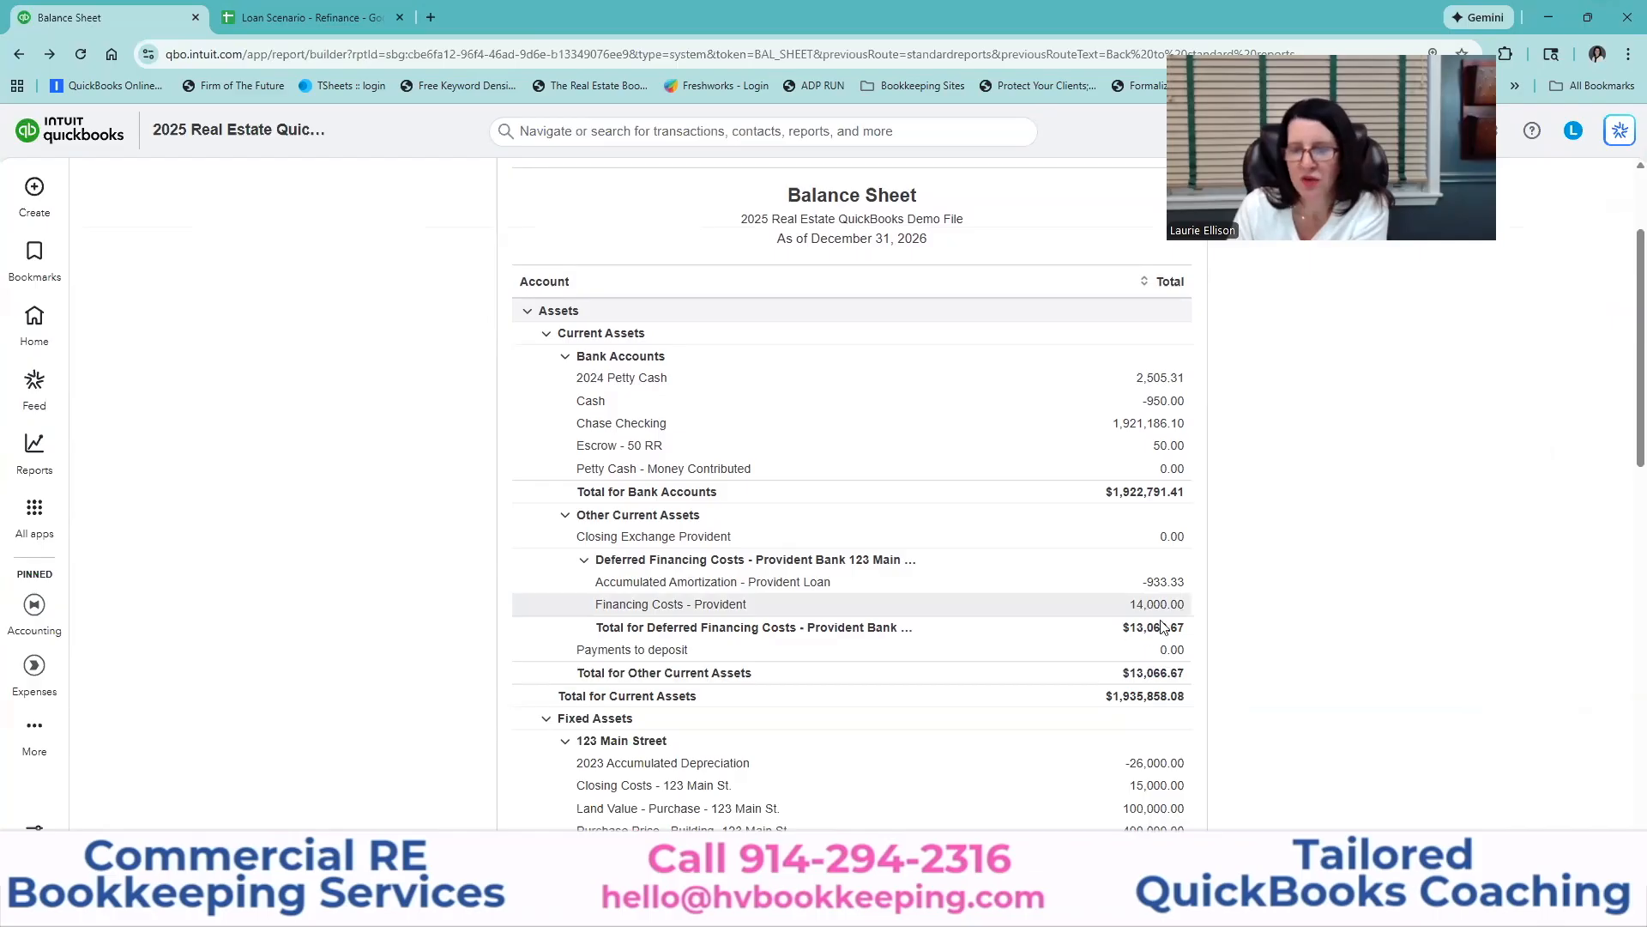
{"action": "scroll", "coordinate": [1296, 577], "scroll_direction": "down", "scroll_amount": 1}
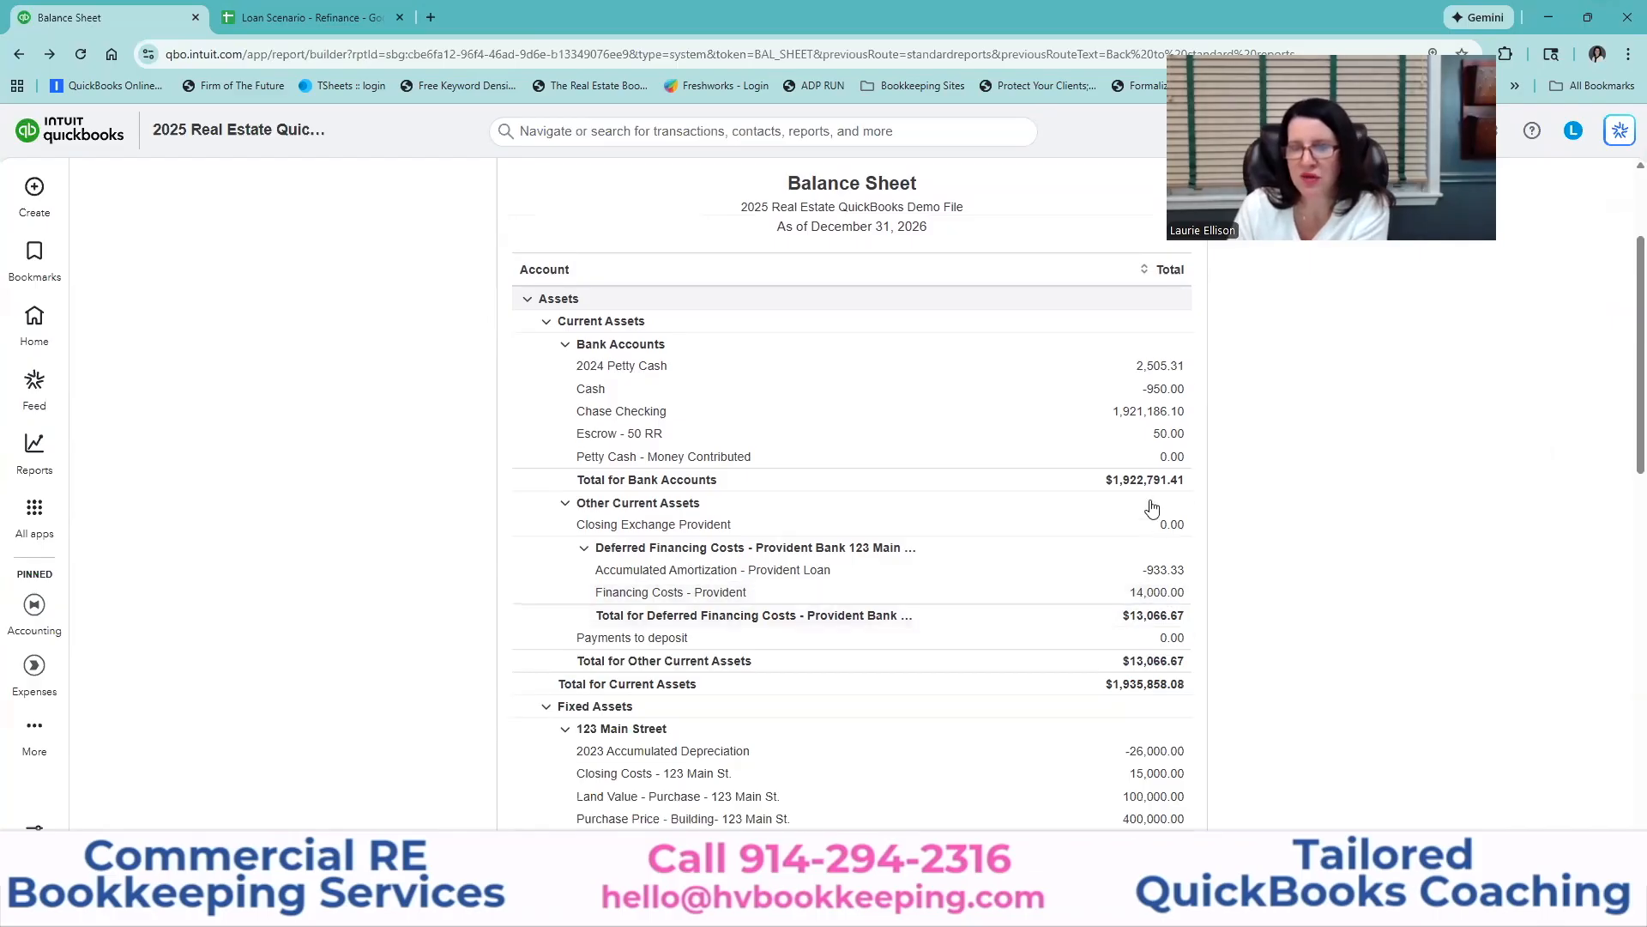
{"action": "scroll", "coordinate": [1168, 540], "scroll_direction": "down", "scroll_amount": 1}
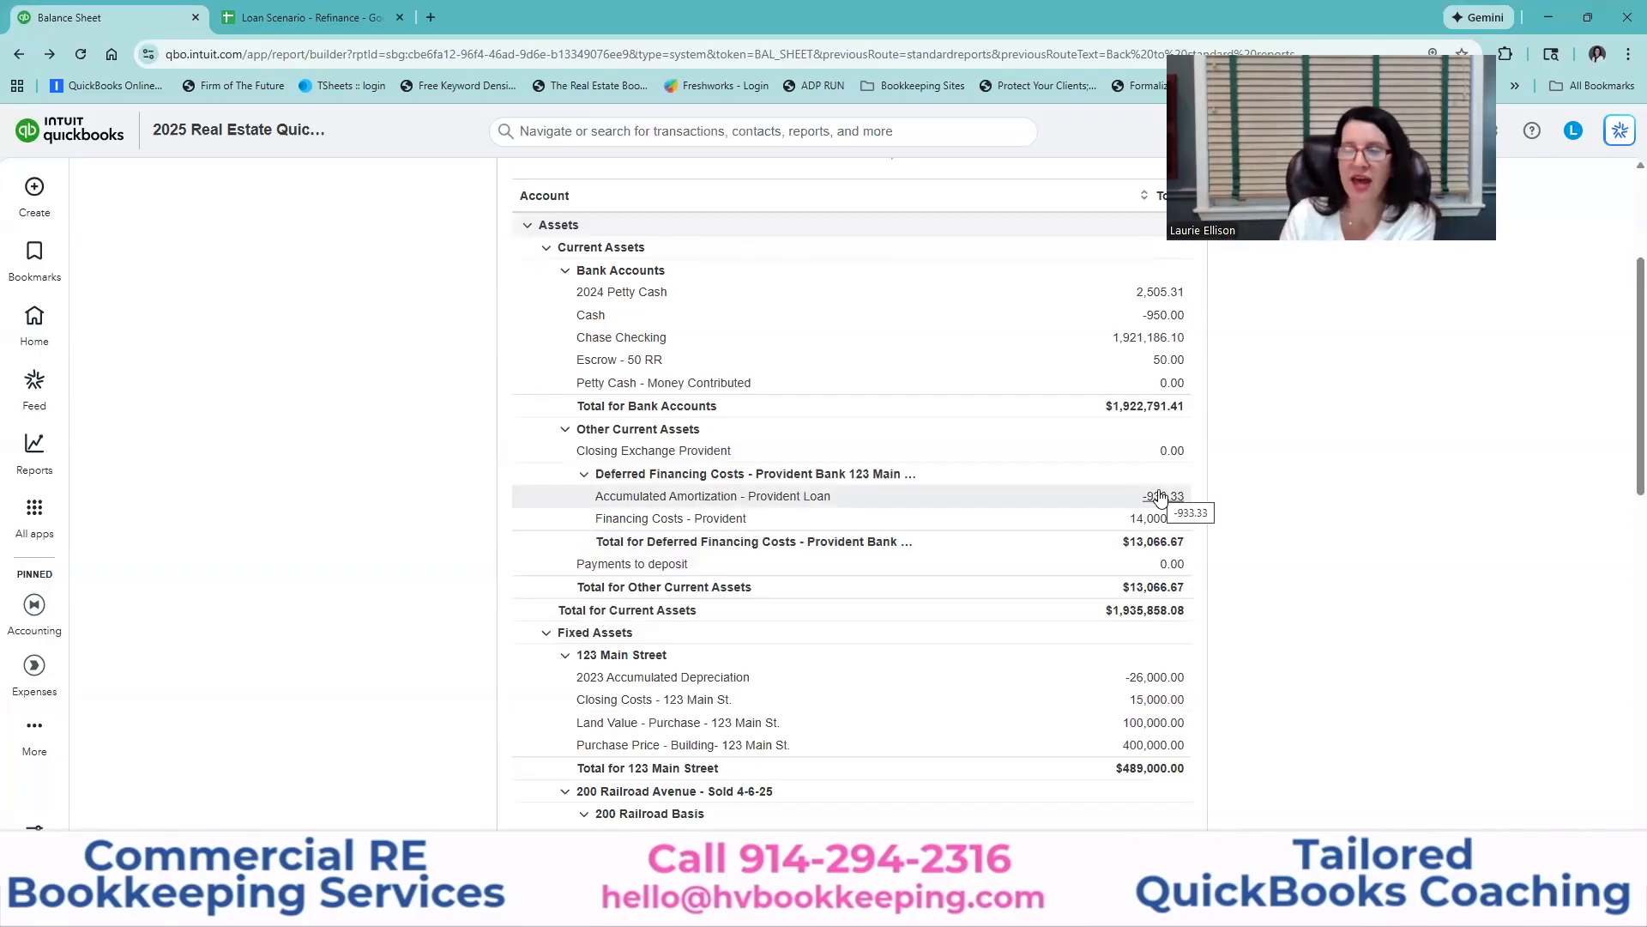
{"action": "scroll", "coordinate": [1394, 719], "scroll_direction": "down", "scroll_amount": 2}
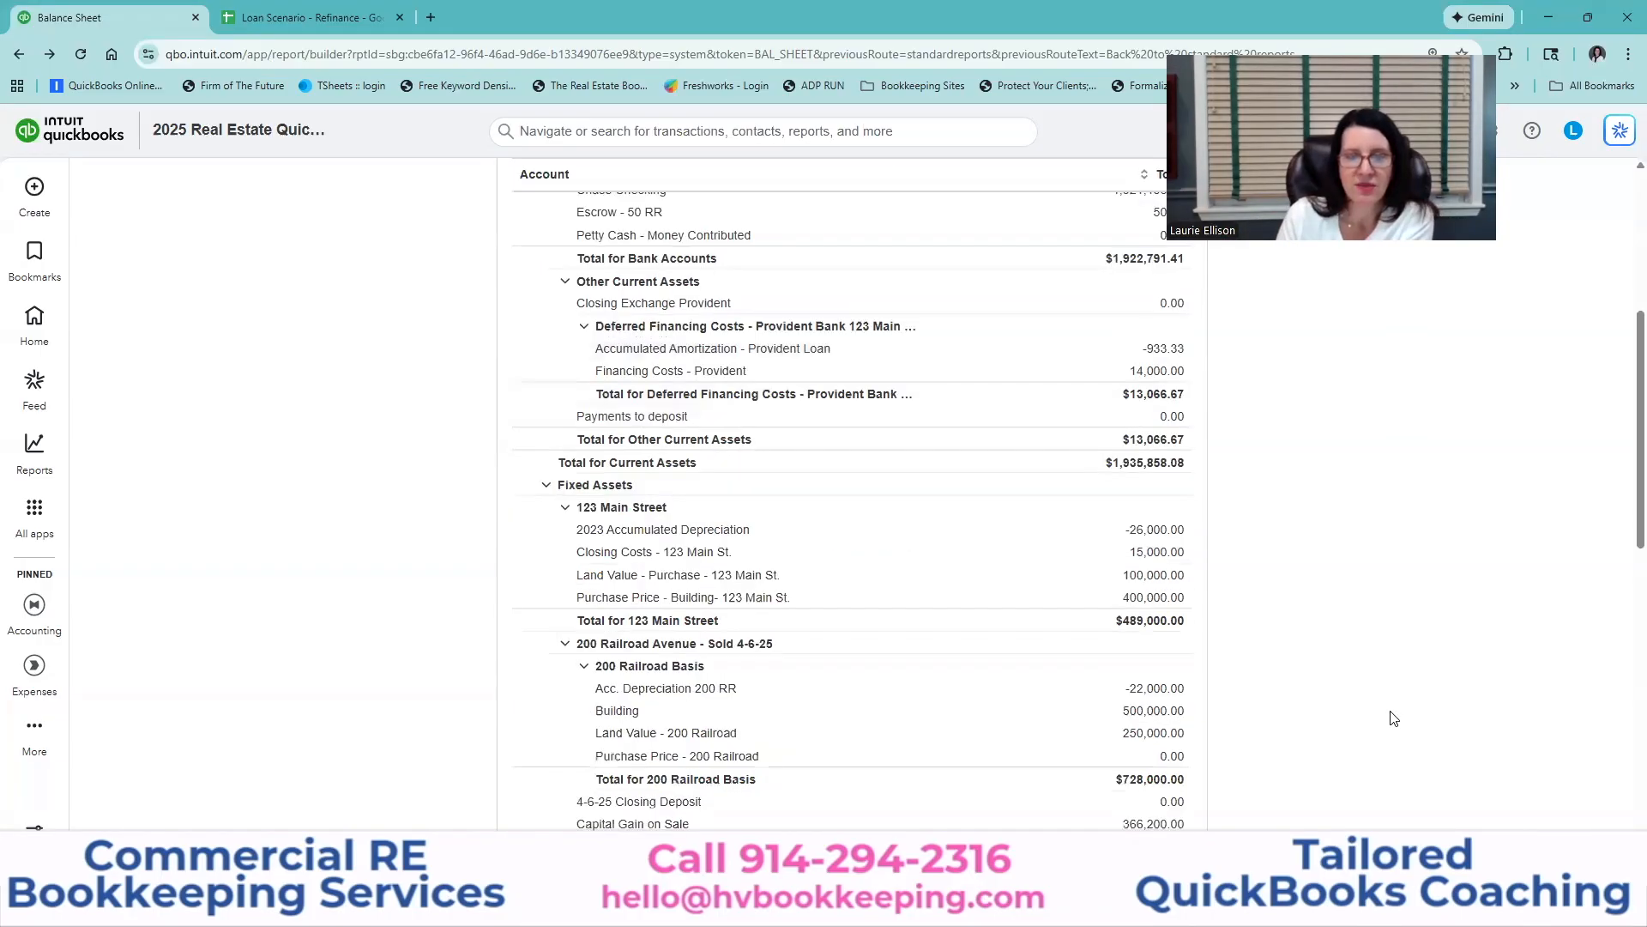
{"action": "scroll", "coordinate": [1235, 532], "scroll_direction": "down", "scroll_amount": 1}
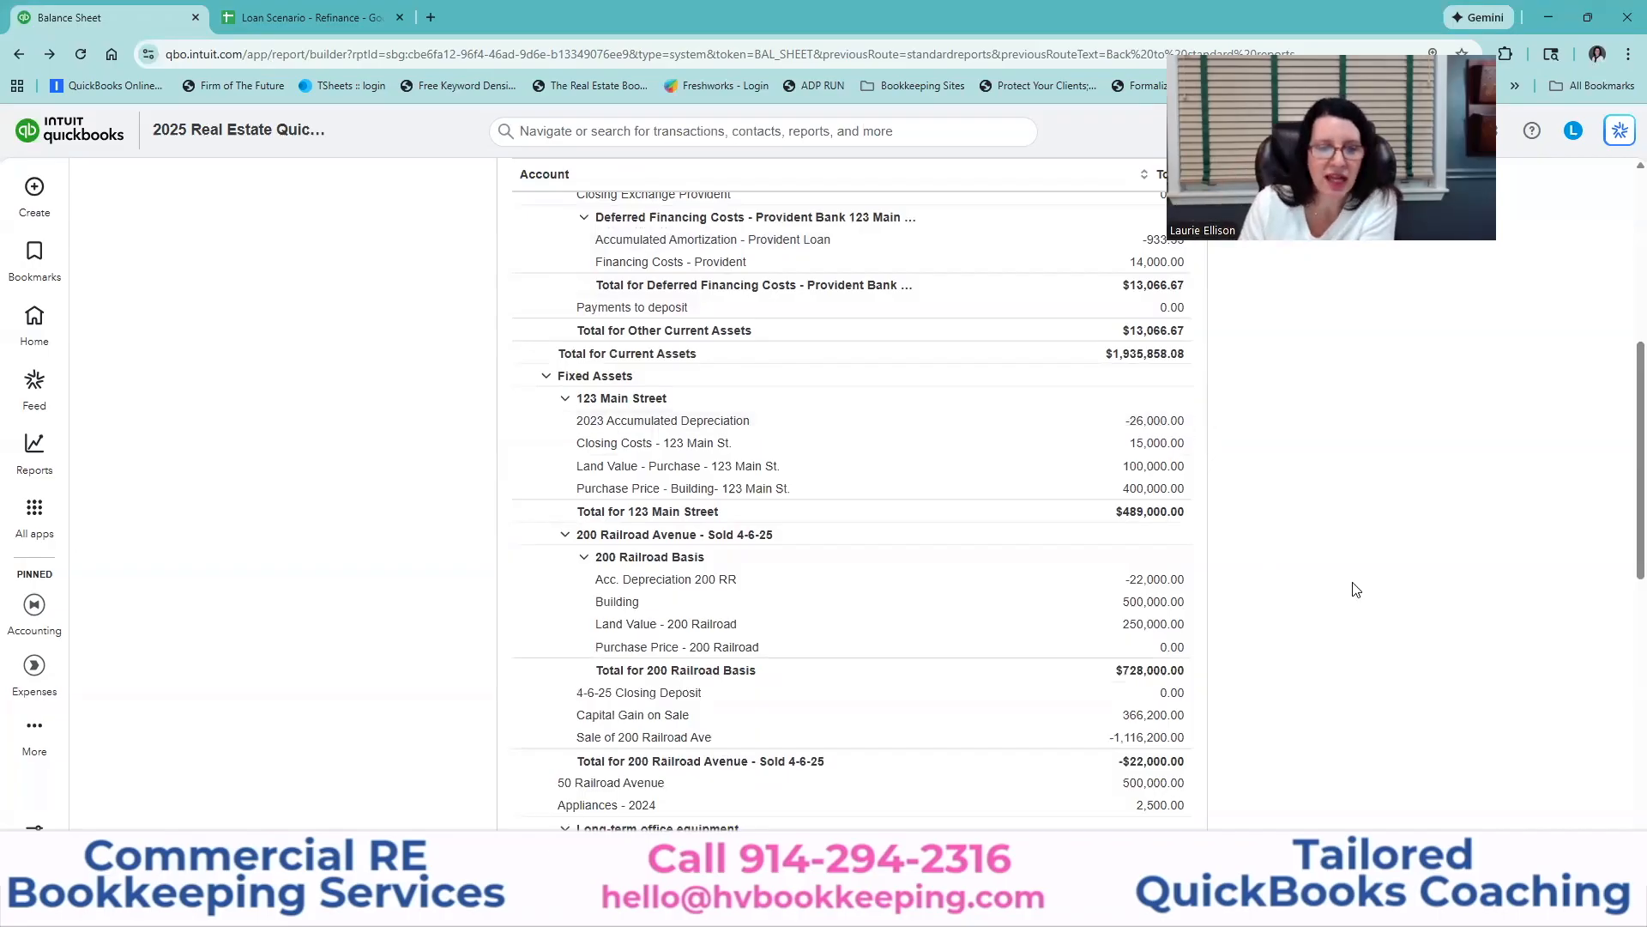
{"action": "scroll", "coordinate": [1358, 589], "scroll_direction": "down", "scroll_amount": 4}
{"action": "scroll", "coordinate": [1358, 589], "scroll_direction": "down", "scroll_amount": 4}
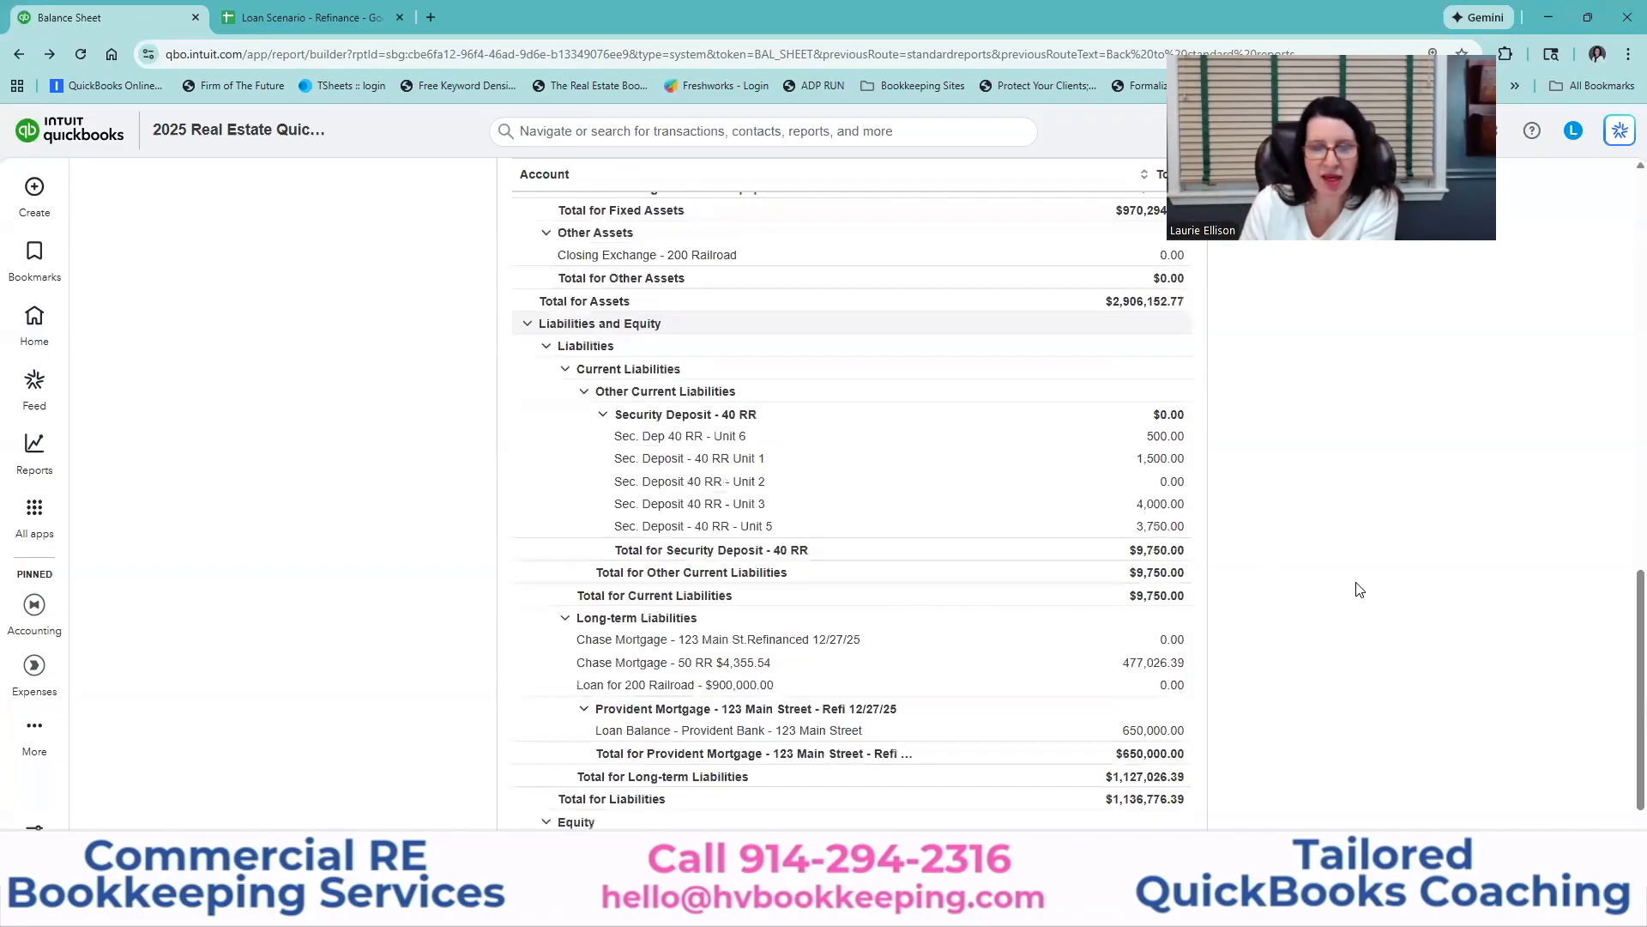
{"action": "scroll", "coordinate": [1359, 589], "scroll_direction": "down", "scroll_amount": 1}
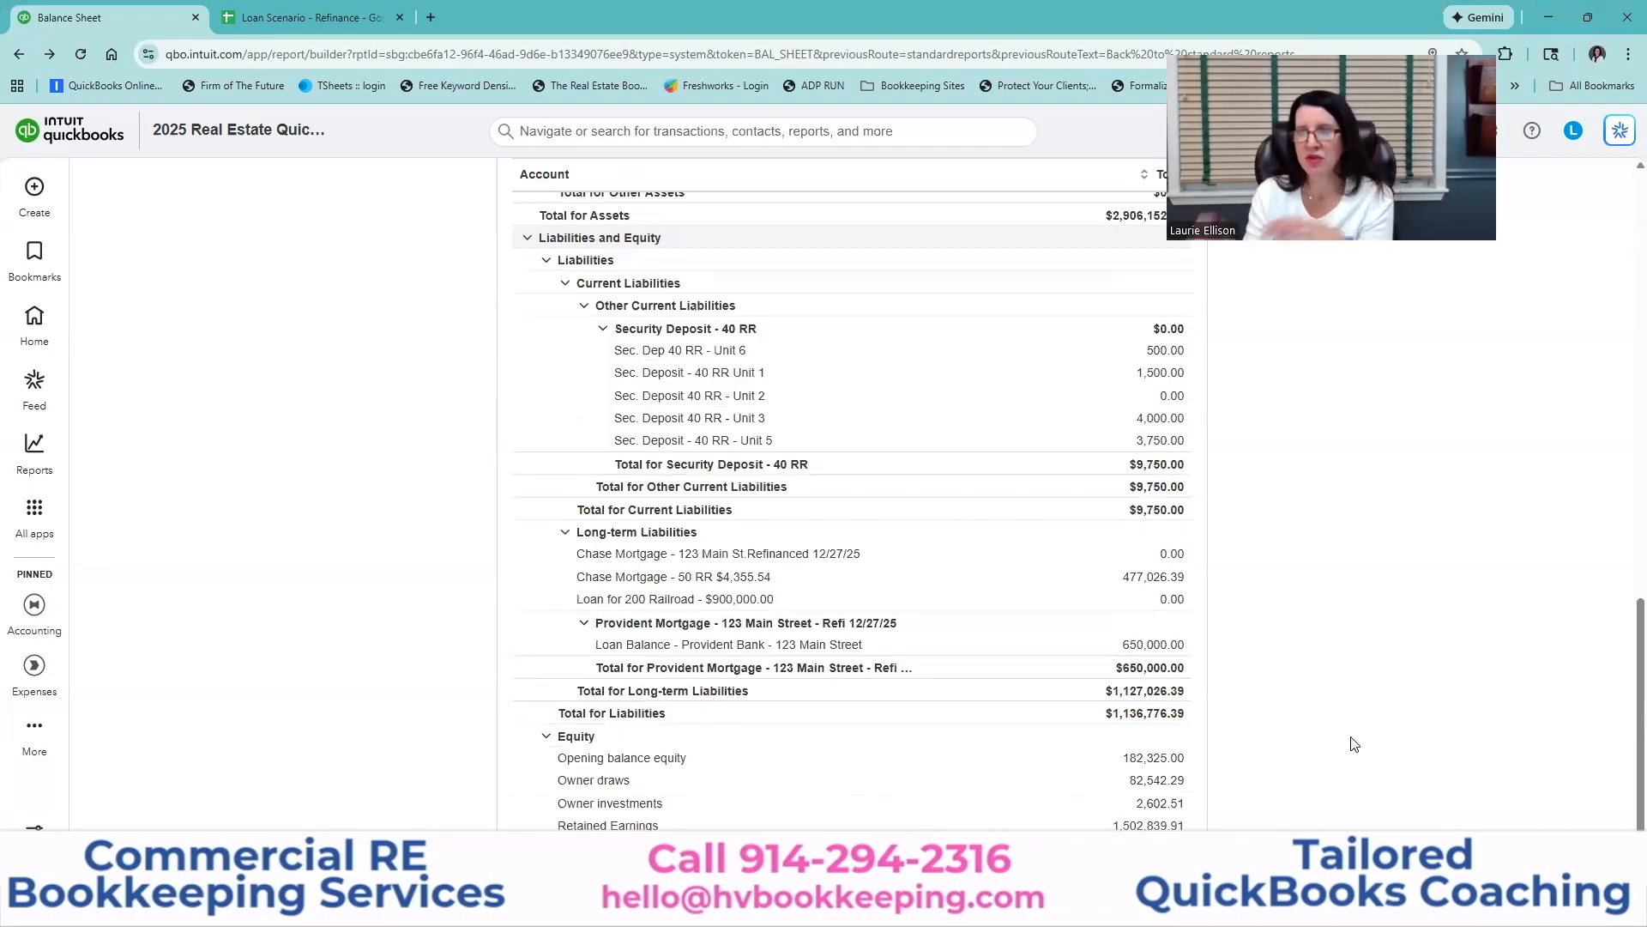
{"action": "scroll", "coordinate": [1354, 743], "scroll_direction": "up", "scroll_amount": 4}
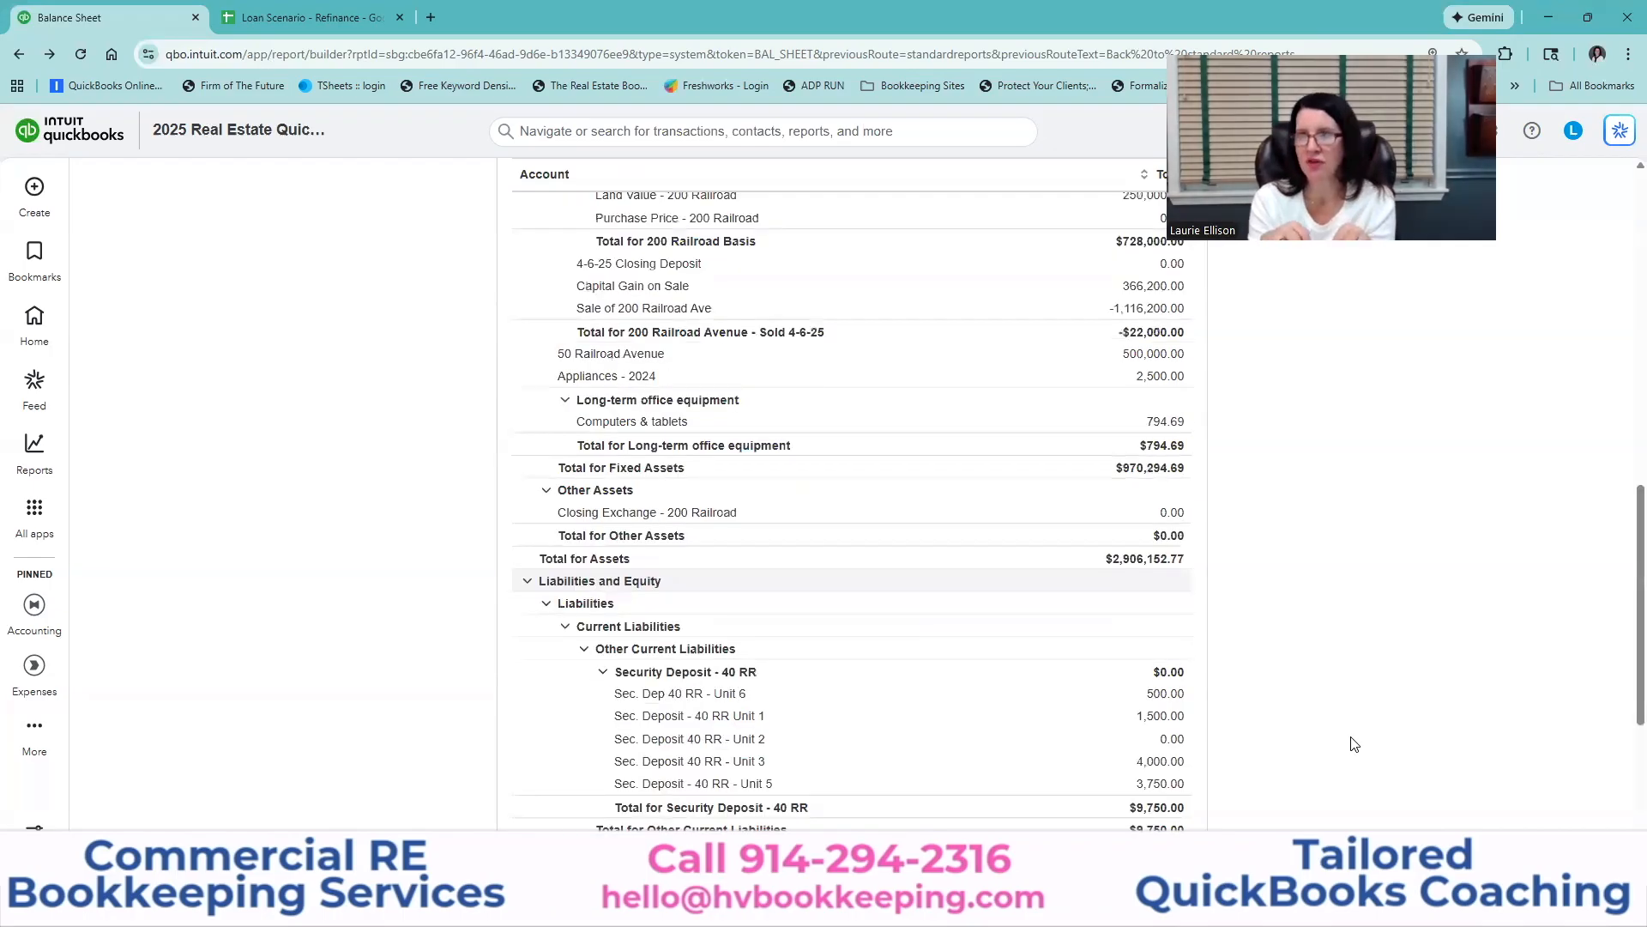